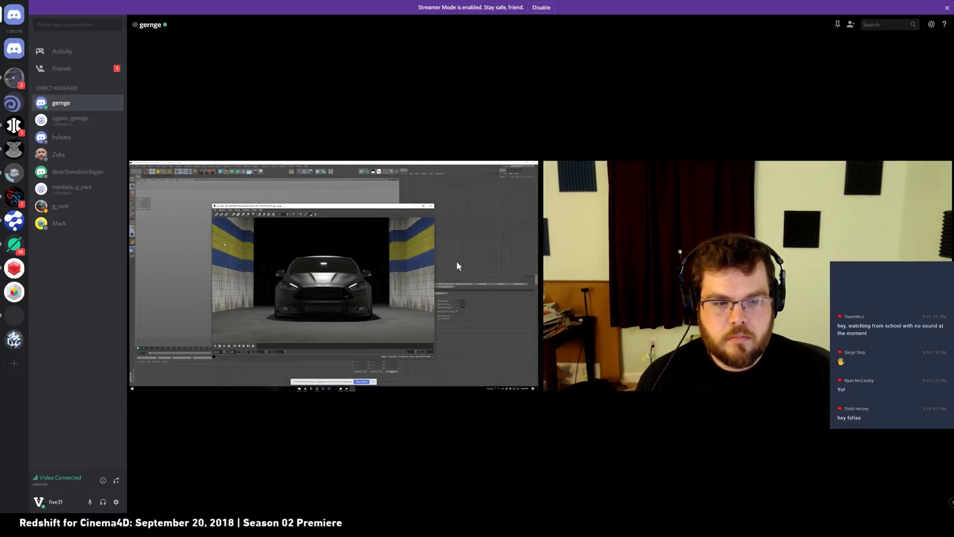
- Dismiss the Streamer Mode notice and expand the video call to full screen
right_click(388, 348)
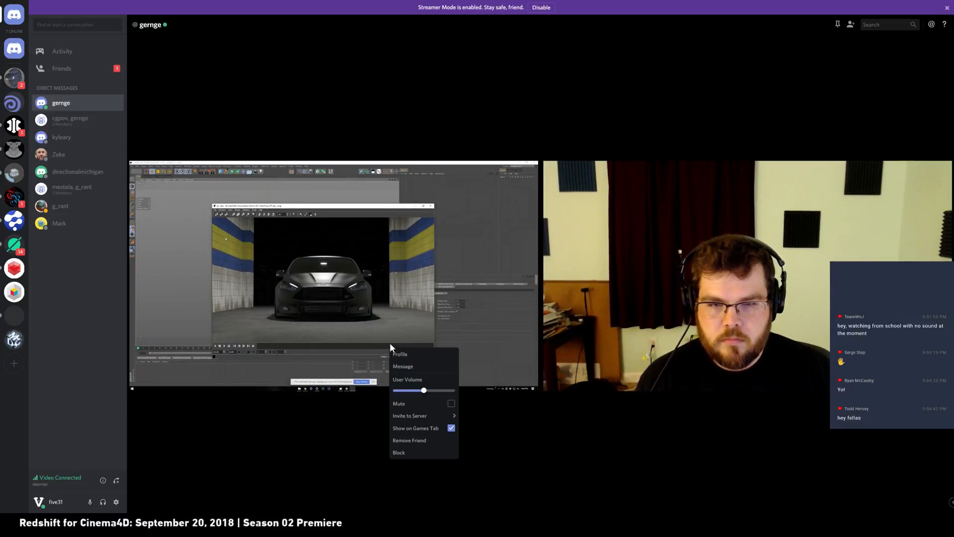
click(382, 317)
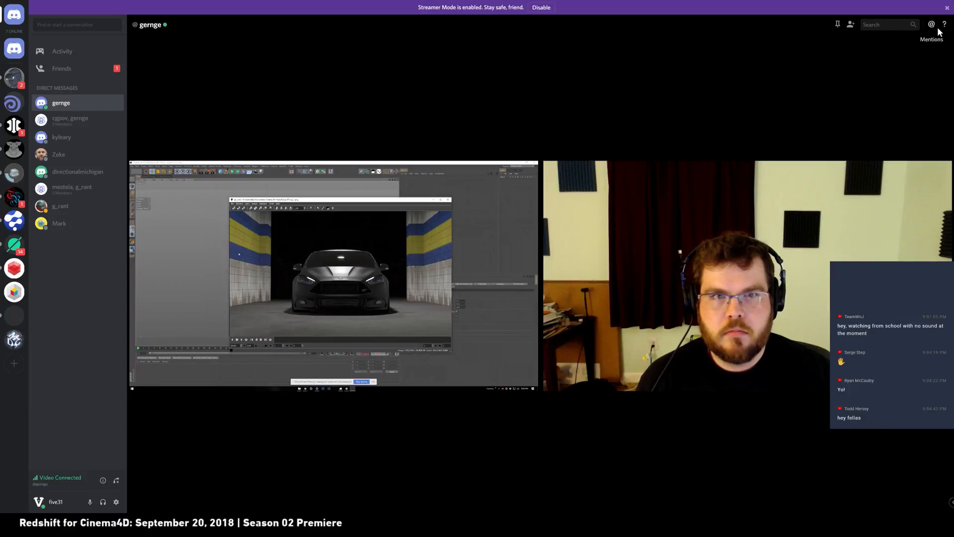
click(947, 7)
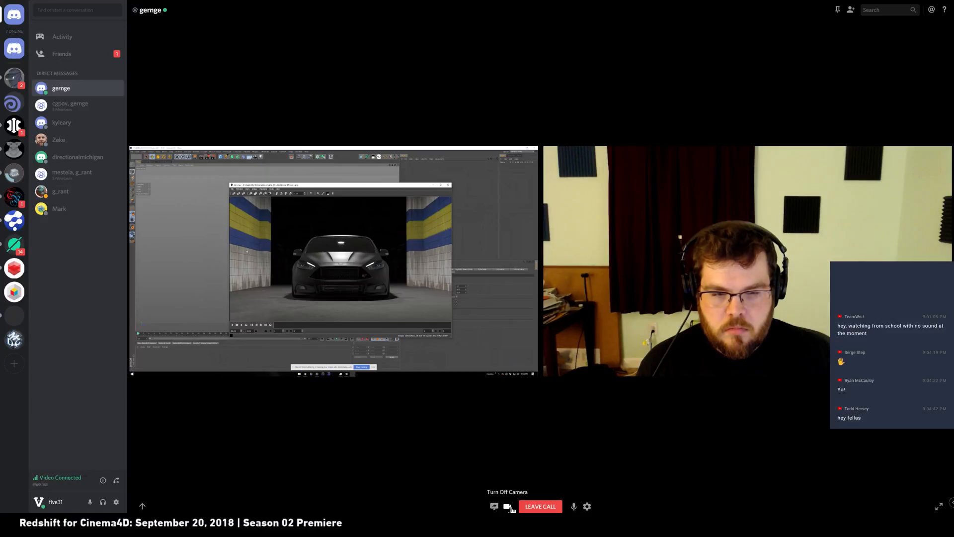
click(939, 507)
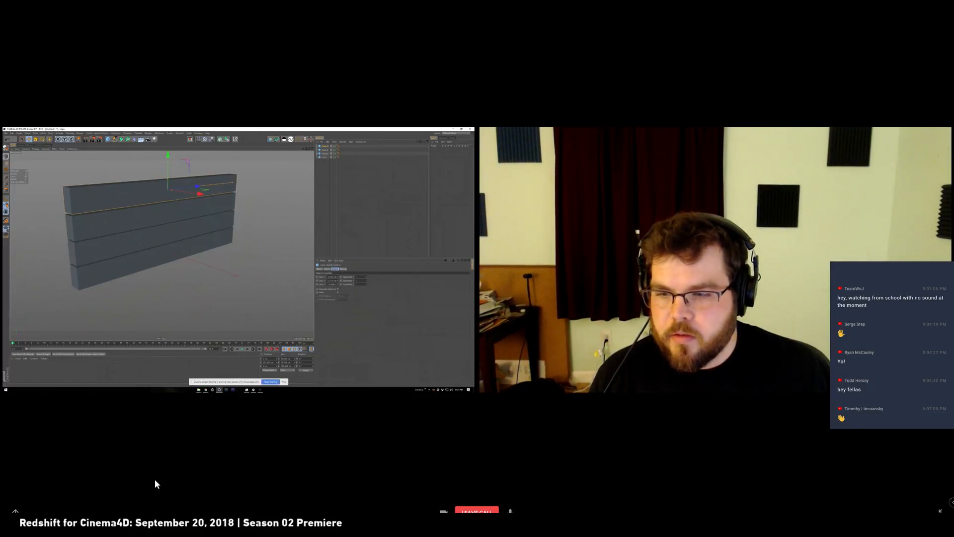
key(Escape)
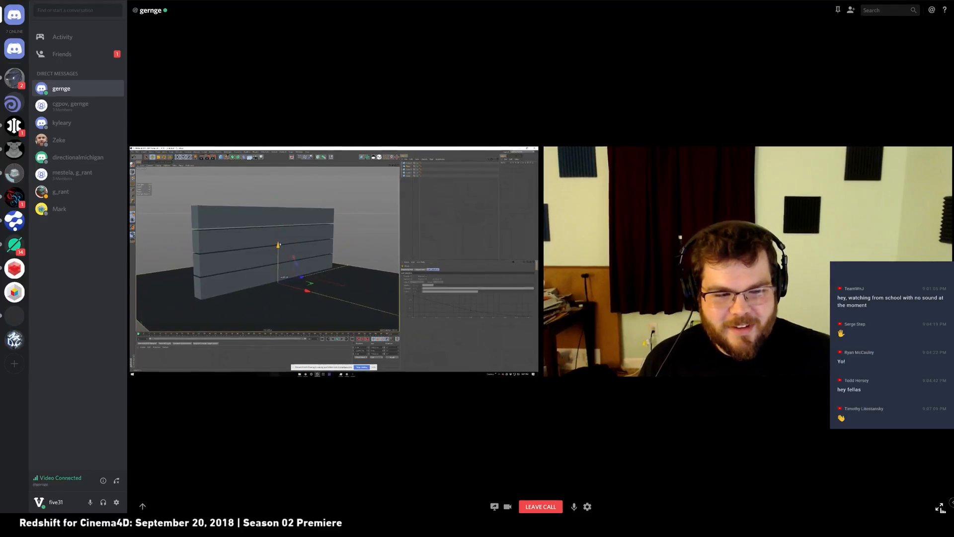
click(939, 506)
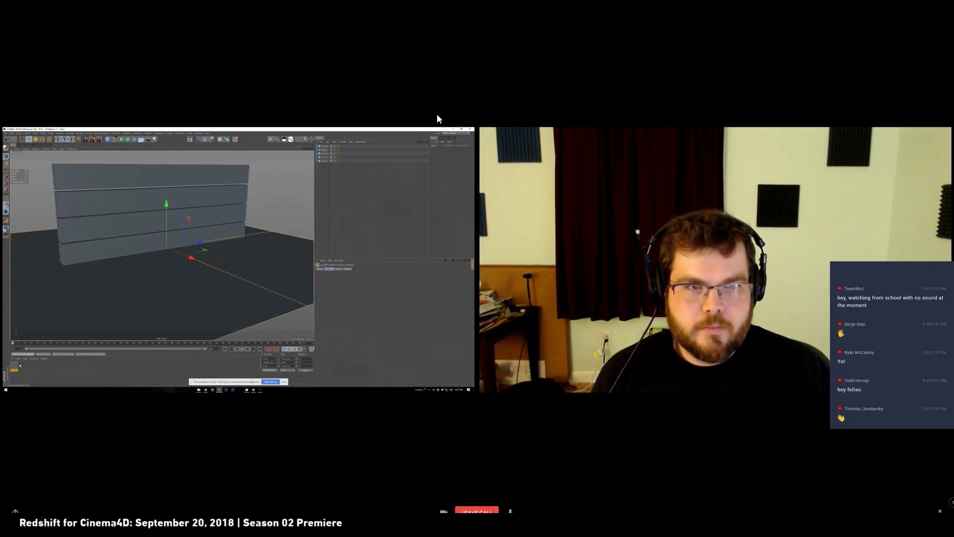
key(Escape)
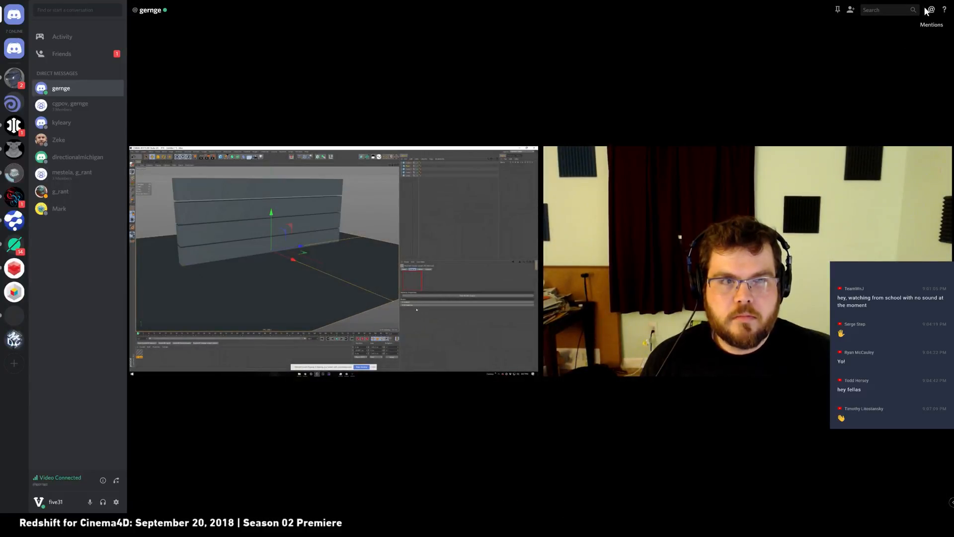
click(166, 10)
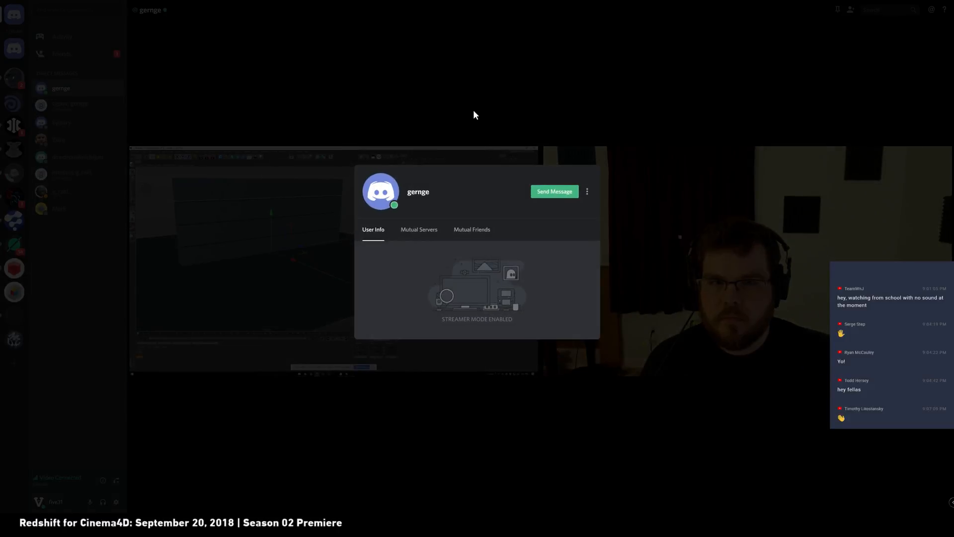
click(581, 149)
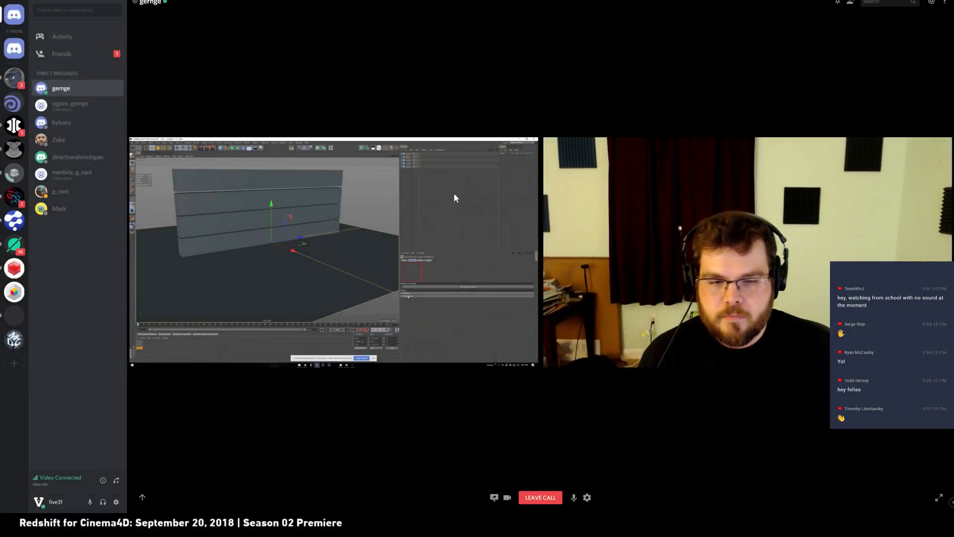
click(588, 498)
key(Escape)
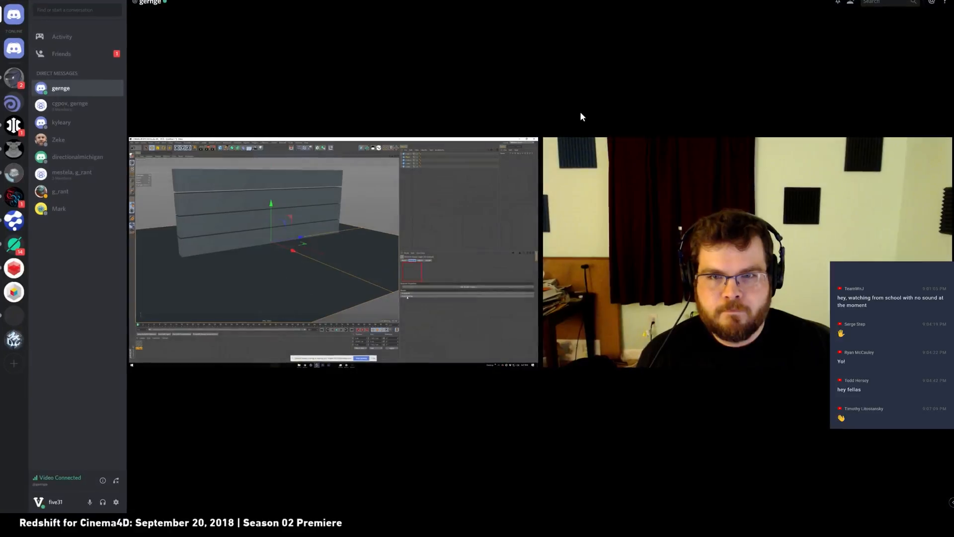
right_click(505, 358)
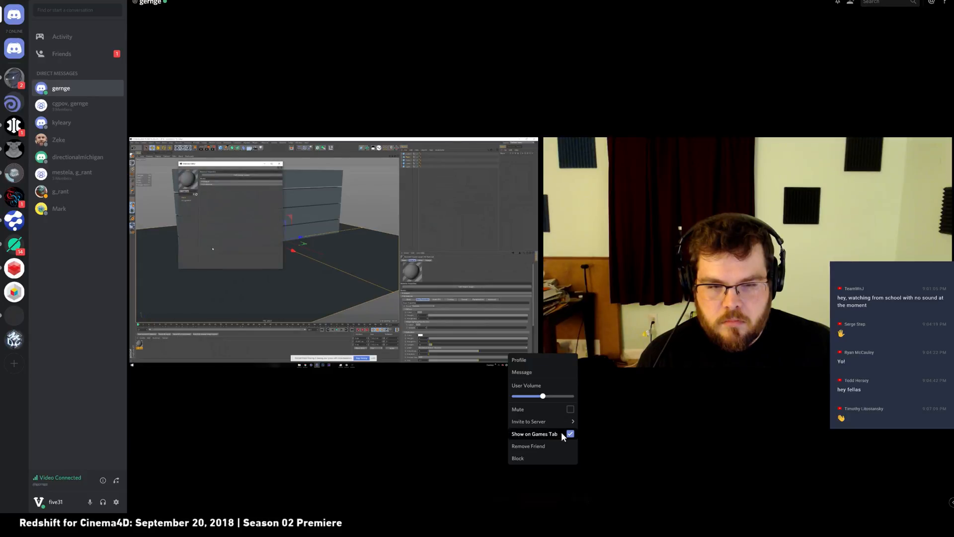
click(452, 411)
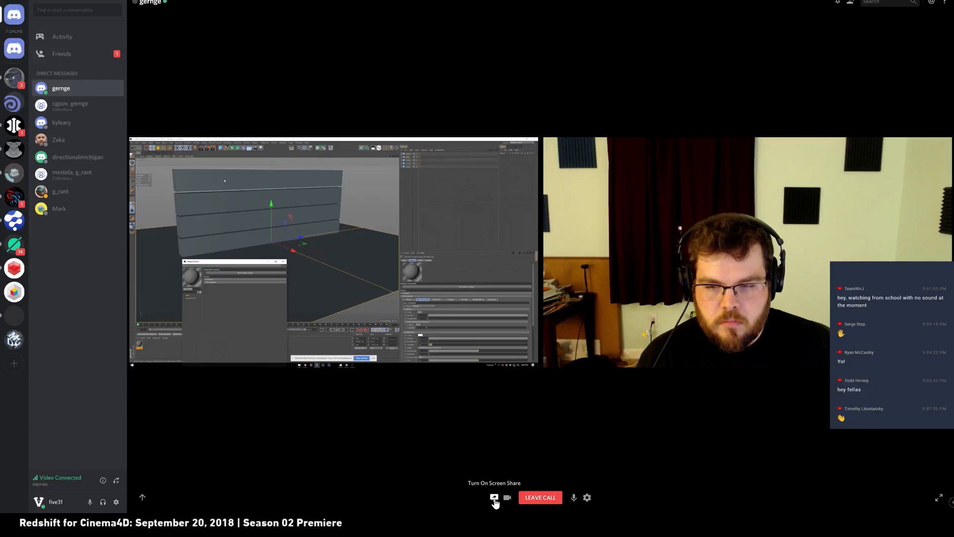
- Show the direct-message chat beneath the video call
click(938, 498)
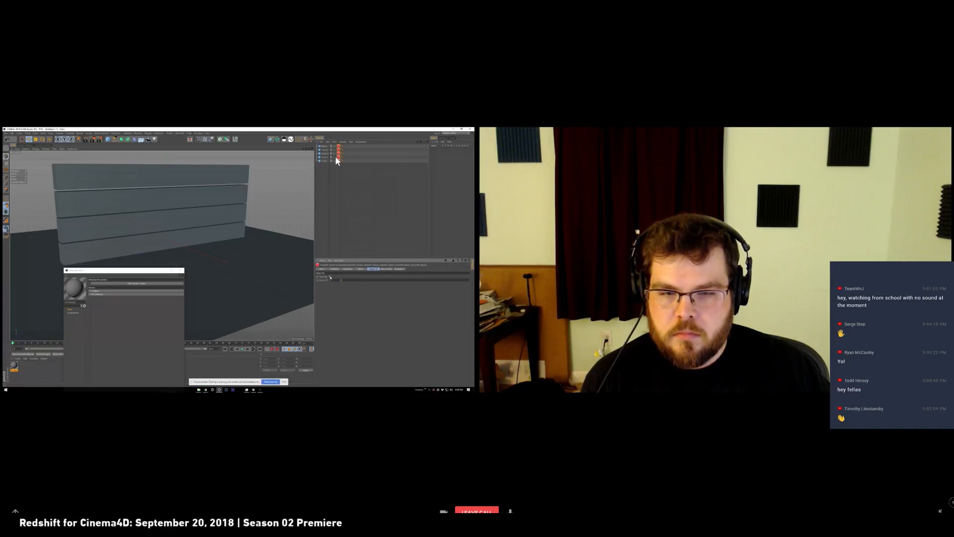
click(16, 511)
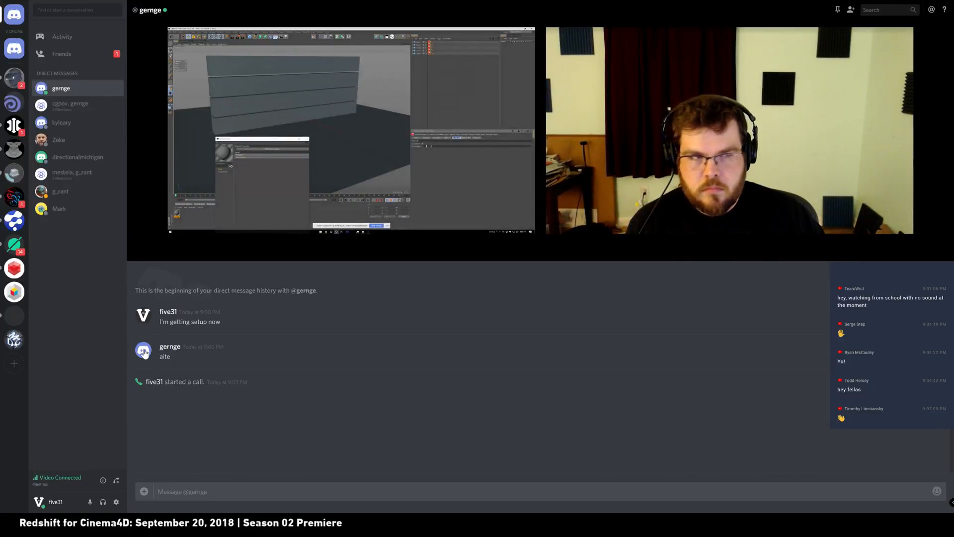
click(170, 346)
click(299, 308)
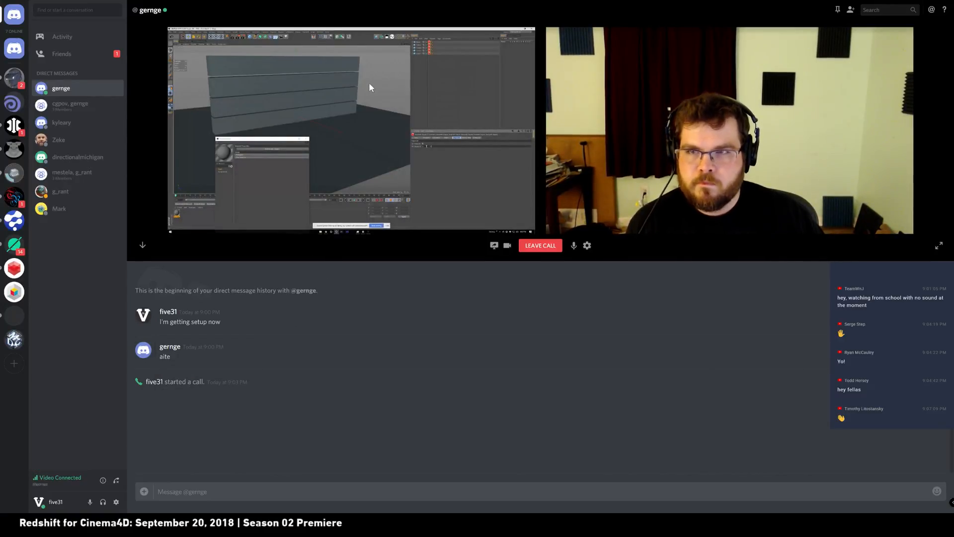
- Raise the other caller's user volume slightly and disable Show on Games Tab for them
right_click(332, 192)
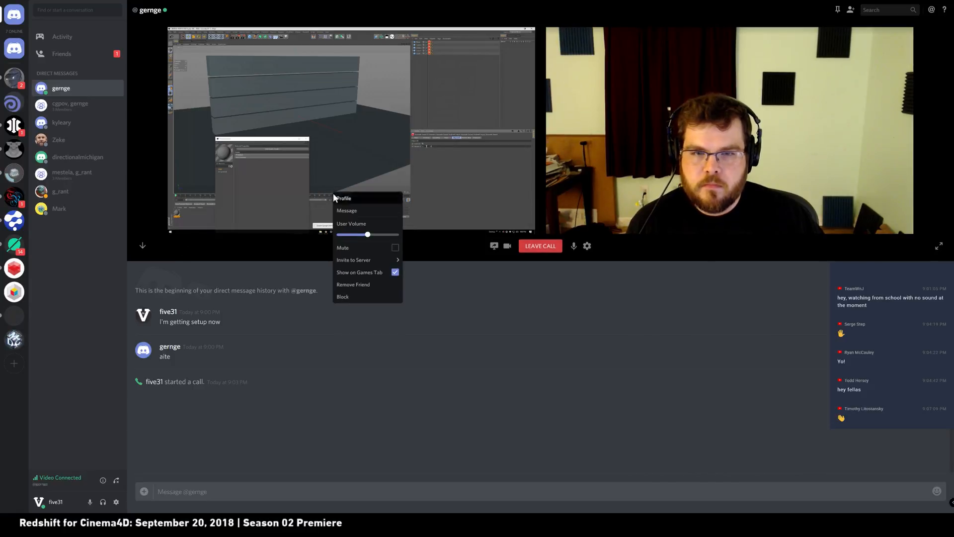
mouse_move(368, 234)
drag(368, 234, 380, 234)
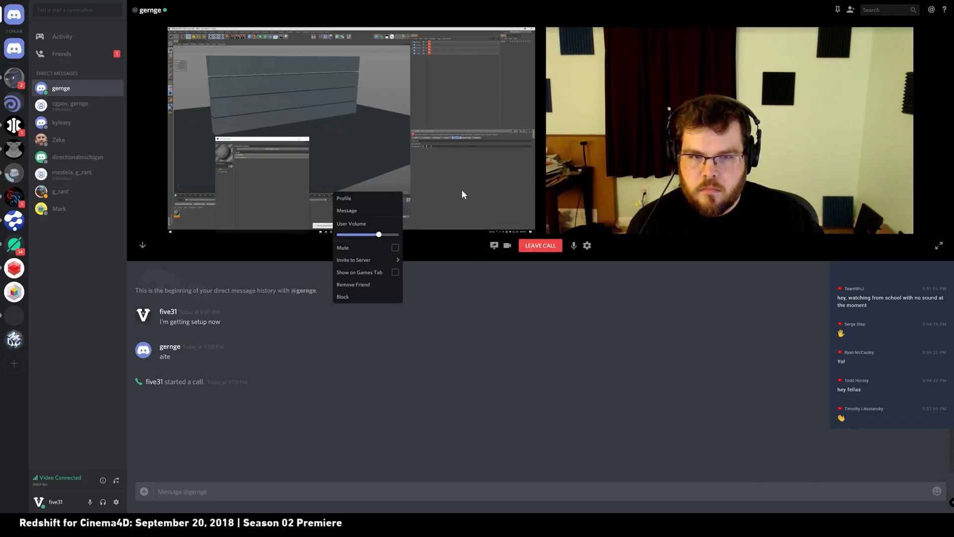
click(547, 277)
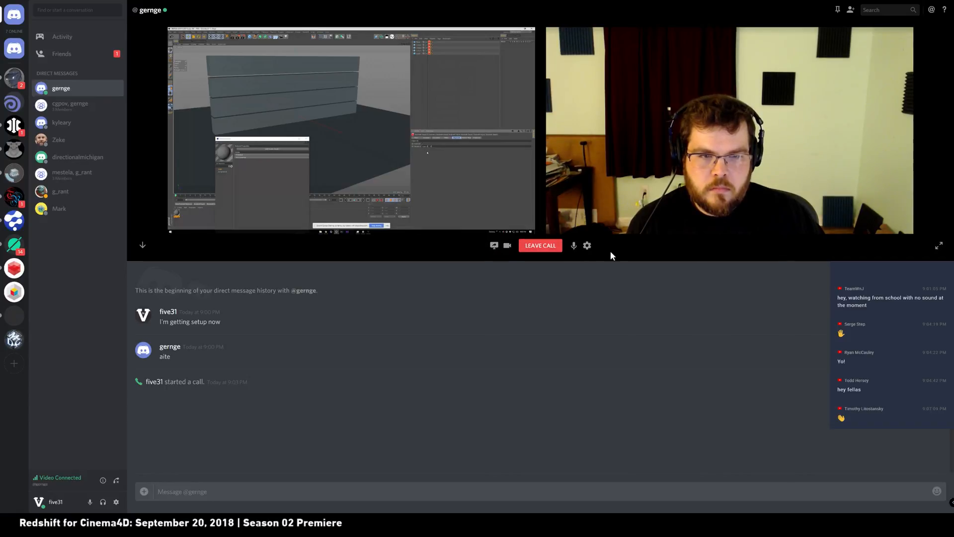
- Check the voice and video settings and expand the call to full screen
click(587, 247)
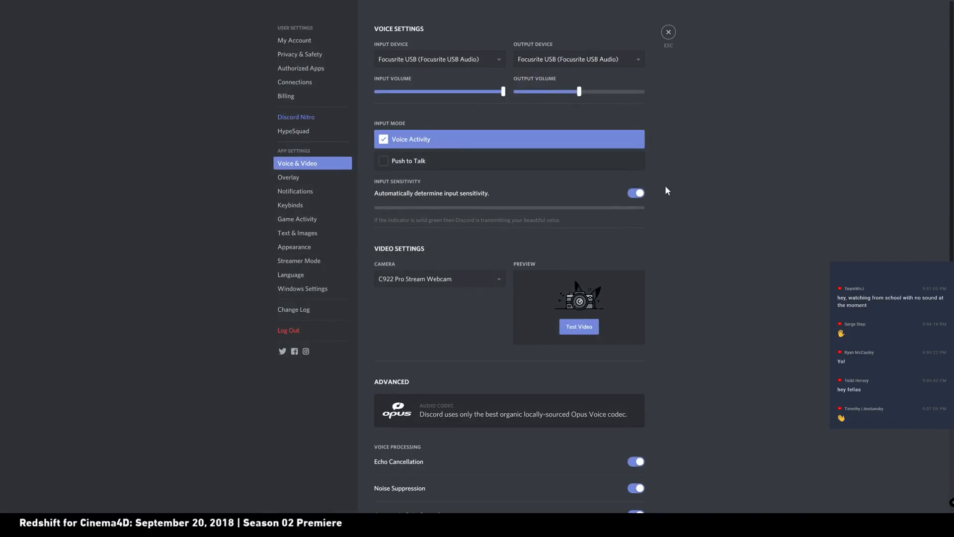
key(Escape)
click(937, 248)
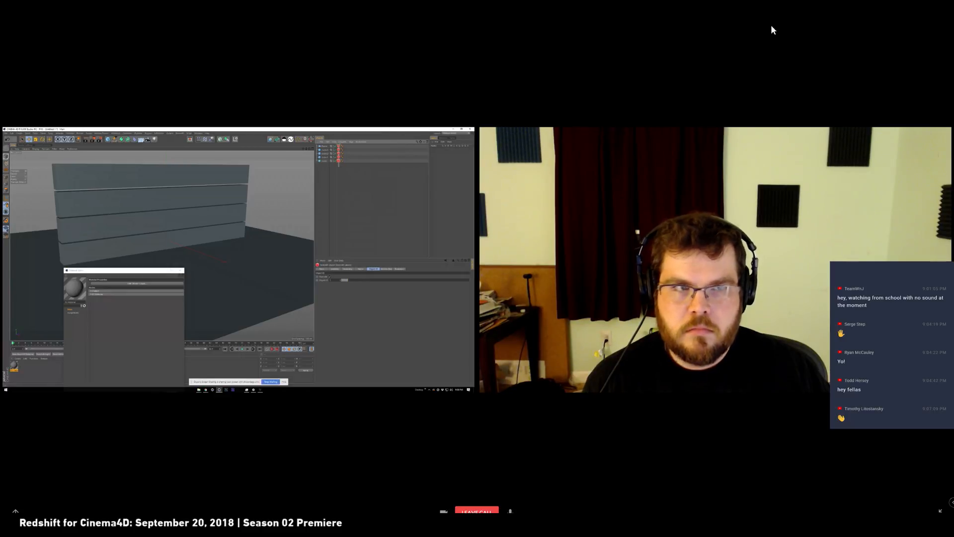
key(Escape)
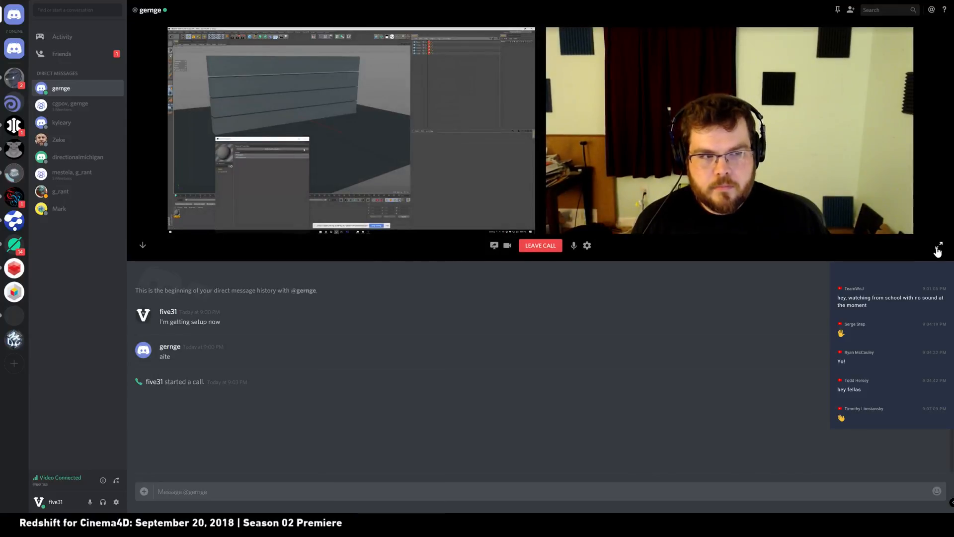
click(938, 249)
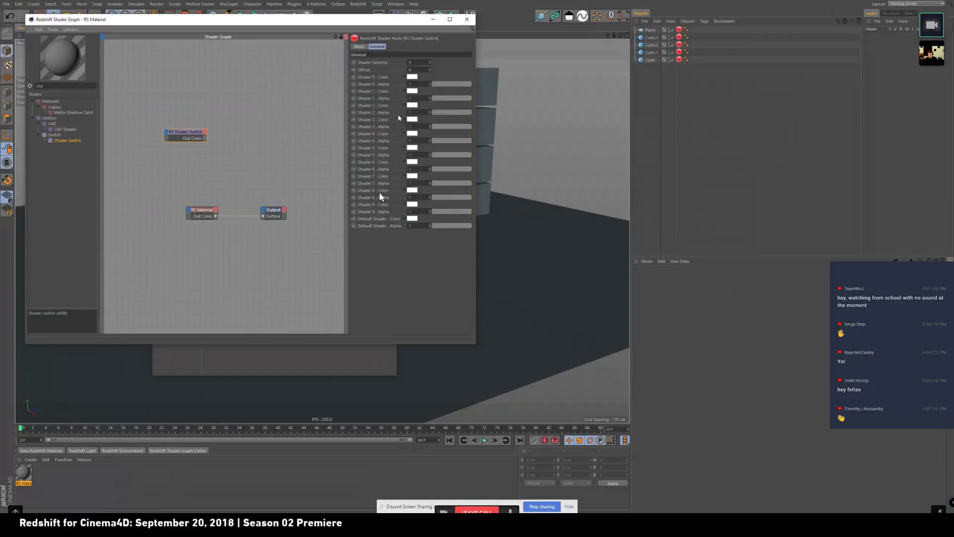
- Set the RS Shader Switch node's Shader 1 color to saturated red and its Shader 2 color to saturated green
click(381, 191)
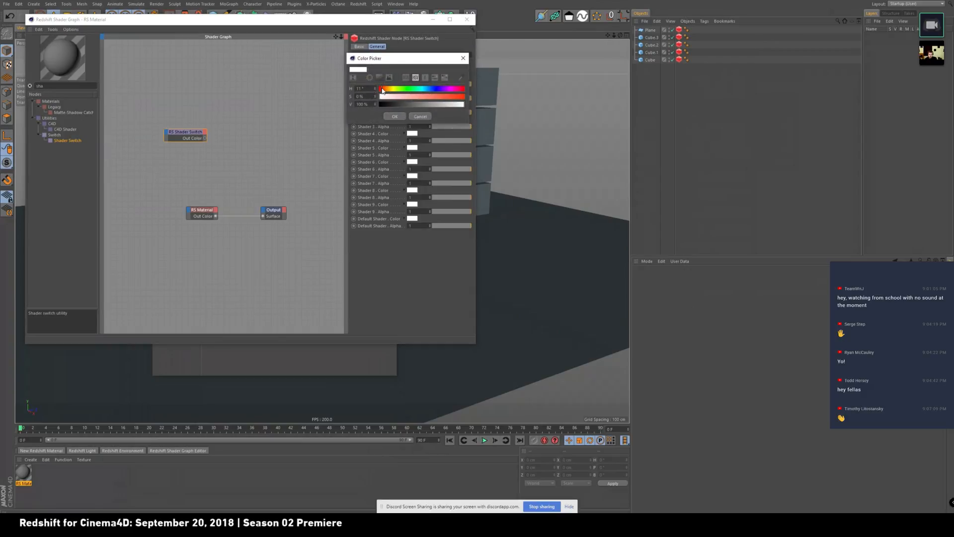
drag(422, 98, 483, 97)
click(395, 117)
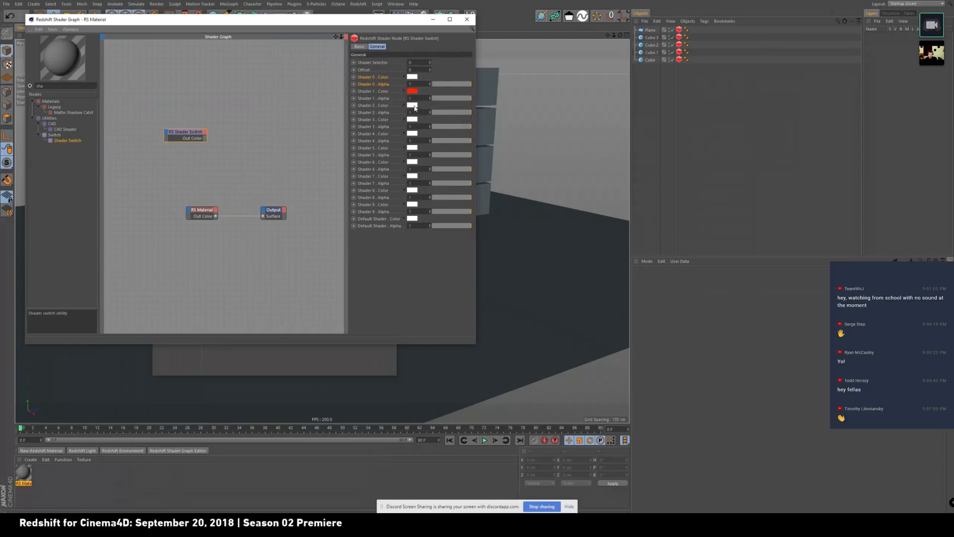
click(412, 105)
click(412, 104)
click(399, 132)
click(412, 105)
drag(417, 115, 477, 116)
click(395, 133)
- Set the RS Shader Switch node's Shader 3 color to saturated blue and its Shader 4 color to saturated purple
click(412, 119)
click(439, 120)
drag(437, 127, 475, 128)
click(399, 147)
click(412, 134)
click(448, 133)
drag(445, 141, 470, 141)
click(396, 161)
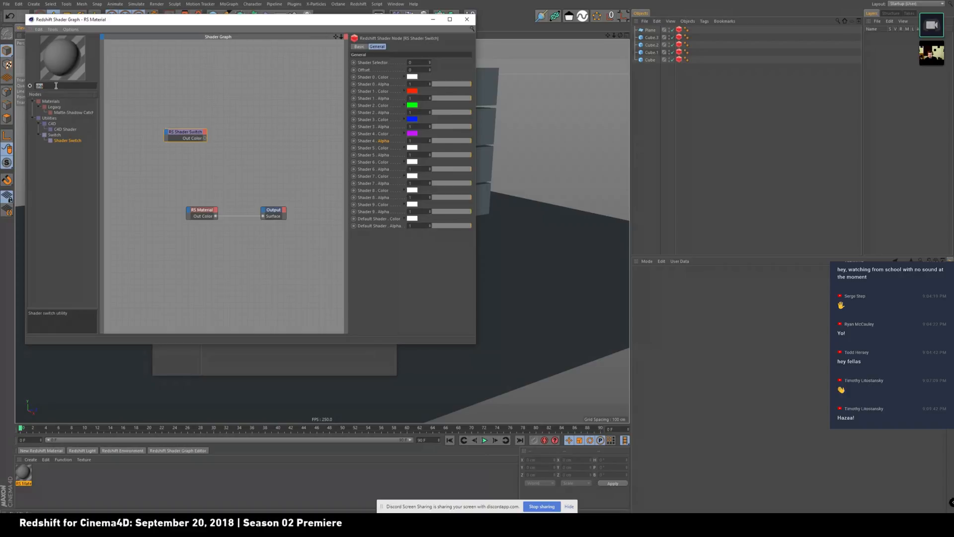
- Search the shader nodes for "user", pick Integer User Data, and check the Object IDs in the cubes' Redshift Object tags
text(user)
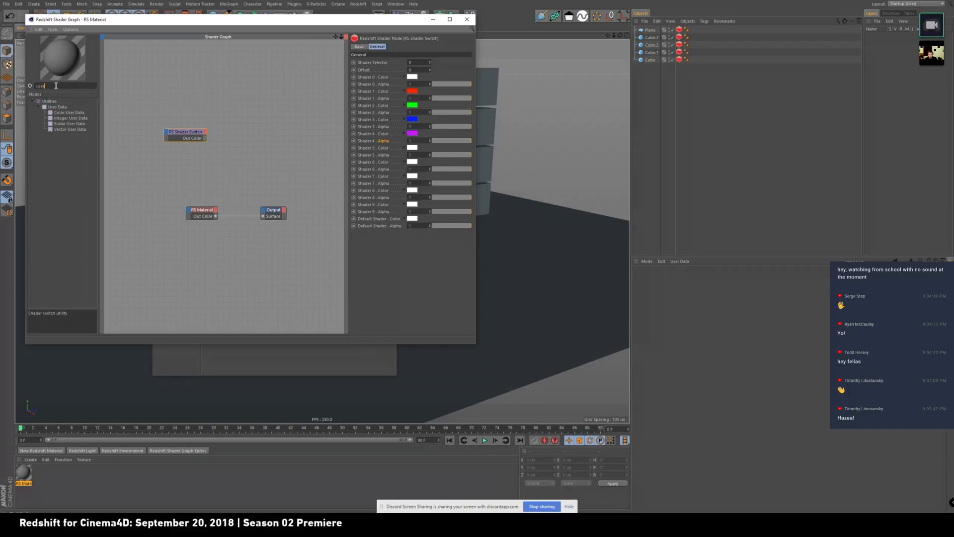
click(74, 118)
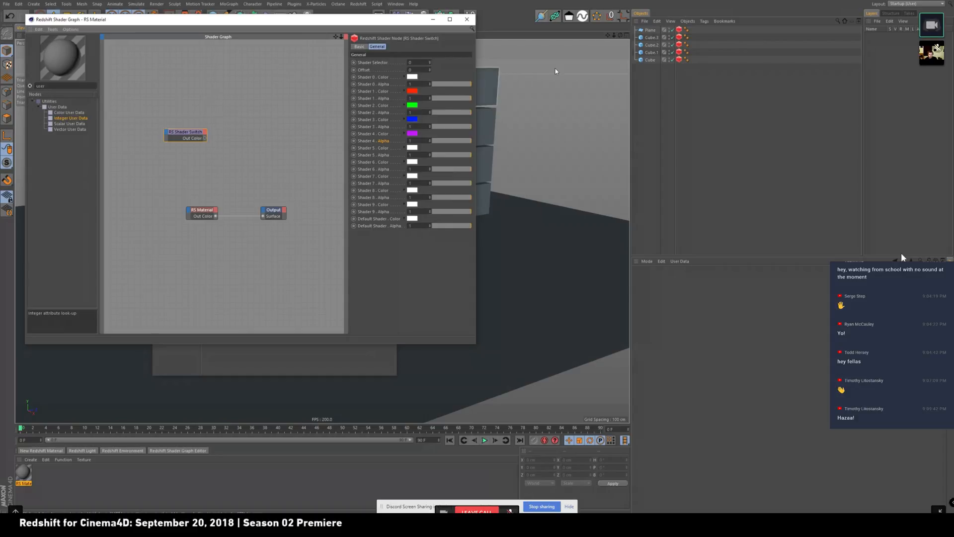
click(680, 60)
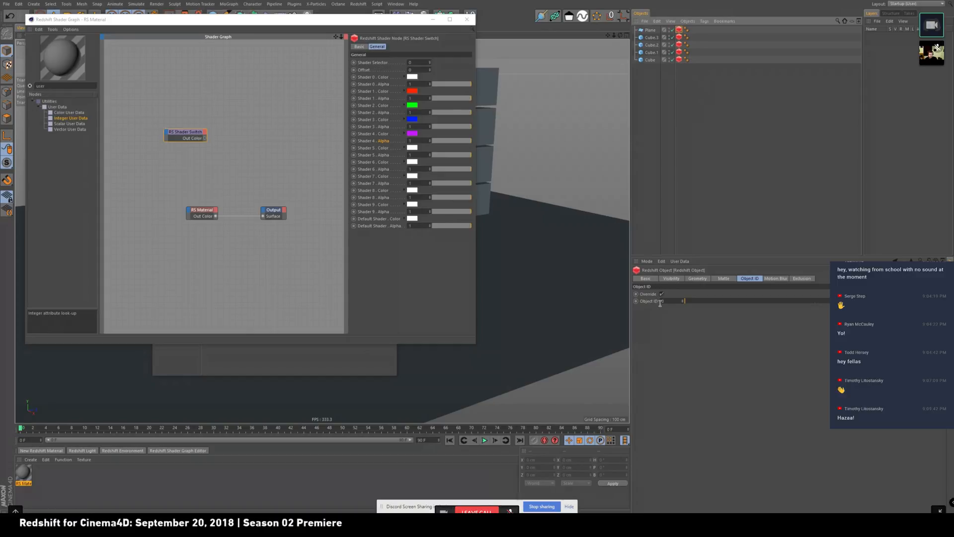
click(679, 39)
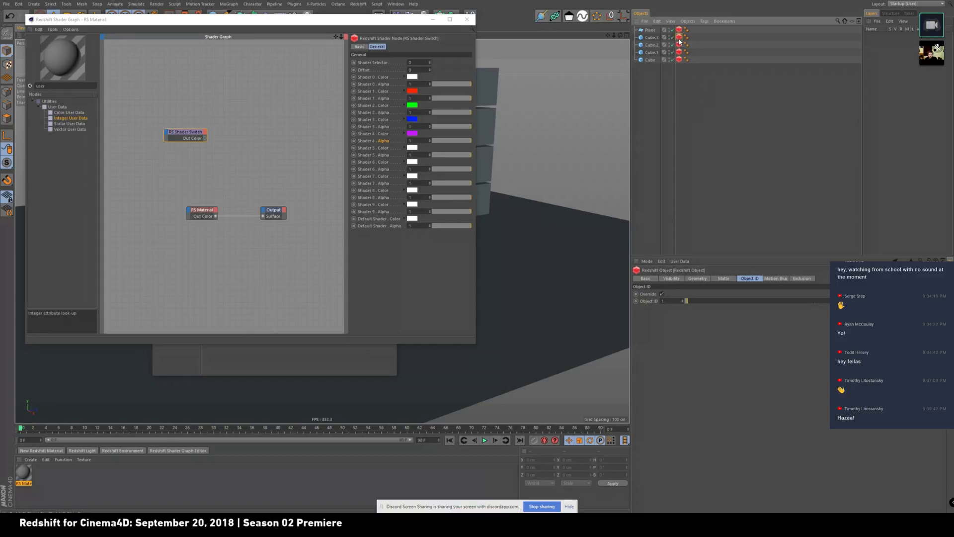
click(679, 45)
- Add an Integer User Data node to the shader graph and set its attribute name to the object's Object ID, RSObjectID
click(62, 120)
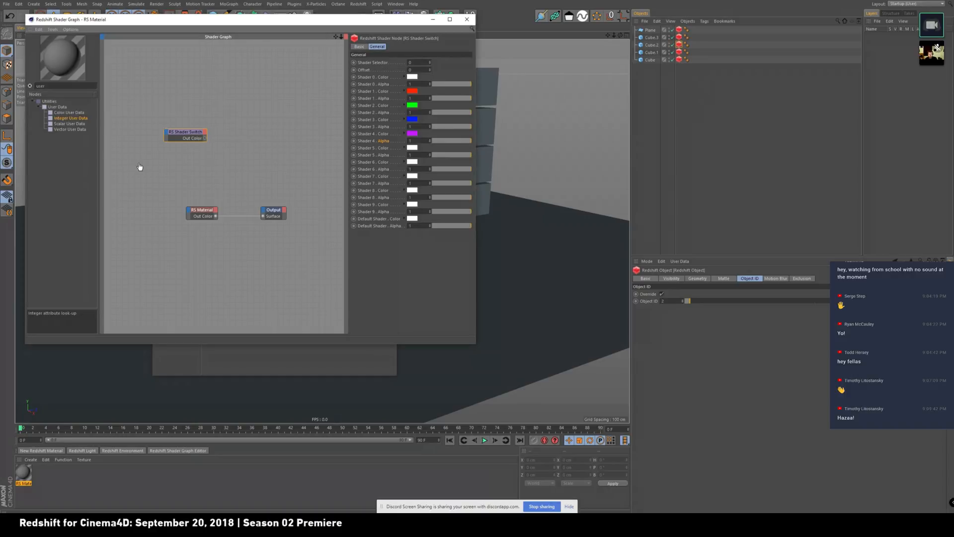
drag(140, 167, 140, 166)
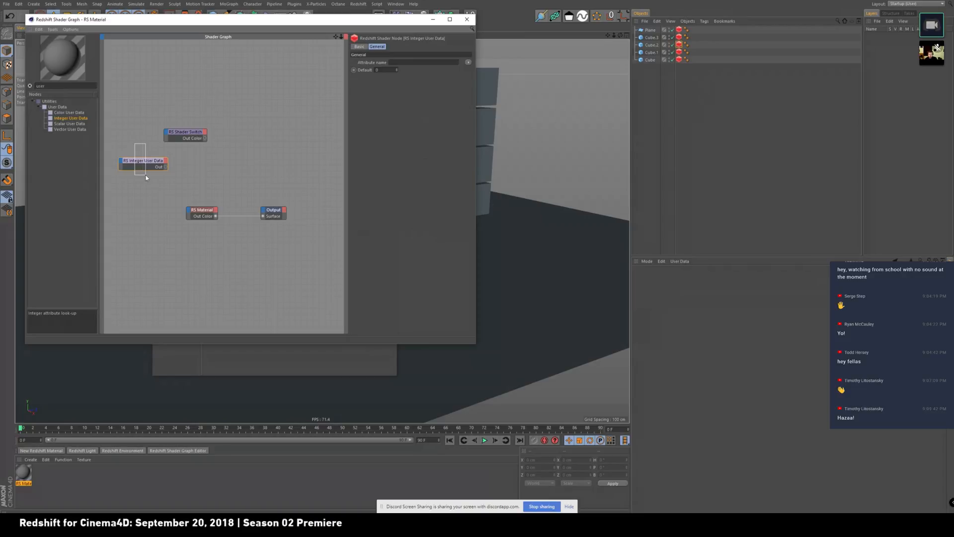
click(469, 63)
mouse_move(478, 77)
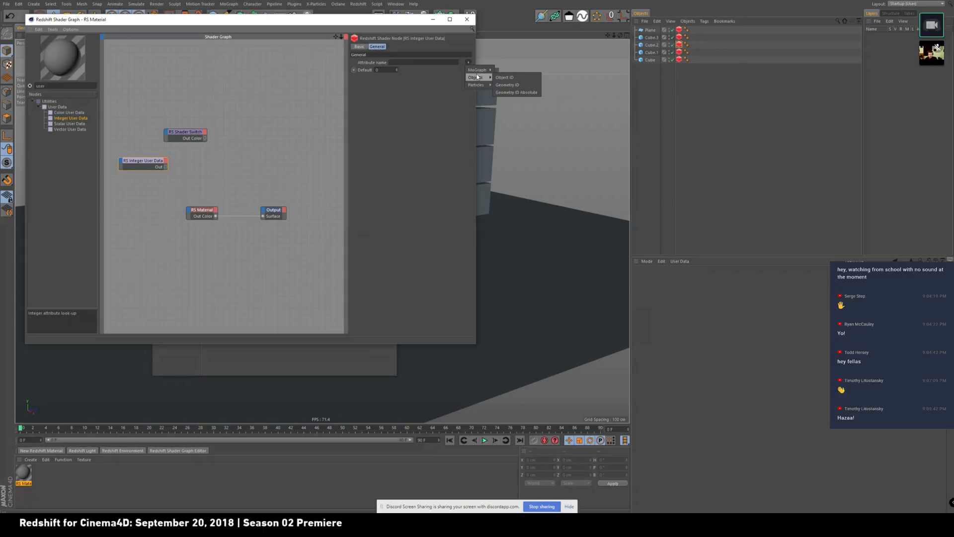
click(510, 79)
- Connect the Integer User Data output to the RS Shader Switch's Shader Selector and move the shader graph window lower to uncover the viewport
drag(152, 163, 165, 134)
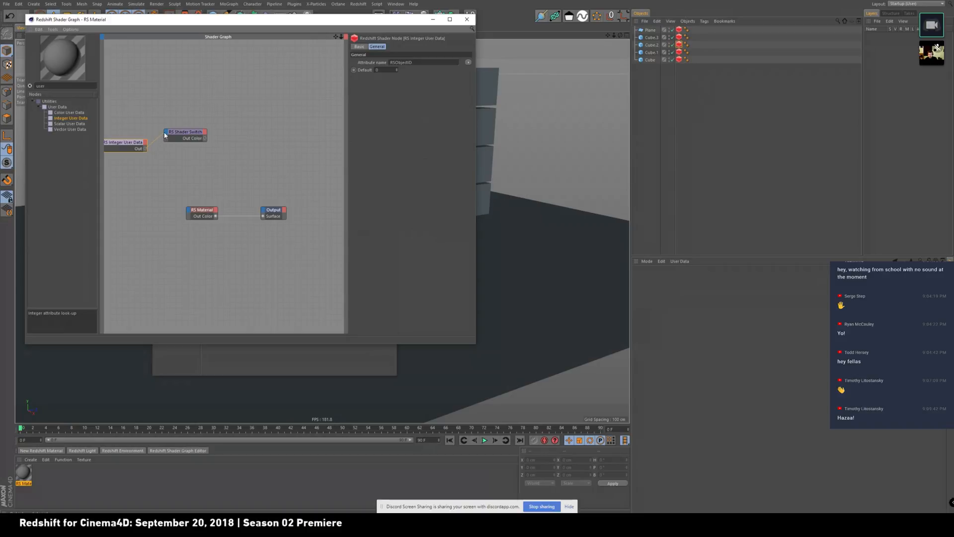
click(176, 141)
click(181, 135)
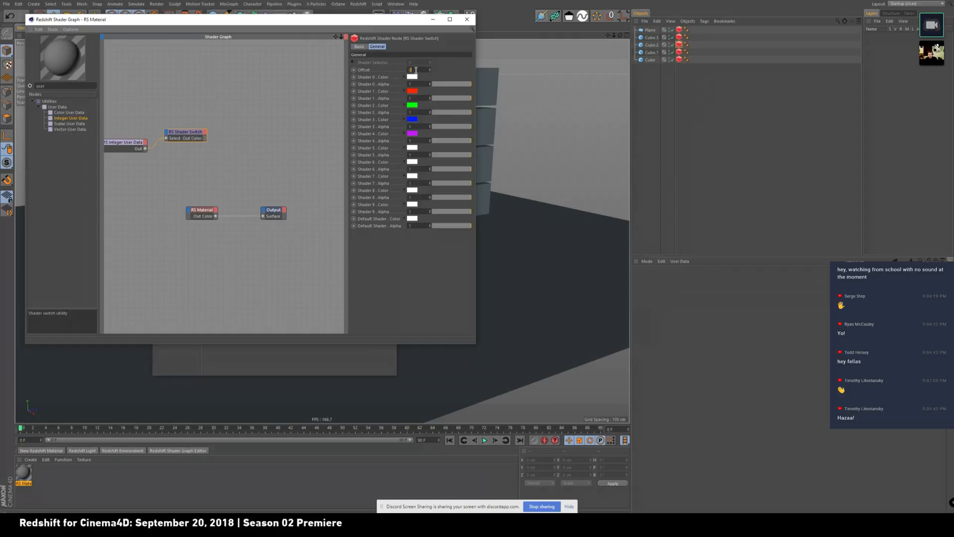
click(418, 72)
drag(375, 23, 376, 111)
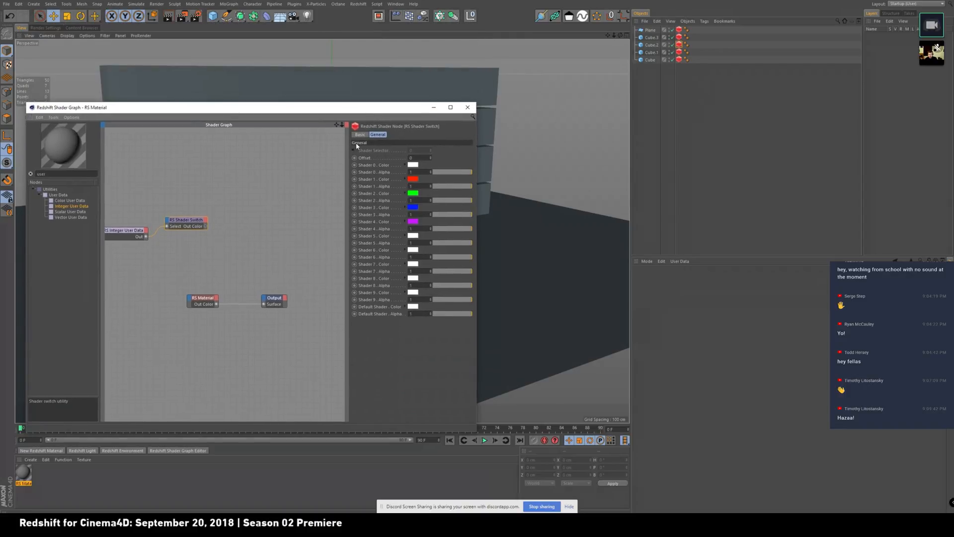
- Connect the RS Shader Switch node's output color to the RS Material's diffuse color
drag(194, 307, 192, 302)
mouse_move(193, 303)
click(318, 304)
click(197, 261)
drag(131, 209, 191, 261)
drag(189, 223, 168, 279)
- Close the Material Editor and start a live Redshift render in the Redshift look-dev layout
middle_drag(307, 272, 380, 243)
drag(336, 112, 433, 216)
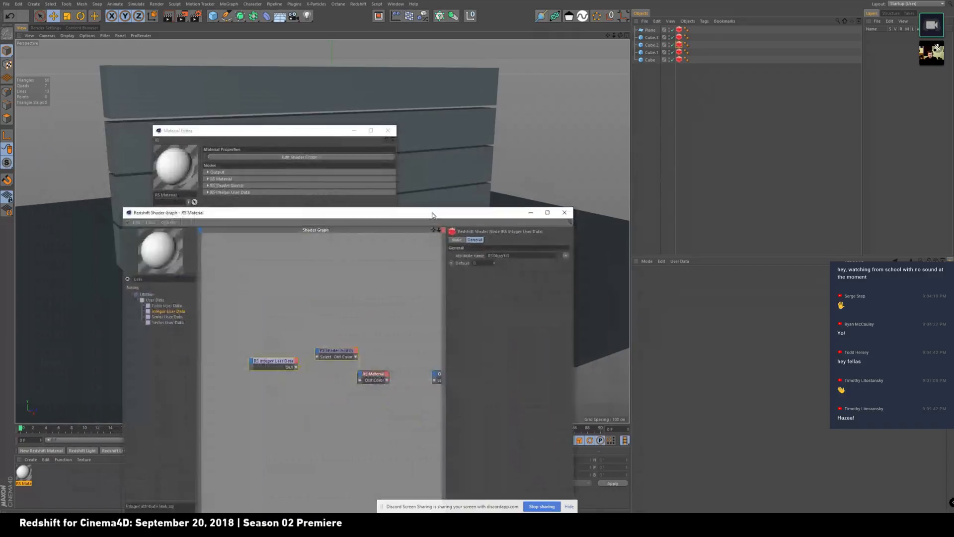
click(386, 131)
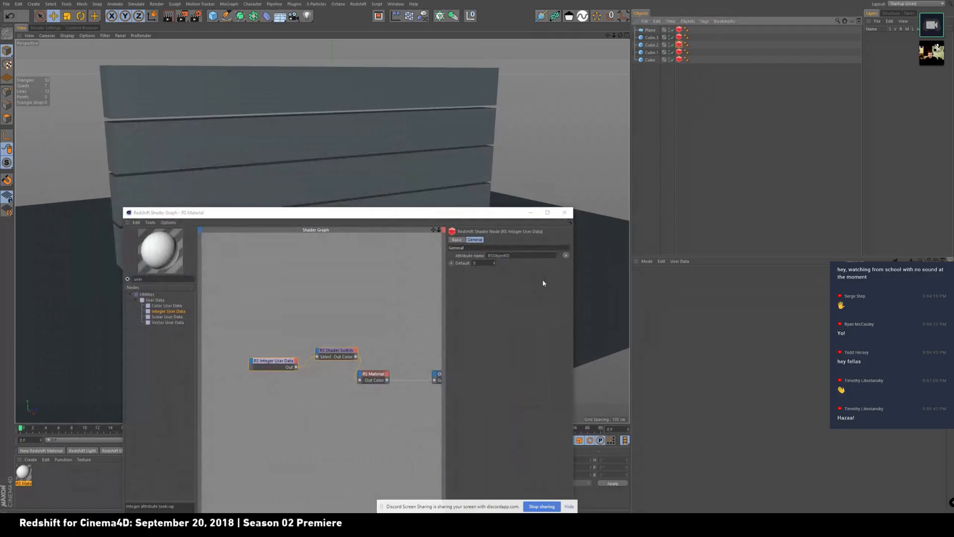
right_click(449, 167)
click(387, 136)
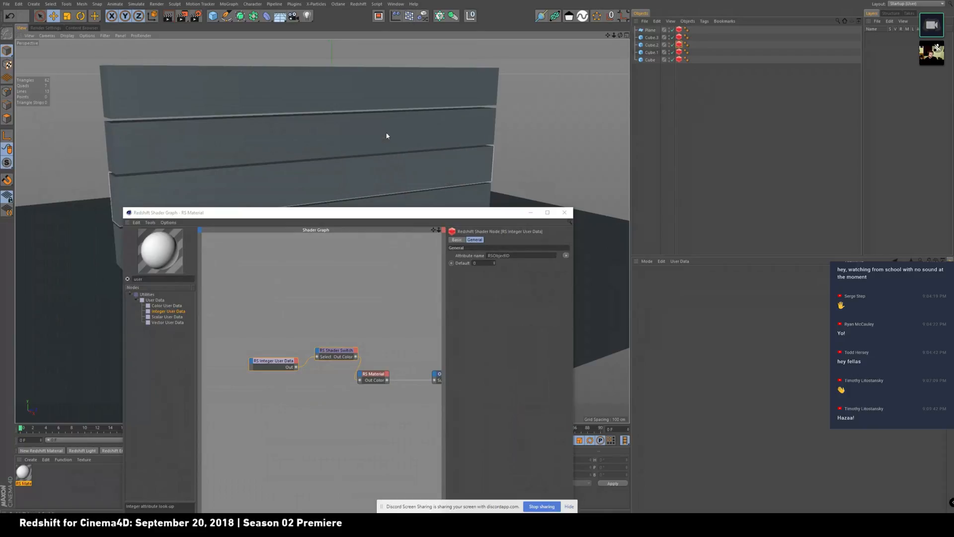
click(384, 52)
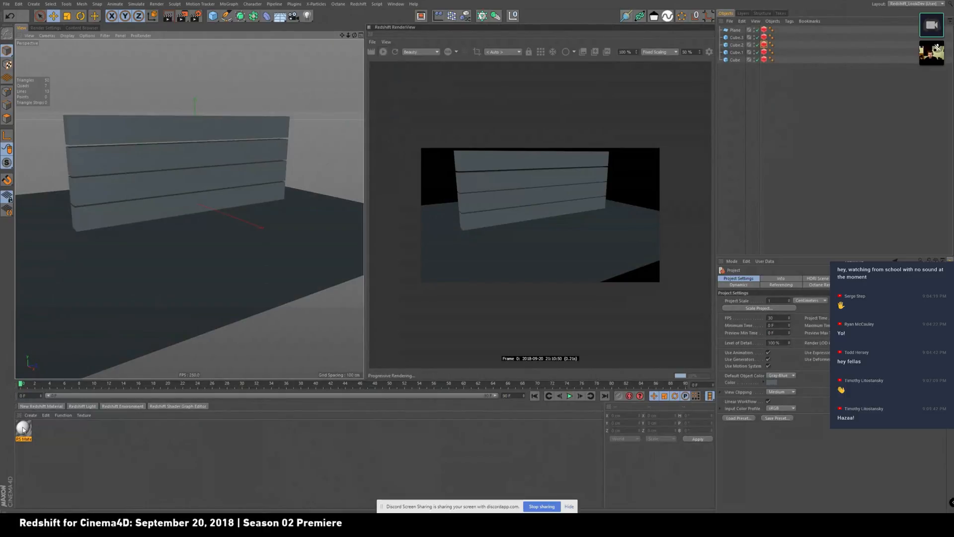
- Apply the RS Material to the plane and to all four cubes
drag(22, 429, 779, 45)
ctrl+drag(779, 46, 779, 59)
alt+drag(254, 181, 193, 191)
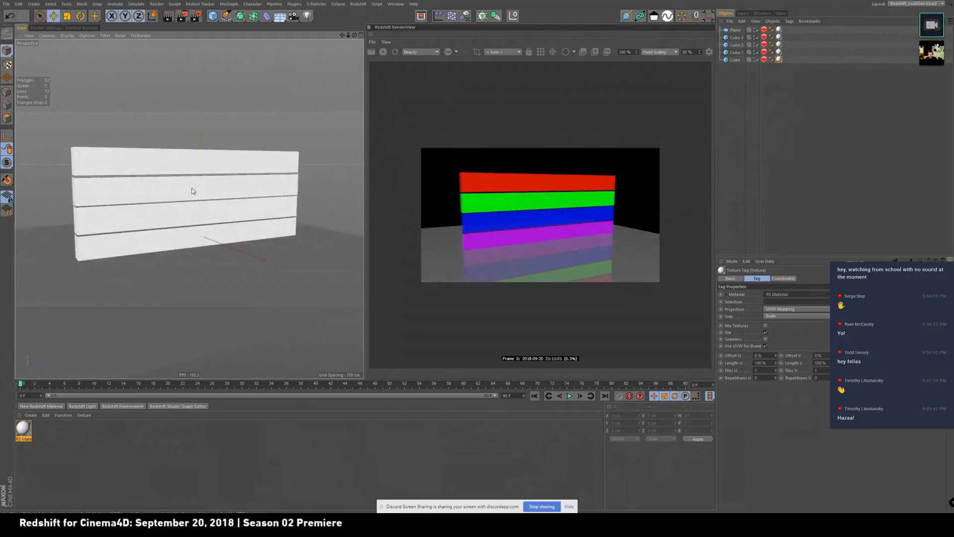
scroll(199, 205, up, 3)
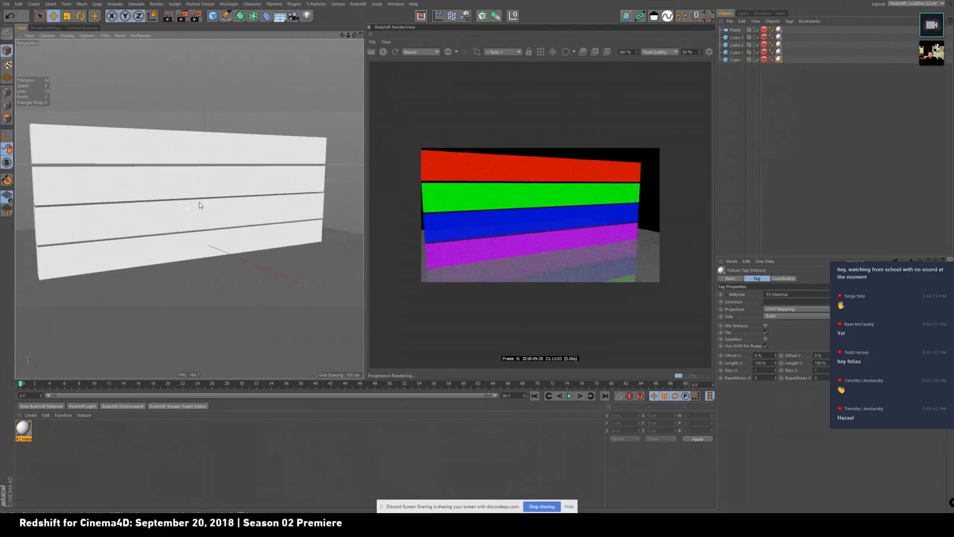
- Switch to djv_view to examine the painted walls in the car render, close it, and inspect the colored cubes from another angle
key(alt+Tab)
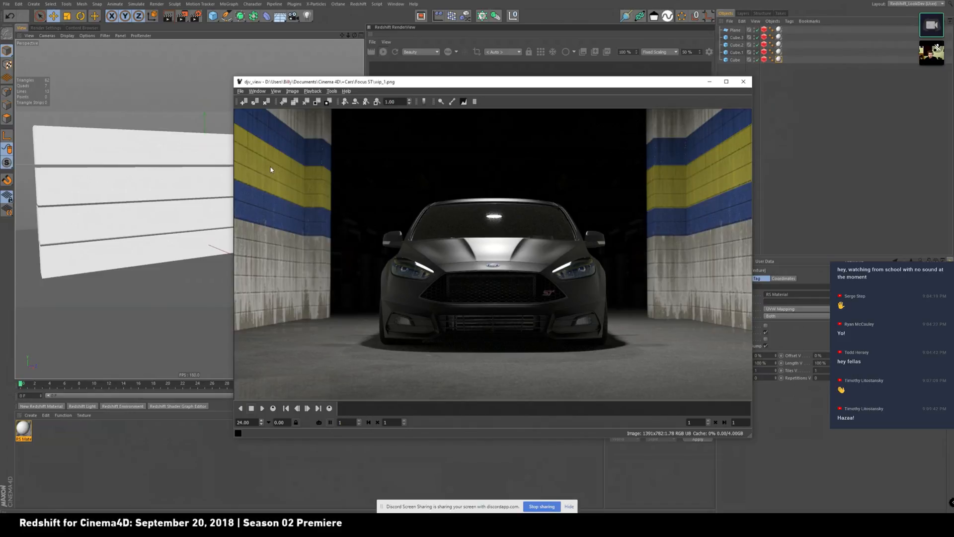
click(740, 83)
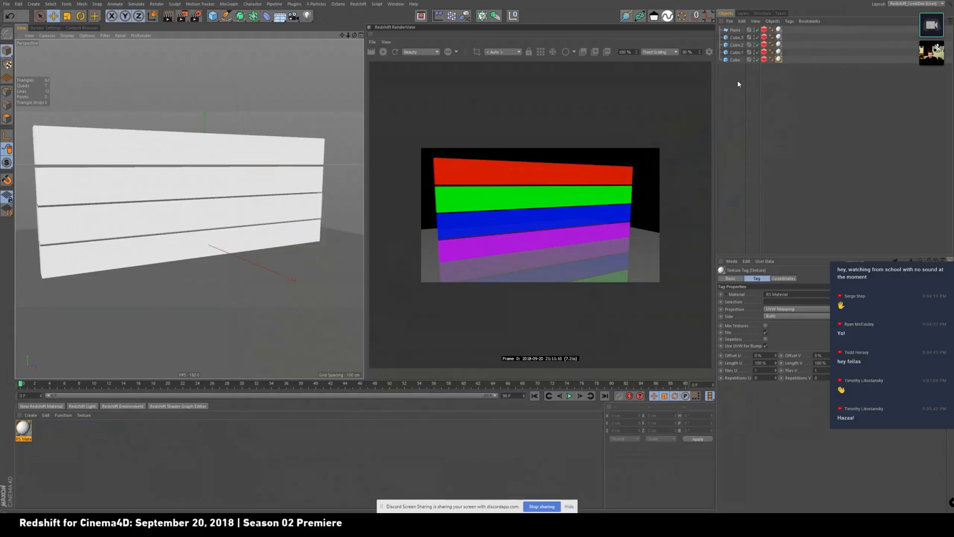
alt+drag(283, 207, 236, 187)
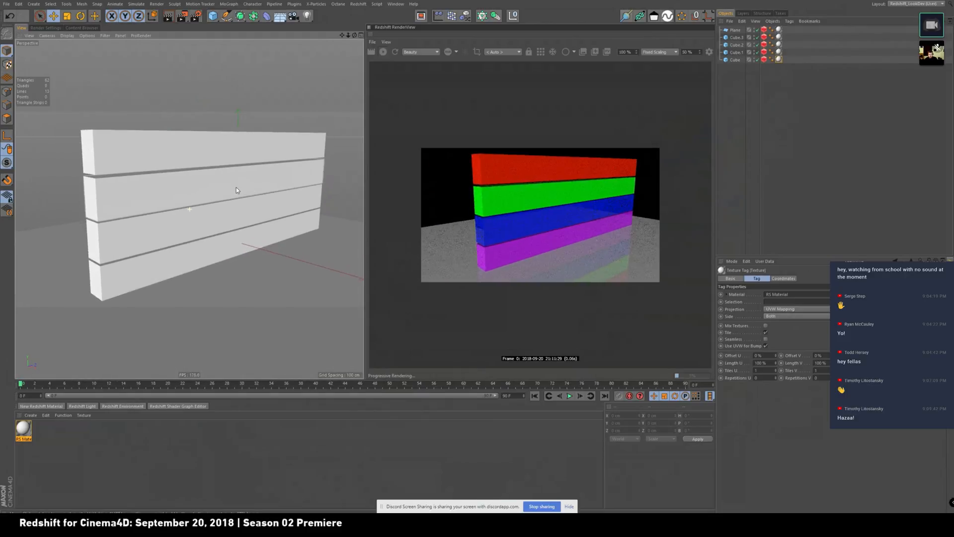
alt+drag(239, 238, 254, 238)
- Reopen the RS Material's shader graph, enlarge its window, and expand the RS Material node to show its connected ports
double_click(23, 428)
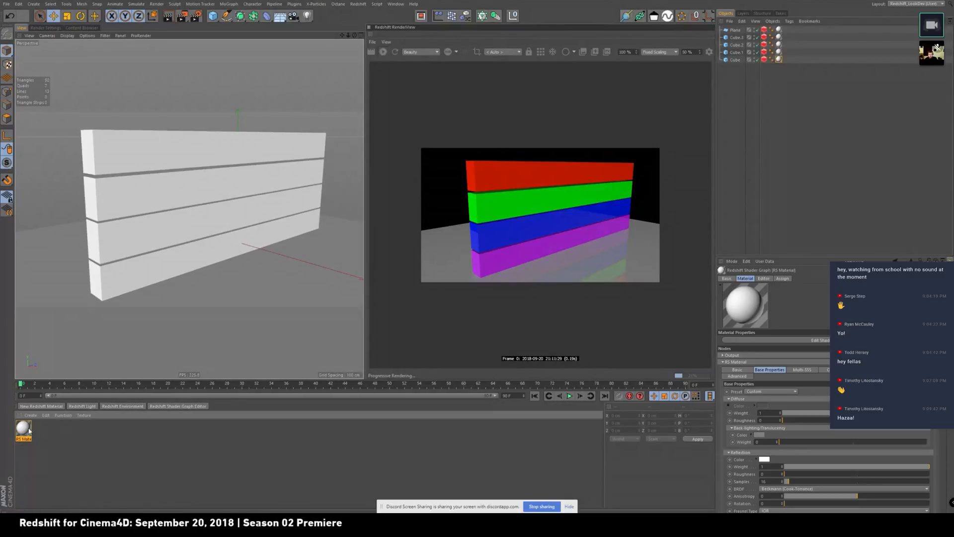
click(218, 82)
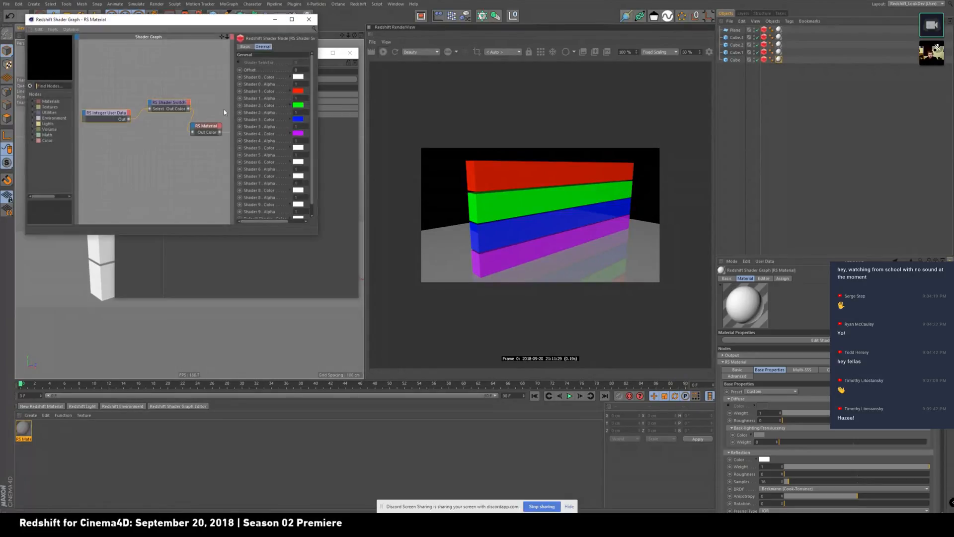
drag(316, 237, 430, 288)
middle_drag(244, 197, 317, 195)
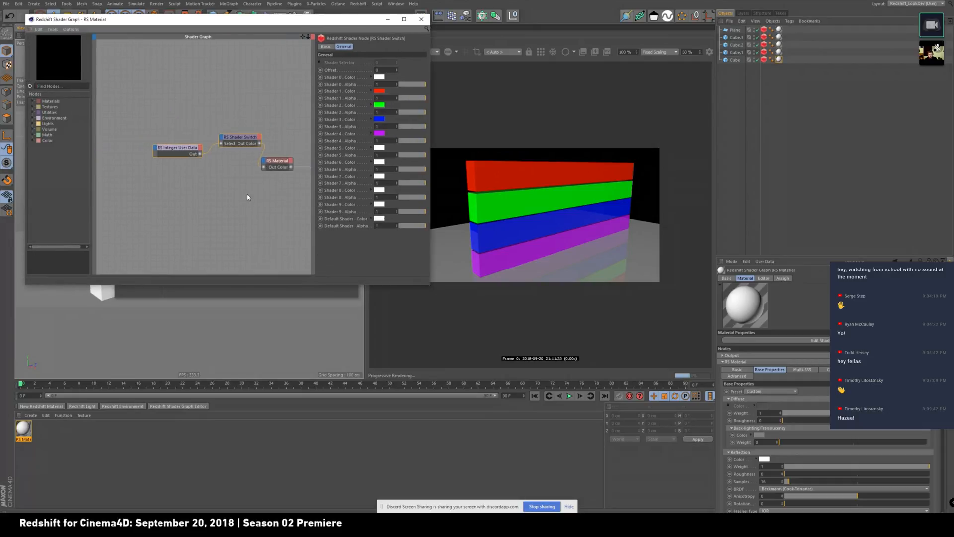
click(272, 162)
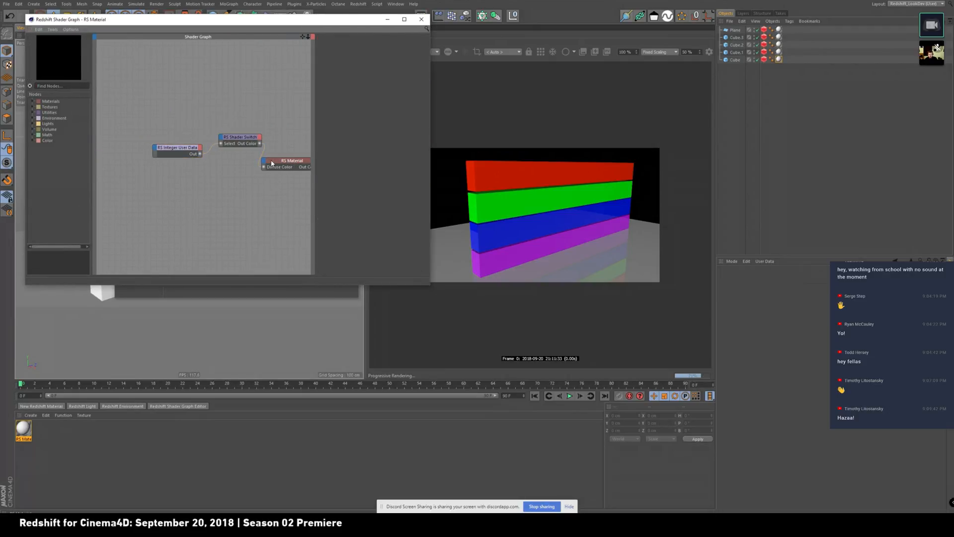
middle_drag(275, 185, 217, 185)
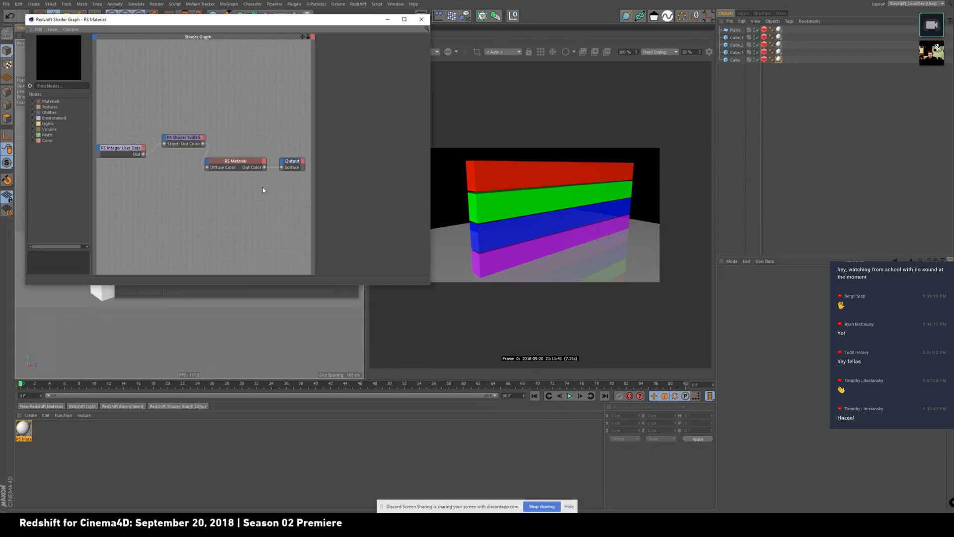
- Switch to File Explorer and open the Megascans folder in the Cinema 4D library
click(388, 527)
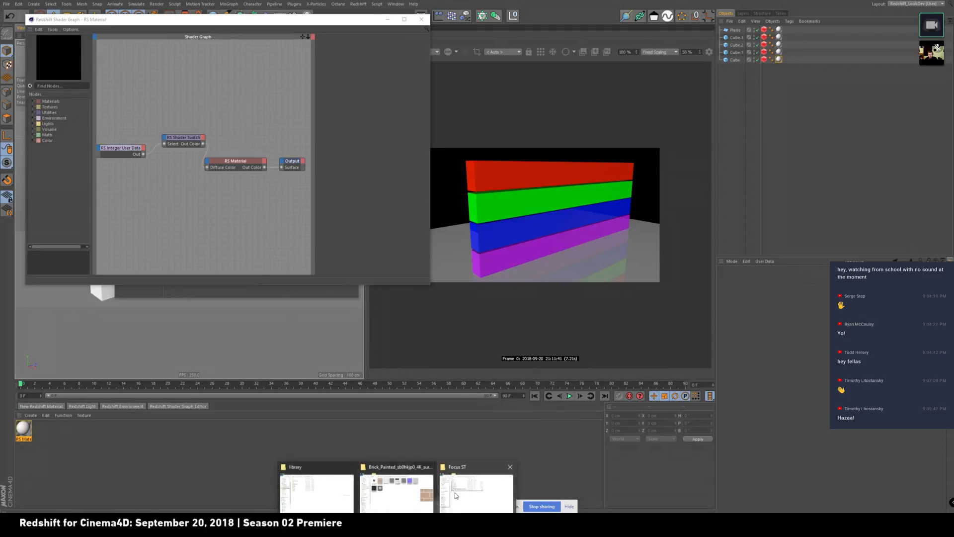
click(451, 496)
drag(436, 104, 521, 97)
click(528, 117)
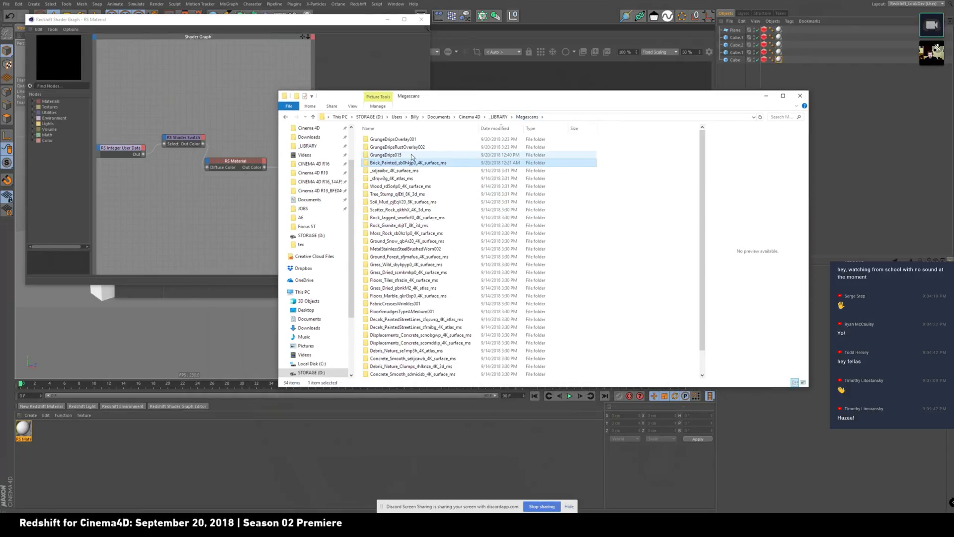
- Look through the texture maps in the Rock_Granite folder and return to the Megascans folder
double_click(406, 226)
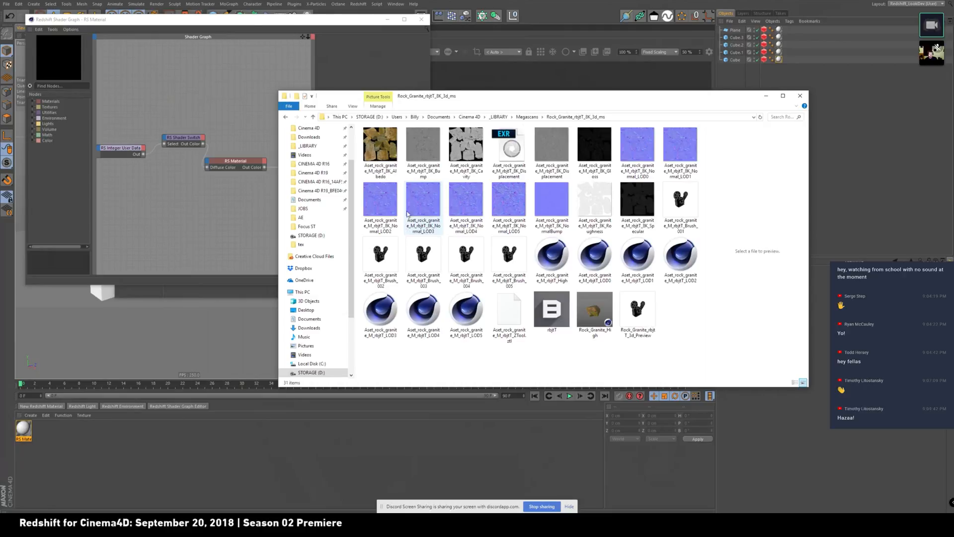
click(419, 145)
click(558, 149)
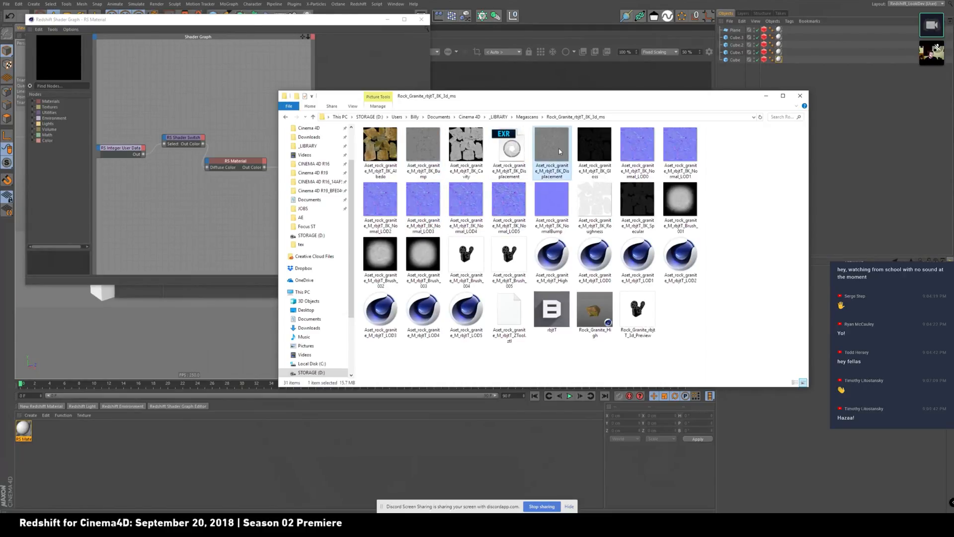
key(alt+Left)
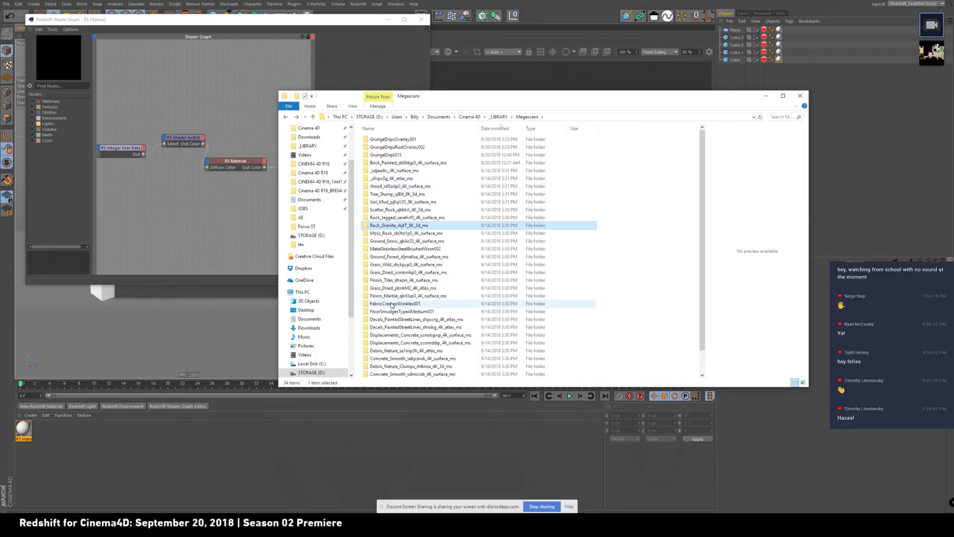
- Add the sekjcawb_4K_Albedo texture from the Concrete_Smooth_sekjcawb_4K_surface_ms folder to the shader graph
click(389, 358)
double_click(390, 359)
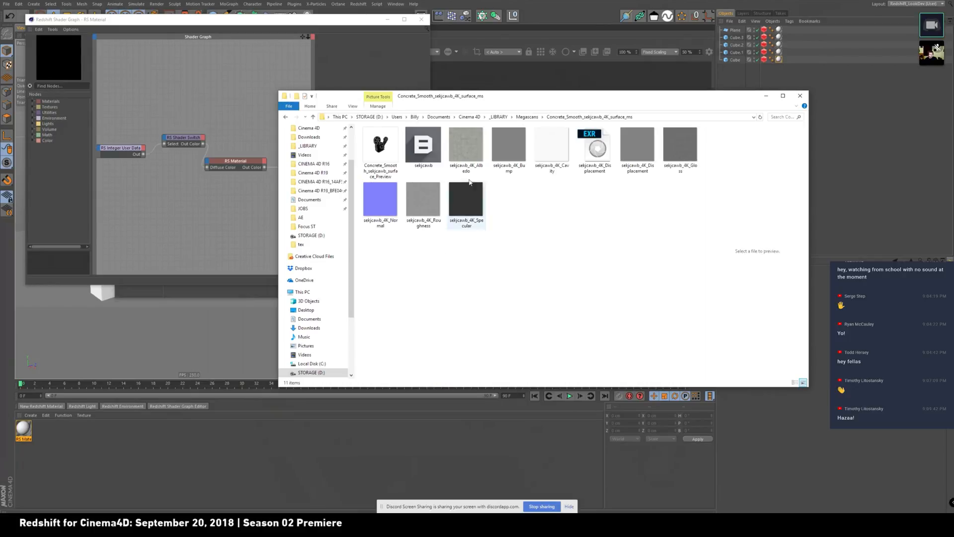
click(472, 149)
drag(468, 138, 155, 206)
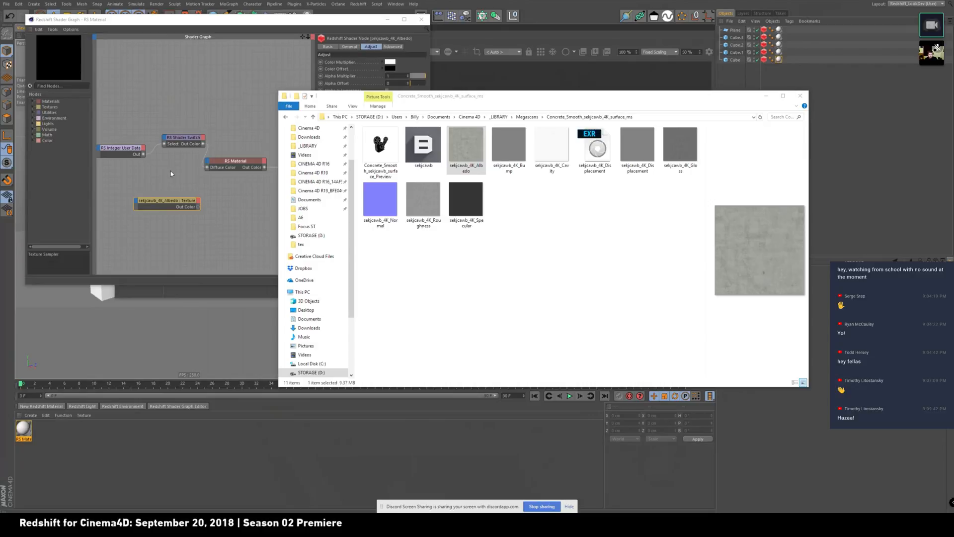
click(181, 167)
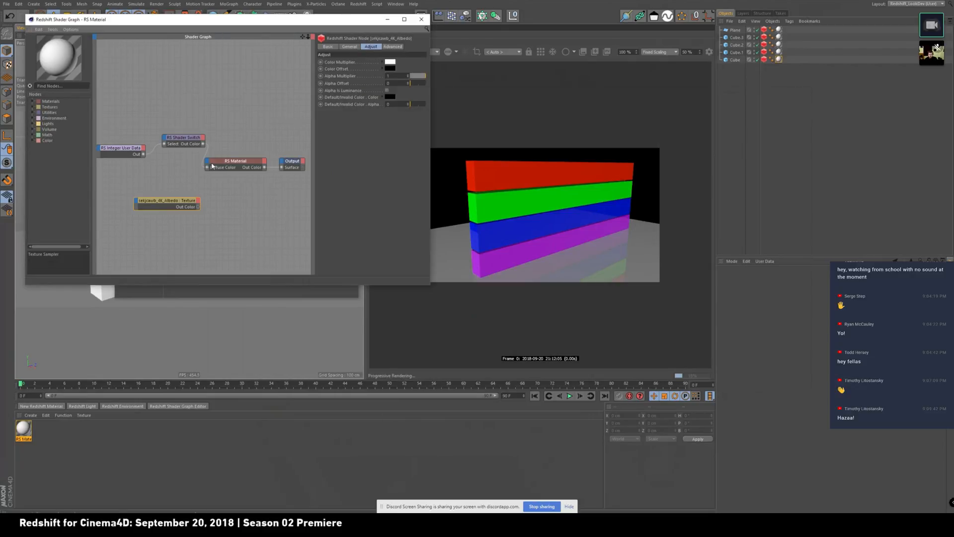
- Set the RS Shader Switch node's Shader 1 color to a pastel red and its Shader 2 color to a pale cyan
click(184, 138)
click(380, 77)
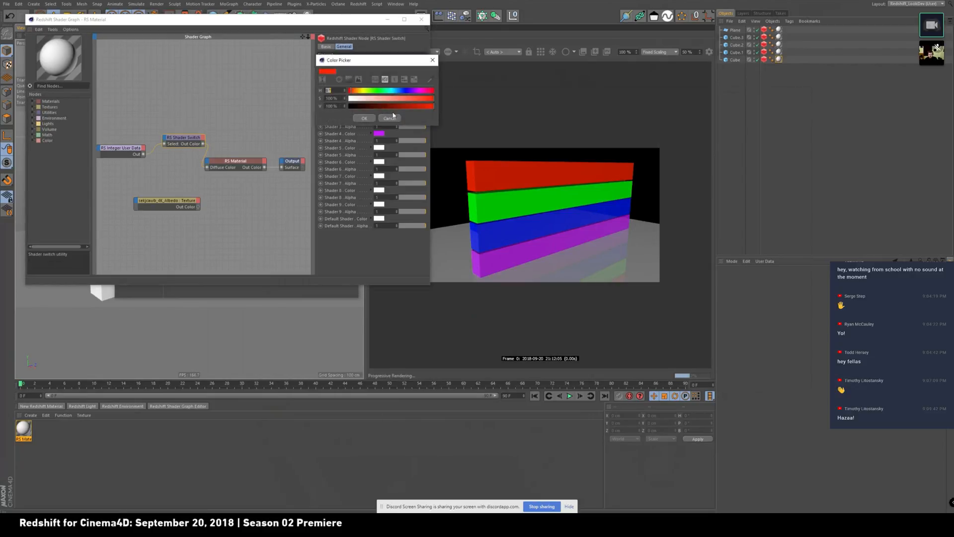
drag(431, 98, 383, 98)
click(364, 118)
click(379, 91)
mouse_move(389, 115)
mouse_down()
mouse_move(372, 114)
mouse_move(390, 107)
mouse_up()
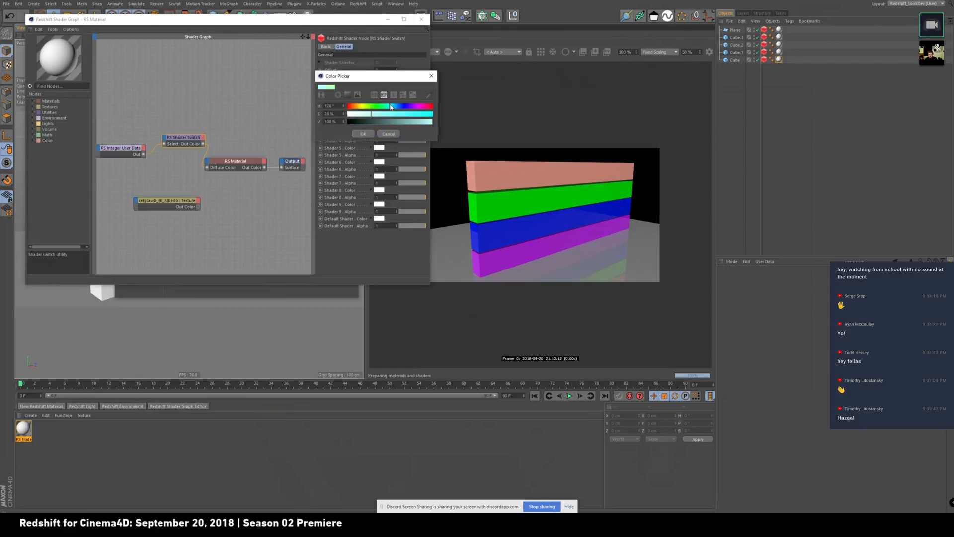
click(363, 134)
- Set the RS Shader Switch node's Shader 3 color to a pale yellow and its Shader 4 color to dark brown
click(381, 105)
drag(405, 119, 377, 130)
click(367, 148)
click(379, 120)
drag(398, 133, 386, 151)
click(366, 160)
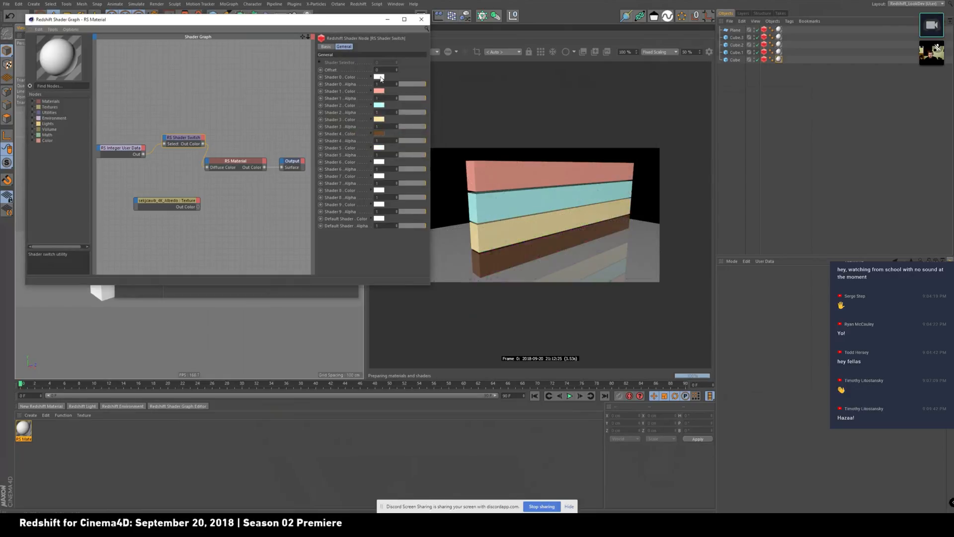
- Search the shader nodes for "color", add a Color Maker node to the graph, and delete it again
drag(172, 204, 155, 185)
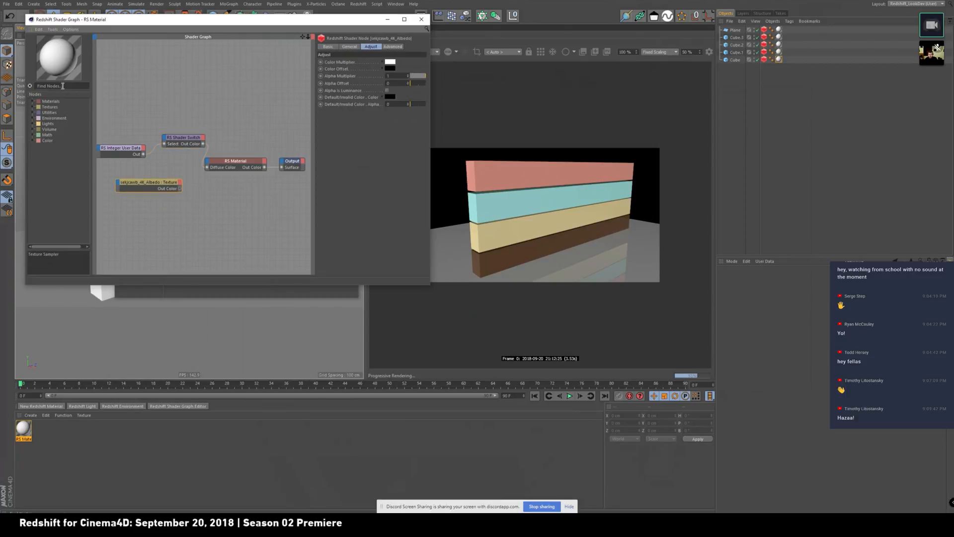
text(co)
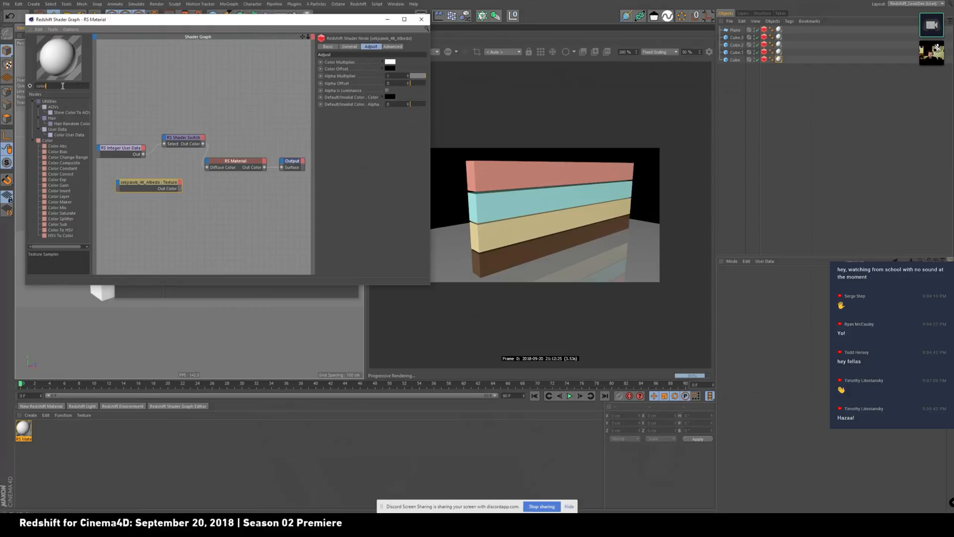
text(lor)
drag(57, 202, 209, 195)
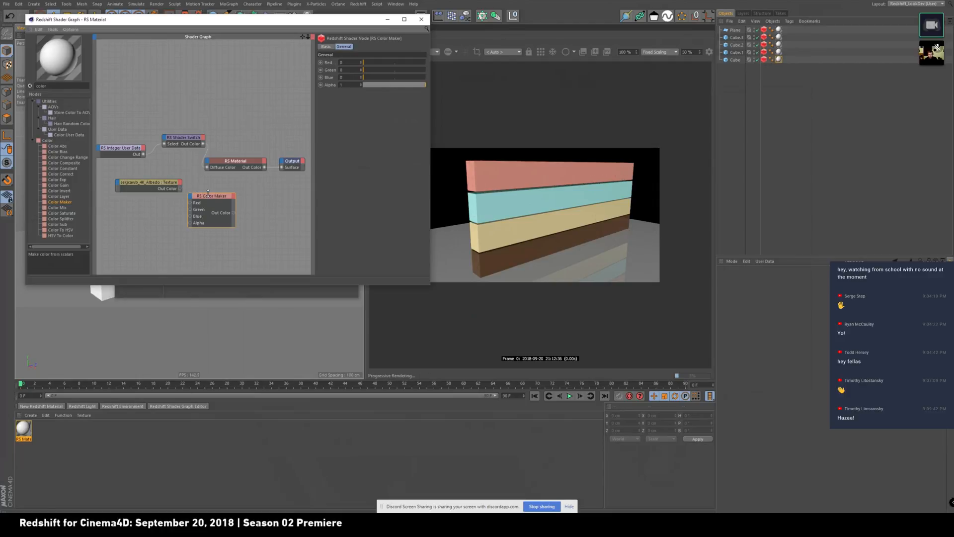
key(Delete)
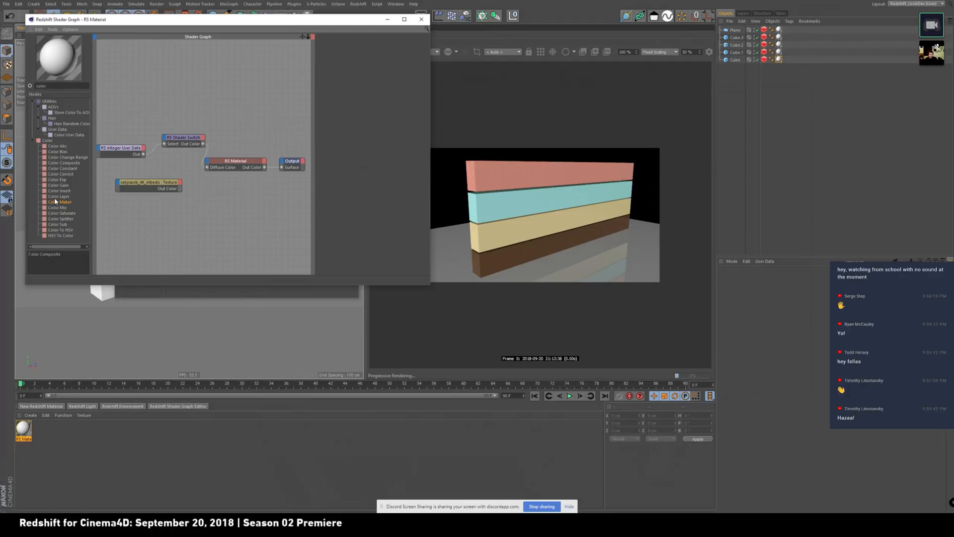
- Add a Color Layer node, connecting the albedo texture to its Base Color and the Shader Switch to its Layer 1 Color
drag(166, 198, 138, 190)
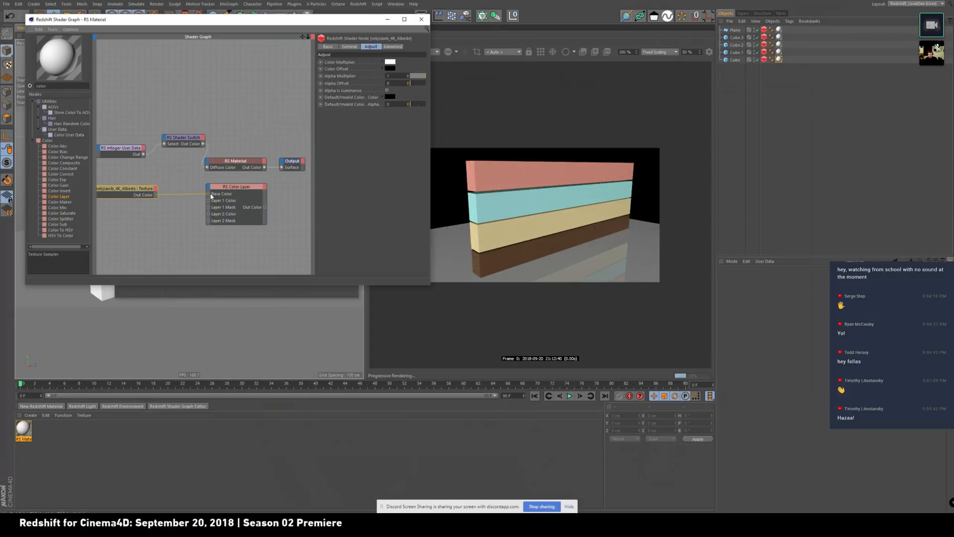
drag(209, 197, 218, 193)
click(194, 143)
drag(203, 165, 209, 201)
- Set the Color Layer's Layer 1 blend mode to Multiply and connect its output to the RS Material's diffuse color
click(232, 185)
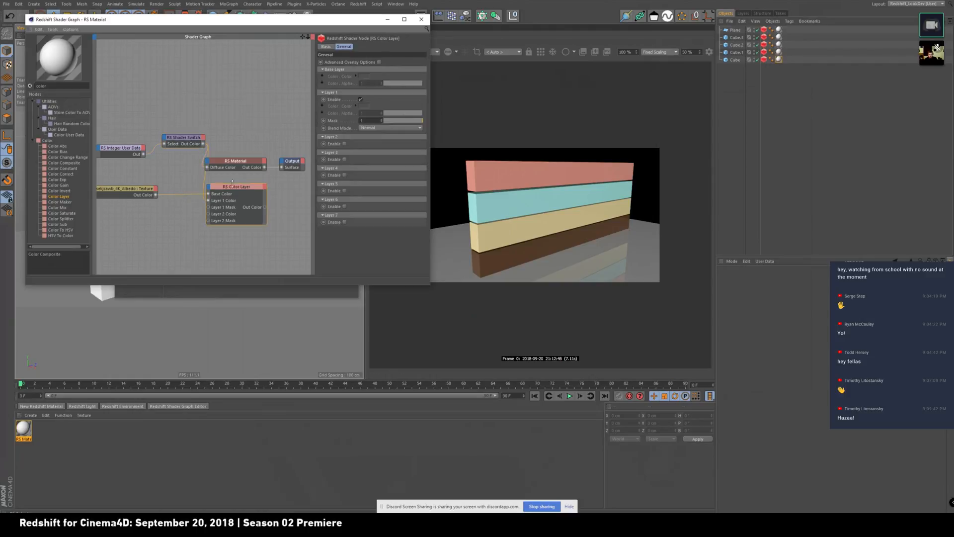
click(376, 127)
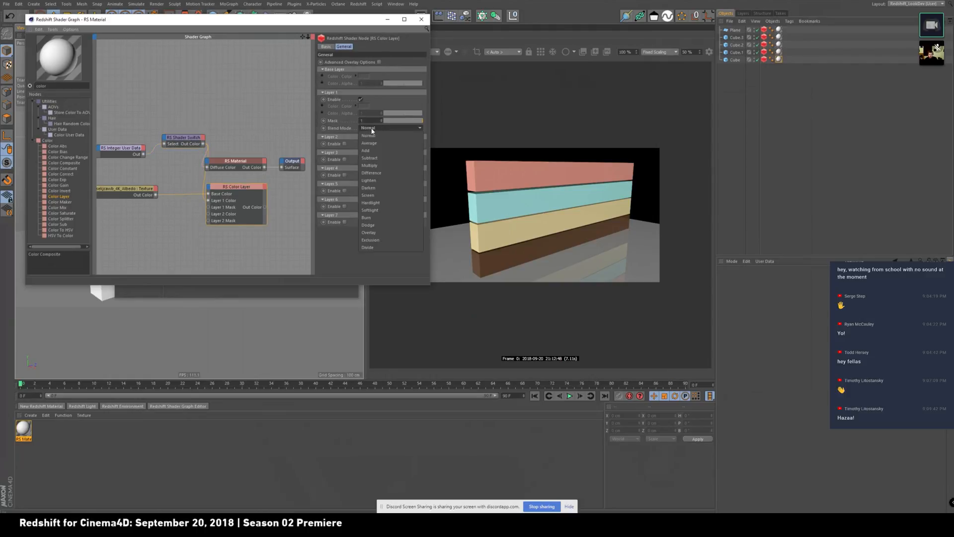
click(378, 167)
drag(264, 204, 208, 168)
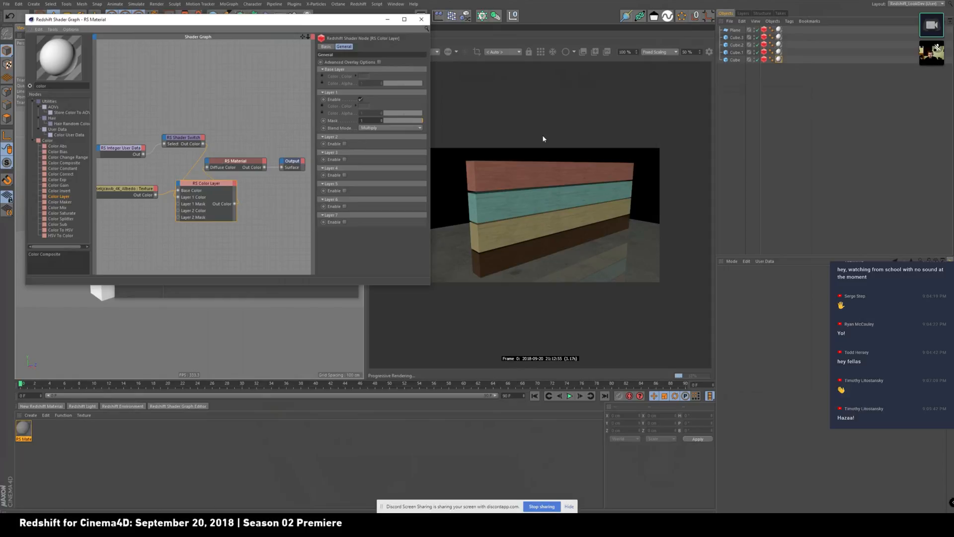
- Select the material's texture tags on the plane and all four cubes and set their projection to Cubic
drag(374, 22, 386, 322)
alt+right_drag(235, 205, 262, 192)
alt+drag(262, 192, 227, 200)
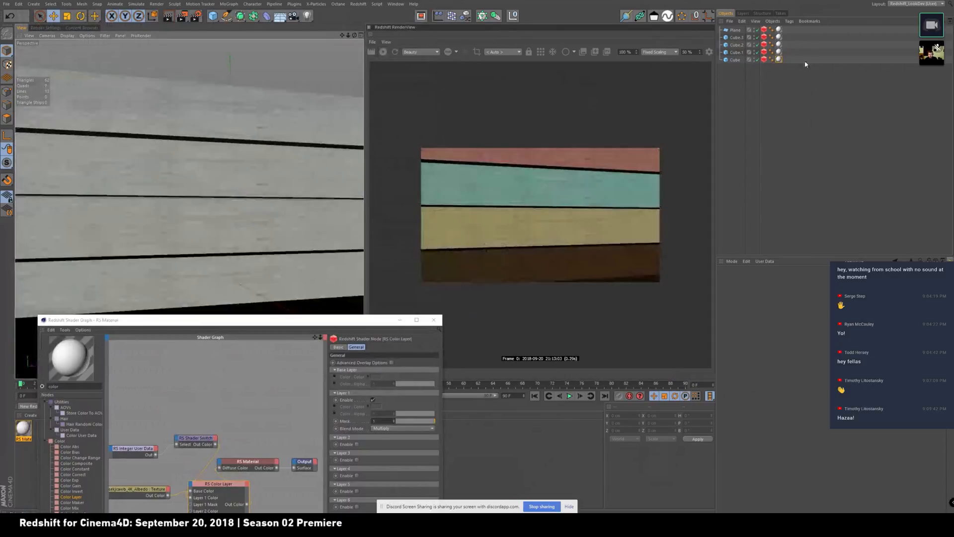
drag(782, 76, 775, 25)
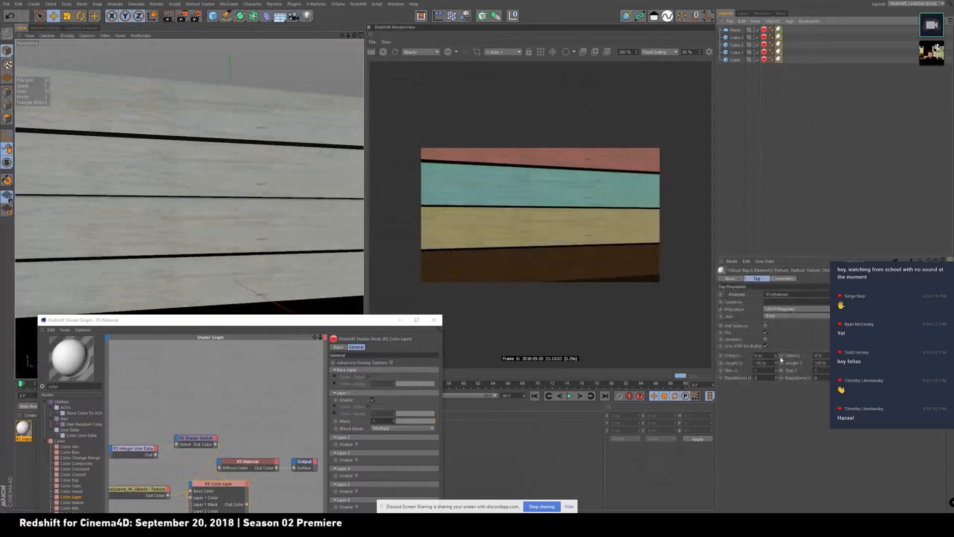
click(785, 309)
click(786, 339)
alt+right_drag(346, 217, 261, 205)
alt+drag(262, 205, 272, 206)
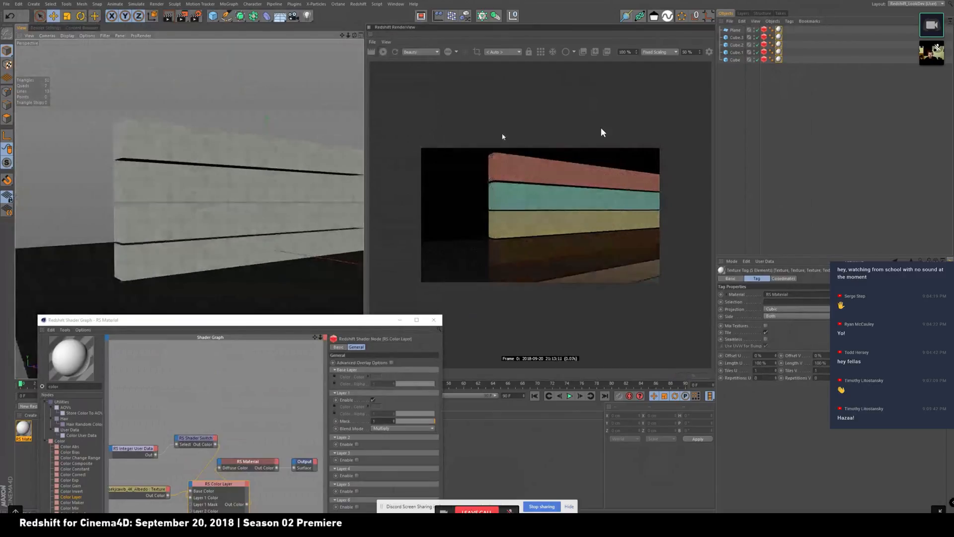
- Load the third Redshift preset from the saved render setting presets
click(45, 28)
drag(84, 321, 229, 454)
click(68, 376)
mouse_move(137, 460)
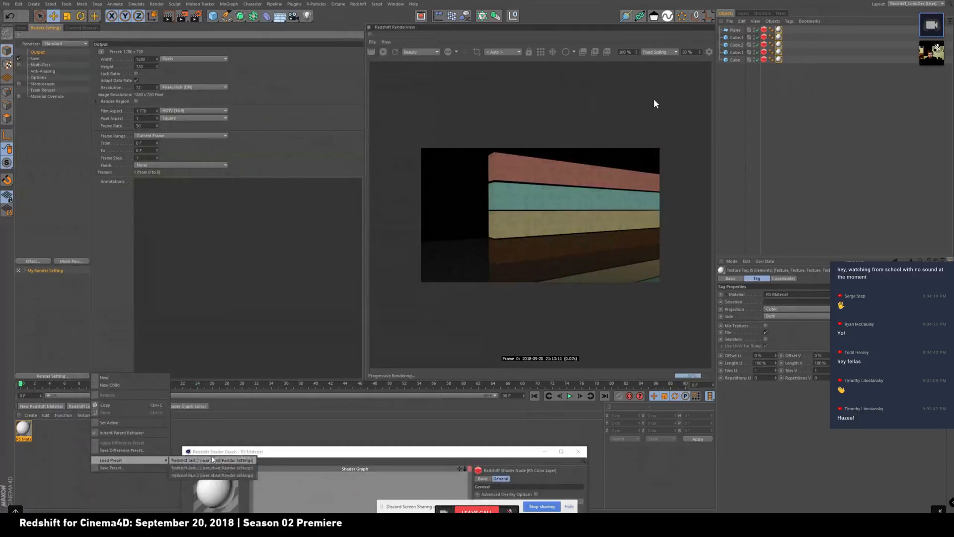
click(209, 476)
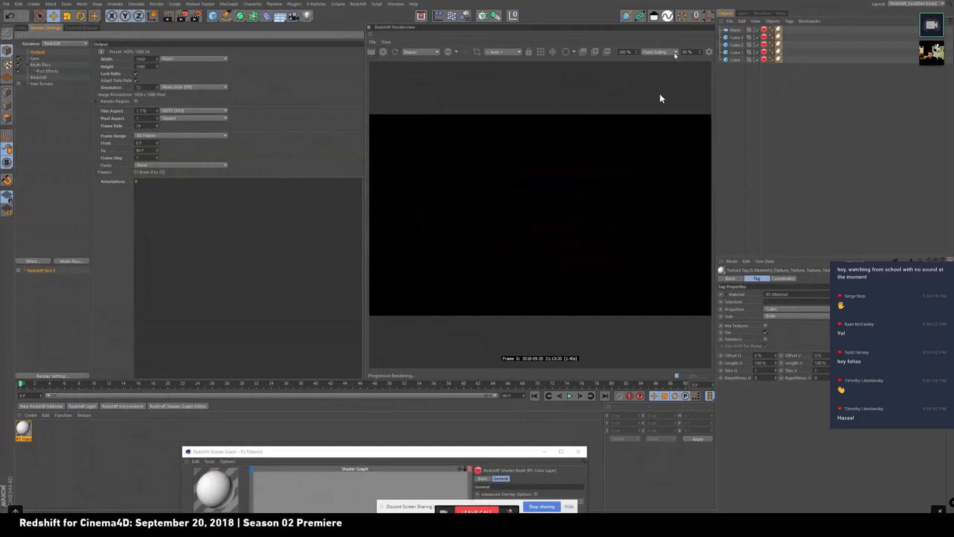
- Set the RenderView's fixed scaling to 100 %, fit the whole frame in it, and restart the render with all cubes framed
double_click(690, 52)
text(100)
key(Return)
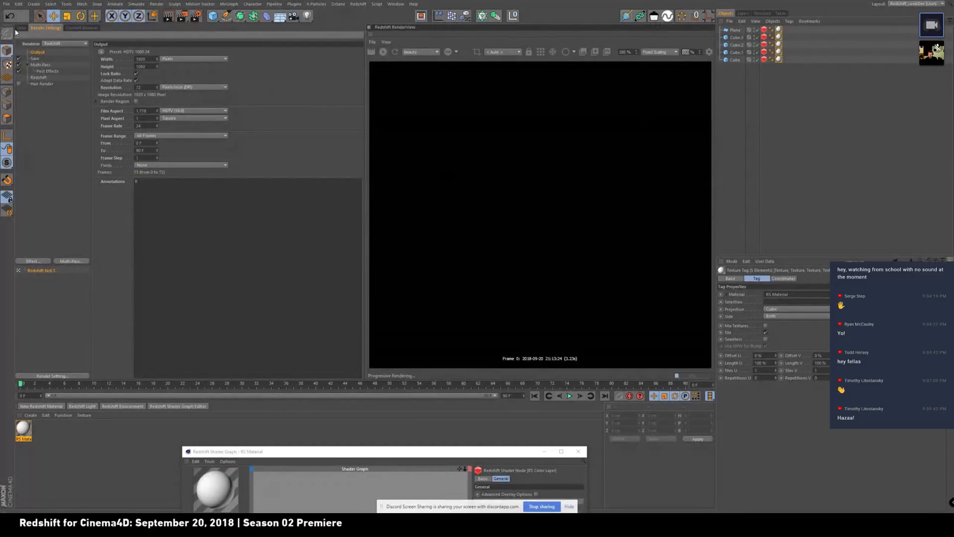
click(22, 28)
alt+middle_drag(216, 194, 200, 196)
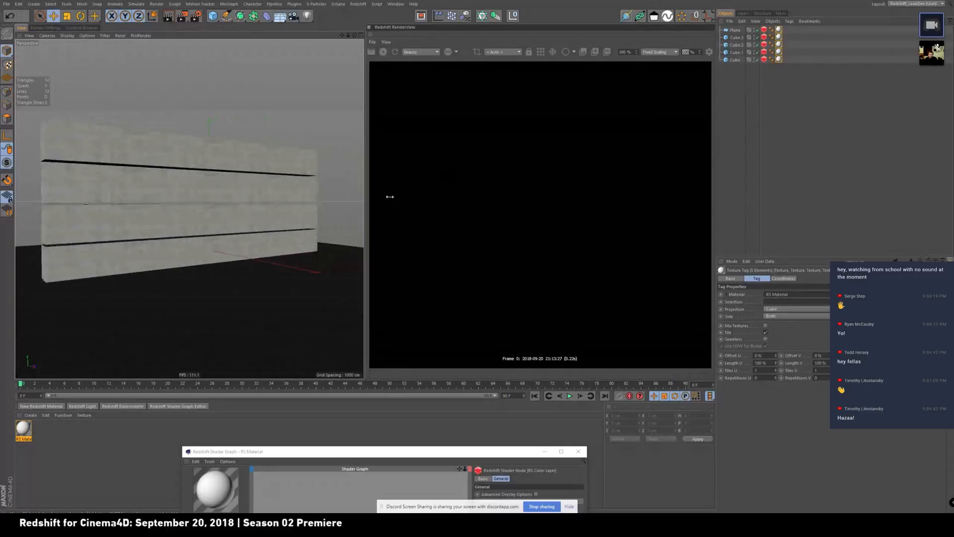
scroll(493, 159, down, 5)
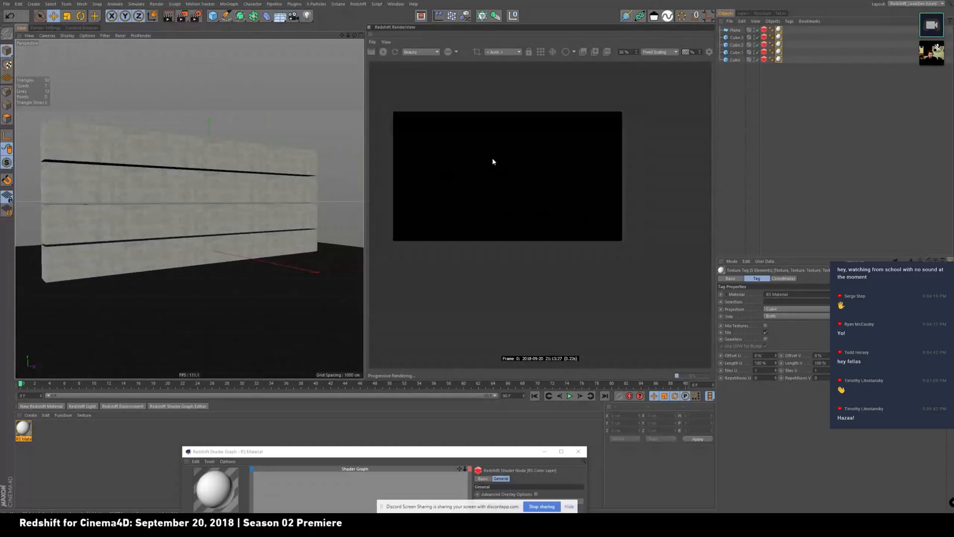
scroll(493, 159, up, 2)
click(384, 52)
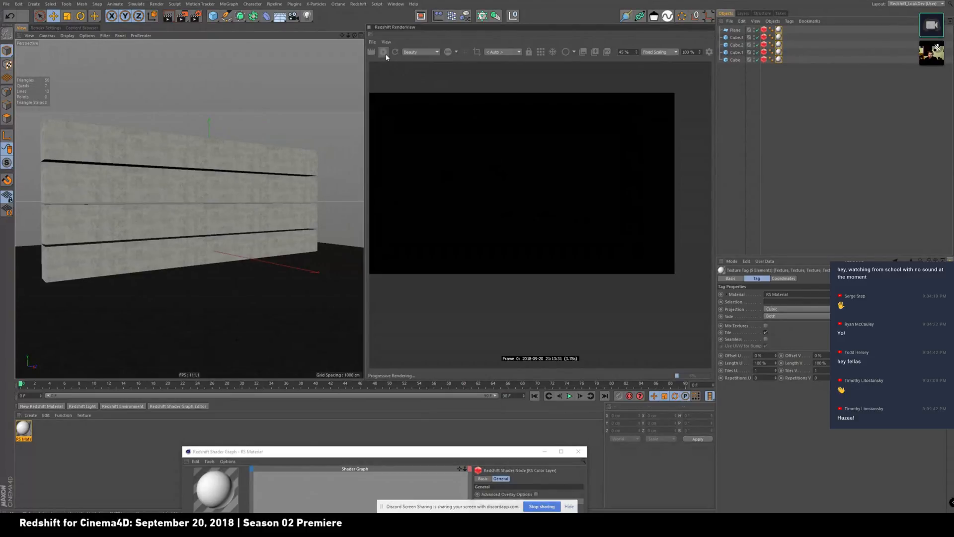
alt+drag(205, 210, 214, 211)
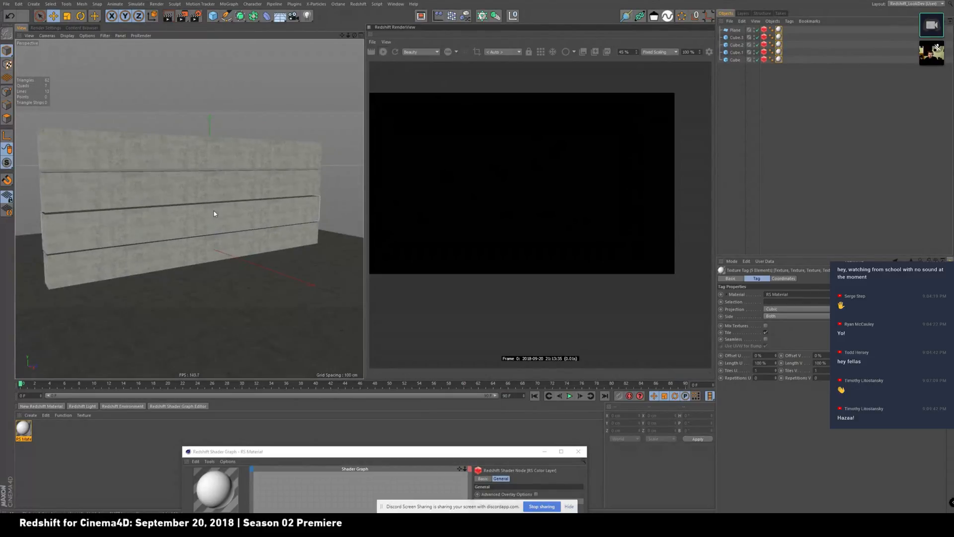
- Add a Redshift Area Light and move it out in front of the stacked cubes, raised to about 150 cm
click(358, 4)
mouse_move(368, 23)
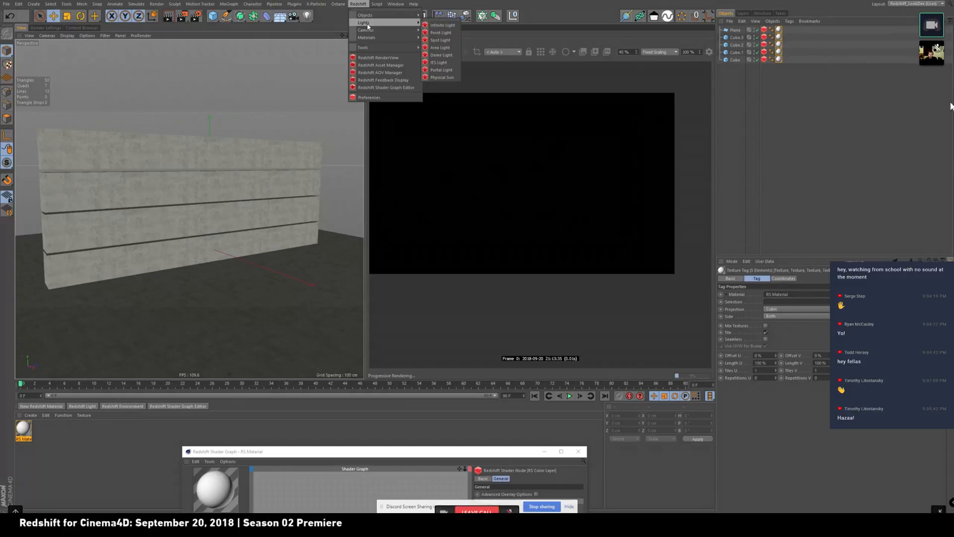
click(440, 47)
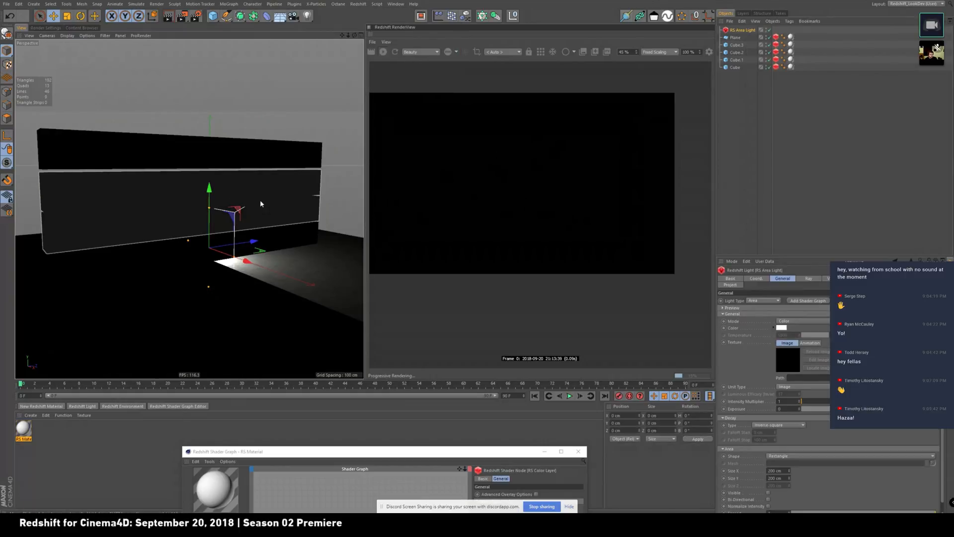
scroll(261, 204, down, 3)
drag(265, 246, 355, 271)
drag(312, 239, 343, 194)
key(r)
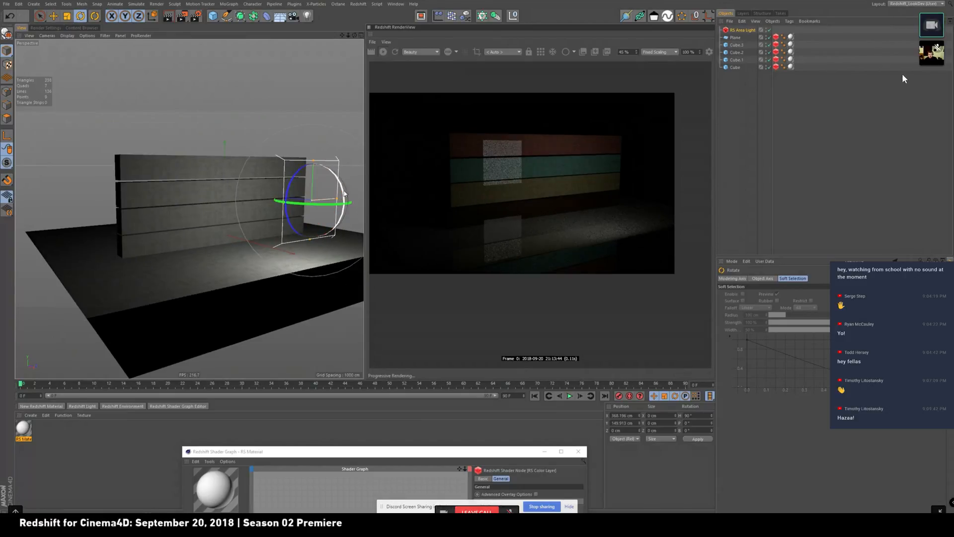
click(932, 53)
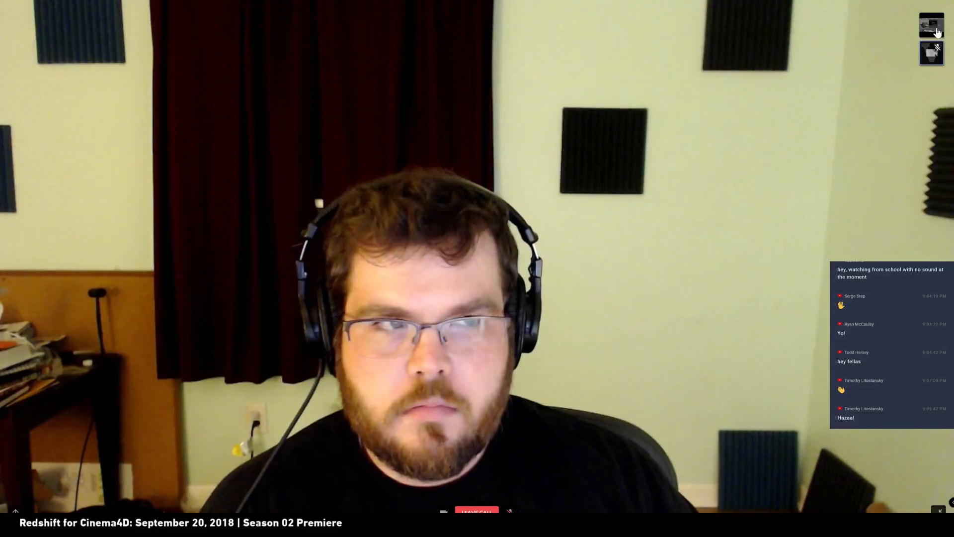
click(938, 31)
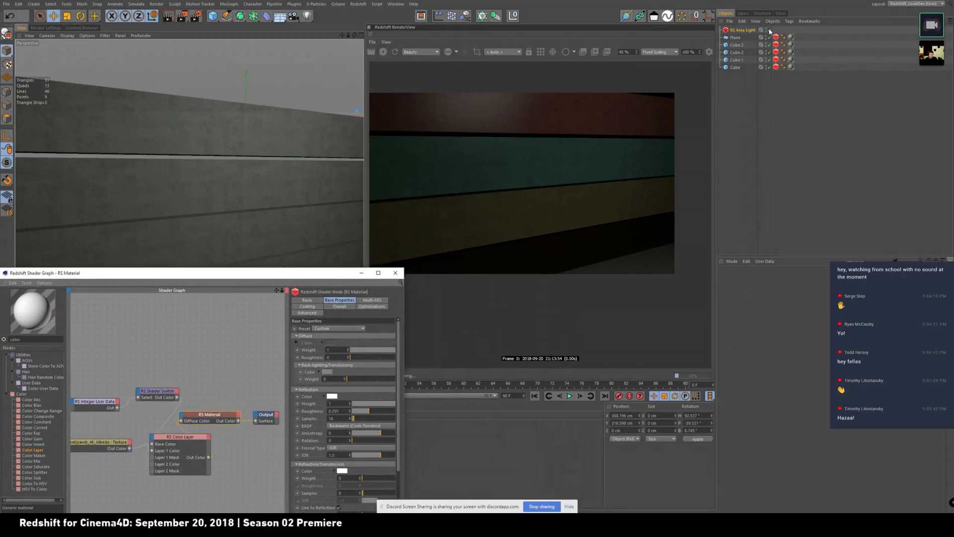
- Add a Redshift Dome Light to light the whole scene
click(359, 4)
mouse_move(366, 22)
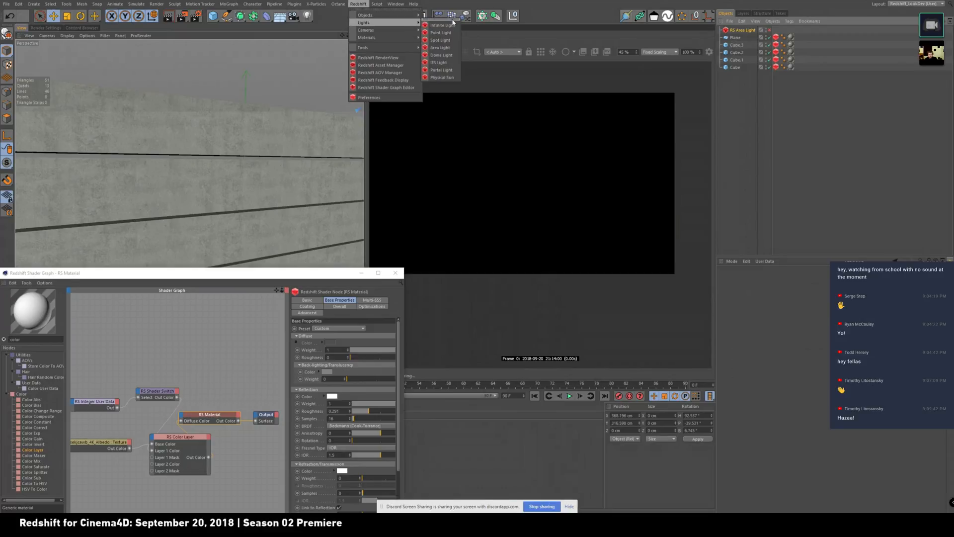
click(440, 55)
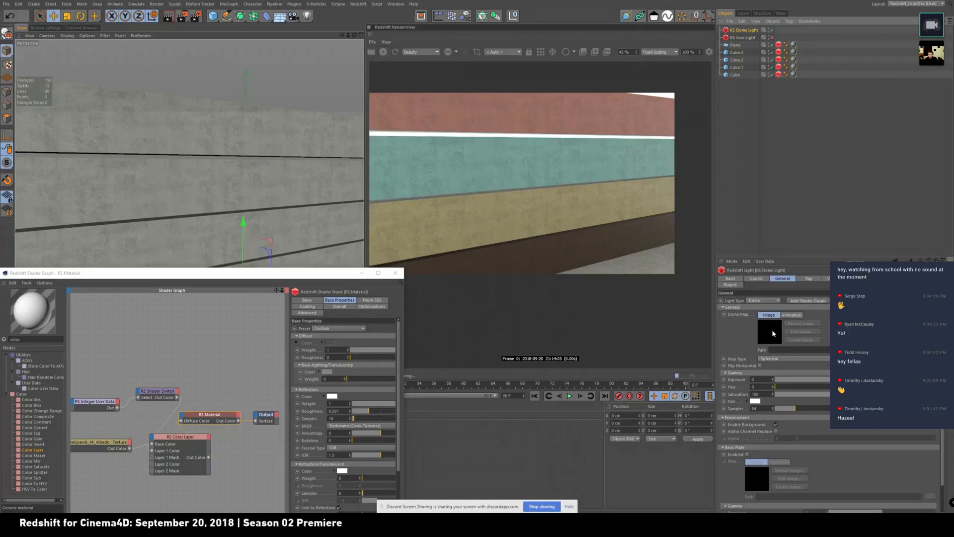
- Frame the cubes and examine the concrete detail in the render at 100 % zoom and slightly further out
scroll(230, 162, down, 5)
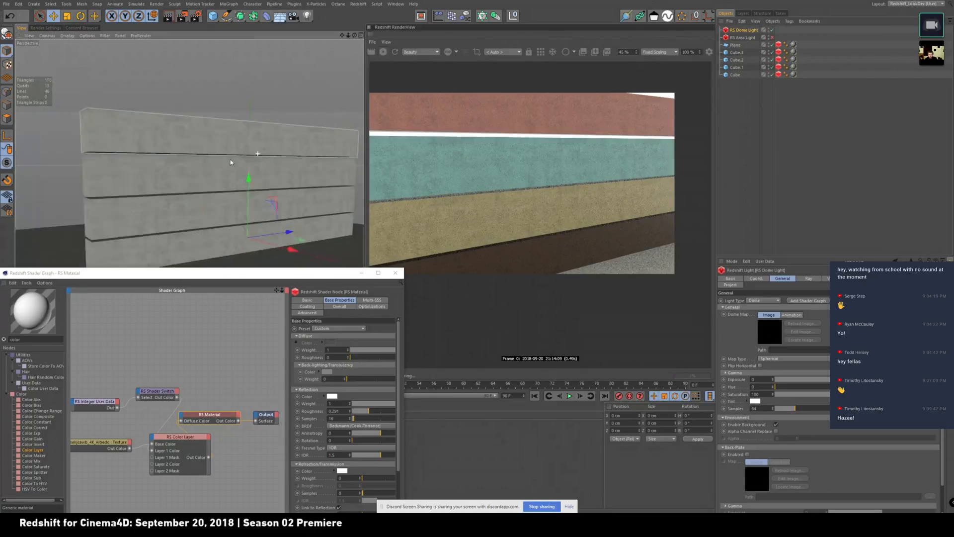
scroll(224, 177, up, 5)
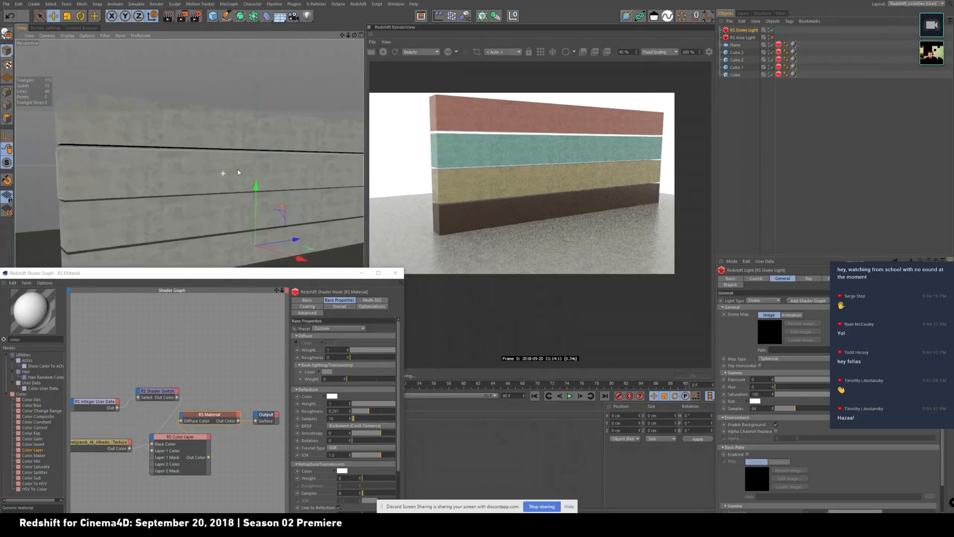
click(628, 52)
text(100)
key(Return)
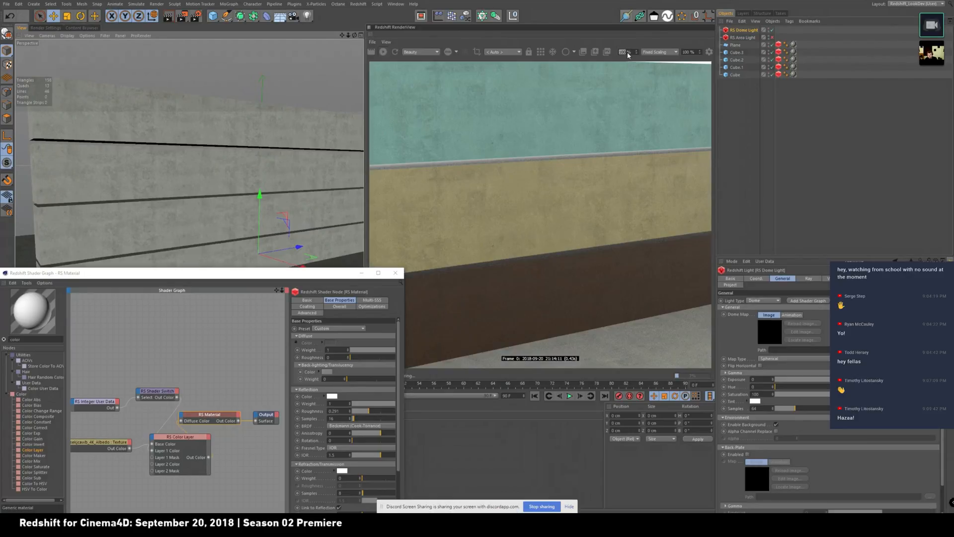
scroll(572, 218, down, 3)
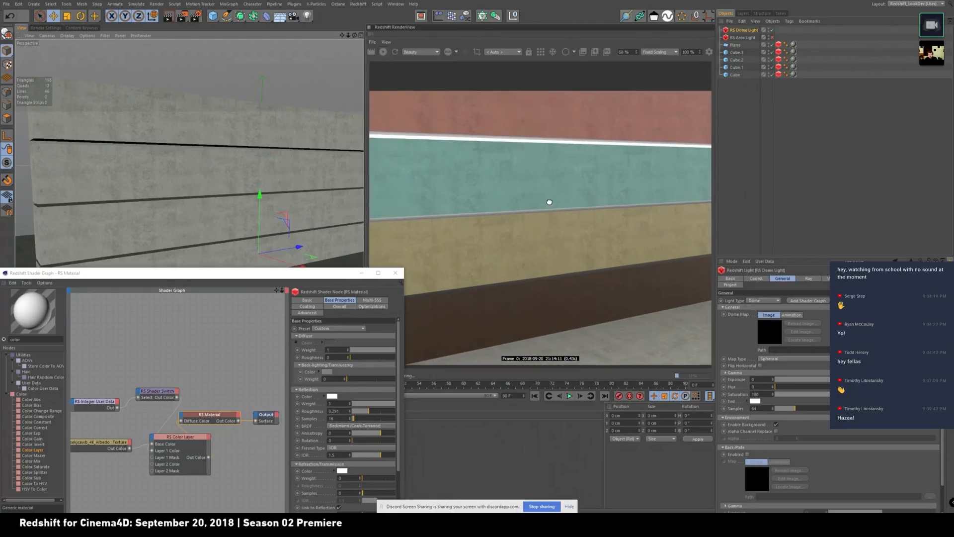
- Remove the unused ports from the Color Layer node in the shader graph
drag(292, 277, 559, 225)
middle_drag(415, 372, 439, 349)
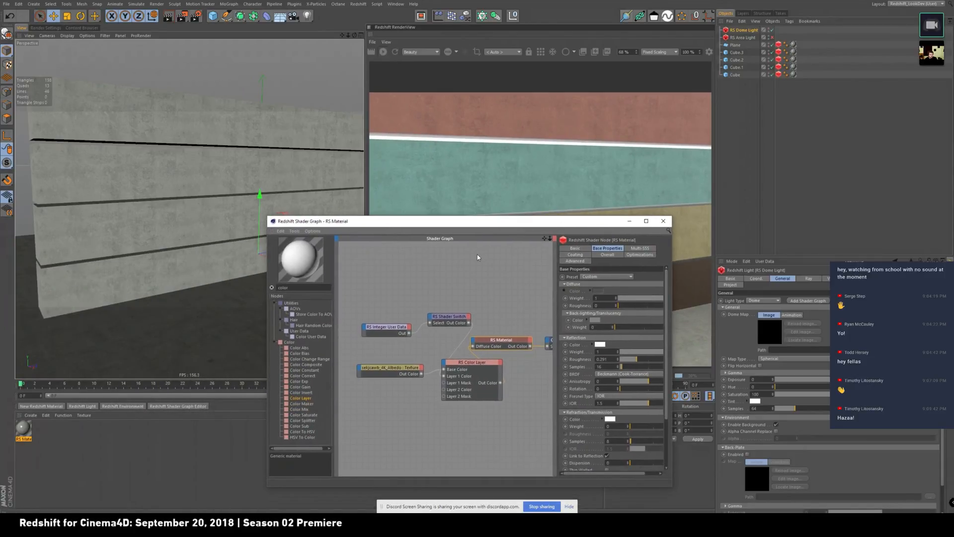
right_click(465, 368)
click(529, 396)
- Rearrange the shader graph so the albedo texture and Shader Switch feed the Color Layer, with the RS Material following it in line
drag(377, 312, 411, 400)
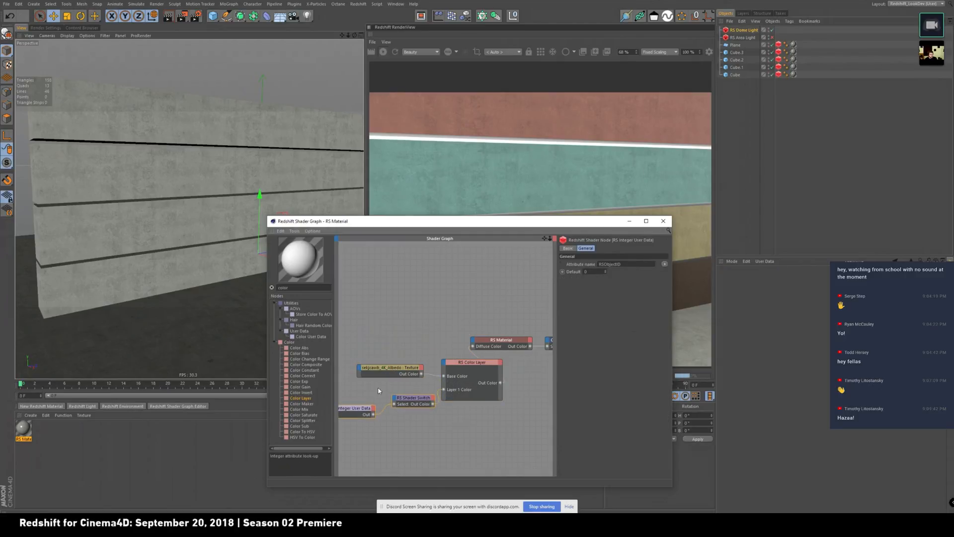
drag(368, 354, 452, 431)
drag(467, 392, 412, 357)
alt+middle_drag(411, 391, 473, 379)
drag(368, 398, 418, 349)
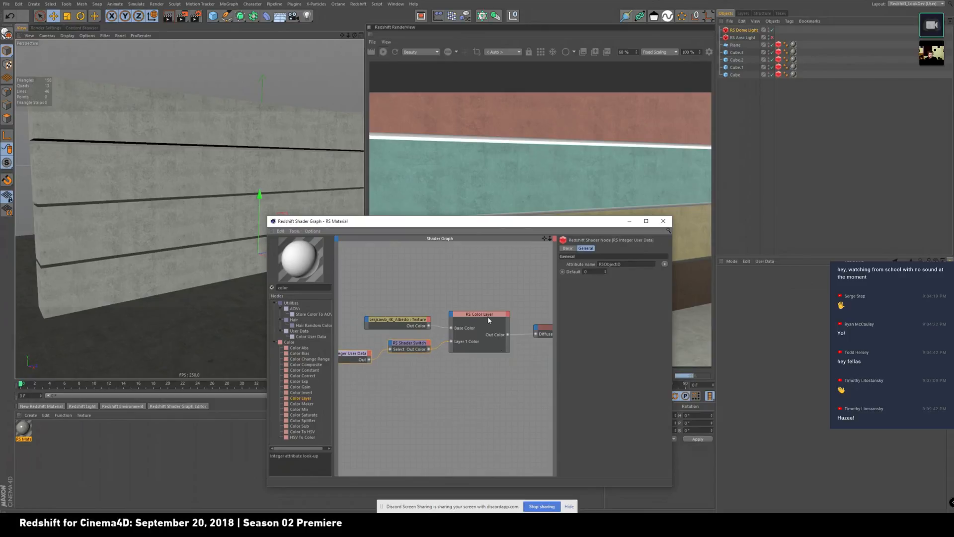
alt+middle_drag(478, 255, 402, 248)
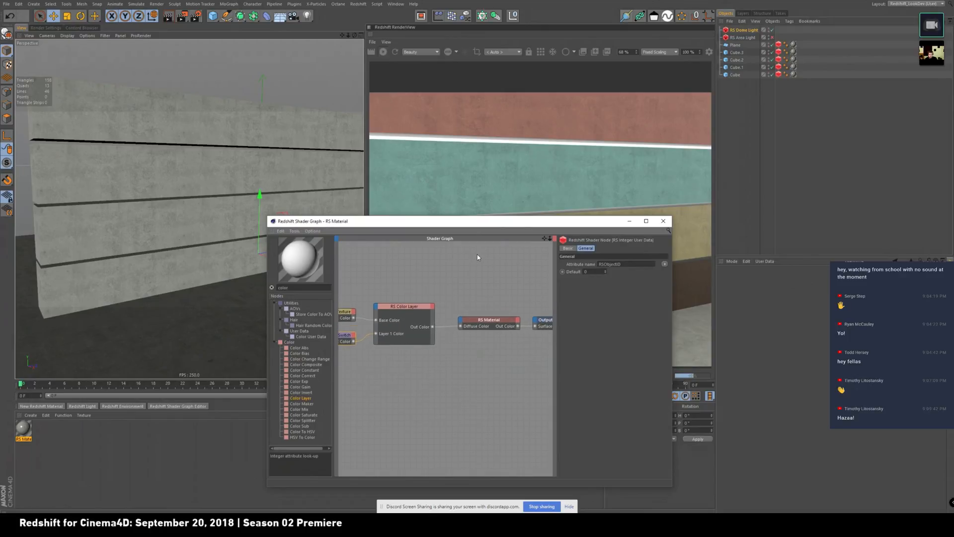
middle_drag(389, 280, 477, 257)
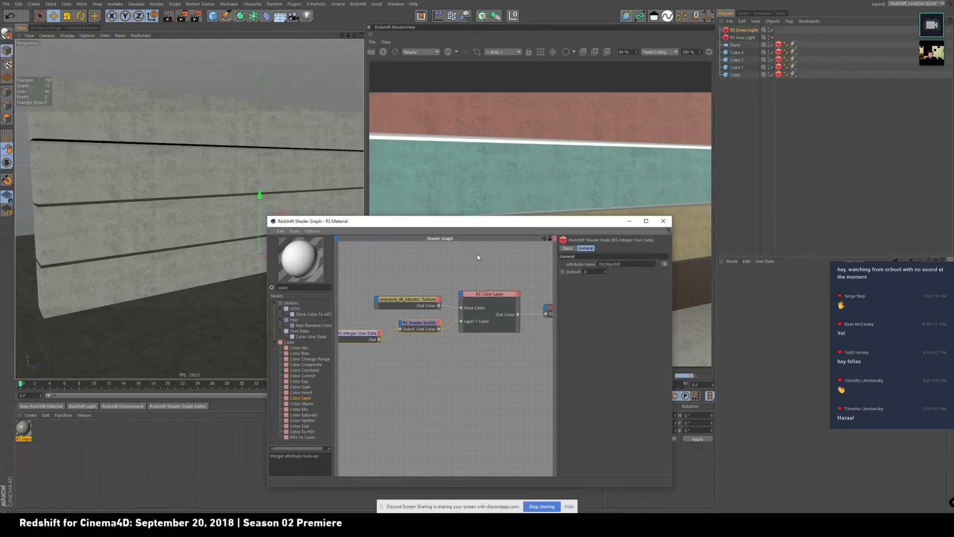
- Lighten the Shader Switch's Shader 4 color to a softer brown with saturation 33 % and value 60 %
drag(426, 221, 175, 89)
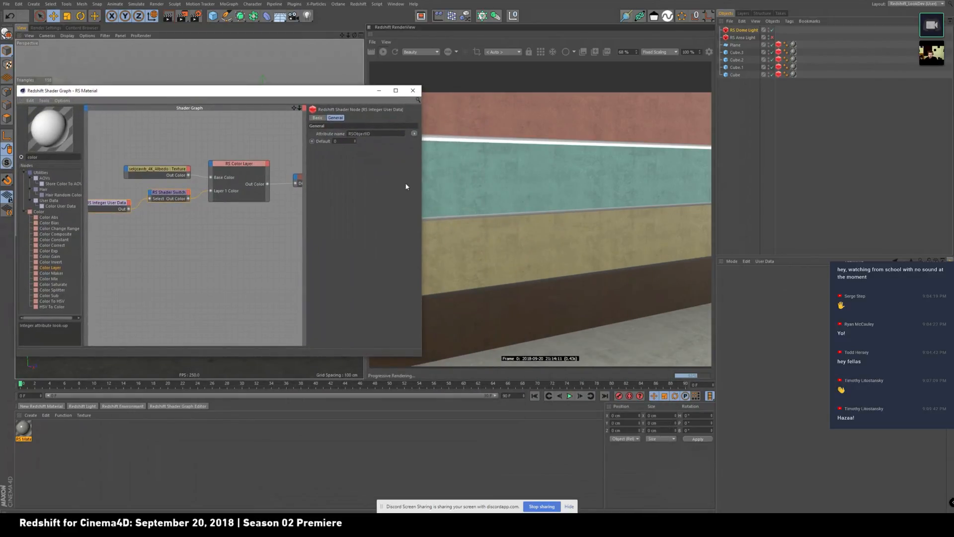
drag(419, 185, 359, 185)
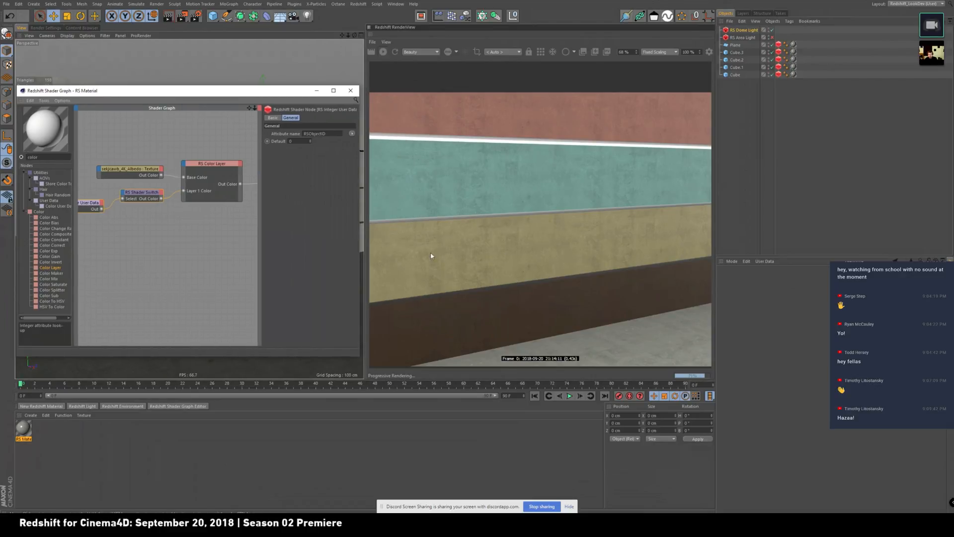
click(142, 195)
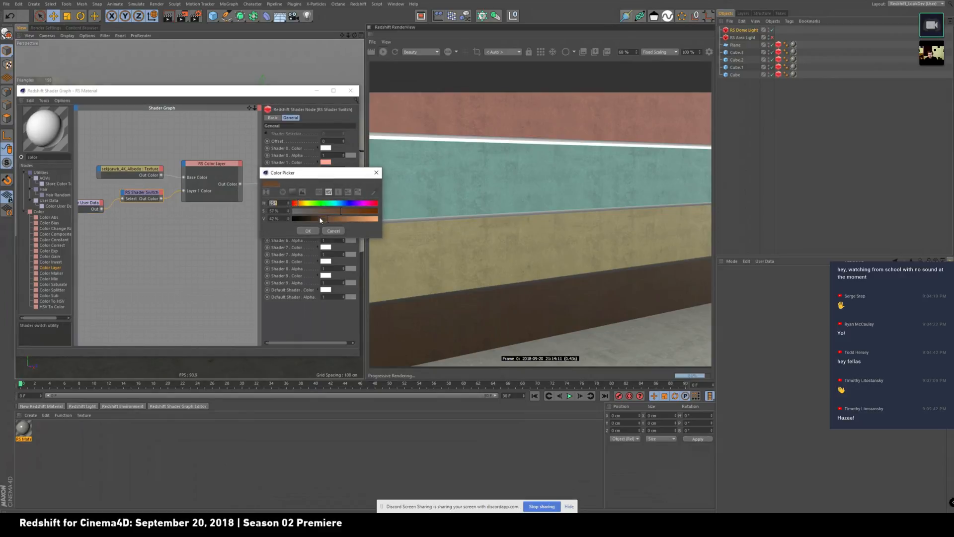
mouse_move(339, 212)
mouse_down()
mouse_move(322, 211)
mouse_move(343, 218)
mouse_up()
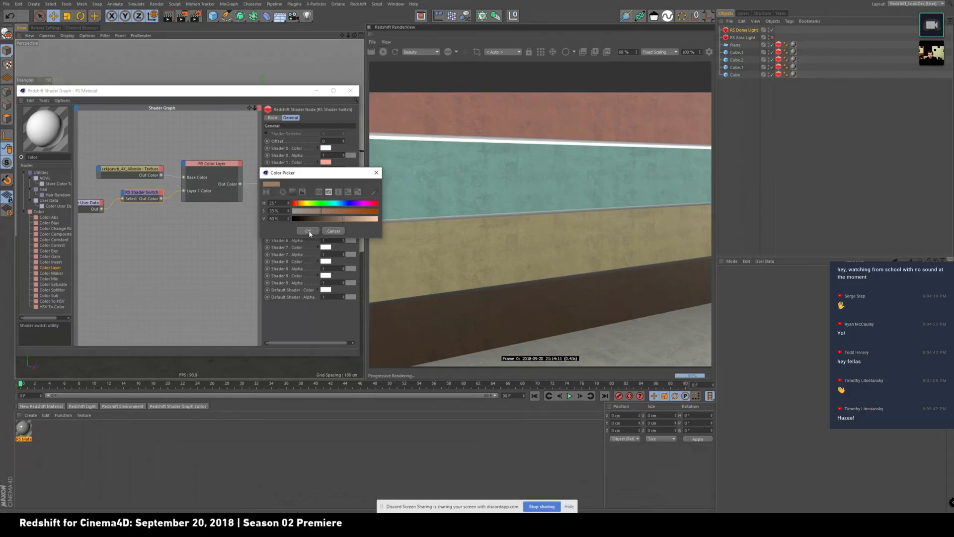
click(309, 231)
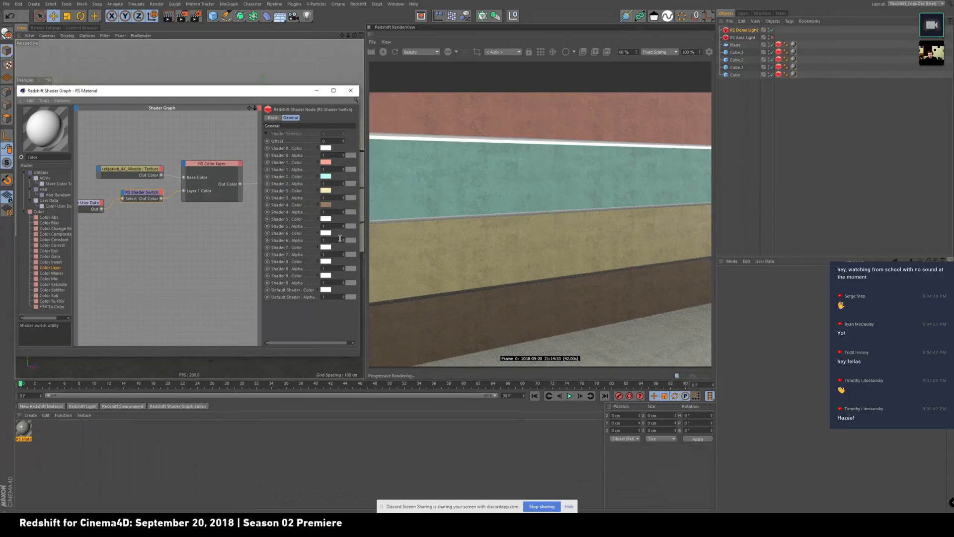
- Check the rendered cube colors from an angle that shows the ends of the cubes
drag(216, 91, 217, 272)
alt+drag(211, 201, 254, 164)
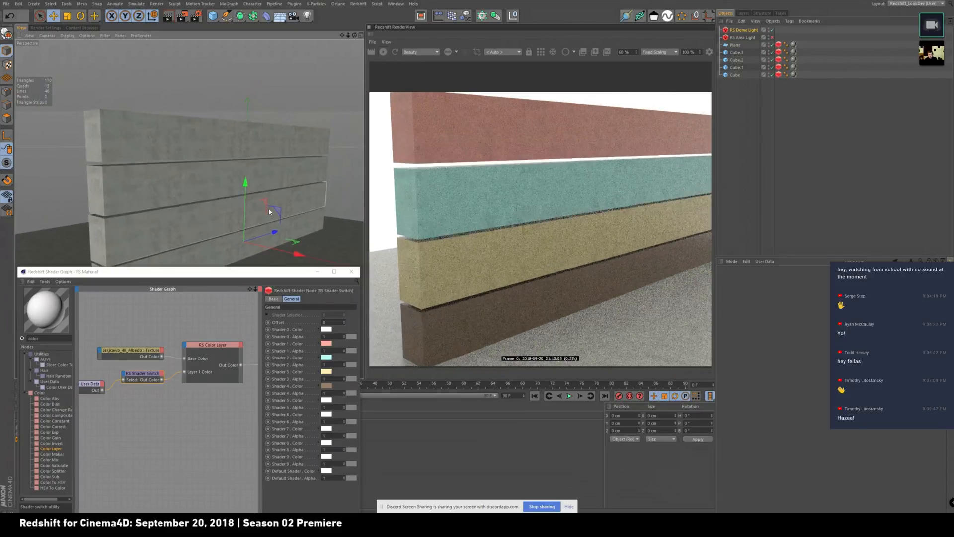
drag(257, 275, 257, 151)
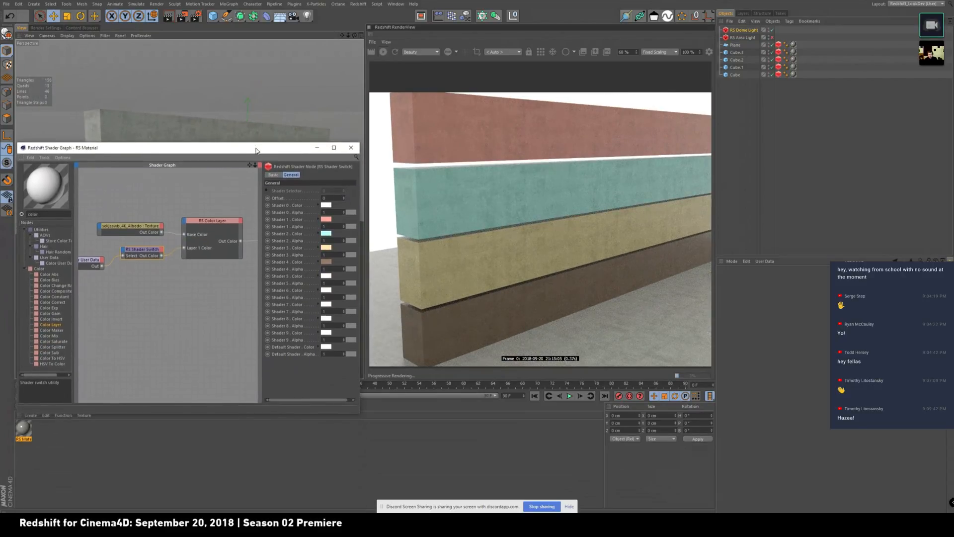
alt+middle_drag(209, 279, 178, 277)
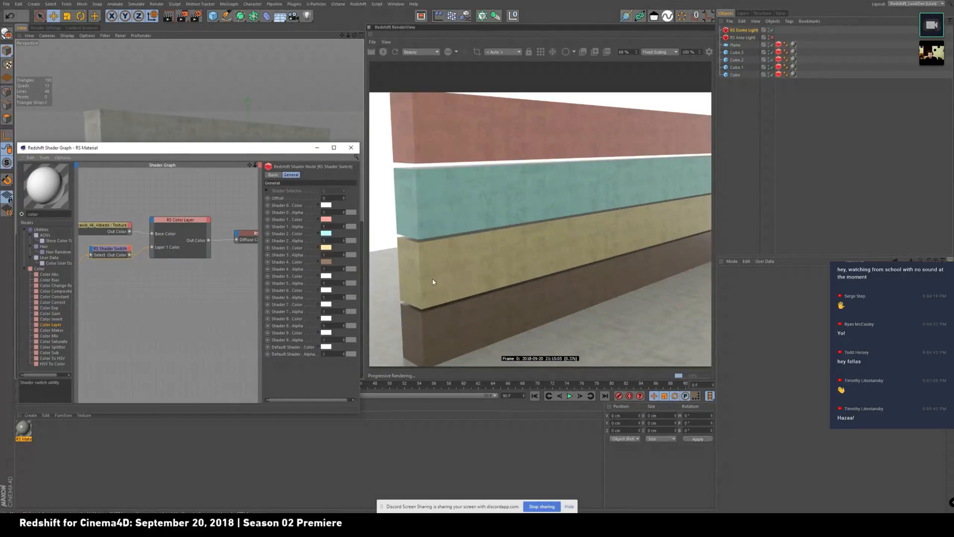
- Widen the shader graph window and align the Integer User Data node with the Shader Switch
drag(360, 315, 478, 315)
alt+middle_drag(204, 279, 248, 278)
click(149, 257)
drag(150, 255, 152, 250)
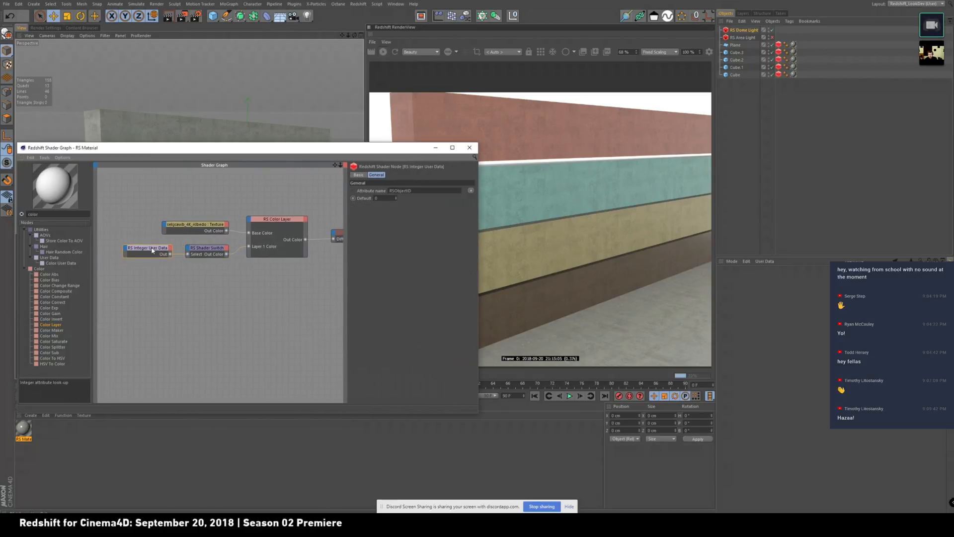
- Add a second Integer User Data node to the shader graph below the existing one
drag(419, 148, 374, 146)
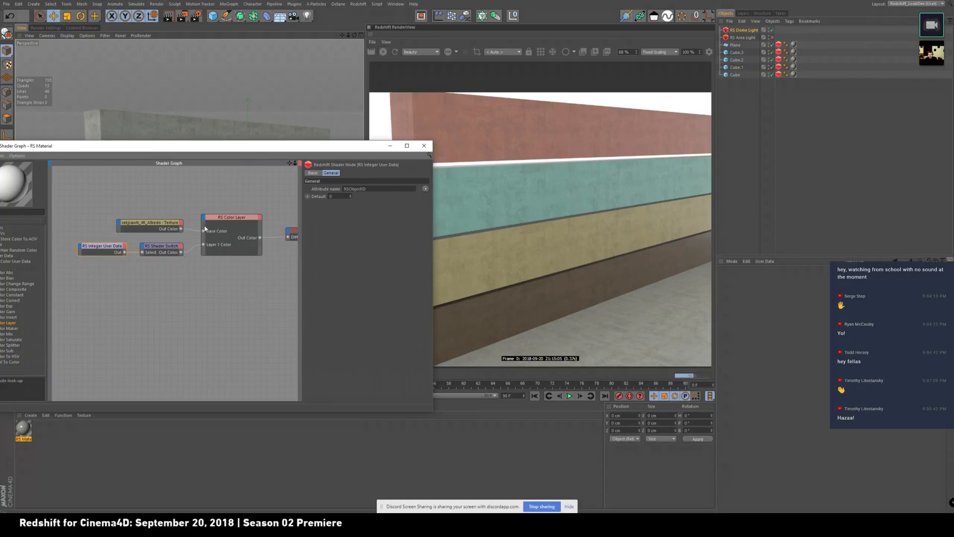
click(165, 225)
click(337, 173)
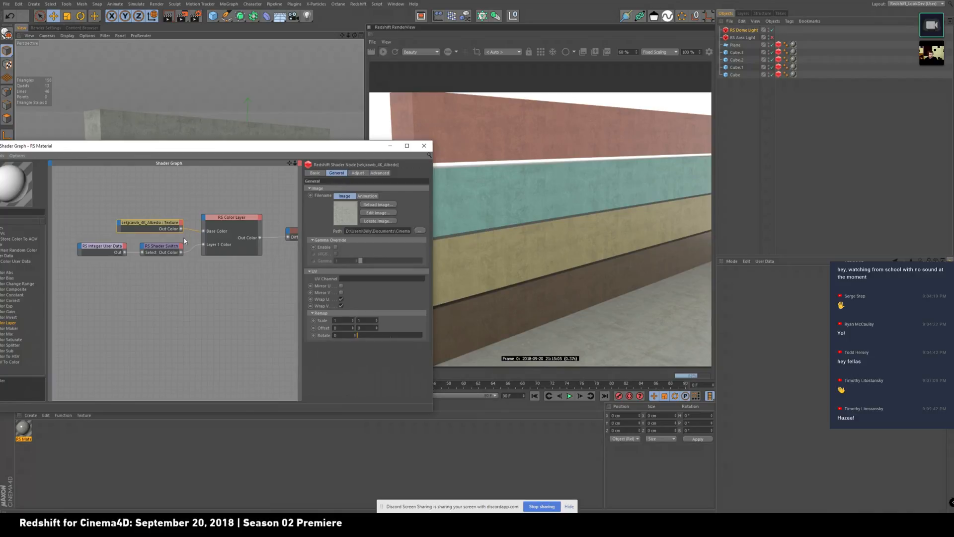
drag(155, 149, 241, 144)
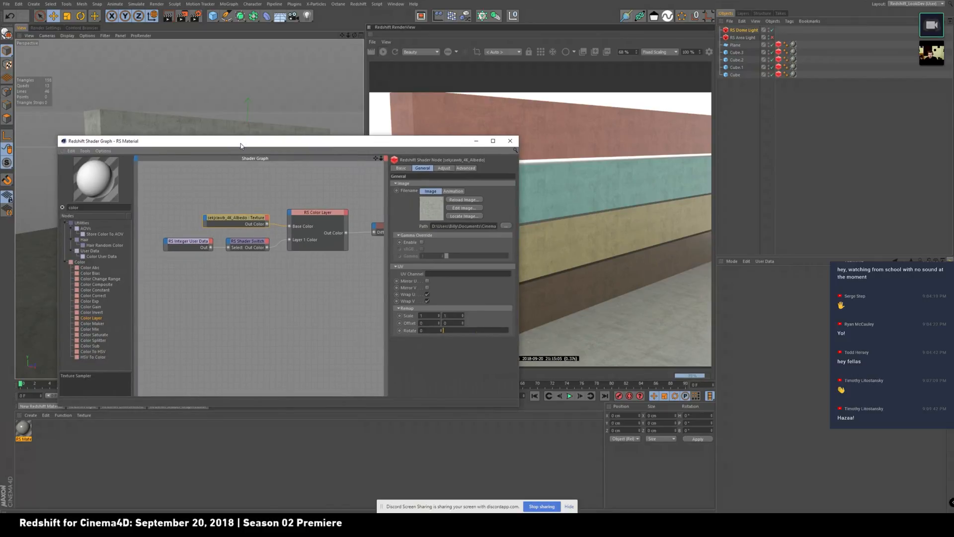
double_click(102, 208)
text(in)
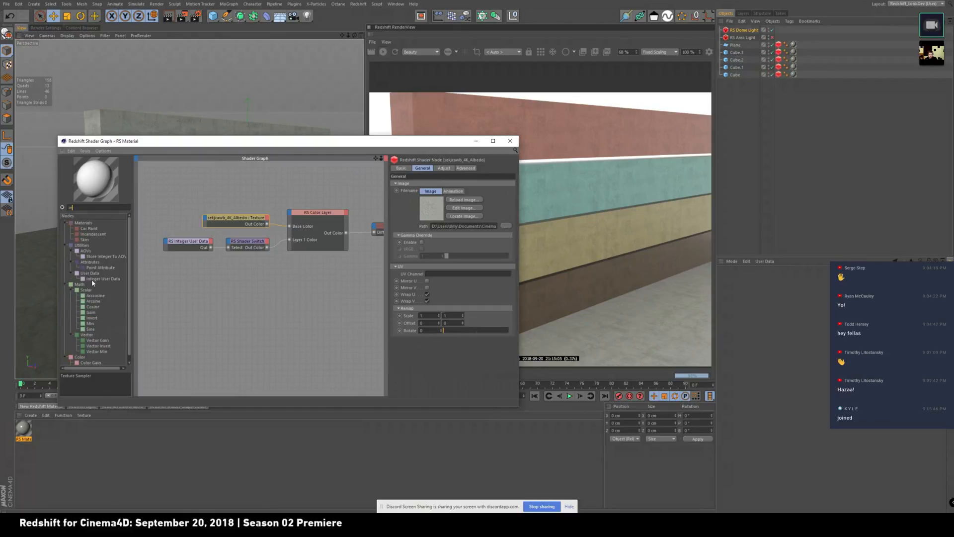
drag(91, 279, 203, 289)
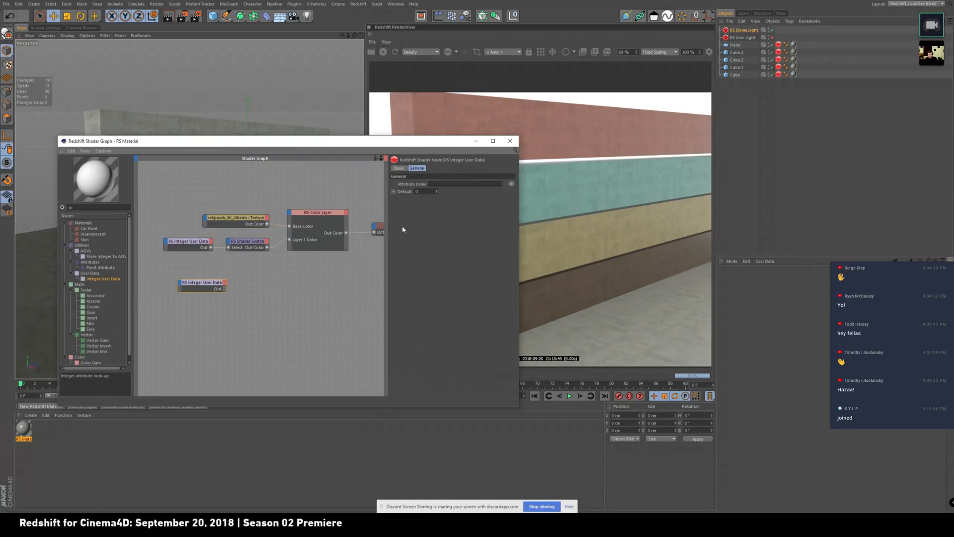
- Set the new Integer User Data node's attribute to Object ID and place it beneath the first one
click(512, 183)
mouse_move(522, 198)
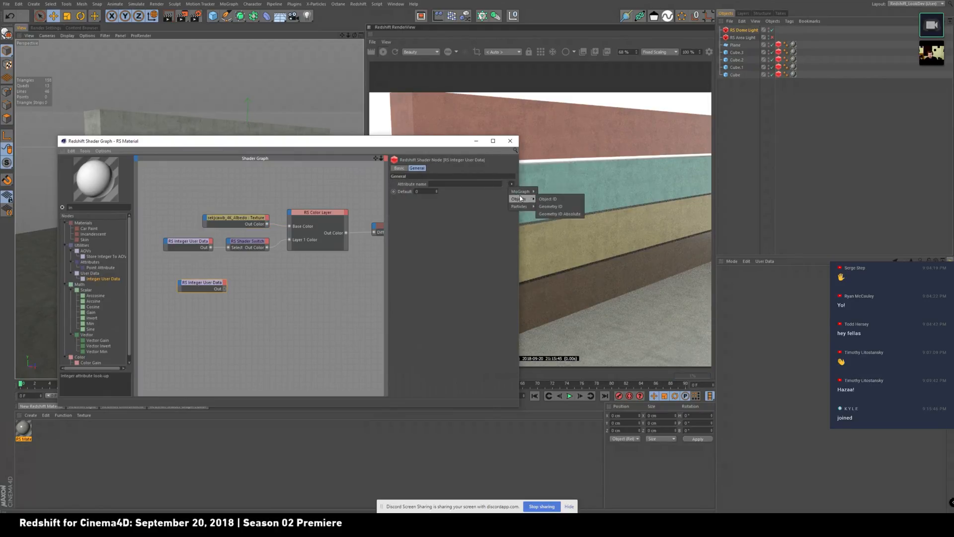
click(555, 199)
drag(203, 285, 188, 291)
click(197, 244)
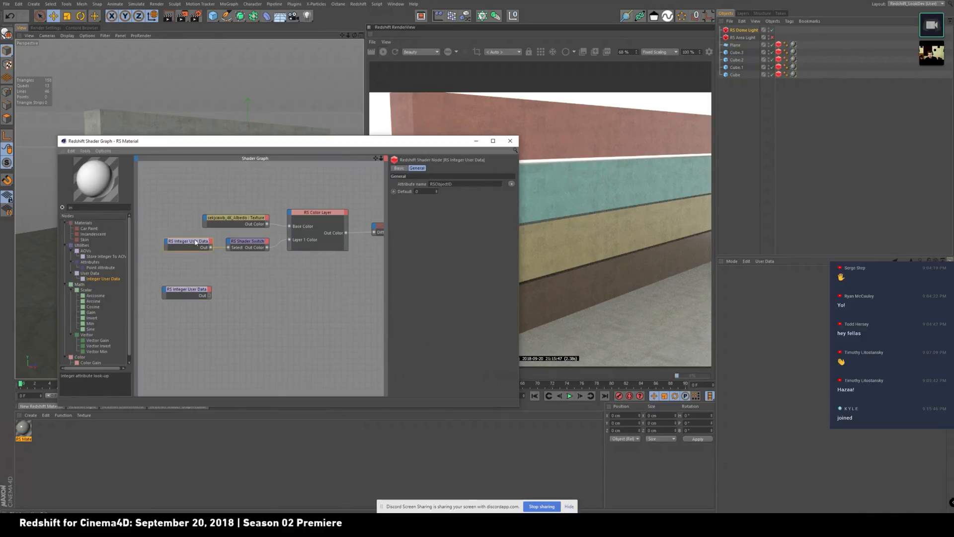
drag(193, 293, 190, 299)
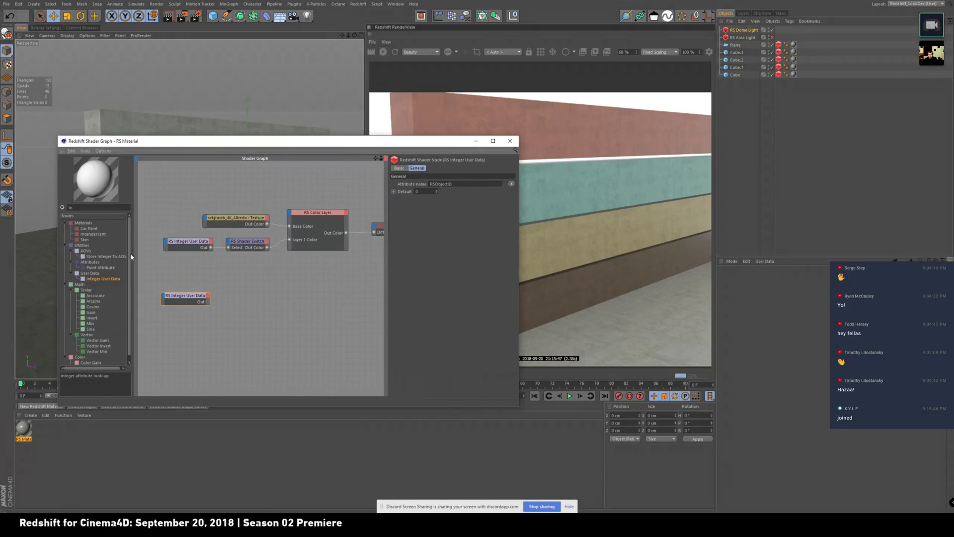
- Add a scalar Mul node and connect the new Integer User Data output to its Input 1
click(92, 207)
text(mul)
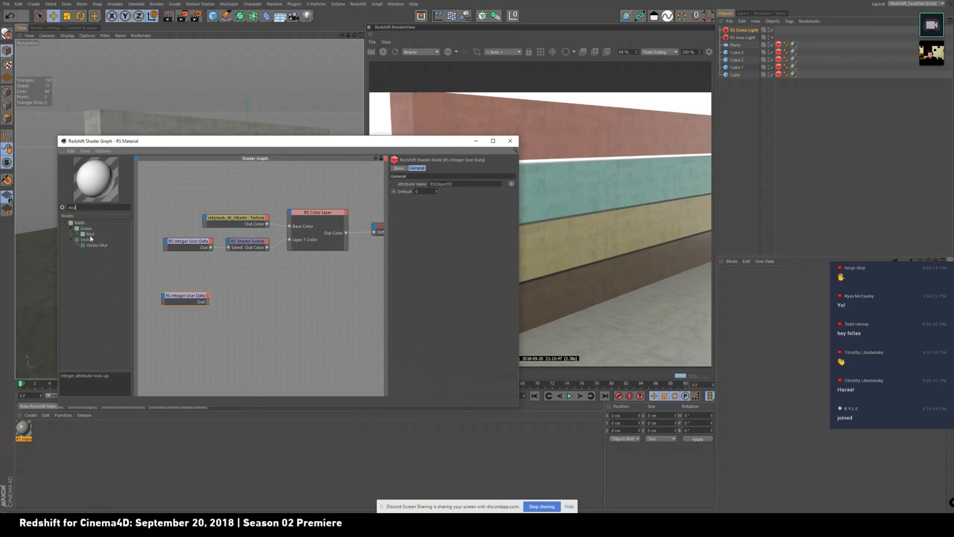
drag(90, 239, 274, 304)
drag(409, 142, 278, 242)
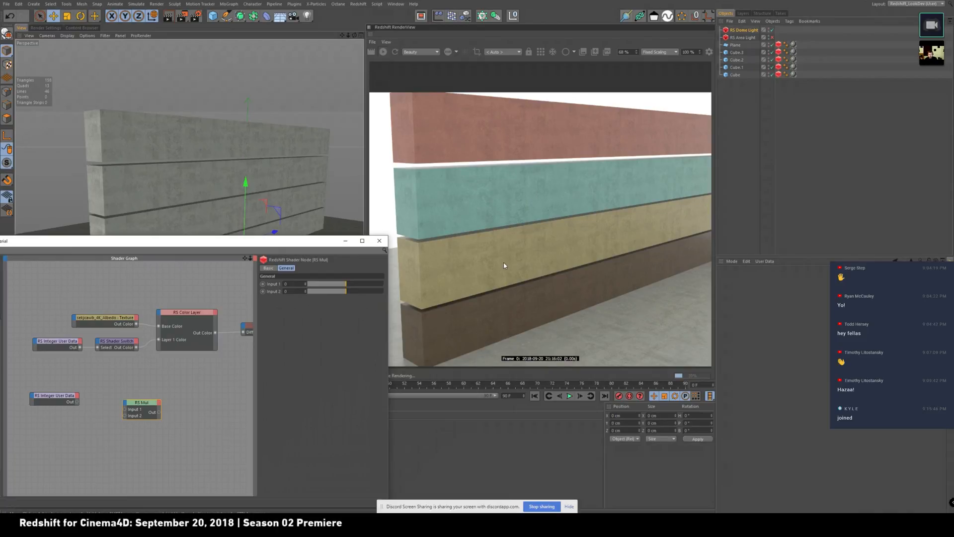
drag(299, 245, 355, 168)
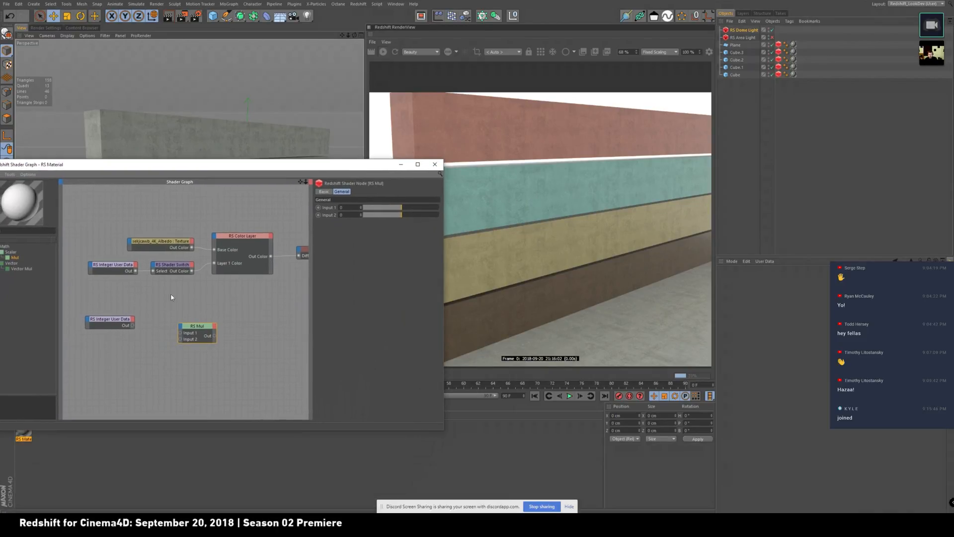
drag(114, 320, 119, 323)
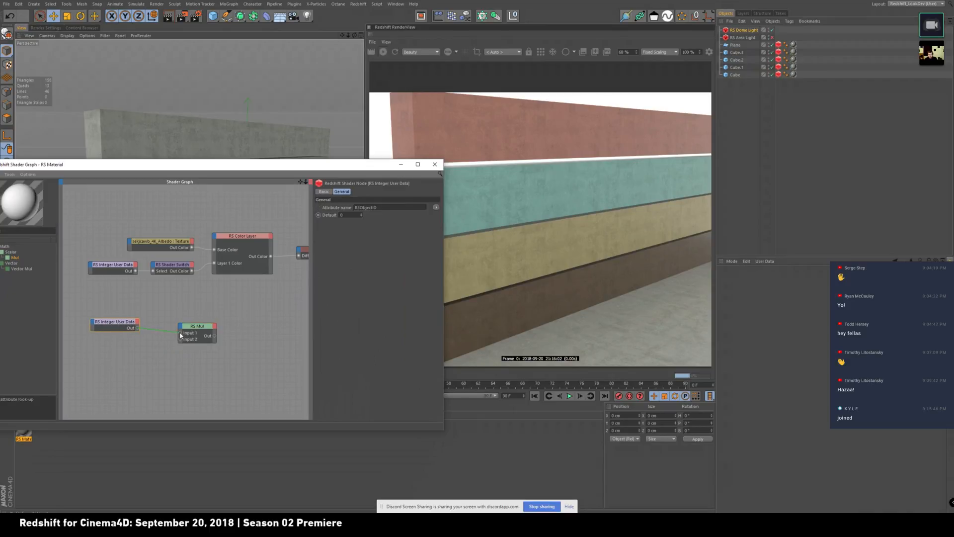
- Set the Mul node's Input 2 to 45 and arrange the Mul and Integer User Data nodes ahead of the albedo texture
click(196, 338)
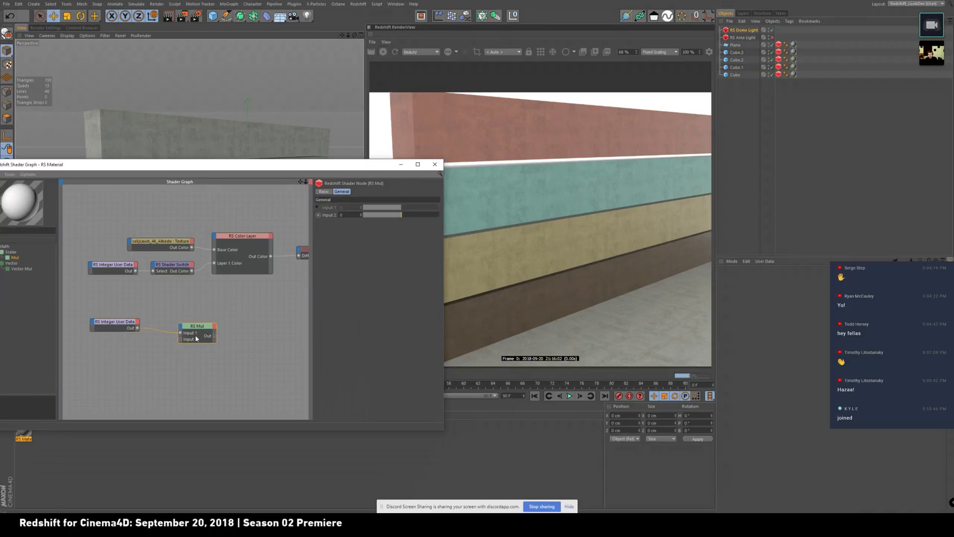
text(45)
key(Return)
drag(110, 314, 132, 304)
alt+middle_drag(263, 256, 339, 258)
- Connect the Mul output to the albedo texture's UV remap Rotate input
drag(203, 303, 217, 264)
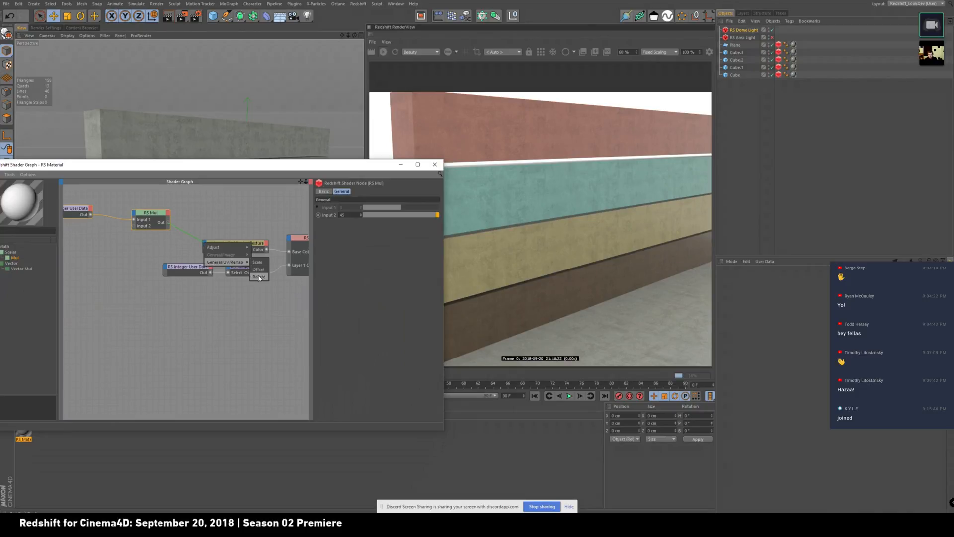
click(253, 241)
click(238, 249)
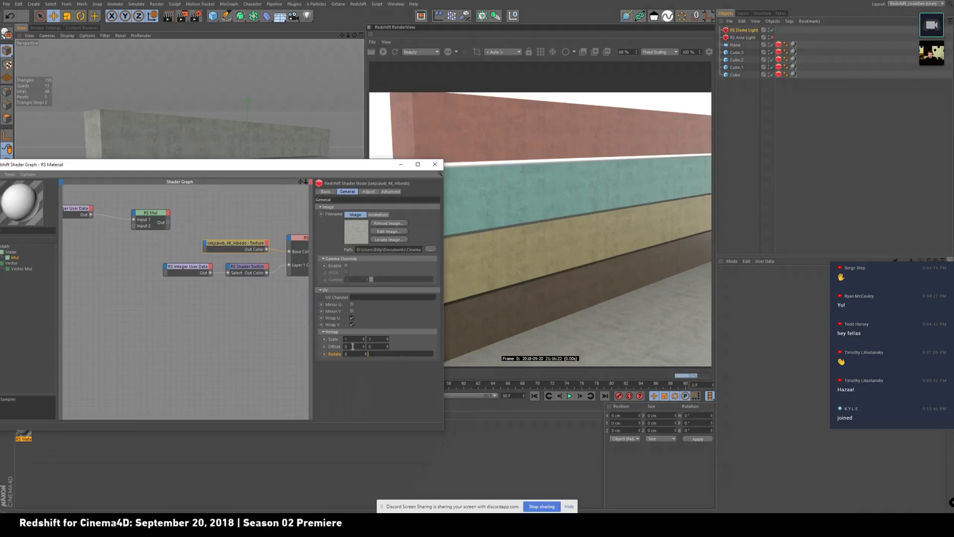
drag(168, 222, 205, 244)
click(260, 278)
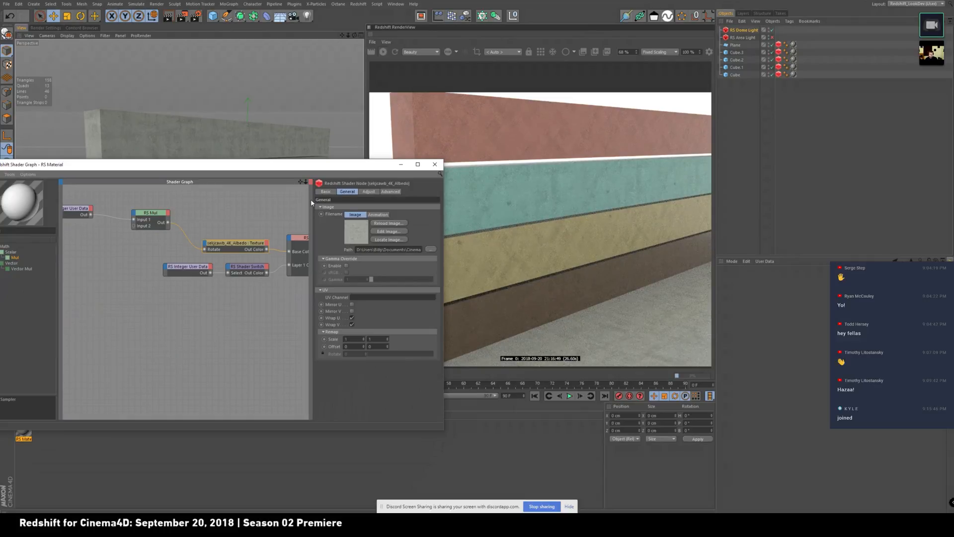
- Change the Mul node's Input 2 to 35.239 to vary the texture rotation per cube
drag(133, 205, 200, 232)
click(342, 215)
text(0.004)
key(Return)
drag(418, 216, 455, 214)
double_click(350, 216)
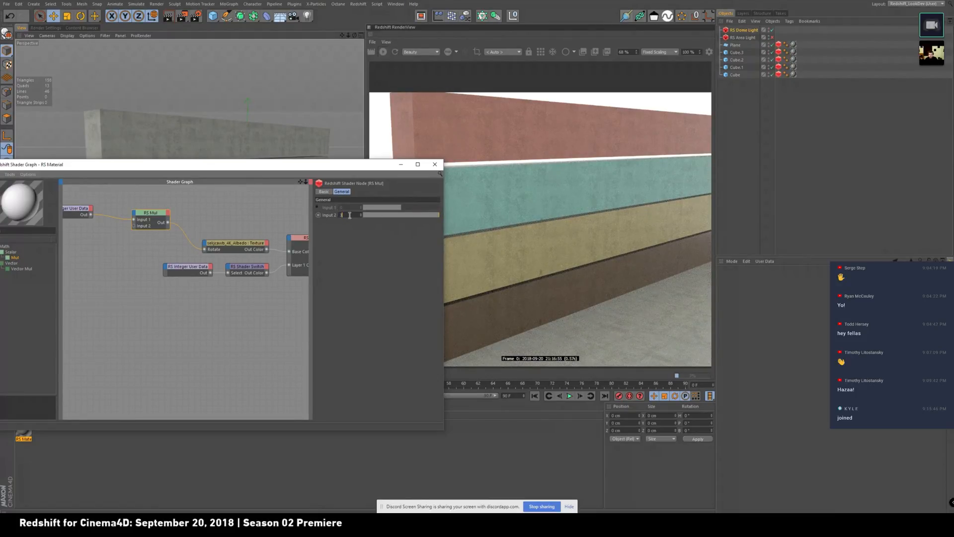
text(35.239)
key(Return)
- Double the Mul node's Input 2 to 70.478 and clear the view of the render
drag(331, 167, 321, 219)
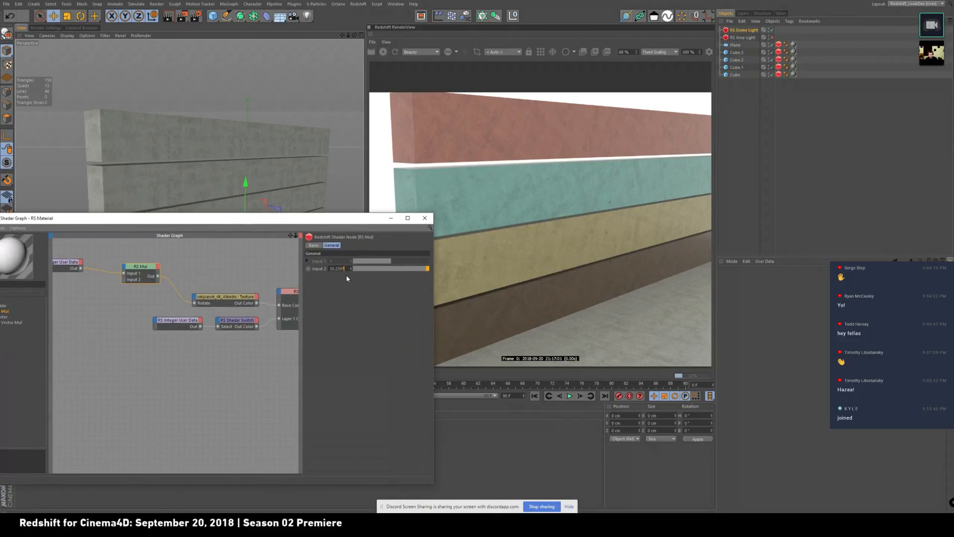
text(2)
key(Return)
drag(347, 222, 314, 297)
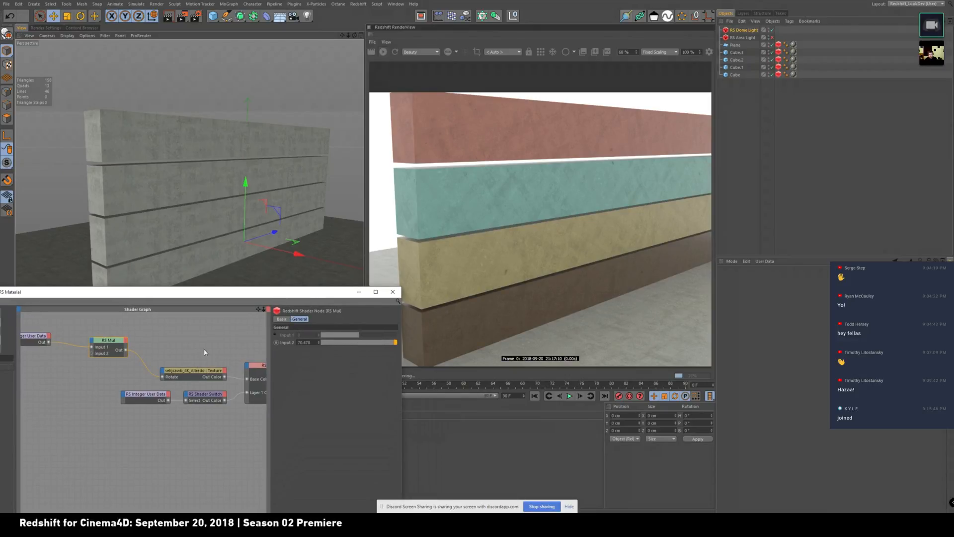
- Bring the Bump and Roughness images from the Concrete_Smooth_sekjcawb_4K_surface_ms folder into the shader graph as texture nodes
click(205, 374)
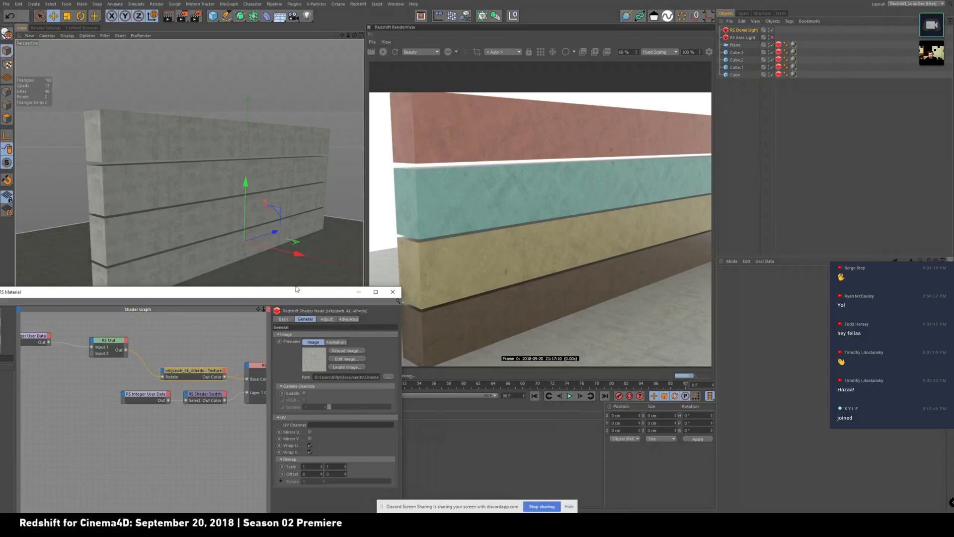
middle_drag(255, 314, 268, 309)
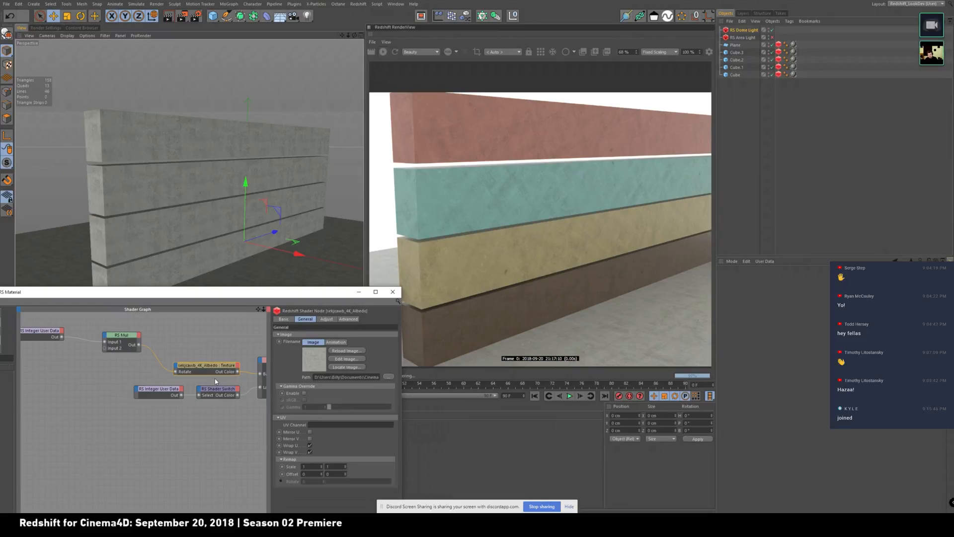
drag(190, 294, 215, 277)
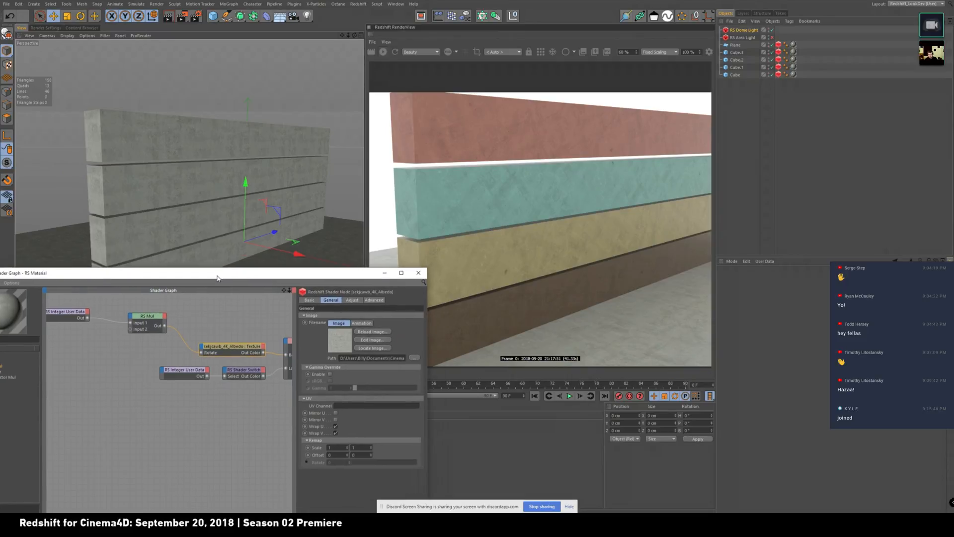
mouse_move(396, 501)
click(428, 501)
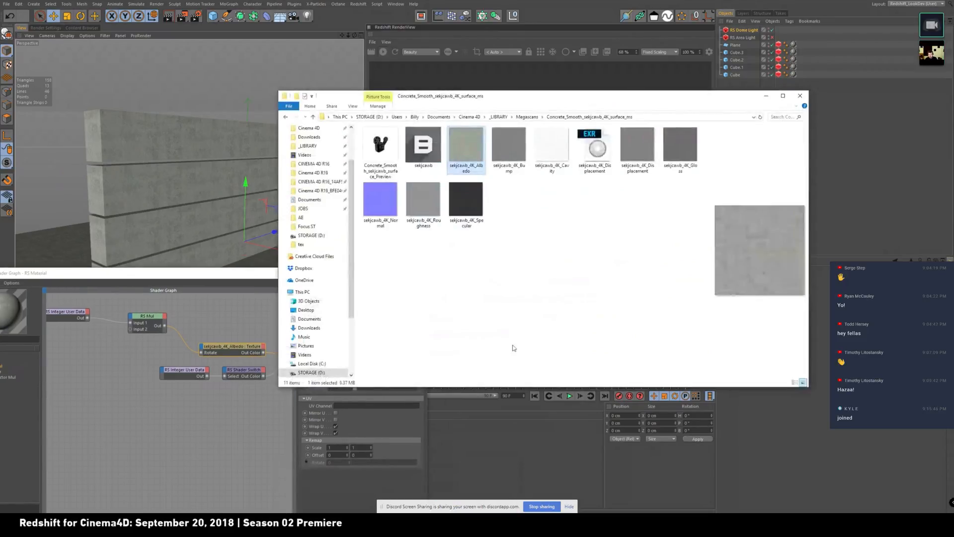
click(517, 164)
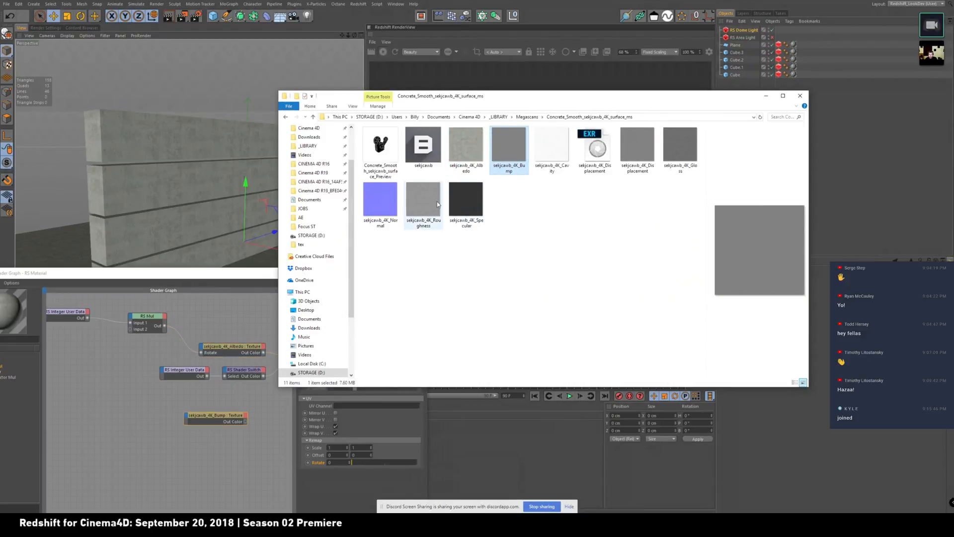
drag(428, 195, 221, 469)
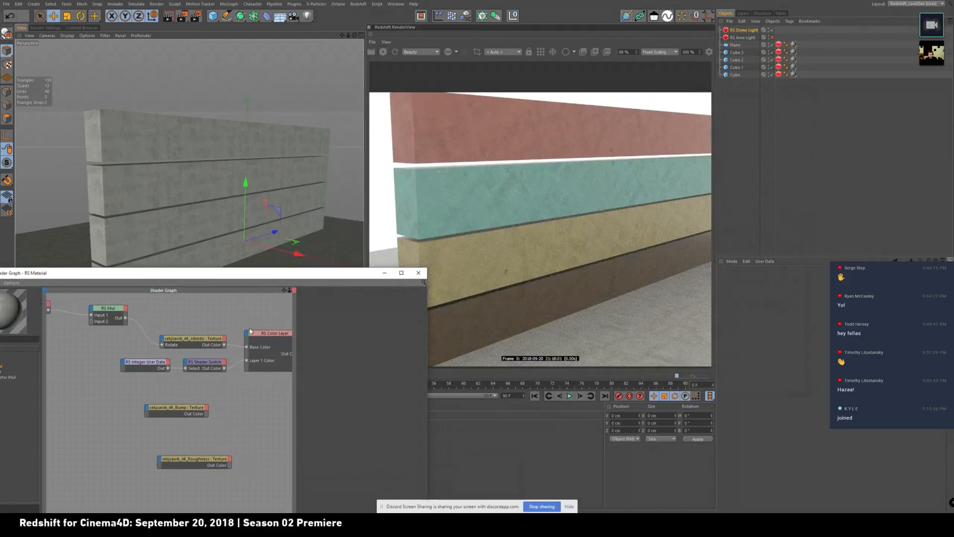
- Add a Bump Map node beside the bump texture and feed the texture's color into its input
click(187, 412)
drag(207, 274, 331, 200)
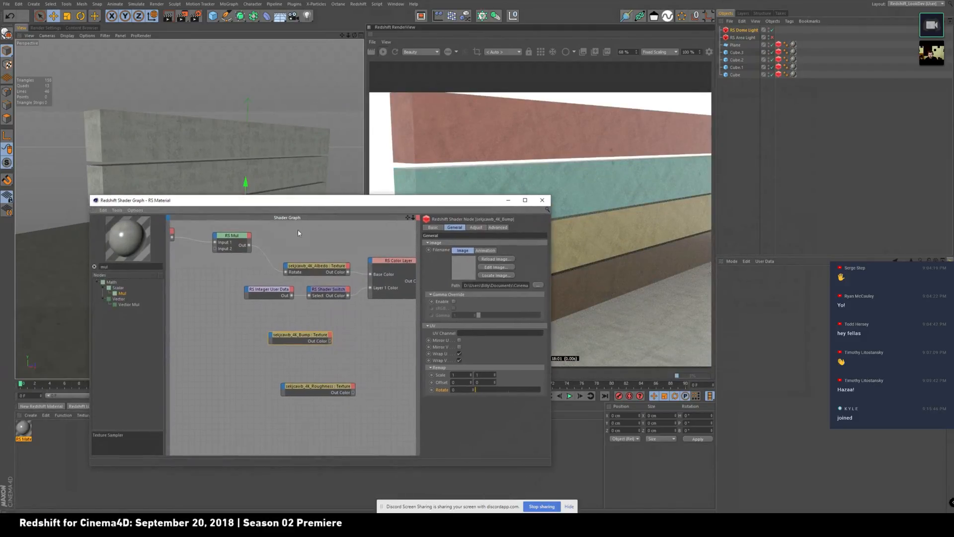
double_click(126, 265)
text(bump)
drag(127, 297, 385, 329)
click(387, 345)
- Connect the Bump Map output to the RS Material's overall Bump Input
middle_drag(414, 340, 313, 339)
drag(341, 276, 342, 277)
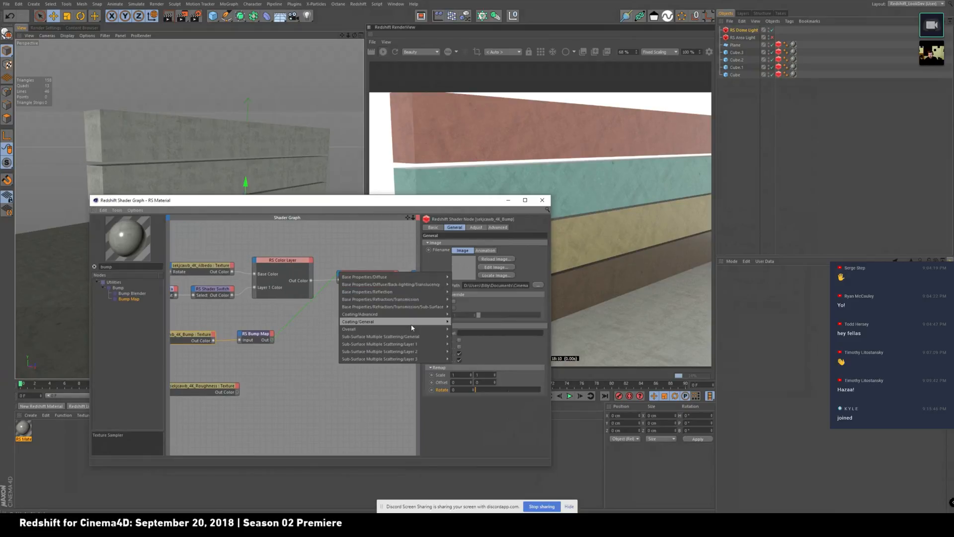
click(466, 351)
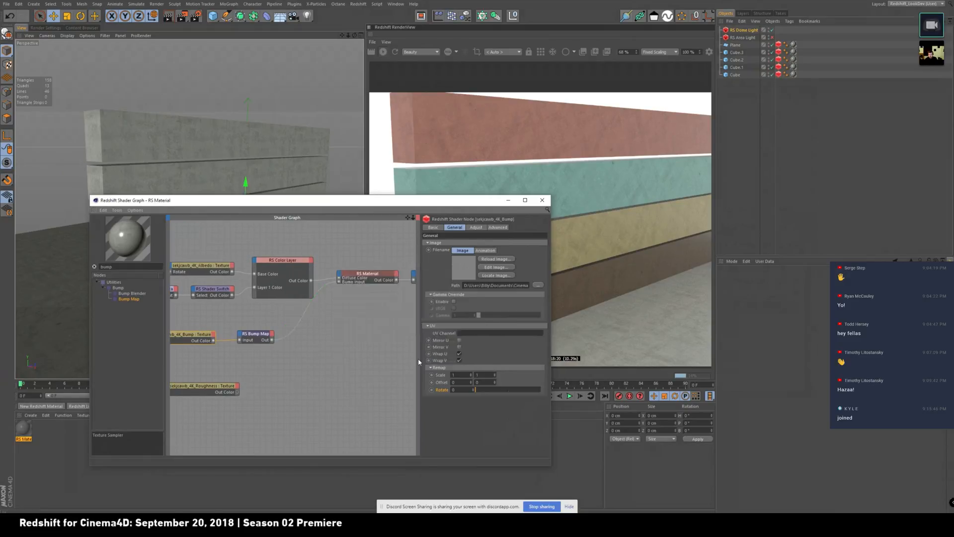
- Connect the roughness texture's color output to the RS Material's Refl Roughness input
click(203, 384)
drag(238, 392, 345, 277)
mouse_move(375, 296)
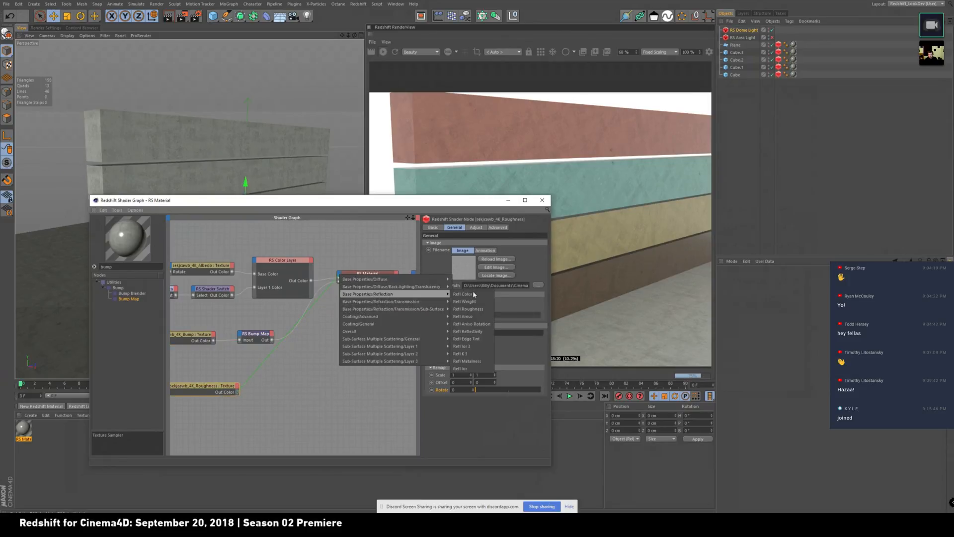
click(467, 309)
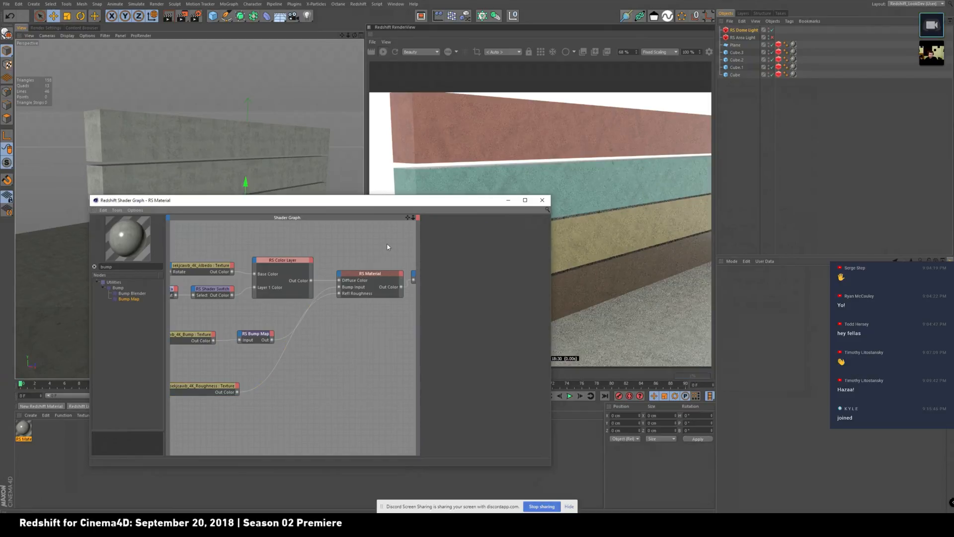
- Connect the Mul output to the Rotate inputs of both the bump and roughness textures
alt+middle_drag(317, 261, 420, 260)
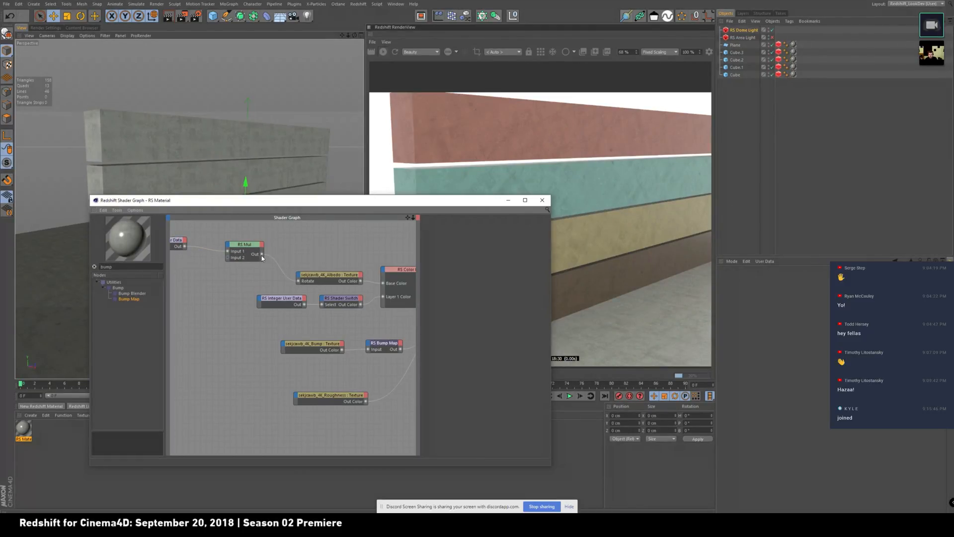
drag(262, 256, 283, 346)
mouse_move(306, 365)
click(338, 380)
drag(290, 384, 296, 398)
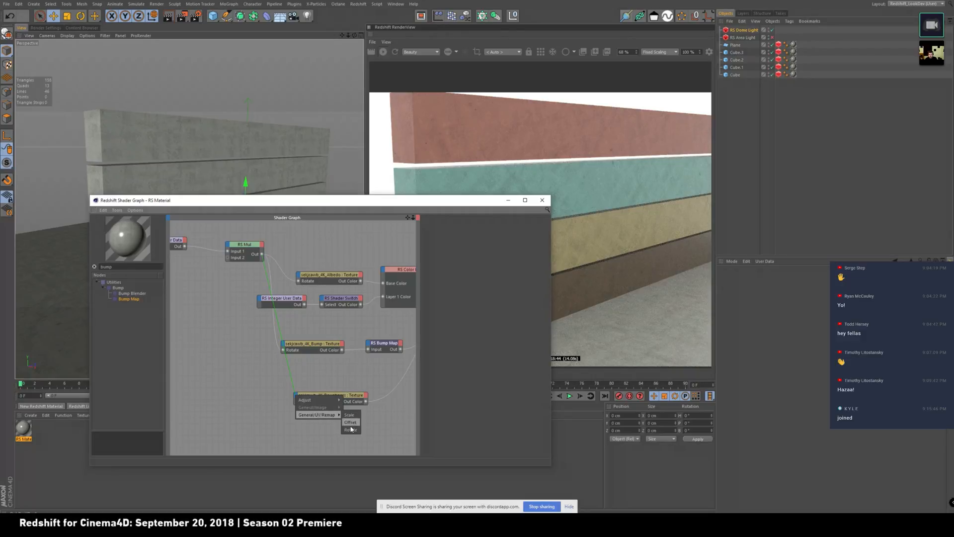
click(352, 432)
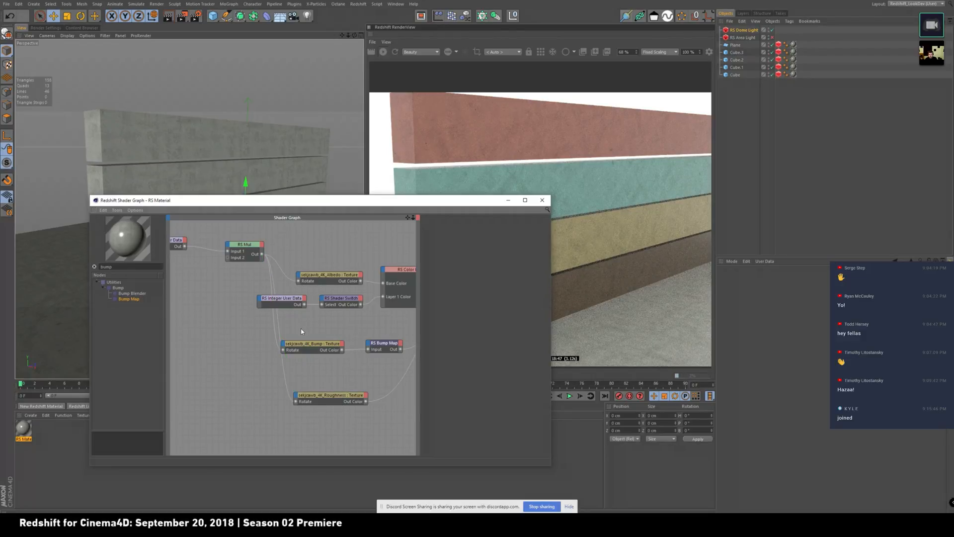
- Enlarge the RS Material node and connect the roughness texture's color output to its Refl Weight input
drag(357, 200, 283, 309)
alt+right_drag(206, 182, 244, 180)
alt+drag(216, 179, 244, 175)
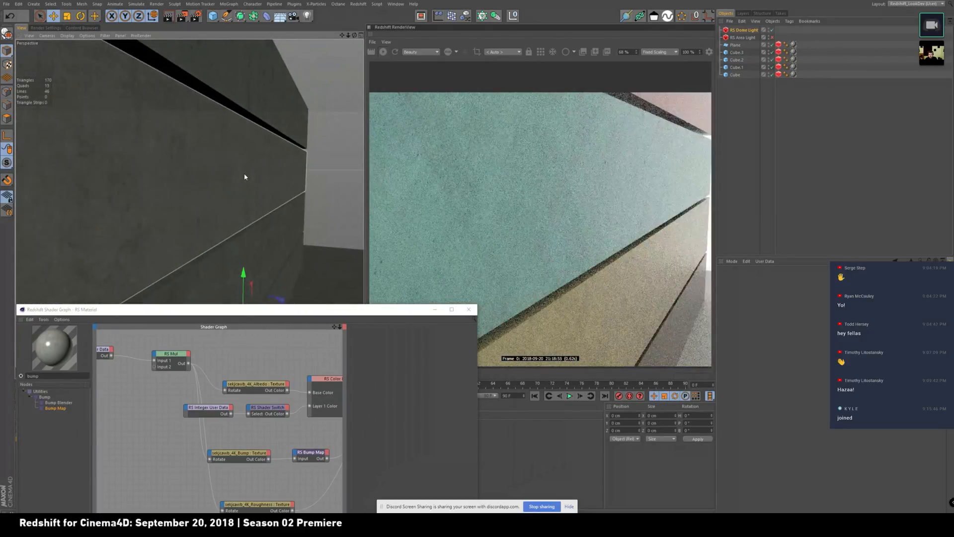
alt+middle_drag(288, 398, 177, 389)
click(315, 386)
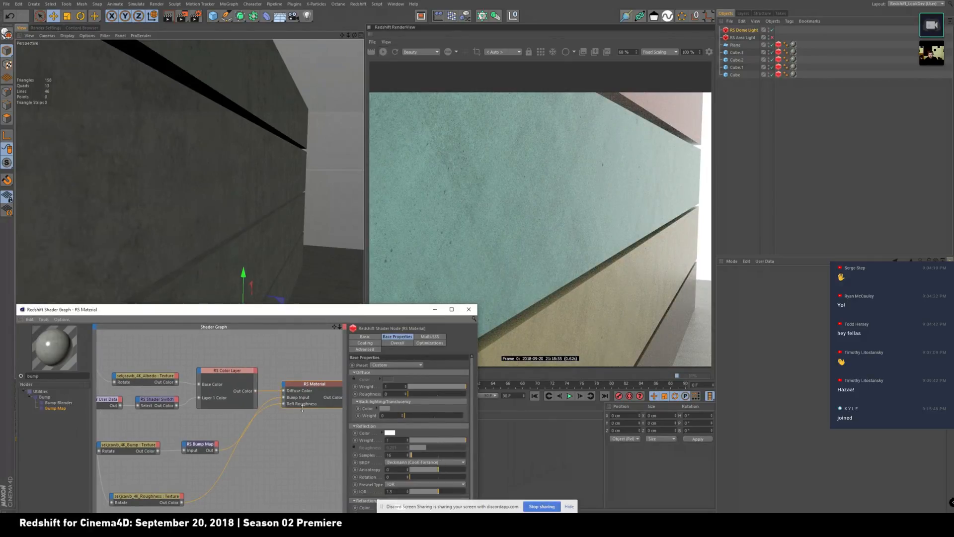
drag(303, 408, 302, 447)
drag(182, 503, 285, 388)
mouse_move(329, 408)
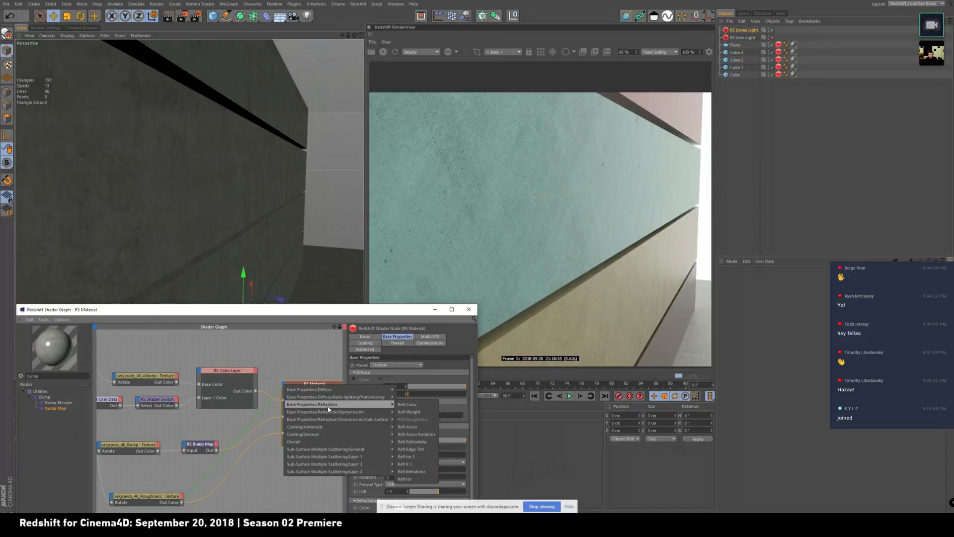
click(412, 412)
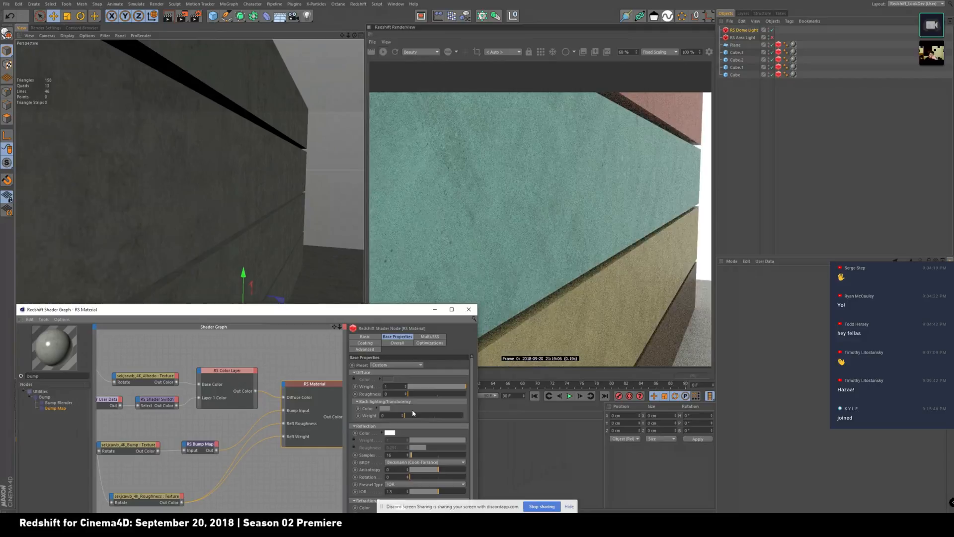
- Add a Color Correct node and insert it between the roughness texture and the RS Material's Refl Weight input
double_click(73, 376)
text(color)
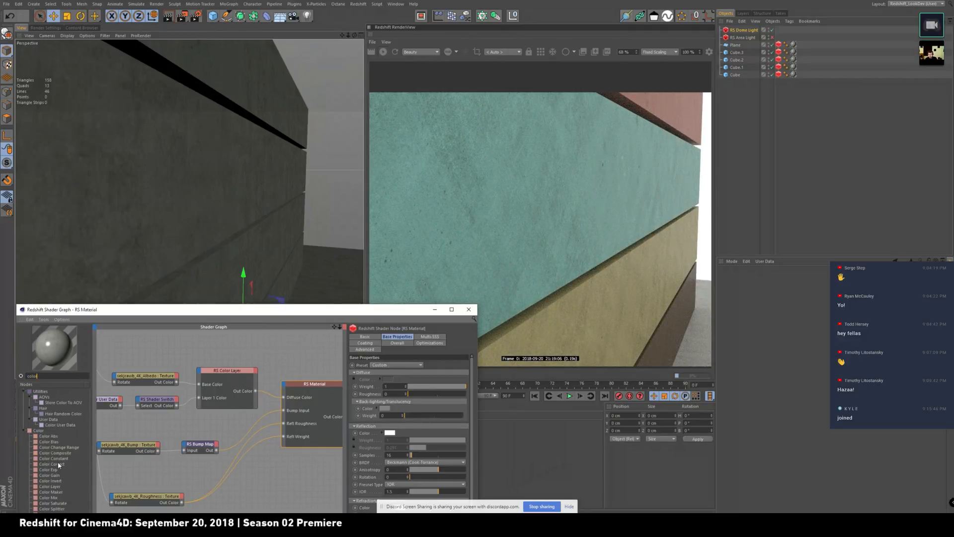
drag(52, 466, 251, 492)
drag(182, 502, 284, 437)
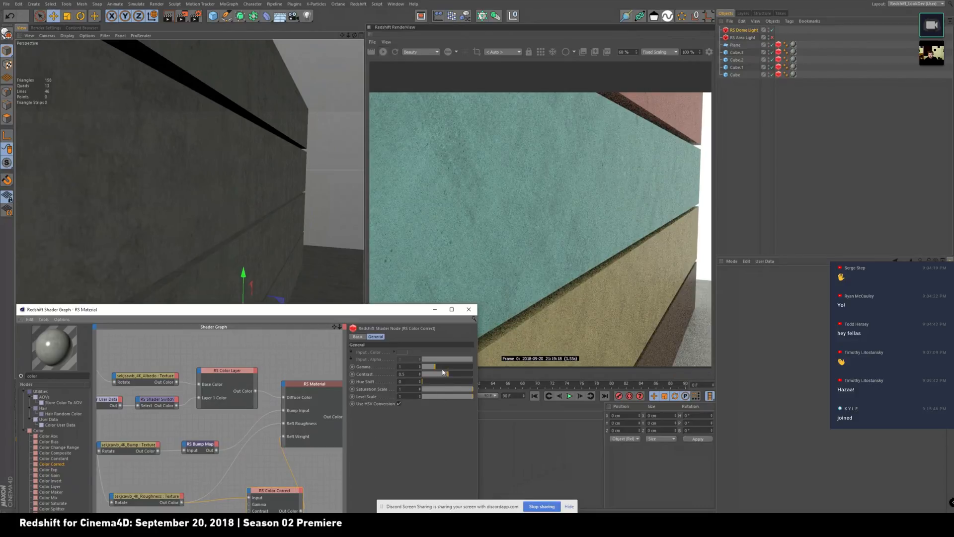
- Raise the Color Correct node's gamma to about 1.74 and its contrast to about 0.845
mouse_move(448, 374)
mouse_down()
mouse_move(439, 367)
mouse_move(448, 367)
mouse_up()
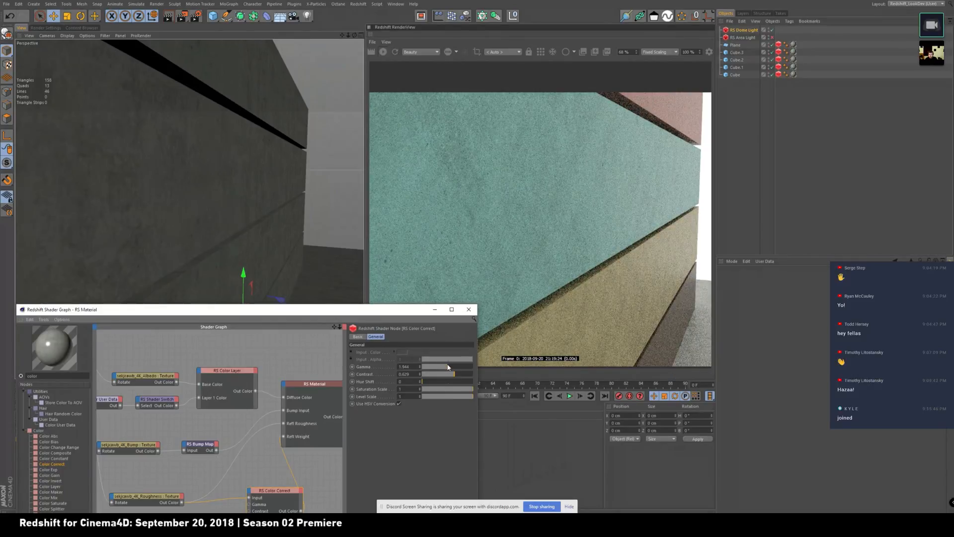
mouse_move(448, 368)
mouse_down()
mouse_move(432, 367)
mouse_move(452, 371)
mouse_up()
drag(399, 311, 402, 445)
alt+drag(309, 279, 236, 240)
alt+right_drag(237, 241, 209, 222)
alt+middle_drag(288, 209, 211, 188)
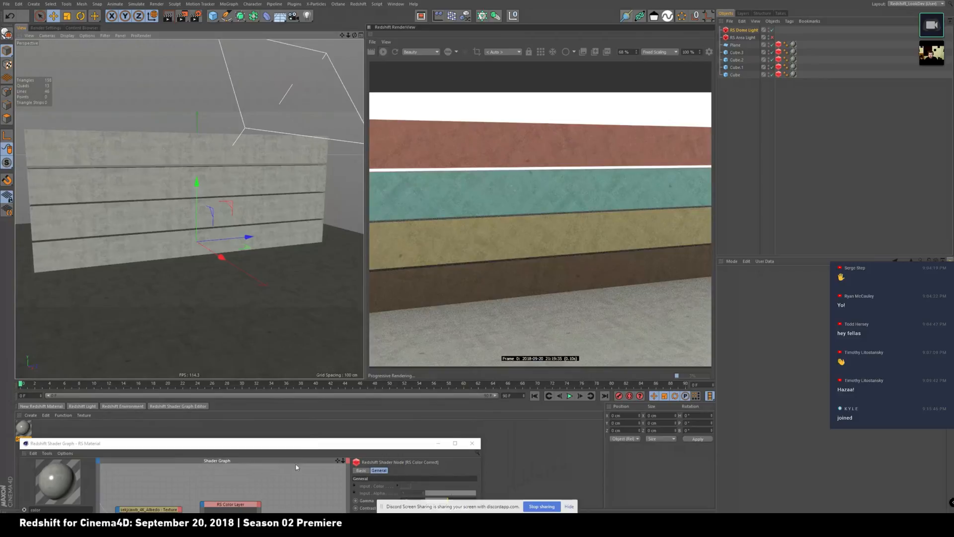
- Remove the unused ports from the Color Correct node
drag(293, 444, 533, 121)
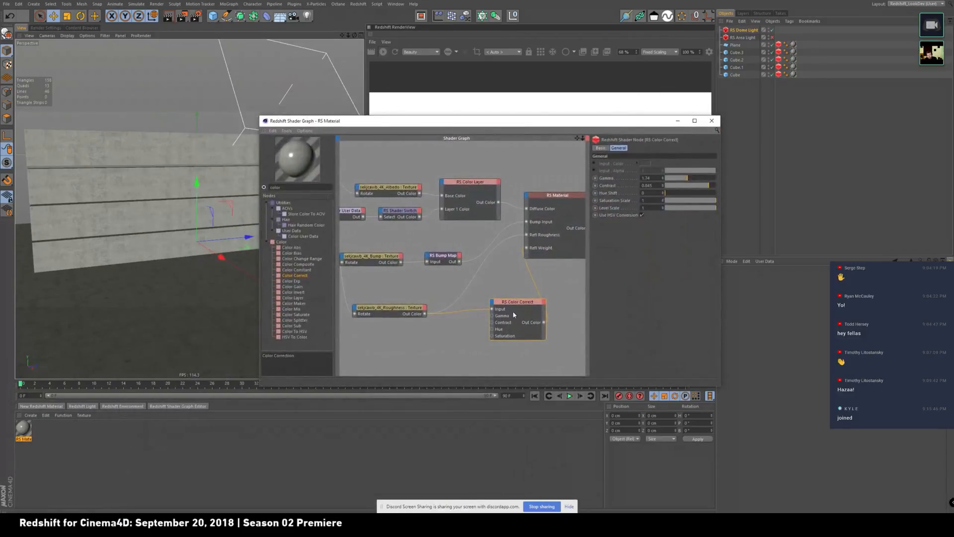
right_click(514, 315)
mouse_move(542, 338)
click(577, 341)
- Set the Bump Map node's Height Scale to 4 and check the render of the wall up close
click(444, 258)
text(4)
key(Return)
drag(582, 121, 384, 368)
scroll(260, 174, up, 3)
mouse_move(260, 174)
alt+mouse_down()
mouse_move(285, 177)
mouse_move(270, 178)
alt+mouse_up()
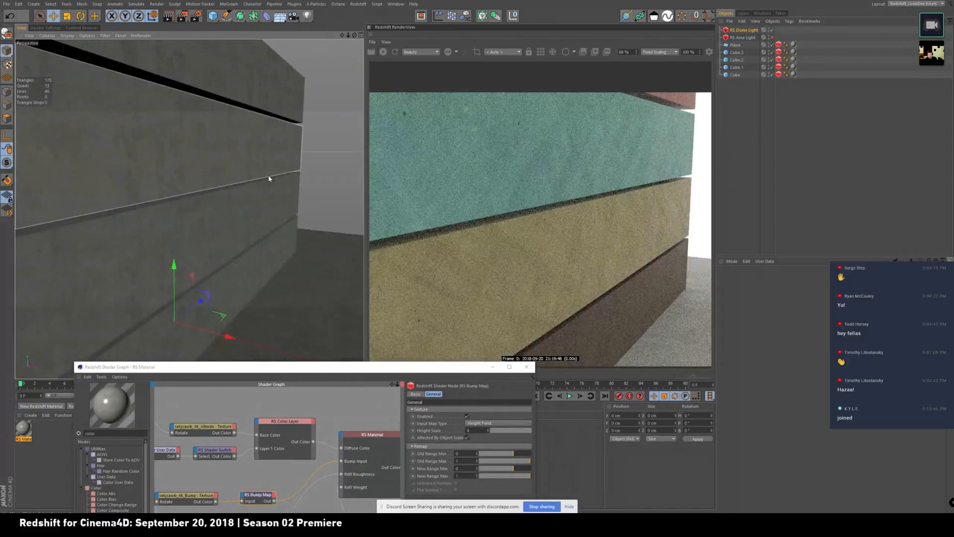
alt+right_drag(276, 175, 219, 182)
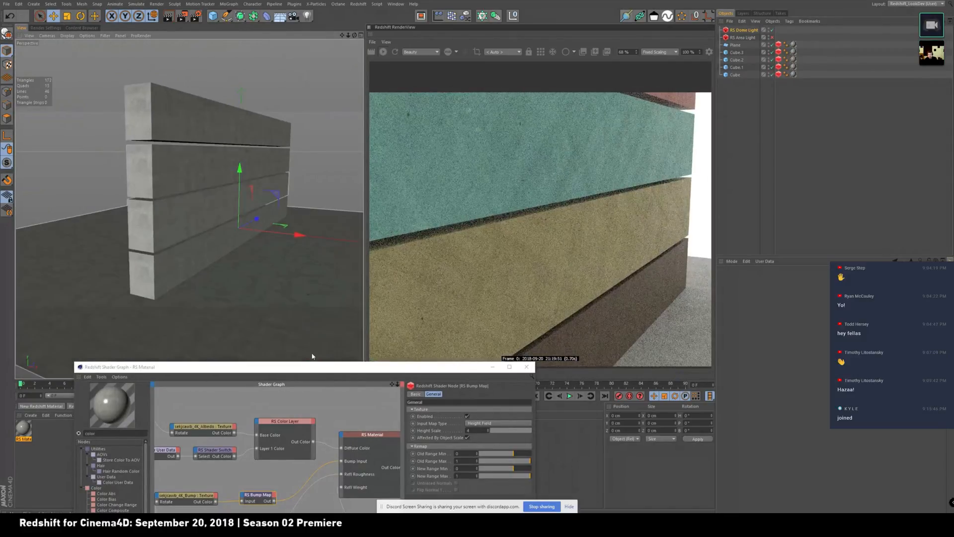
- Shrink the Color Correct node to its compact size in the shader graph
drag(313, 367, 431, 170)
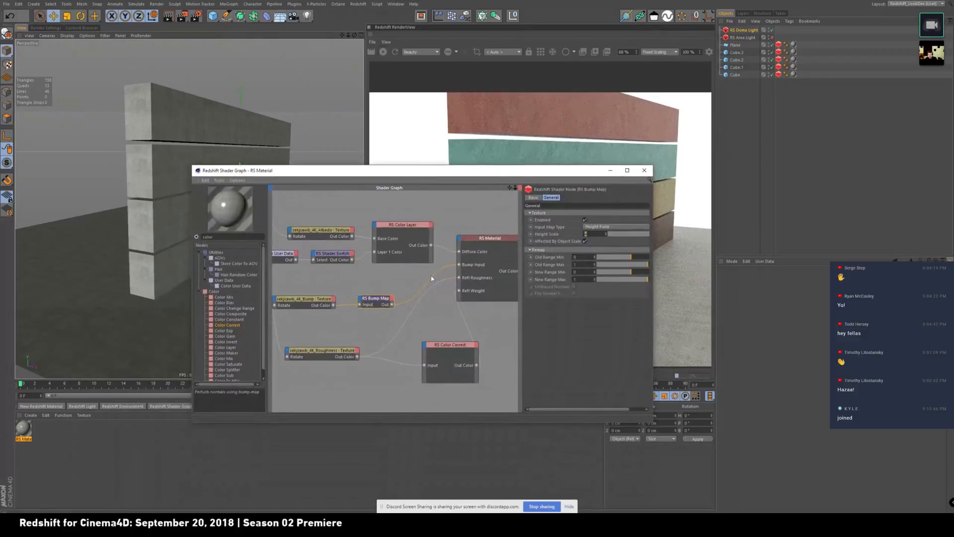
right_click(452, 344)
mouse_move(477, 379)
click(509, 379)
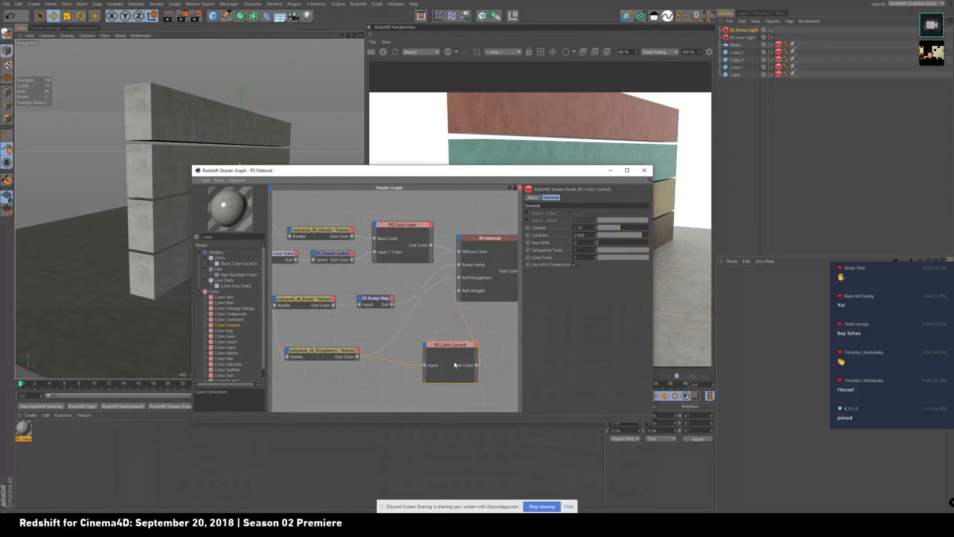
double_click(450, 347)
- Stack the albedo, bump and roughness textures closely together and place the Color Layer's Base Color input below Layer 1 Color
alt+middle_drag(476, 260, 570, 254)
alt+middle_drag(473, 224, 477, 257)
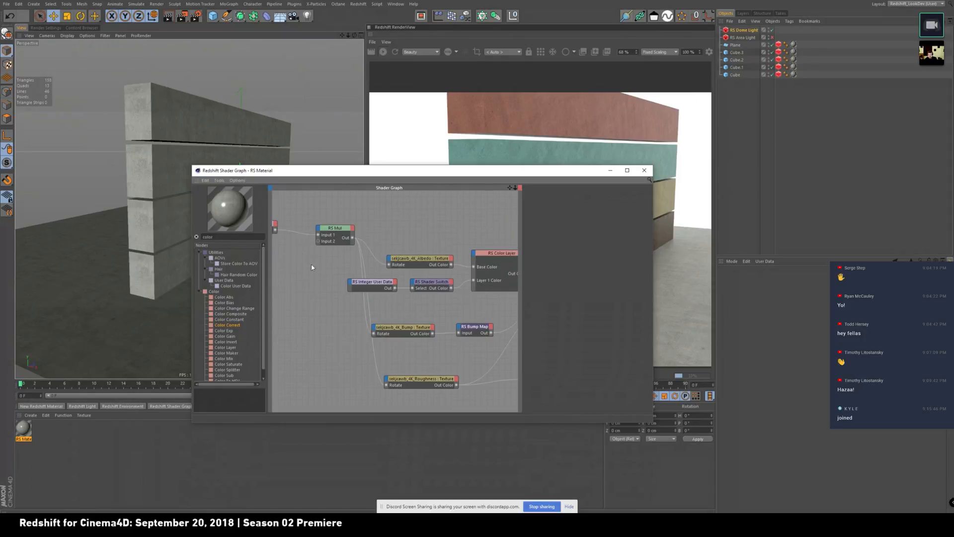
drag(409, 355, 395, 347)
middle_drag(391, 312, 351, 325)
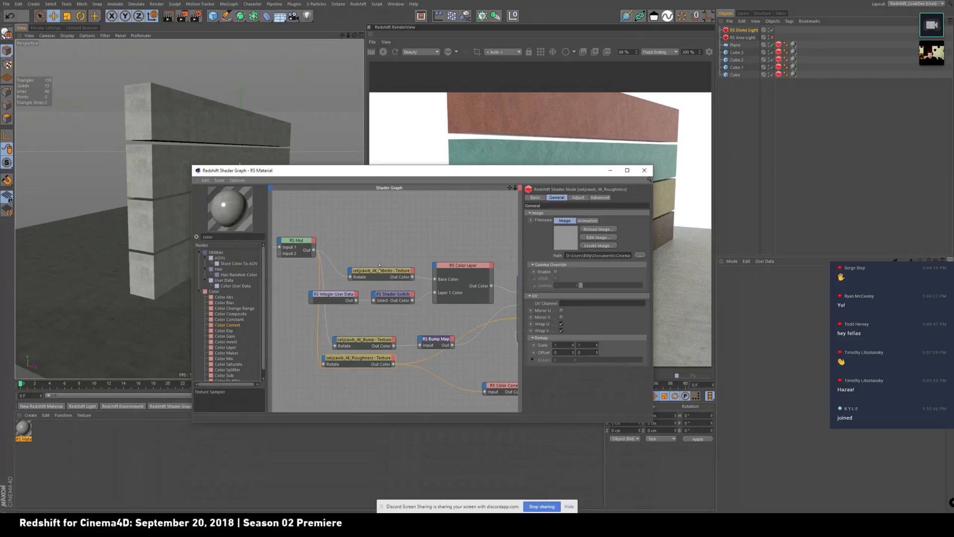
drag(380, 273, 362, 322)
drag(354, 272, 393, 280)
drag(451, 279, 454, 301)
middle_drag(494, 266, 454, 237)
- Place the Color Correct node beside the roughness texture and lengthen the RS Material node
click(466, 358)
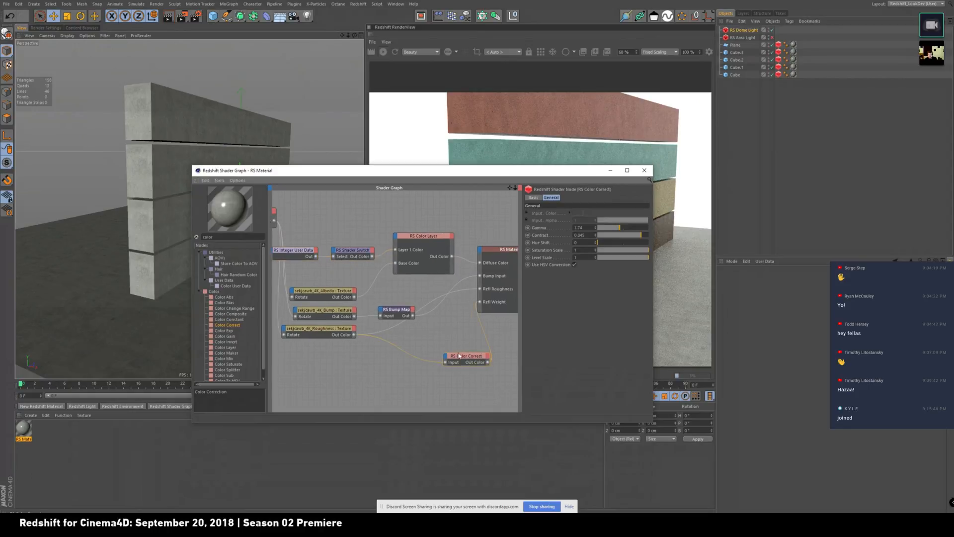
drag(466, 360, 417, 334)
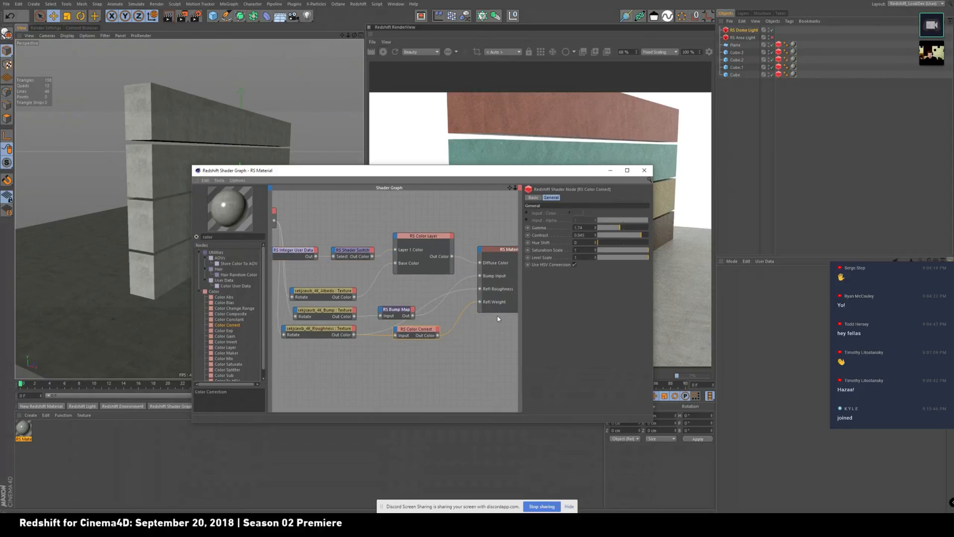
drag(498, 312, 499, 353)
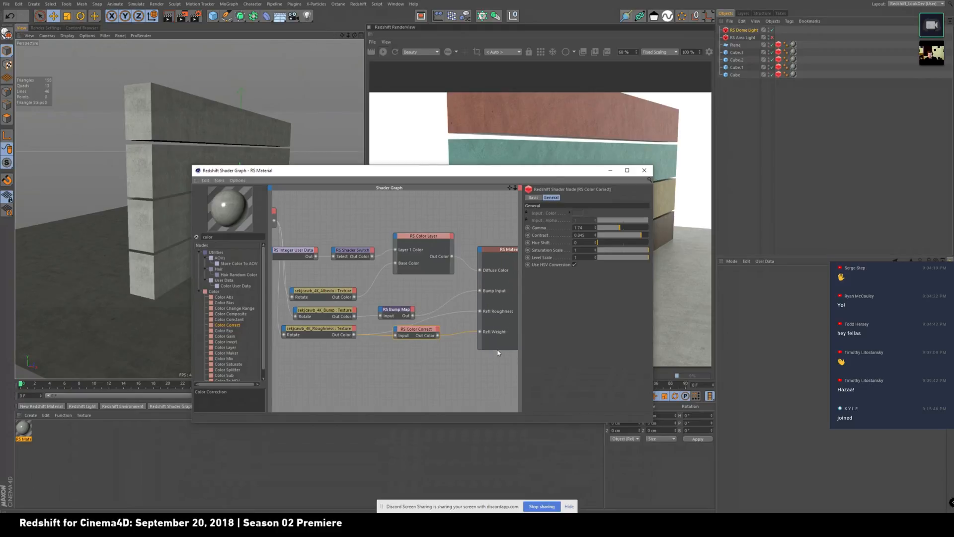
click(497, 349)
- Disconnect the Mul output from the Rotate inputs of the albedo, bump and roughness textures
alt+middle_drag(460, 260, 548, 260)
alt+middle_drag(332, 245, 347, 265)
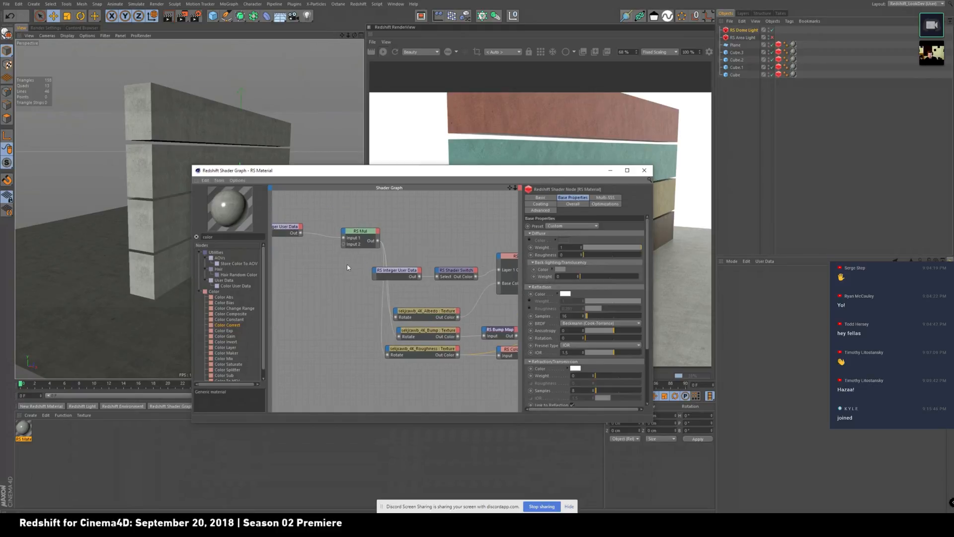
drag(364, 231, 385, 251)
click(383, 253)
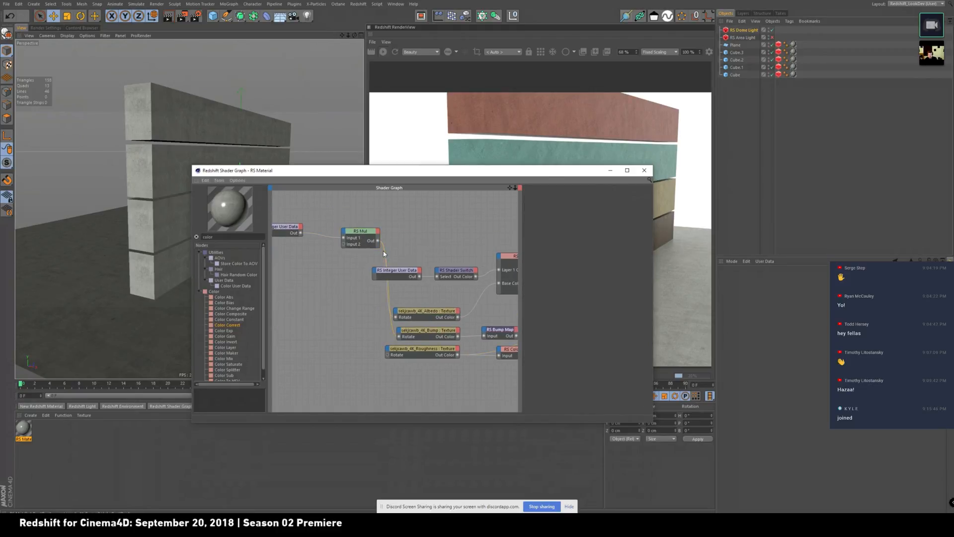
alt+middle_drag(355, 309, 301, 294)
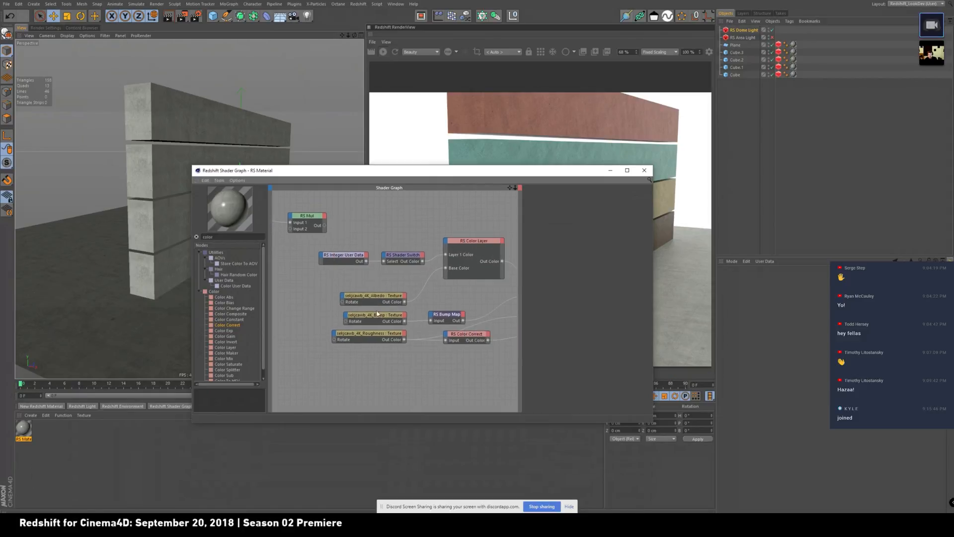
- Select the three texture nodes together, then shift the Bump Map node slightly toward the RS Material
drag(366, 287, 390, 370)
drag(410, 171, 259, 102)
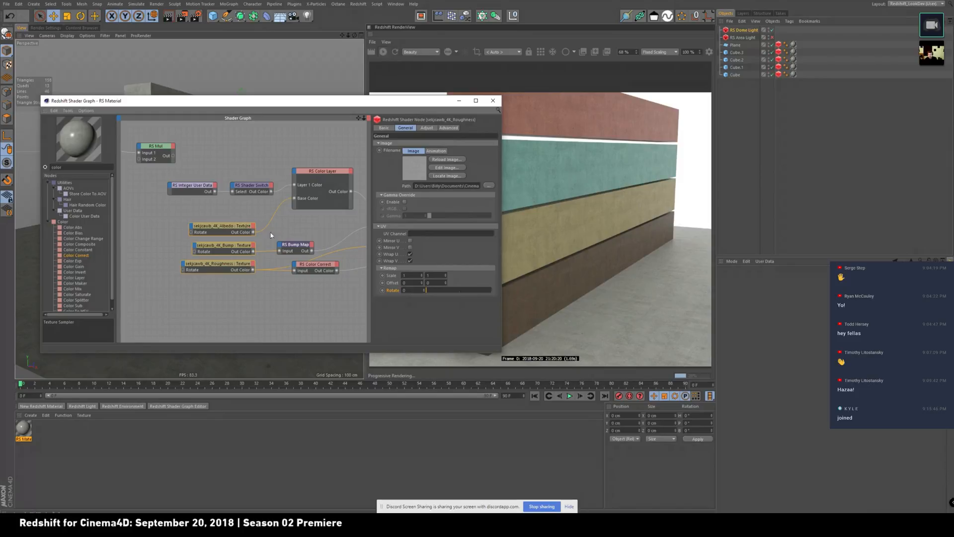
click(297, 249)
drag(305, 245, 325, 239)
mouse_move(273, 219)
alt+middle_down()
mouse_move(174, 222)
mouse_move(262, 212)
alt+middle_up()
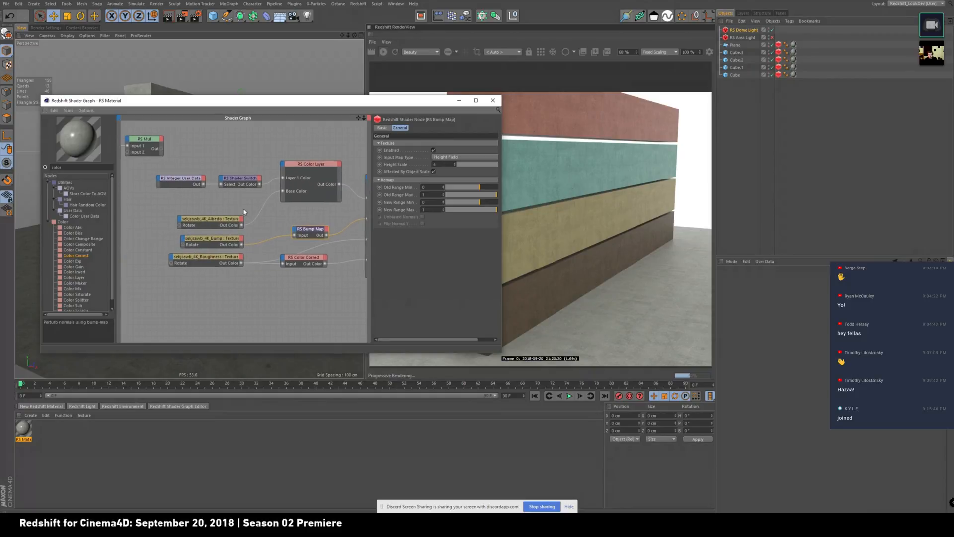
- Add a Constant math node in the free space beside the three texture nodes
double_click(75, 166)
text(con)
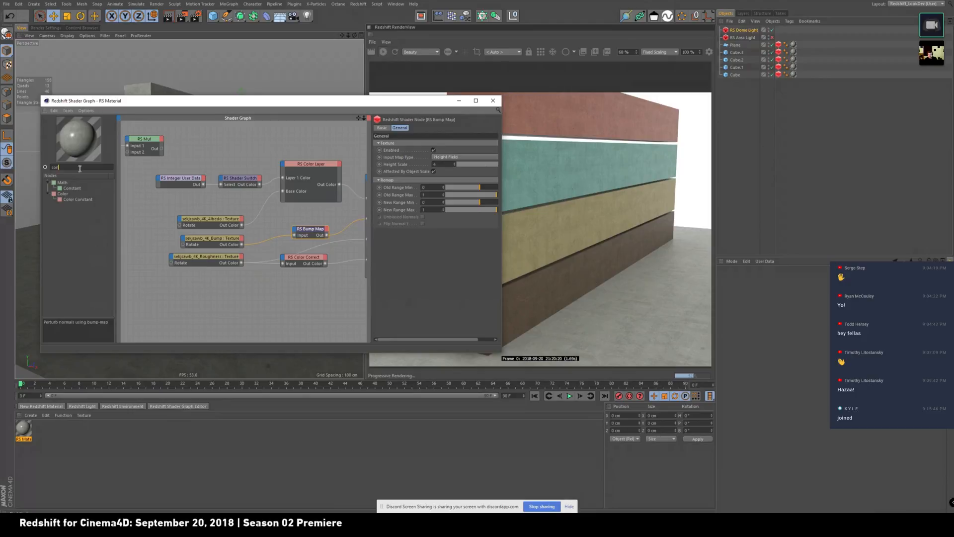
drag(73, 188, 148, 214)
alt+middle_drag(363, 257, 443, 263)
drag(222, 222, 192, 252)
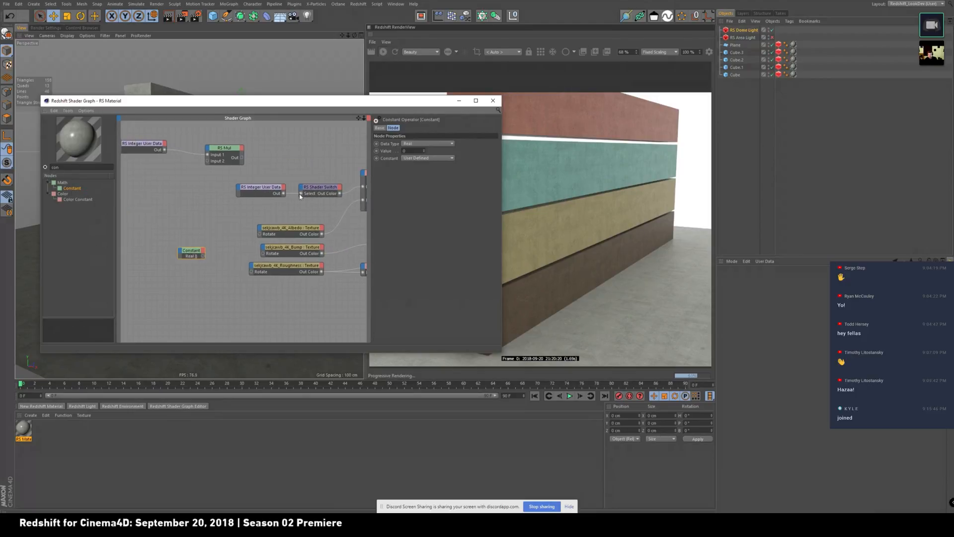
- Connect the Constant's output to the Rotate inputs of the roughness, bump and albedo textures
click(281, 267)
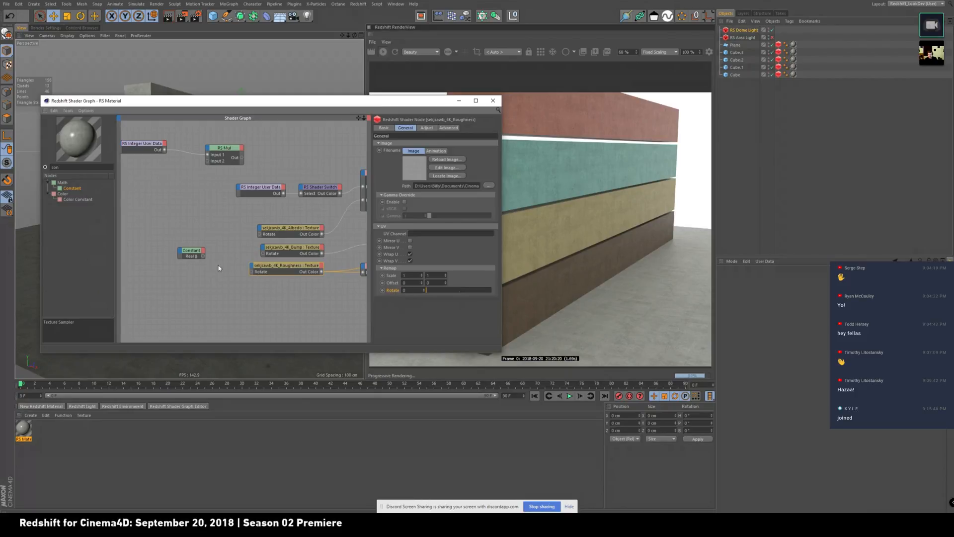
drag(204, 256, 252, 272)
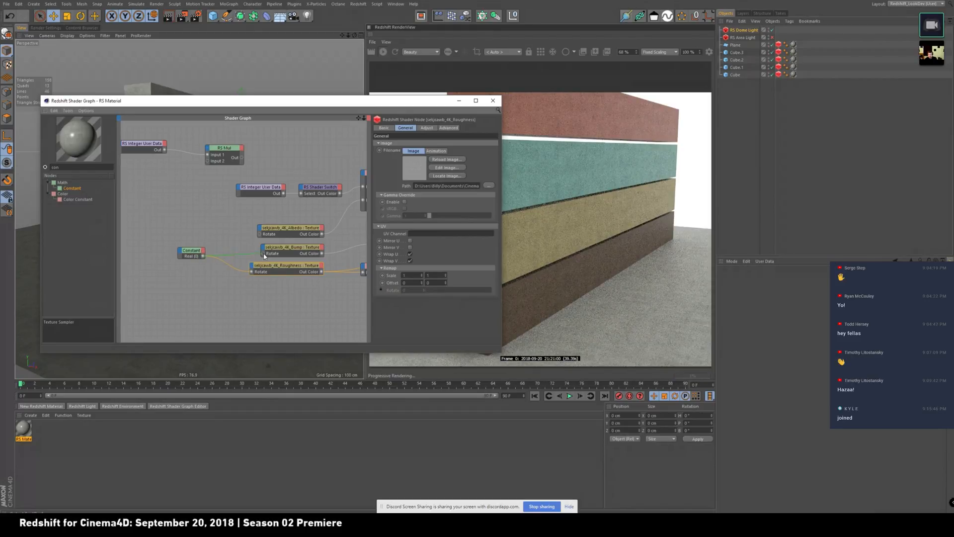
drag(264, 257, 264, 256)
drag(204, 256, 261, 235)
- Try Constant values of 10, 20 and 30 against the render, ending with the value set to 40
click(191, 251)
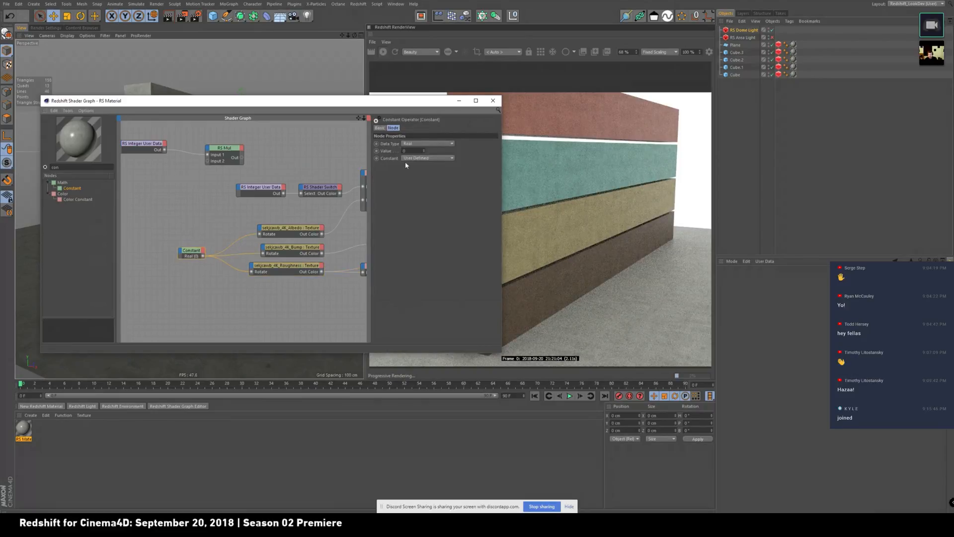
drag(382, 105, 229, 110)
click(264, 155)
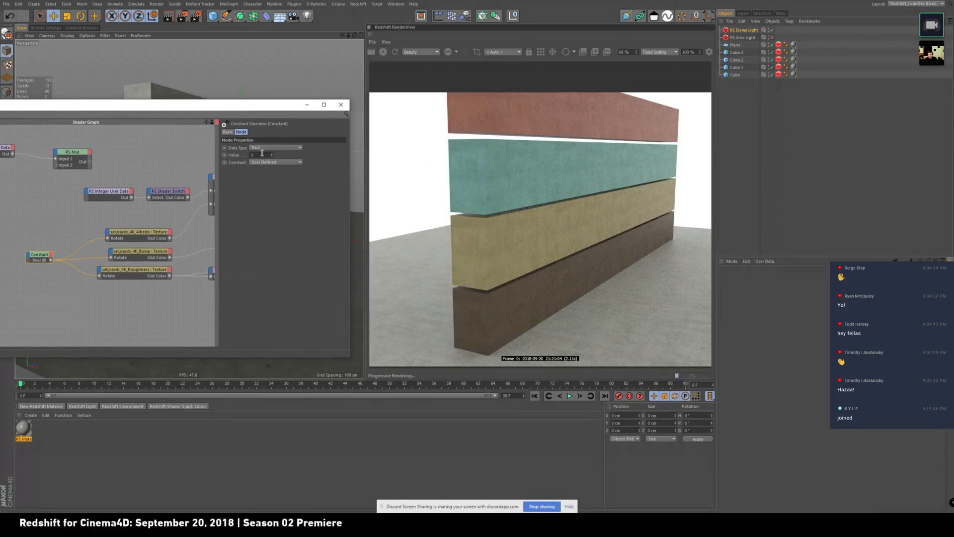
text(10)
key(Return)
text(20)
key(Return)
text(30)
key(Return)
text(40)
key(Return)
middle_drag(69, 242, 208, 248)
drag(100, 108, 171, 103)
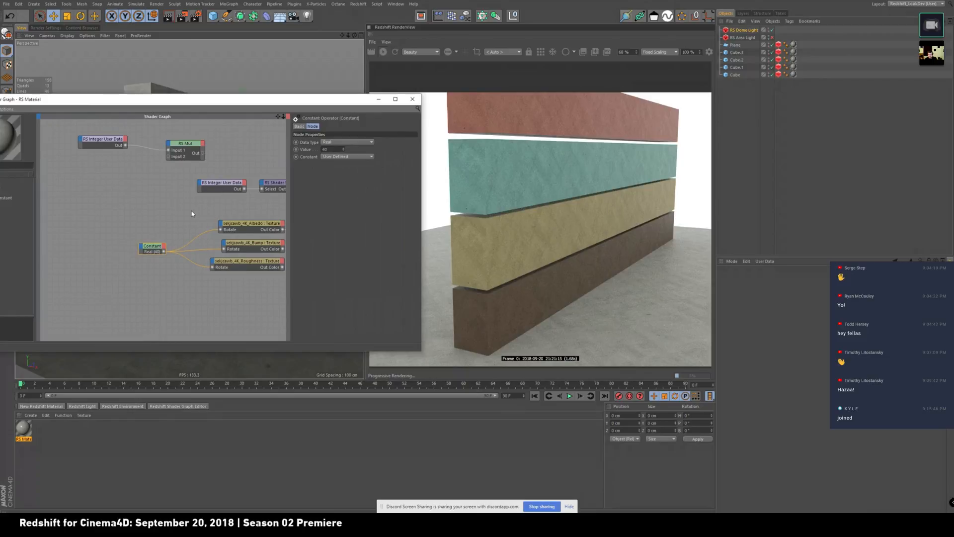
- Inspect the albedo texture's Remap settings and the commands available for its Offset parameter
click(246, 230)
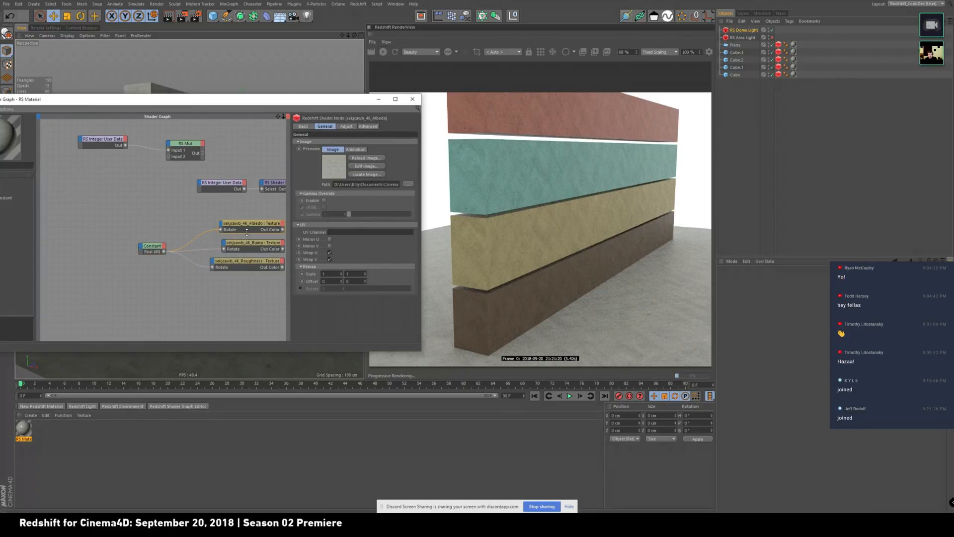
drag(175, 105, 237, 97)
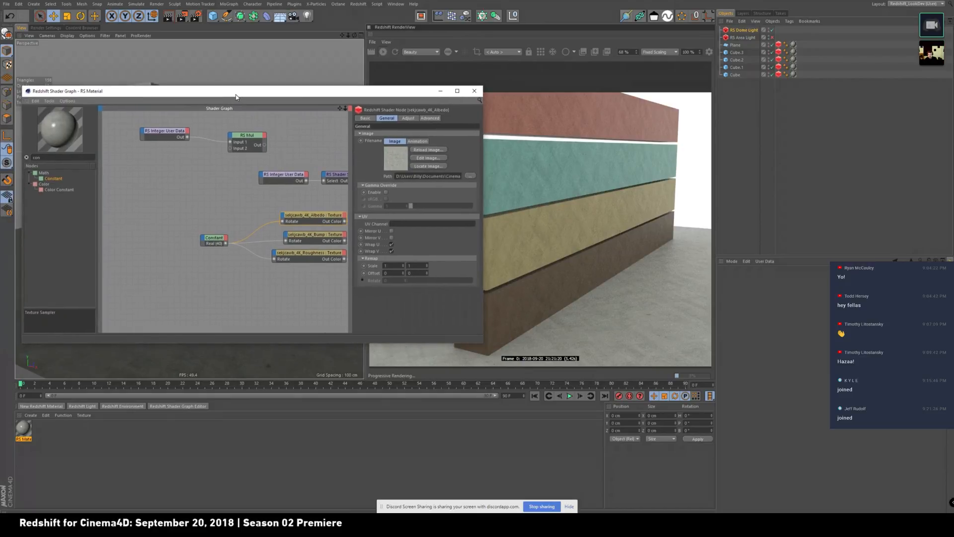
click(377, 276)
right_click(375, 276)
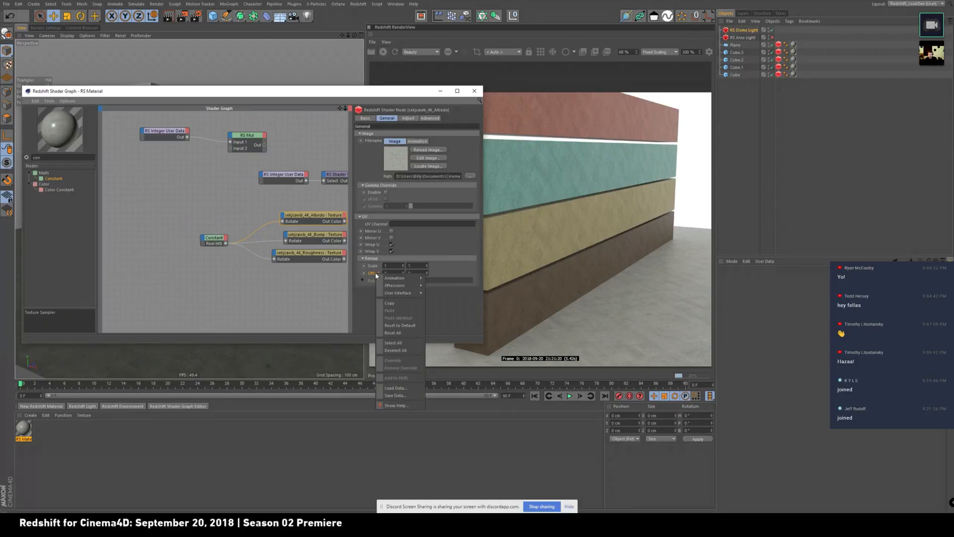
click(246, 271)
- Examine the Constant node's commands and data type options, along with the albedo texture's Offset fields
scroll(225, 235, up, 2)
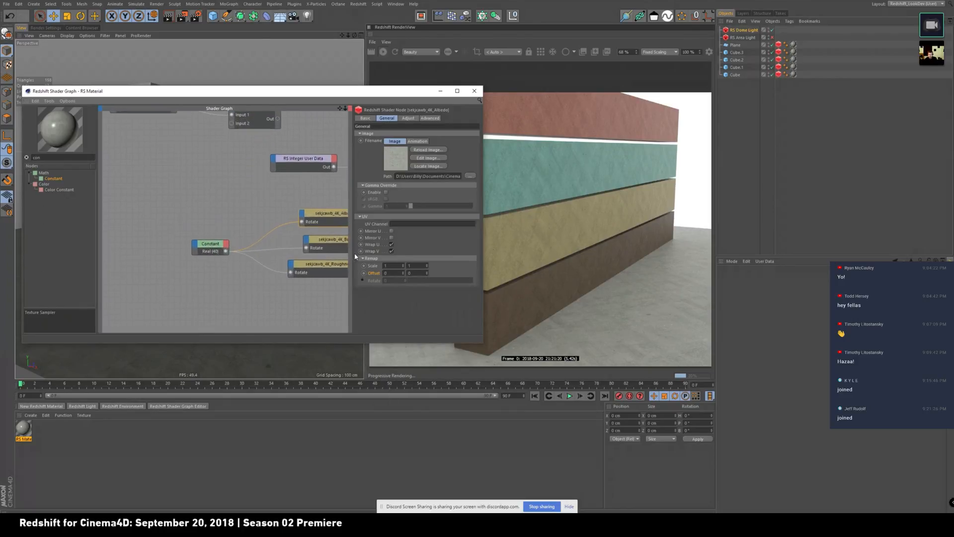
click(213, 253)
right_click(211, 253)
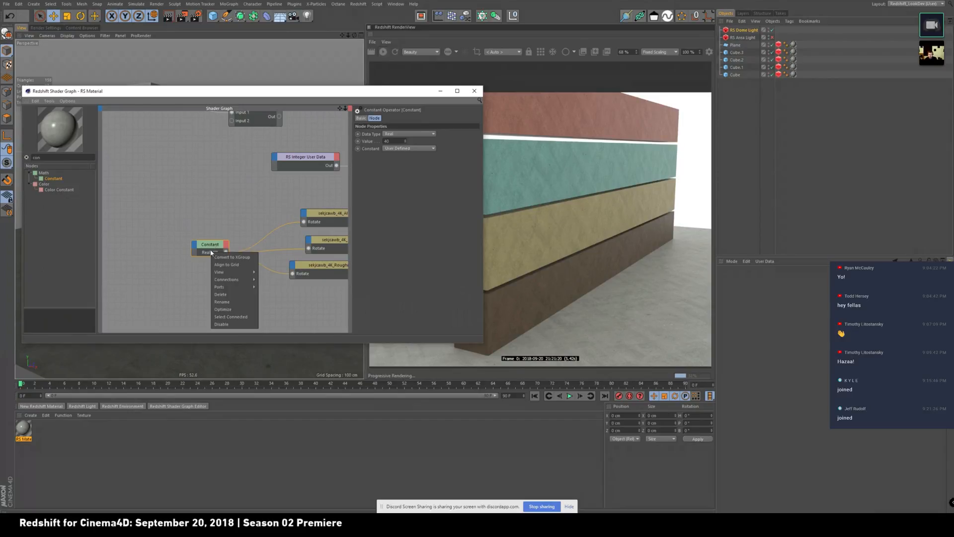
key(Escape)
right_click(212, 254)
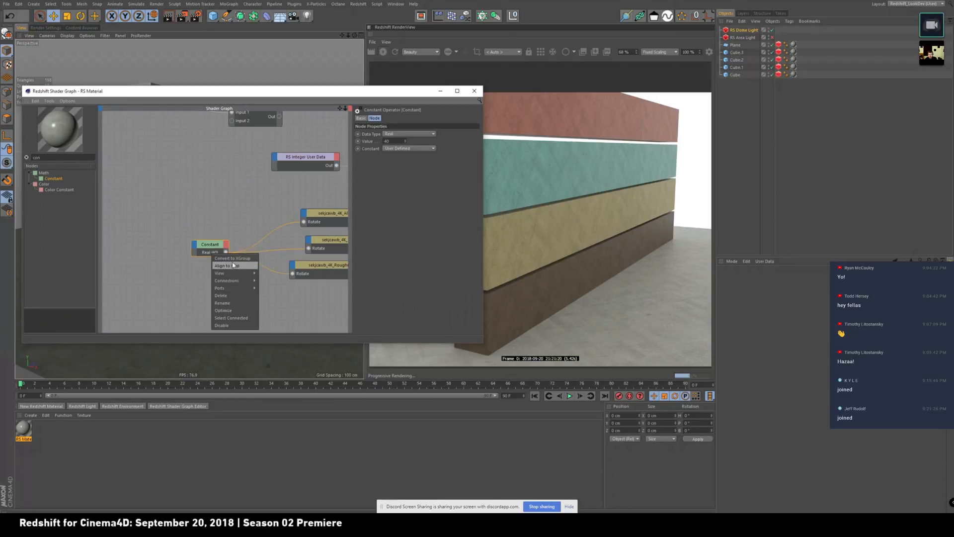
click(228, 216)
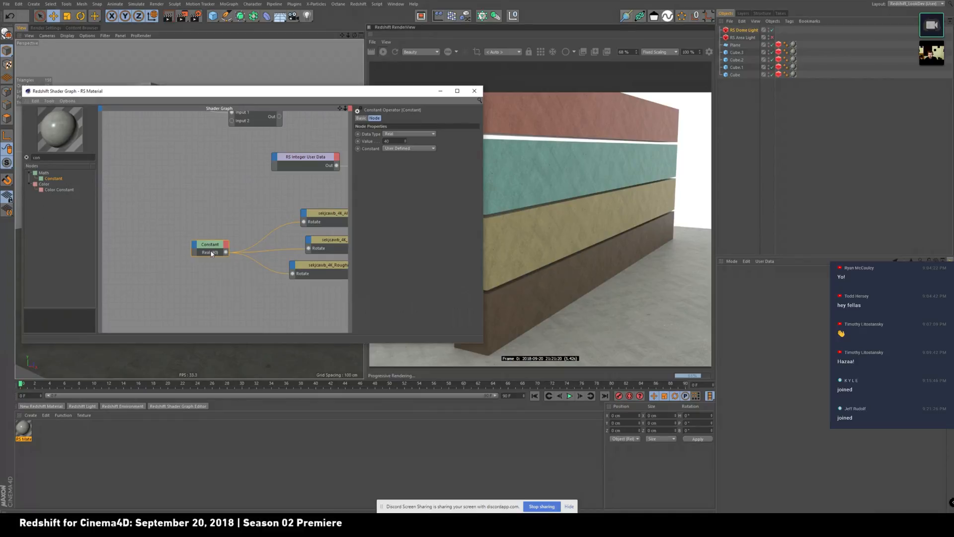
scroll(241, 206, down, 2)
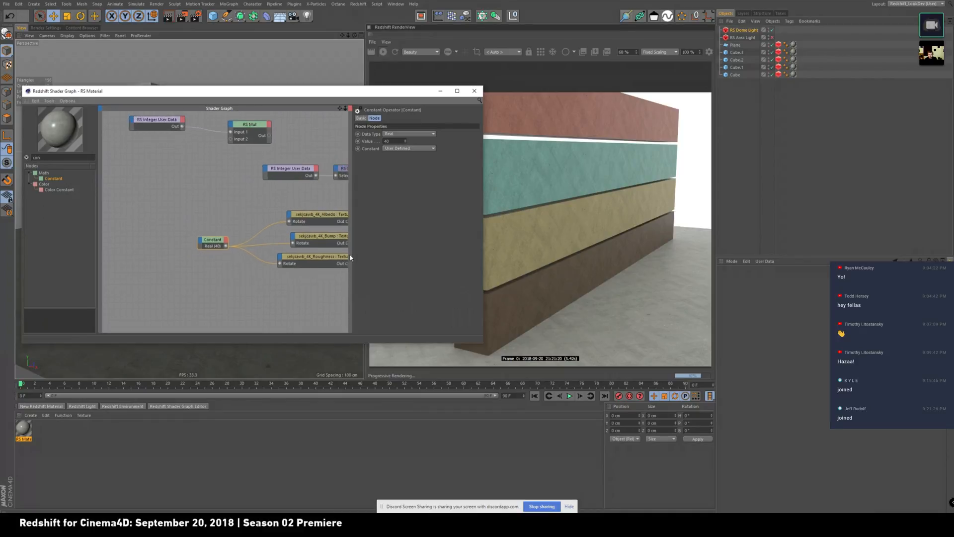
click(400, 134)
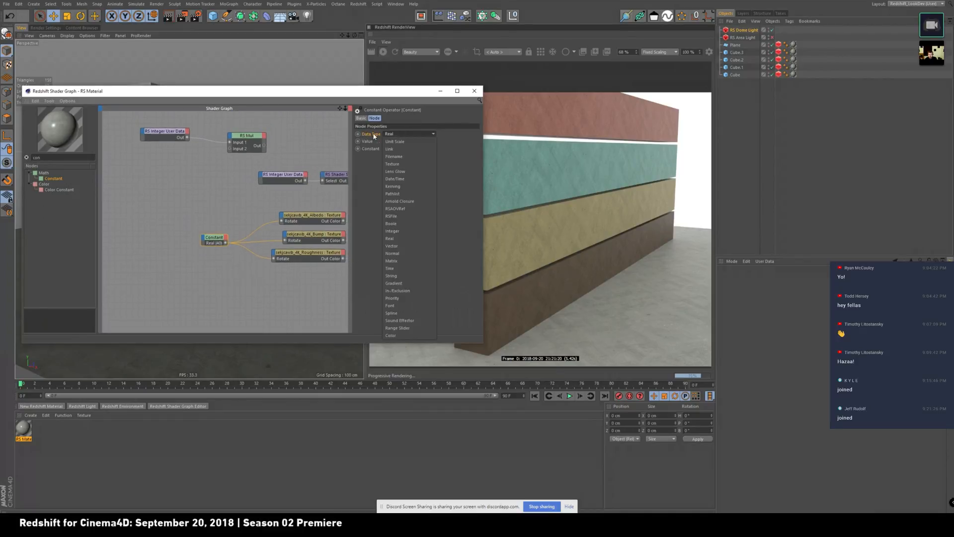
click(372, 179)
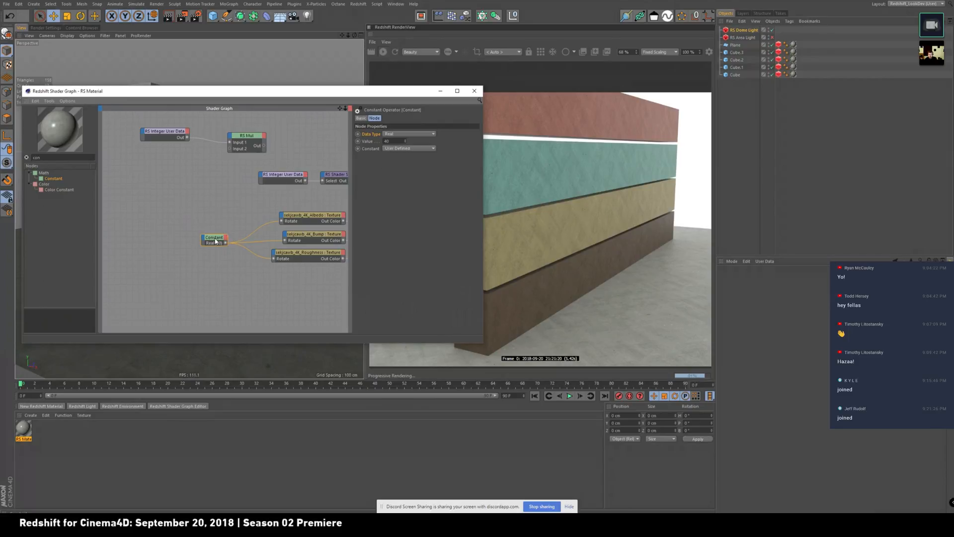
click(303, 214)
double_click(418, 273)
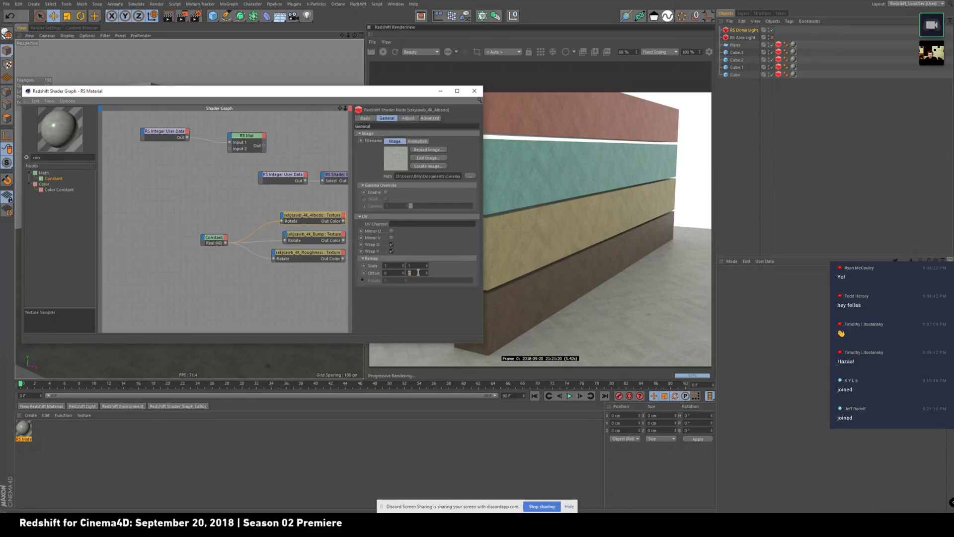
- Search the node library for "vec" and add a Vector Abs node above the Constant node
double_click(55, 157)
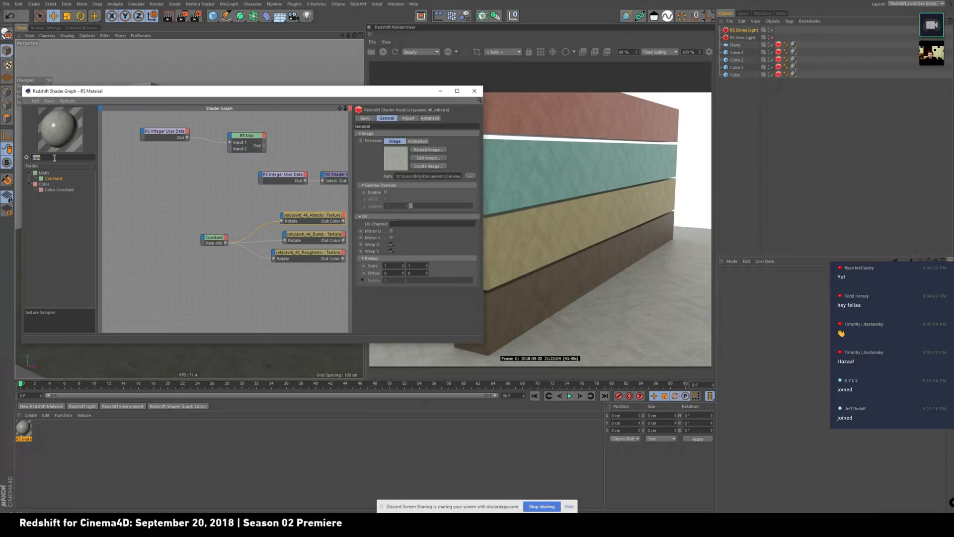
text(vec)
click(59, 207)
drag(59, 207, 202, 209)
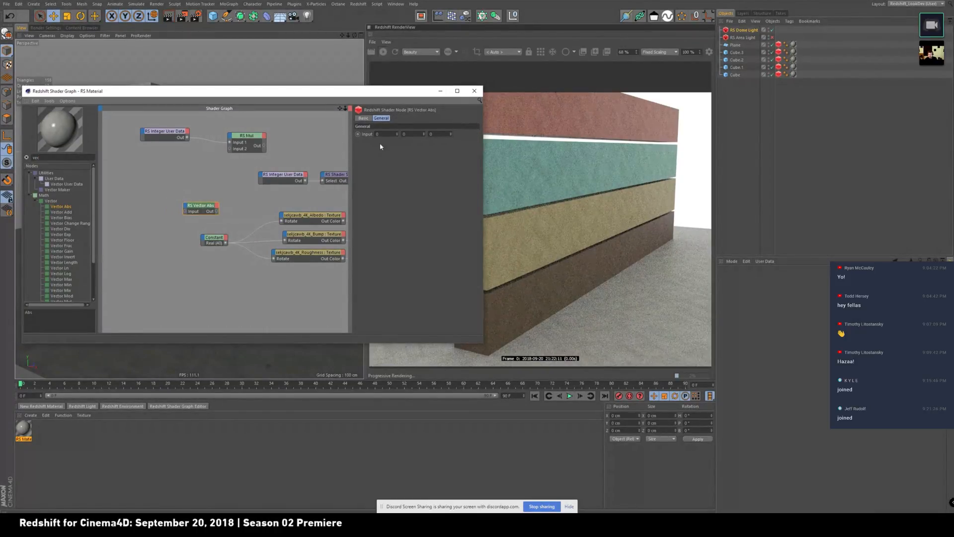
click(441, 134)
key(BackSpace)
key(BackSpace)
key(BackSpace)
text(tr)
drag(53, 206, 226, 277)
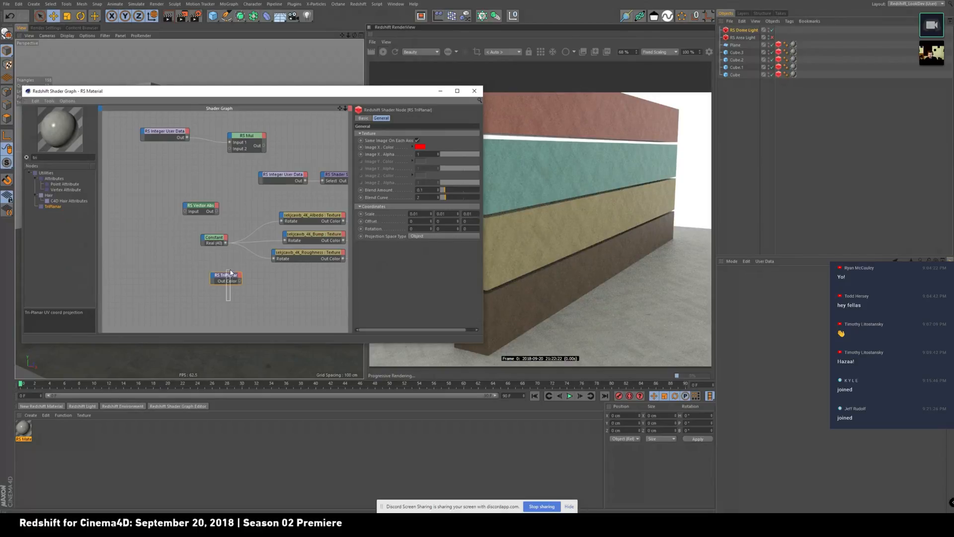
key(Delete)
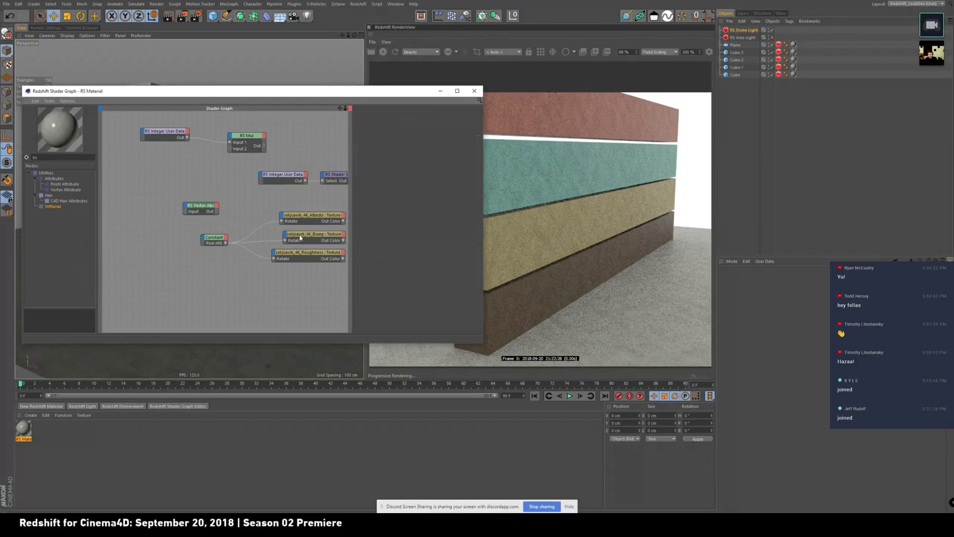
- Switch the Vector Abs node's Input parameter to the two-component RSVector2 user interface
click(304, 237)
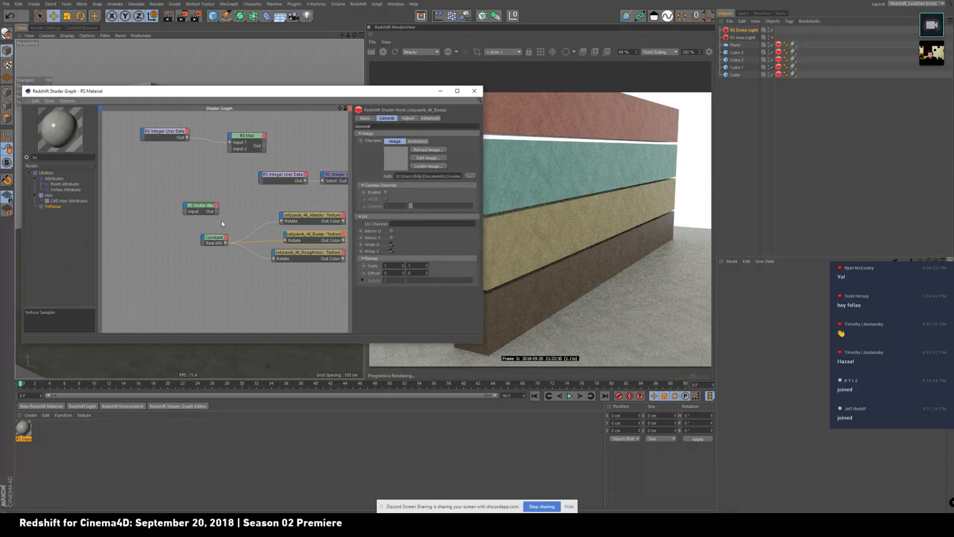
click(202, 207)
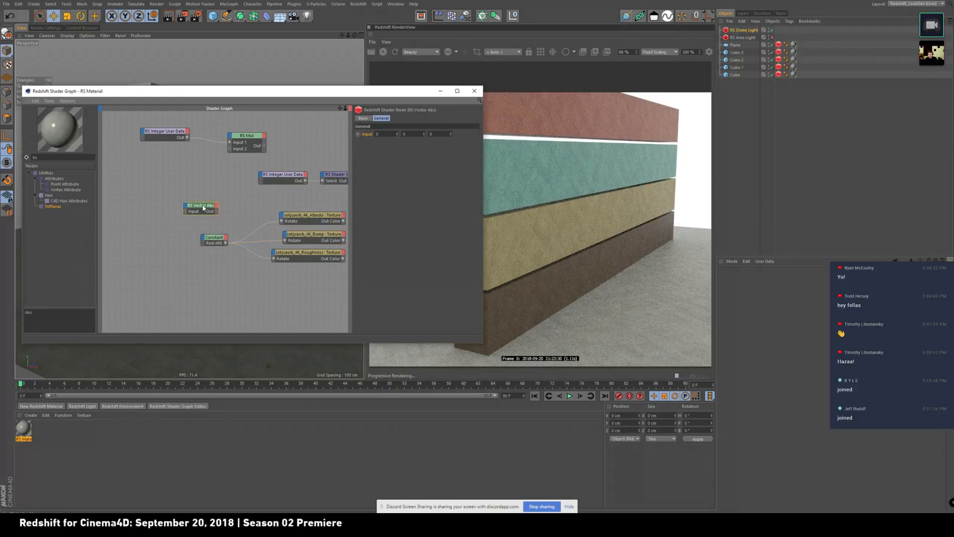
right_click(367, 137)
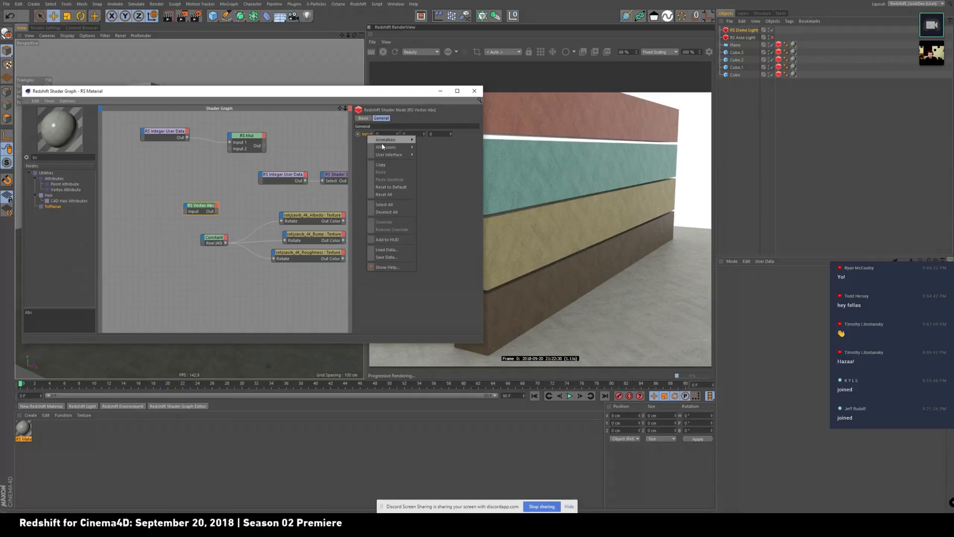
mouse_move(388, 156)
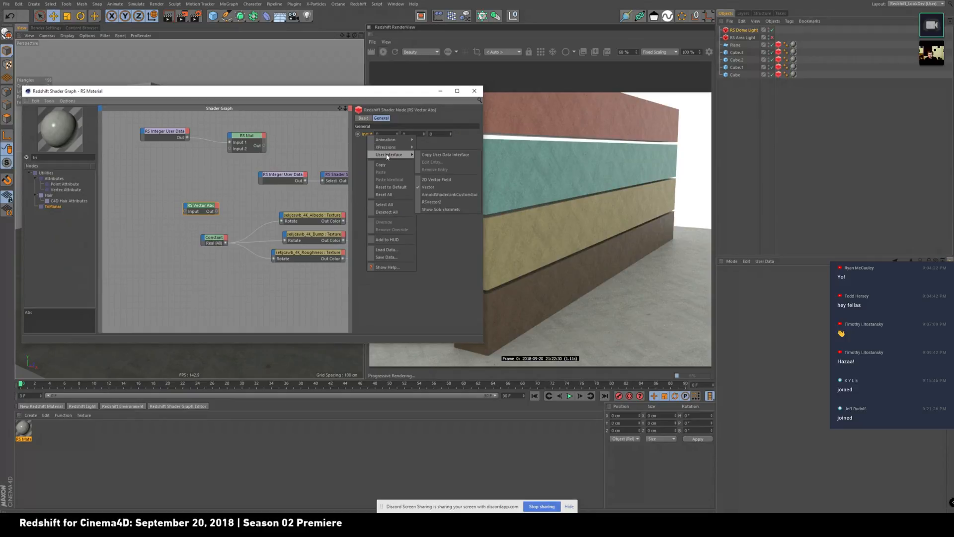
click(366, 149)
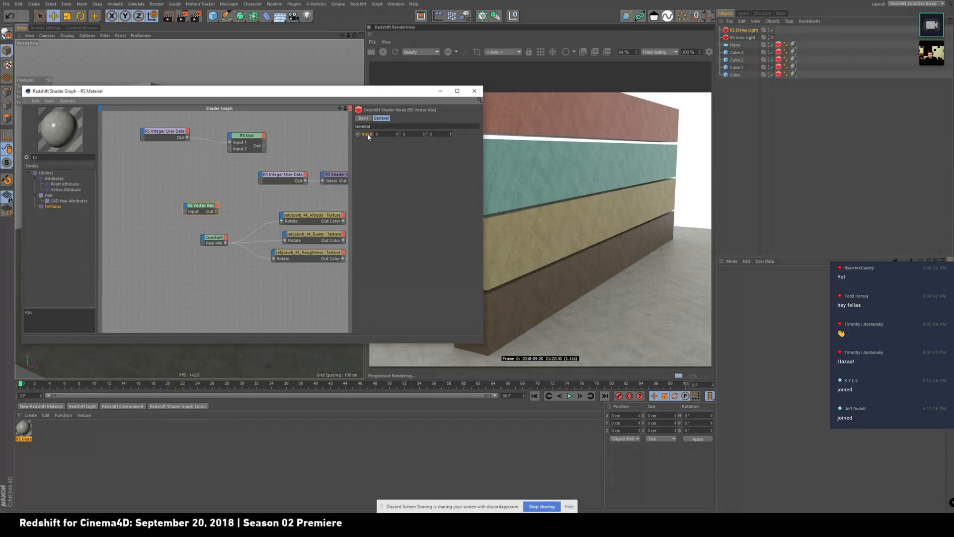
right_click(369, 137)
mouse_move(388, 156)
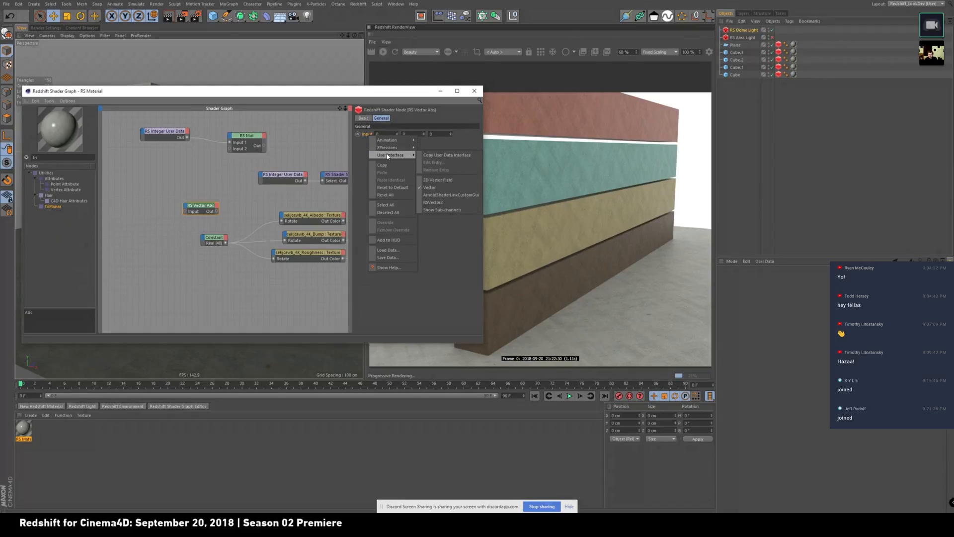
click(430, 203)
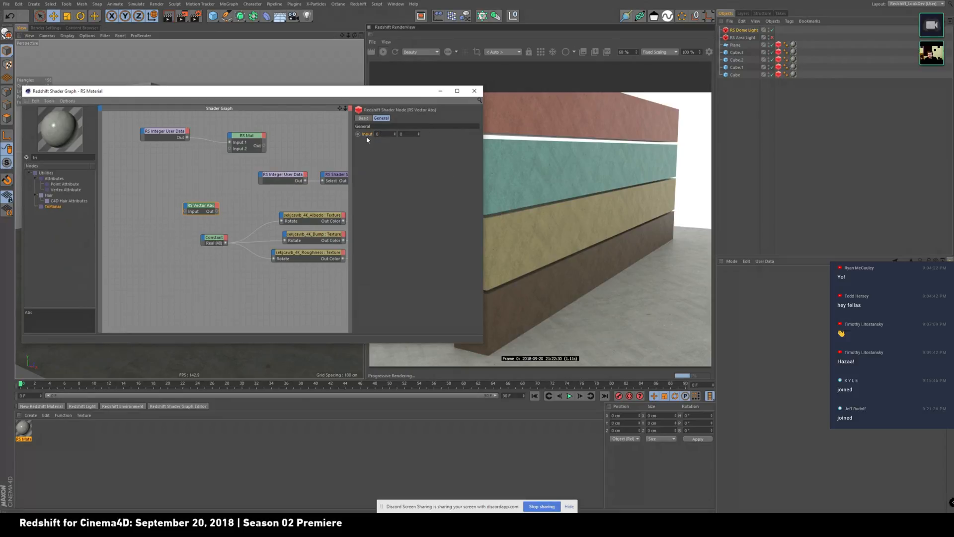
- Connect the Vector Abs output to the UV Remap Offset inputs of the albedo, bump and roughness textures
drag(211, 208, 282, 217)
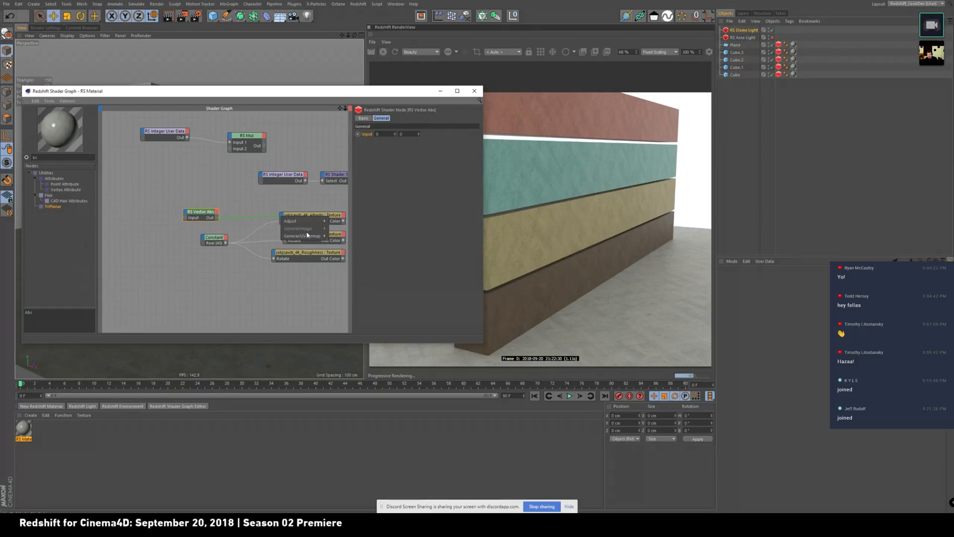
click(336, 243)
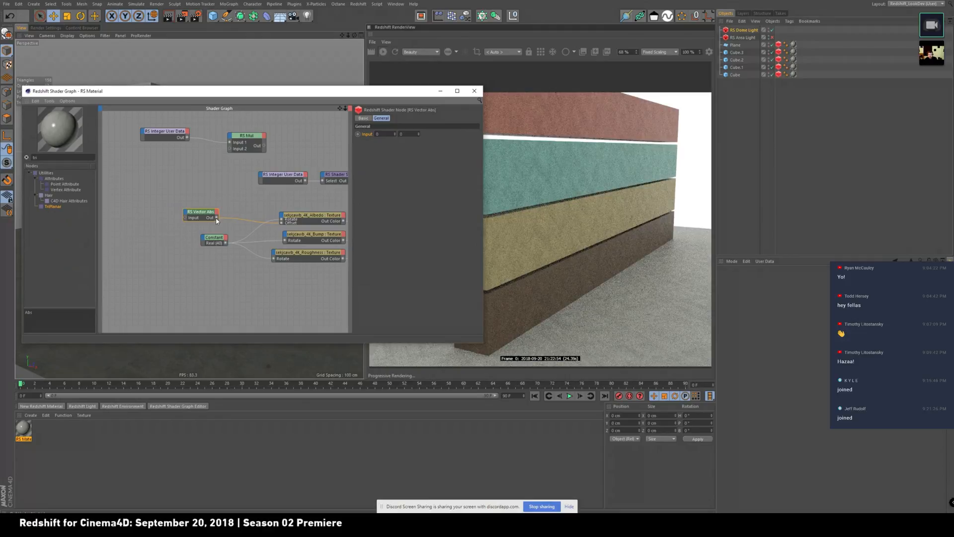
drag(295, 237, 285, 234)
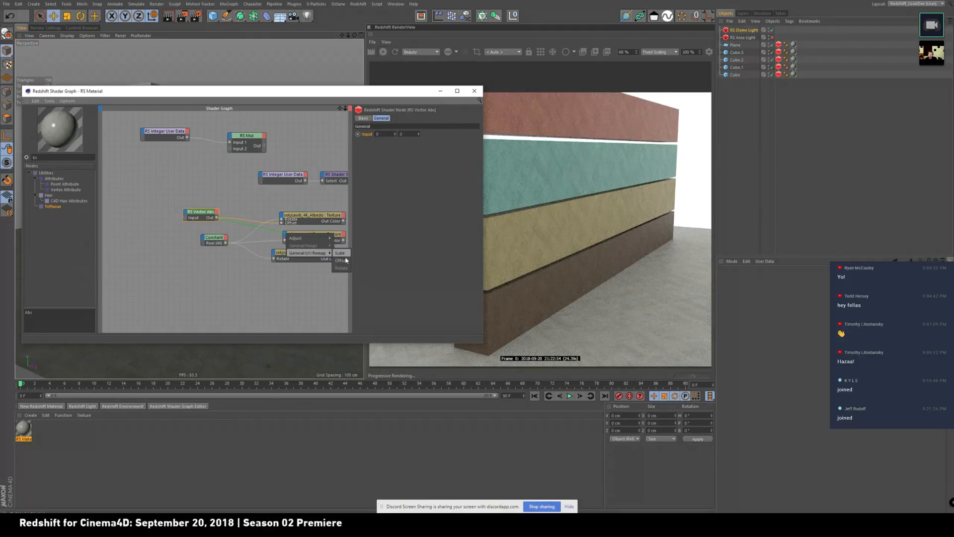
click(343, 260)
drag(265, 249, 274, 253)
mouse_move(299, 273)
click(327, 280)
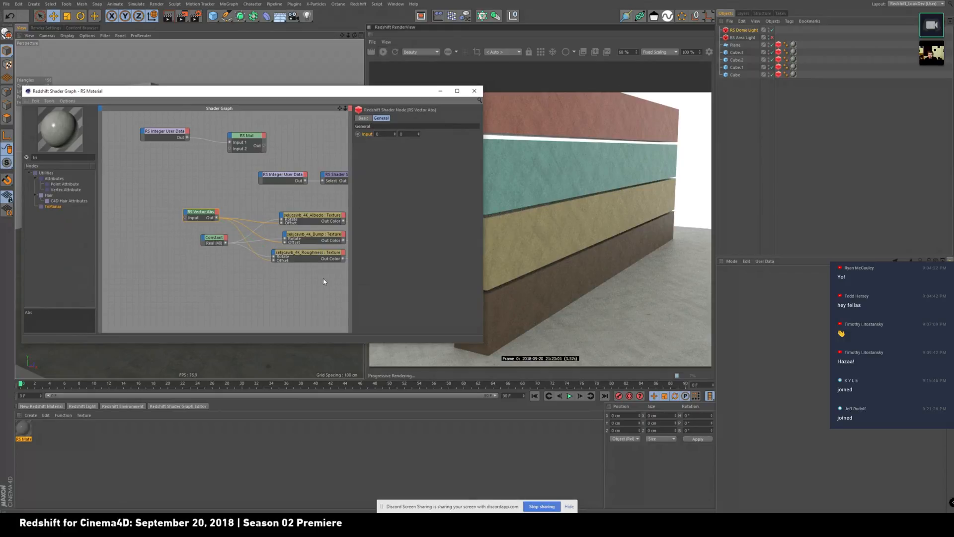
- Enlarge the three texture nodes so their Rotate and Offset ports are readable, and move the Vector Abs node closer to them
double_click(302, 235)
double_click(300, 216)
middle_drag(344, 258, 302, 253)
drag(278, 223, 281, 254)
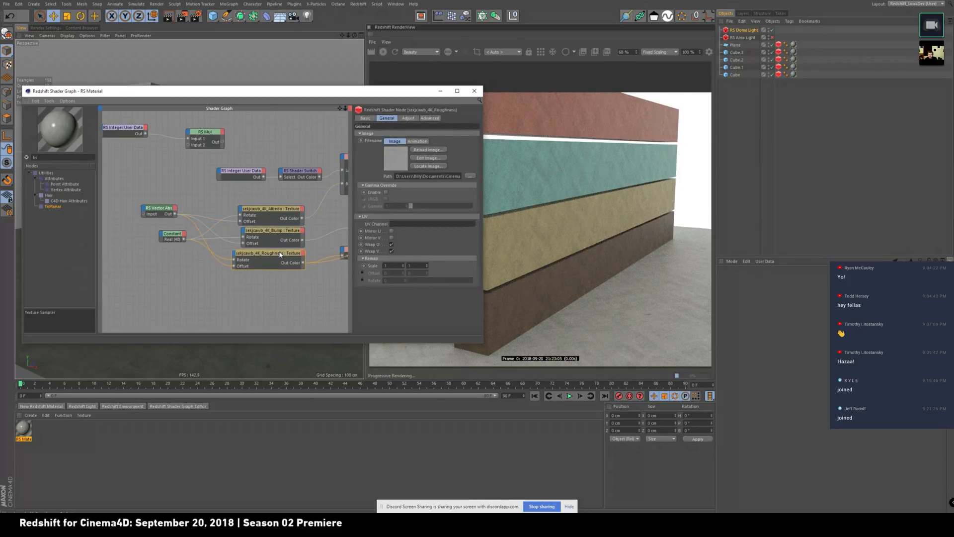
drag(164, 212, 173, 216)
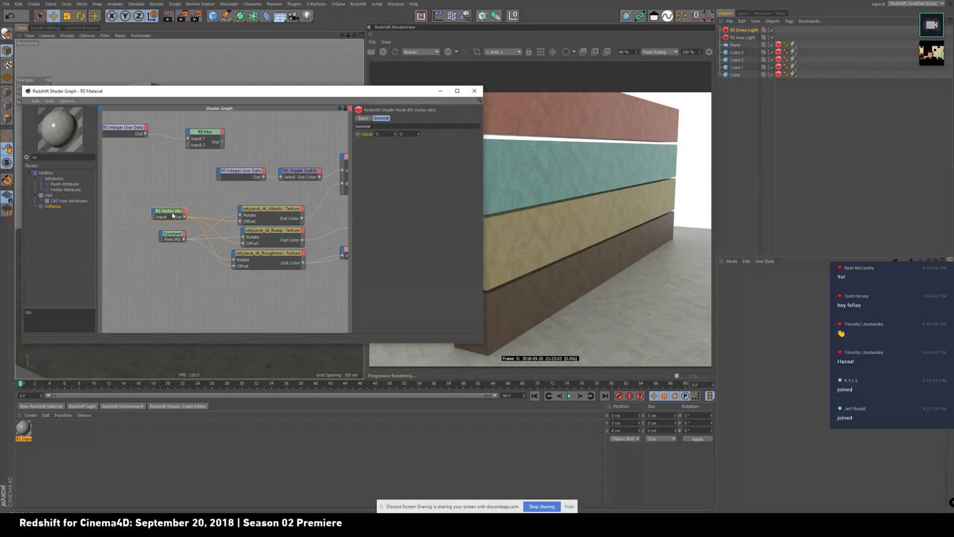
- Try 10 and 0.2 as the second Input value of the Vector Abs node
double_click(408, 134)
text(10)
key(Return)
double_click(408, 134)
key(BackSpace)
- Set the Constant node's value to 0 to remove the texture rotation
click(176, 234)
double_click(386, 141)
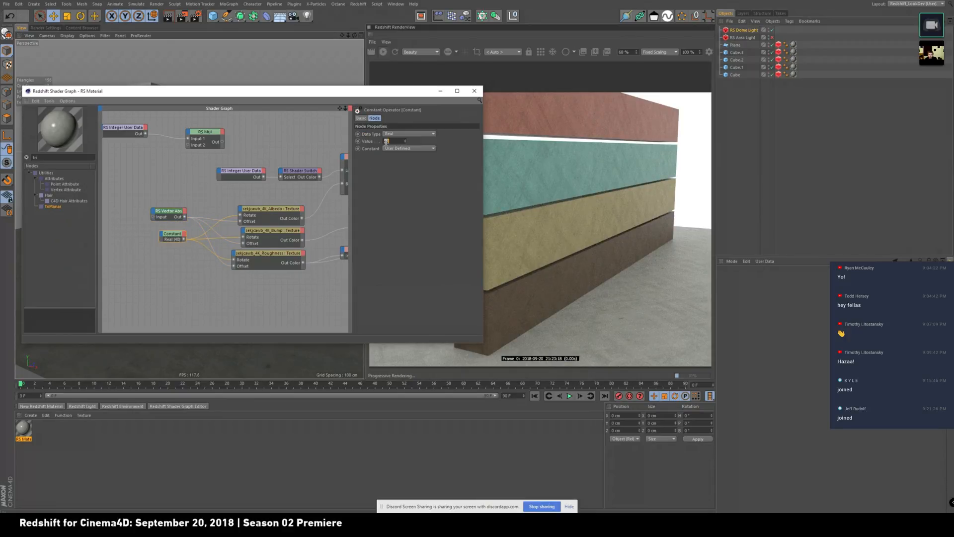
text(0)
key(Return)
- Try 0.3 as the second Vector Abs Input value, draw a render region over the middle of the blocks, and set the value to 0.4
click(168, 211)
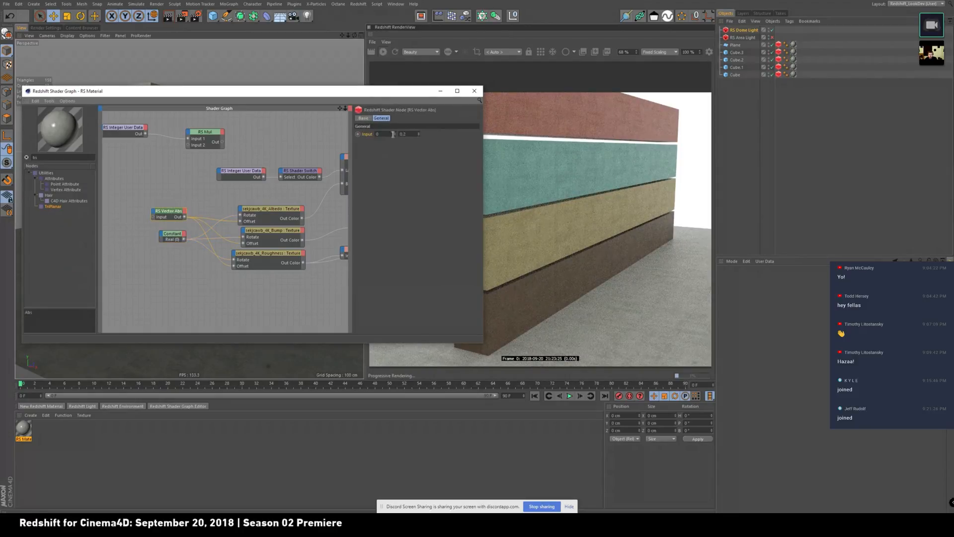
drag(418, 135, 419, 132)
double_click(413, 135)
text(0.3)
key(Return)
drag(524, 116, 603, 278)
click(414, 133)
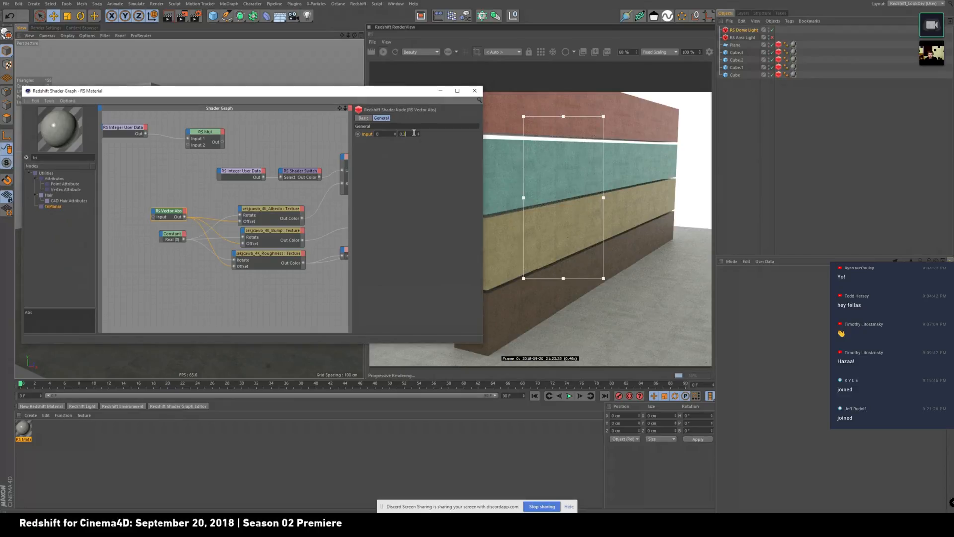
text(0.4)
key(Return)
- Duplicate the Vector Abs node above the original and connect the copy's output to the albedo texture's Scale input
click(260, 215)
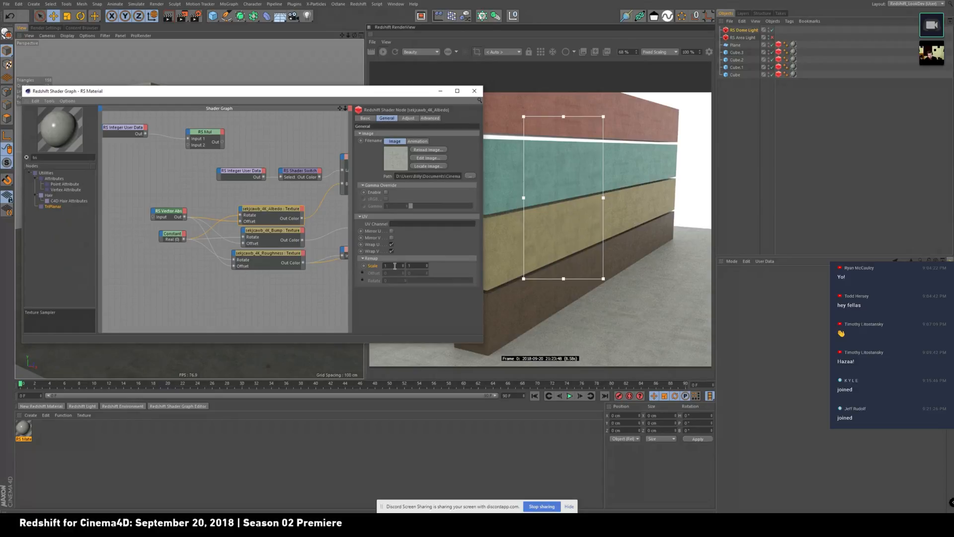
click(161, 213)
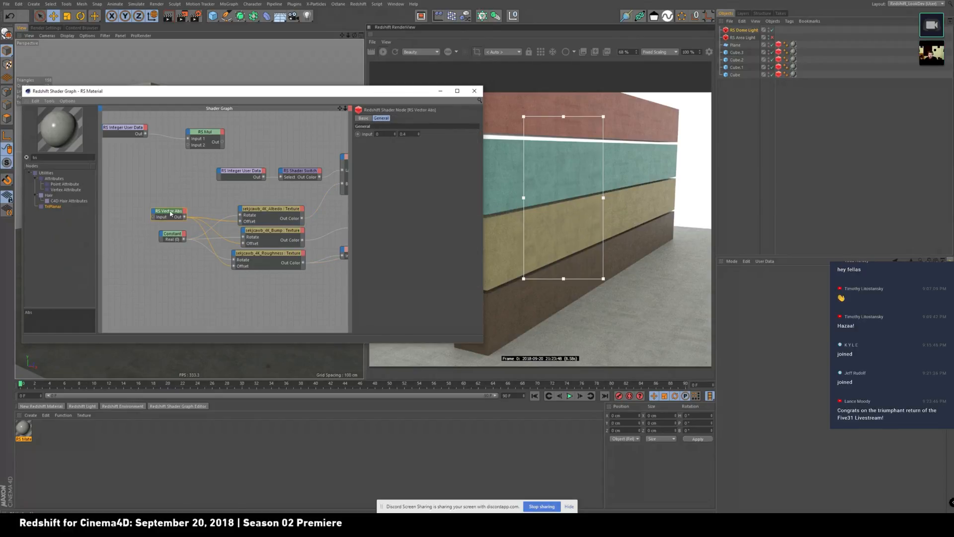
ctrl+drag(171, 214, 242, 212)
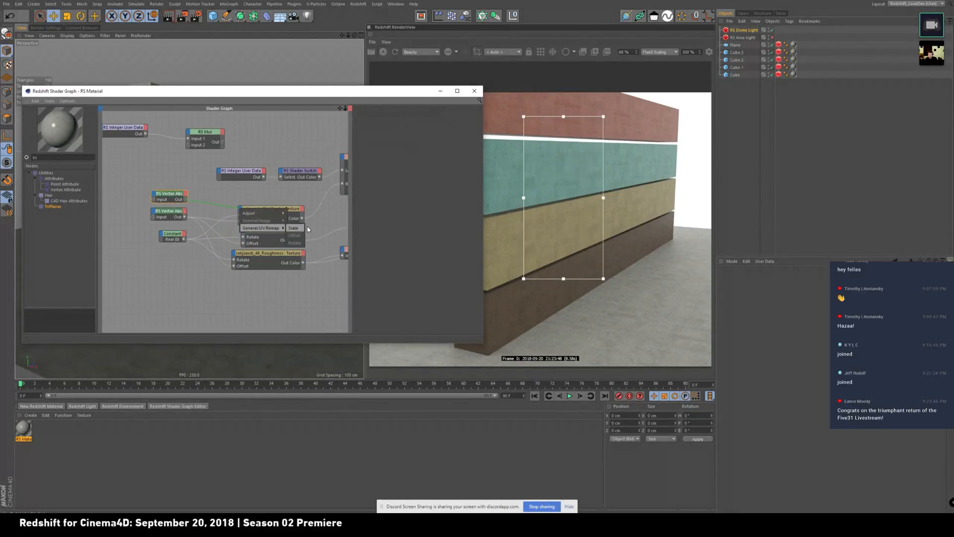
click(296, 229)
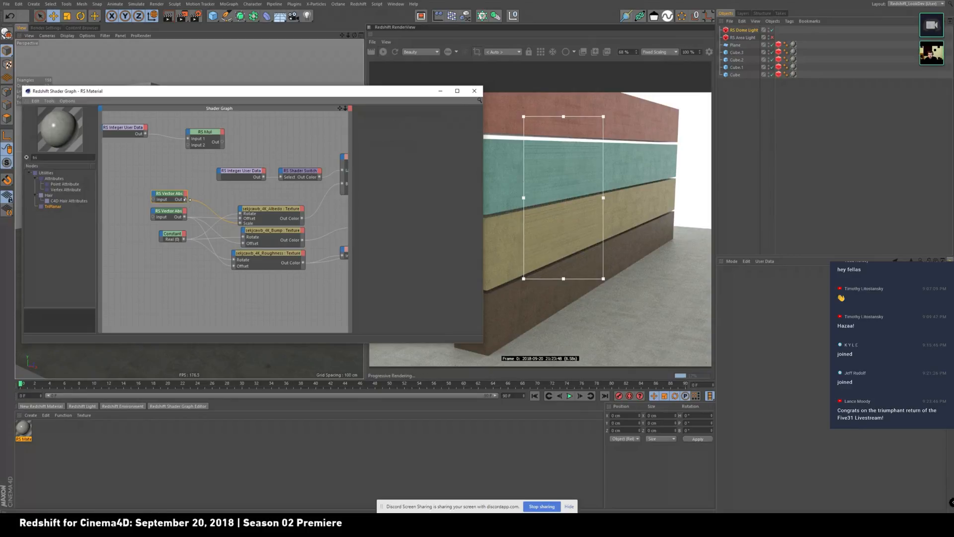
- Connect the duplicated Vector Abs node's output to the Scale inputs of the bump and roughness textures
drag(243, 232, 244, 232)
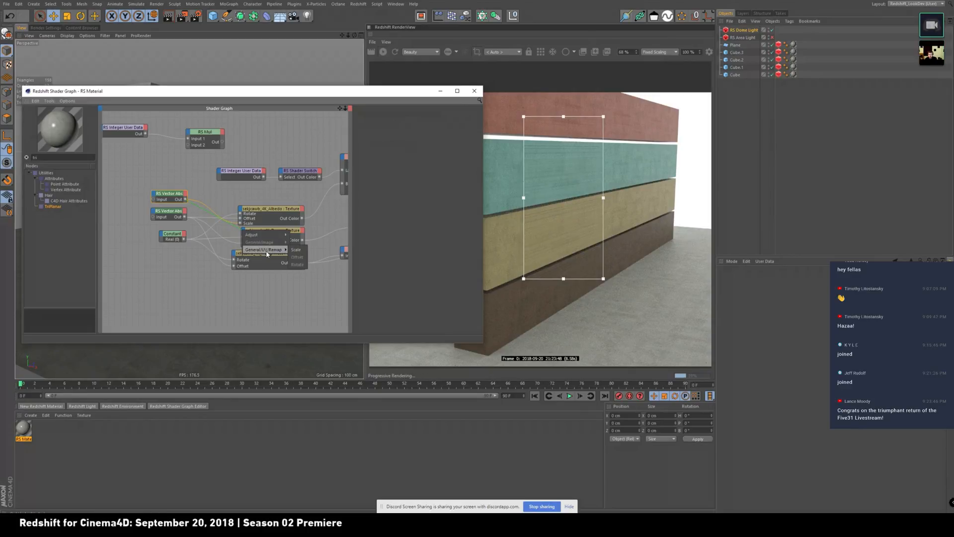
click(298, 252)
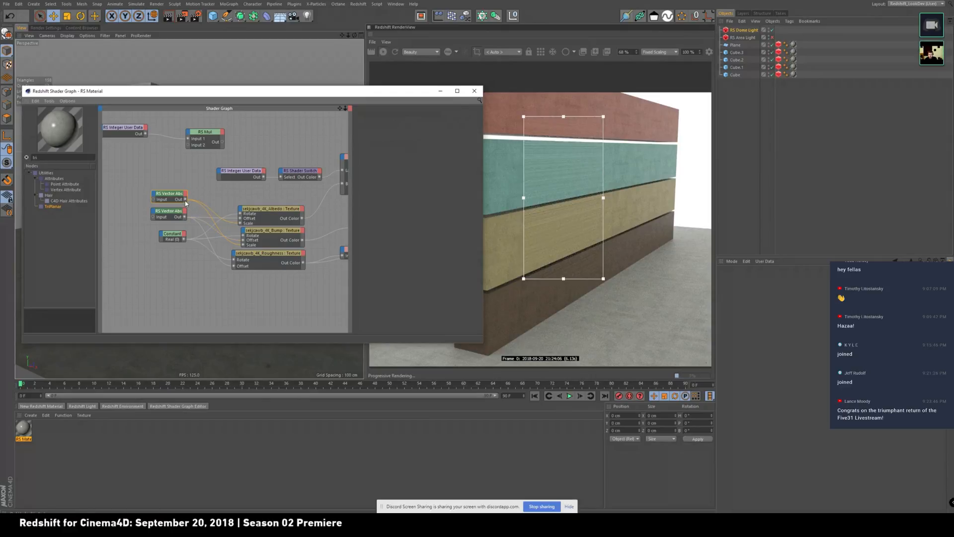
drag(185, 199, 234, 255)
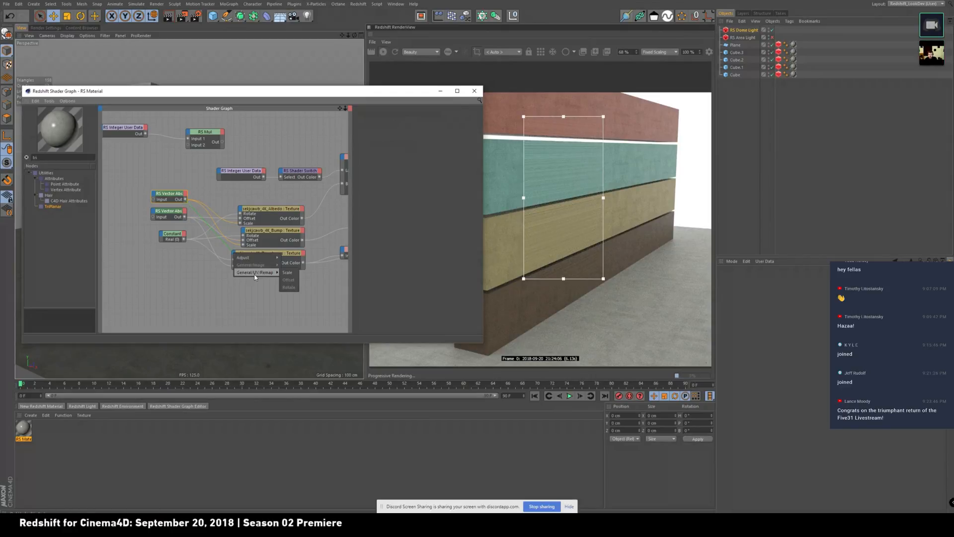
click(291, 286)
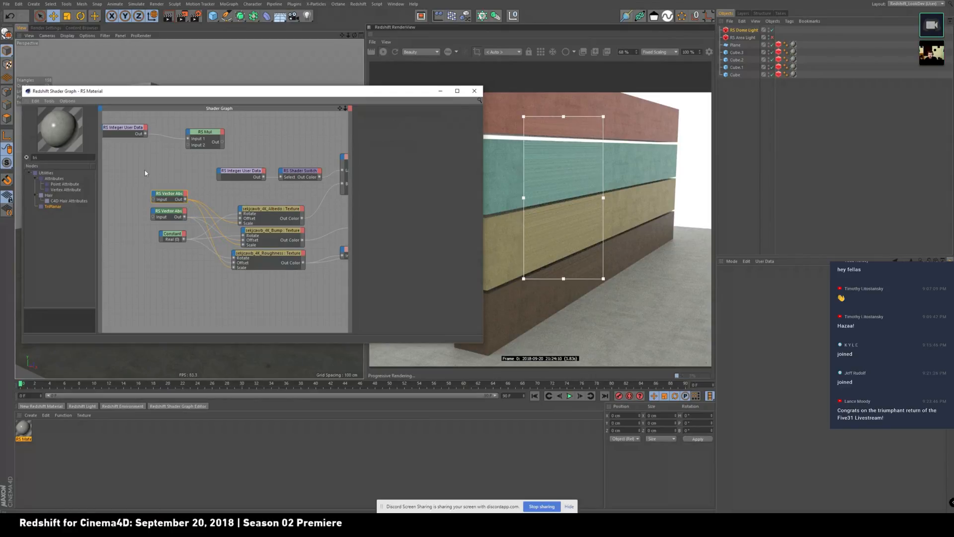
- Set both Input values of the upper Vector Abs node to 1 and try the 2D Vector Field interface for that parameter
click(164, 194)
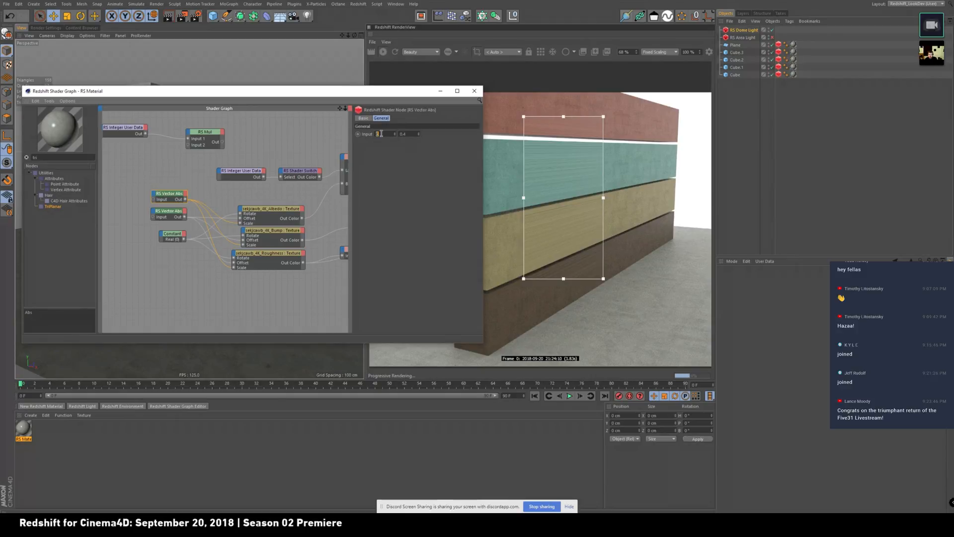
text(1)
key(Tab)
text(1)
key(Return)
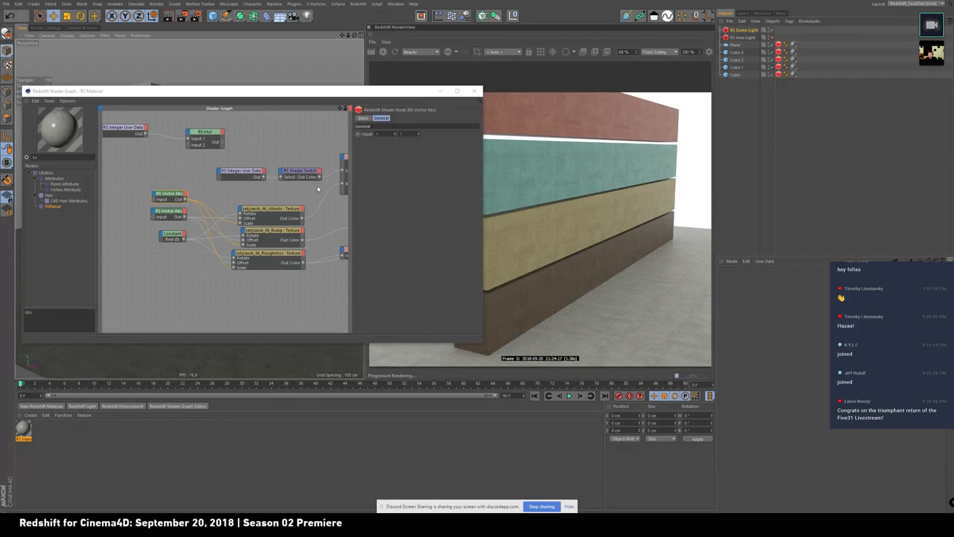
right_click(367, 136)
mouse_move(386, 155)
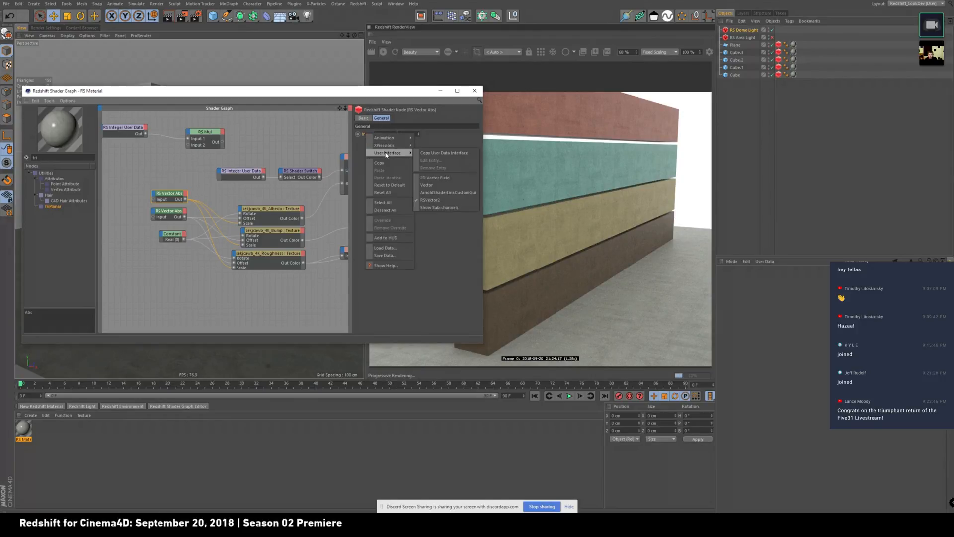
click(433, 178)
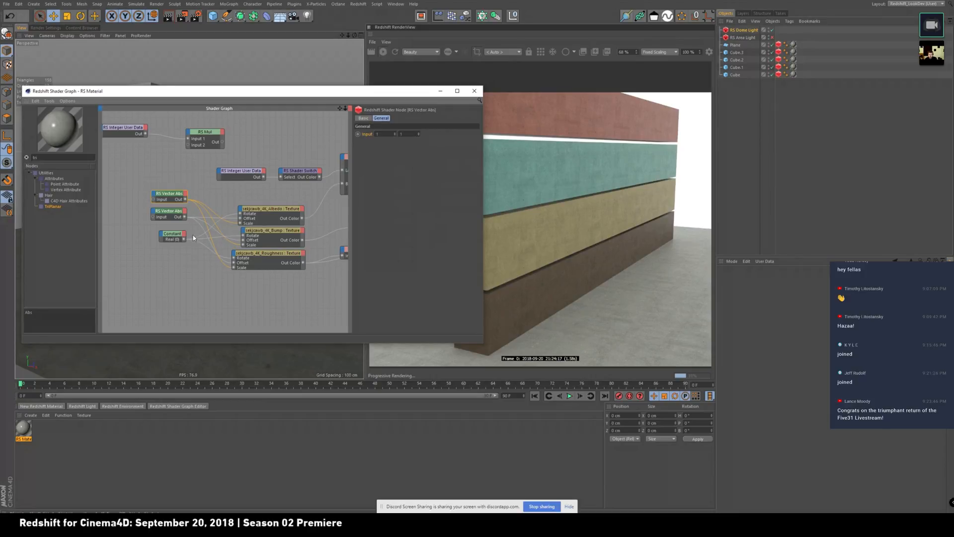
- Try 11 for both Input values of the upper Vector Abs node to test the texture scale
click(176, 233)
click(167, 189)
click(167, 191)
click(386, 134)
click(378, 135)
key(Tab)
text(2)
key(Tab)
text(11)
key(Return)
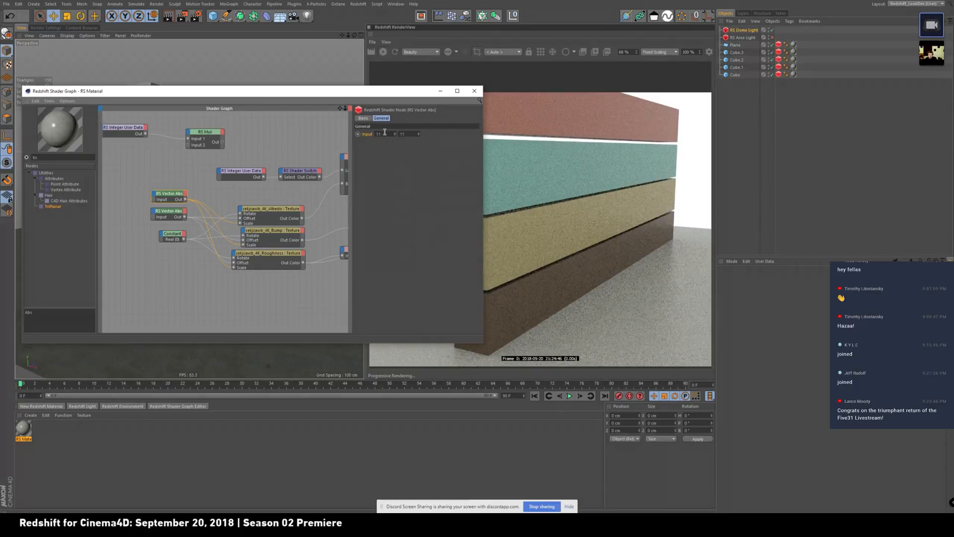
- Choose RSVector2 as the user interface of the upper Vector Abs node's Input parameter
mouse_move(381, 95)
mouse_down()
mouse_move(386, 122)
mouse_move(391, 81)
mouse_up()
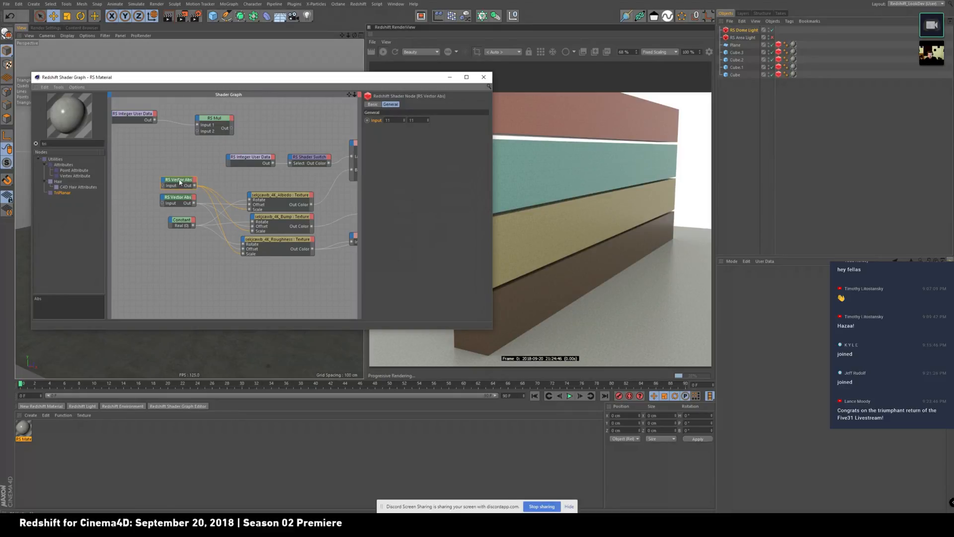
right_click(181, 184)
key(Escape)
right_click(380, 121)
mouse_move(405, 141)
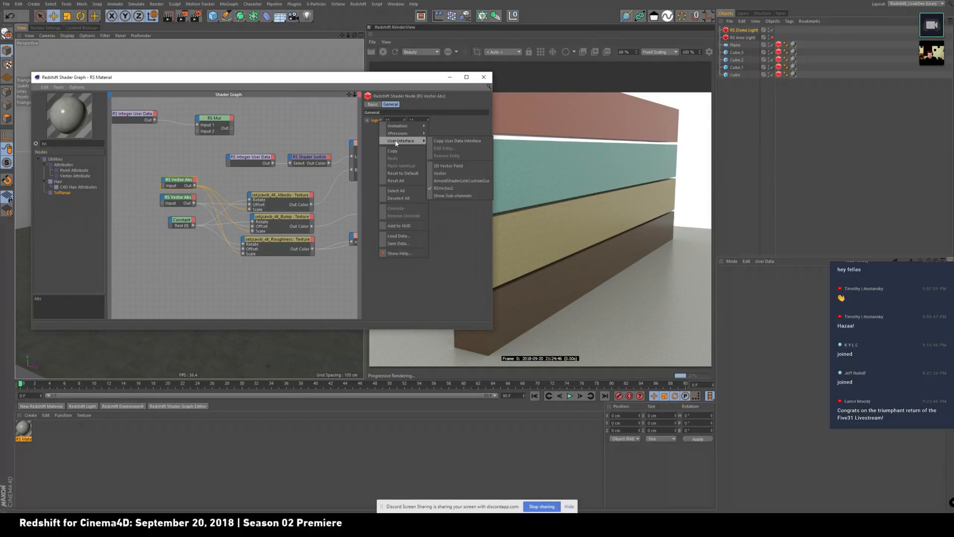
click(447, 188)
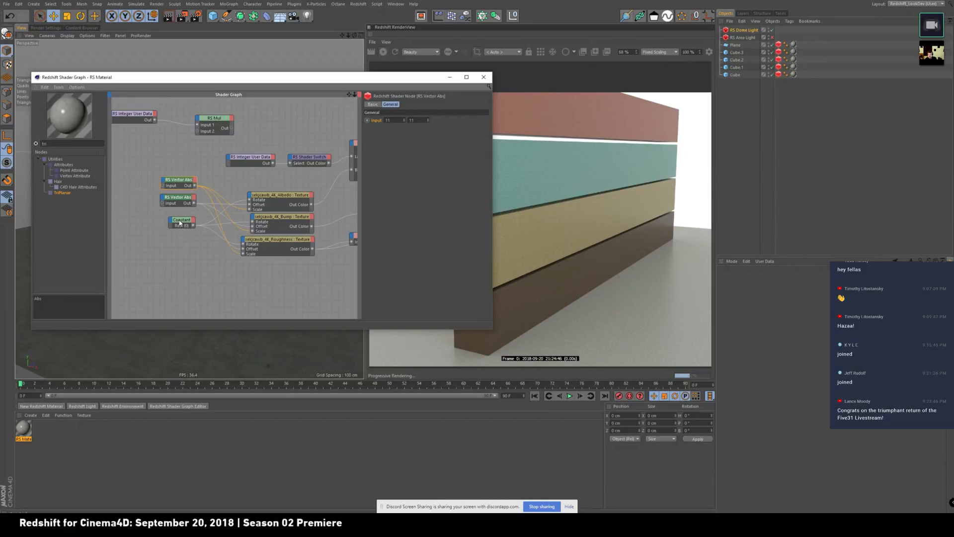
- Rearrange the Constant and lower Integer User Data nodes, and connect the user data output to the lower Vector Abs node's Input
drag(169, 224, 155, 221)
click(157, 220)
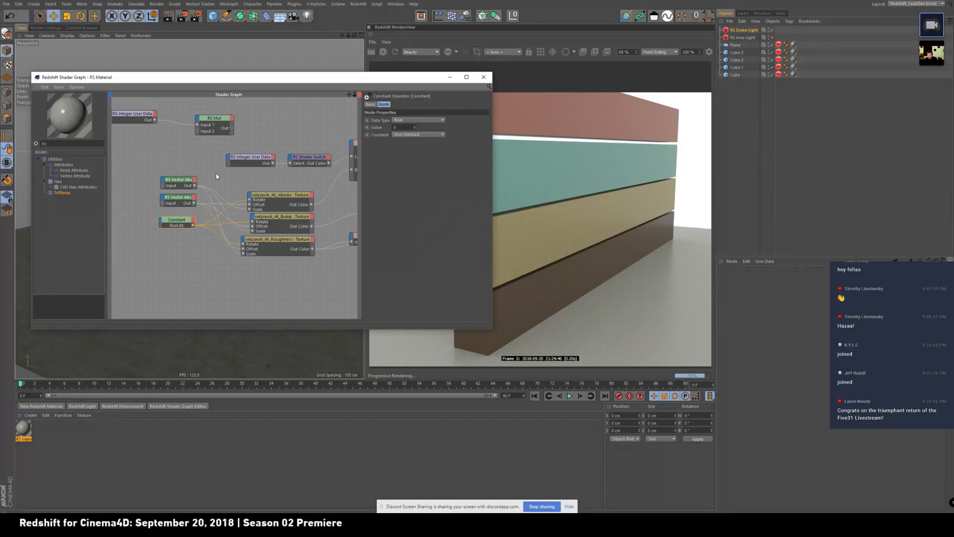
drag(261, 159, 222, 160)
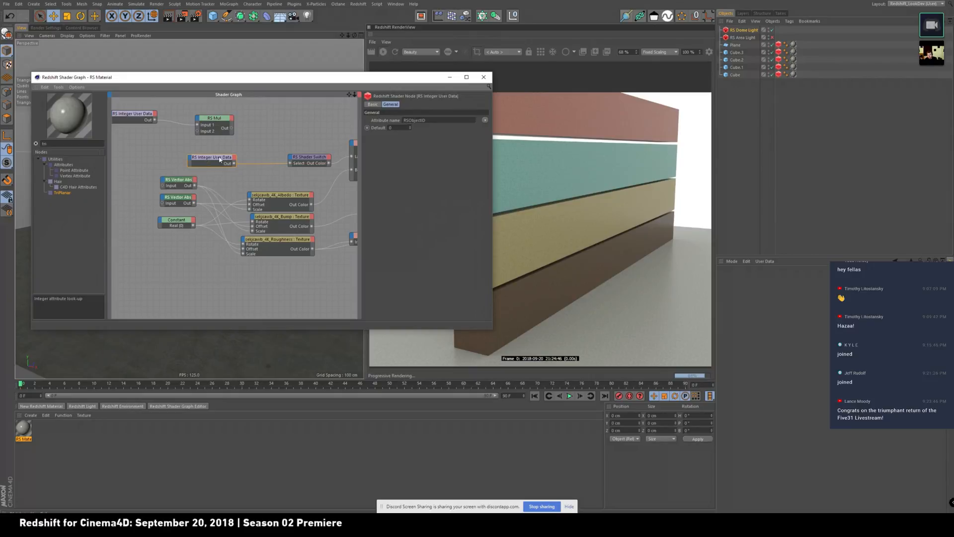
drag(214, 159, 236, 153)
drag(236, 153, 180, 150)
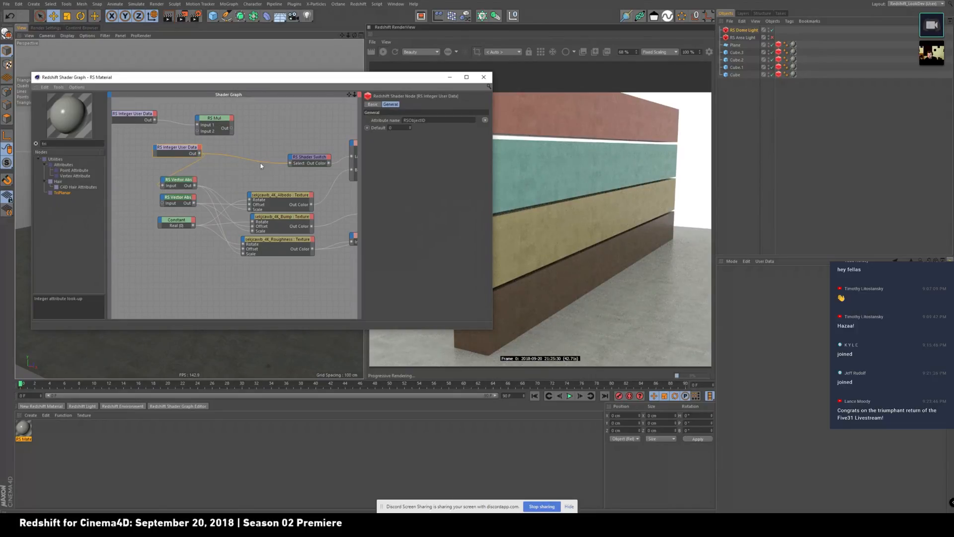
- Set both Input values of the upper Vector Abs node to 2
drag(311, 79, 270, 242)
alt+drag(254, 170, 174, 185)
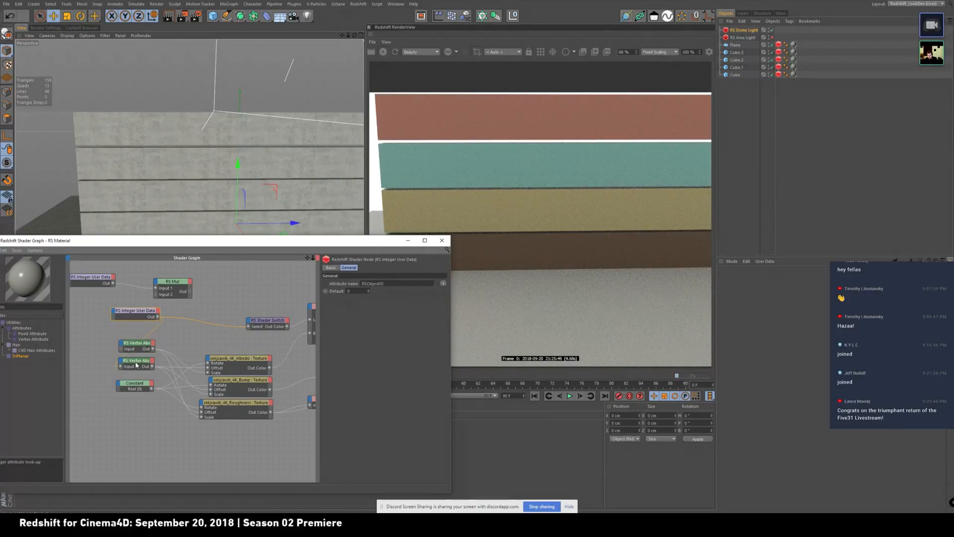
click(137, 344)
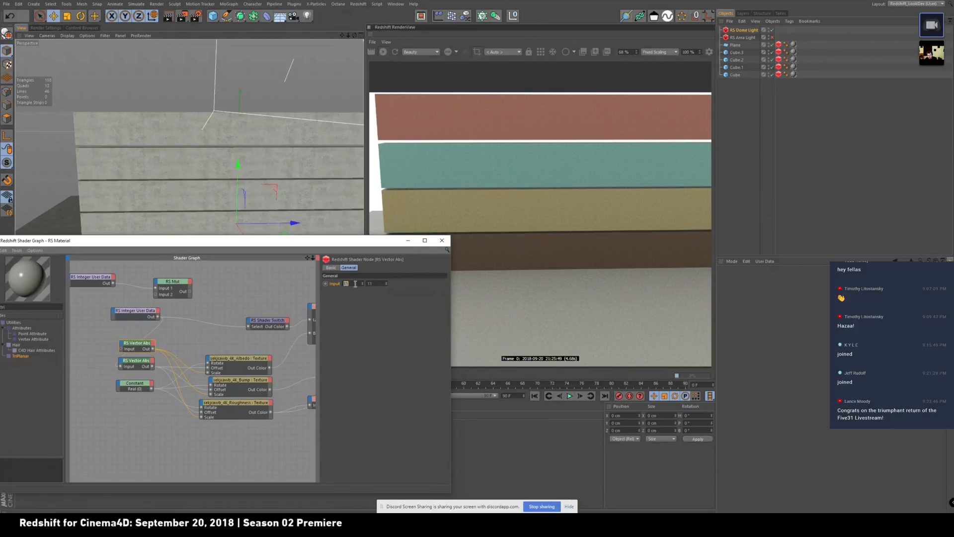
text(2)
key(Return)
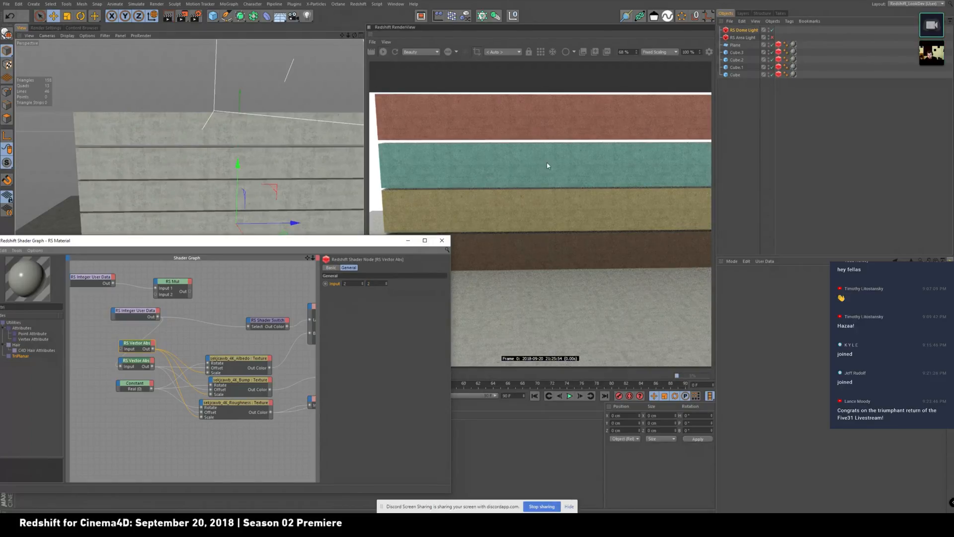
- Search the node list for "rem" to look for a remapping node, and clear the search
click(149, 313)
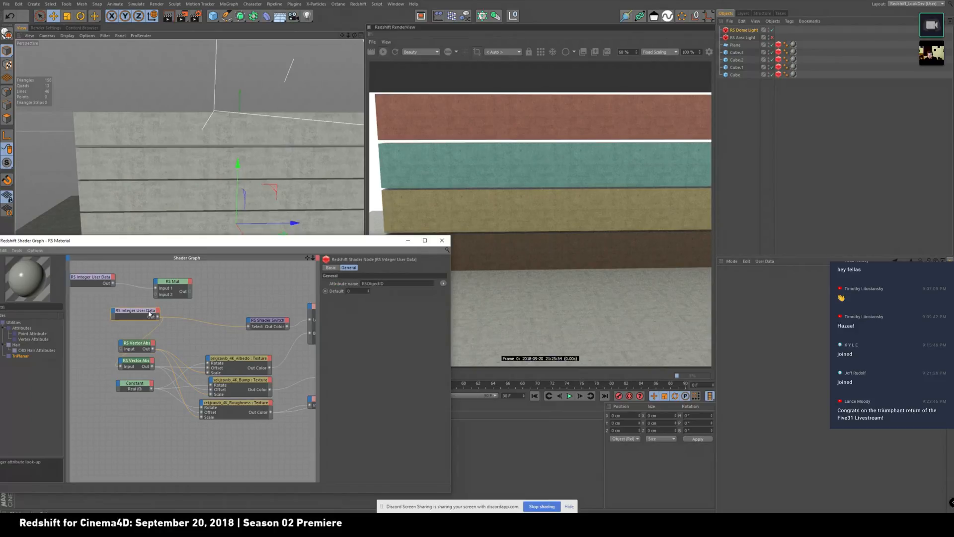
drag(268, 240, 384, 226)
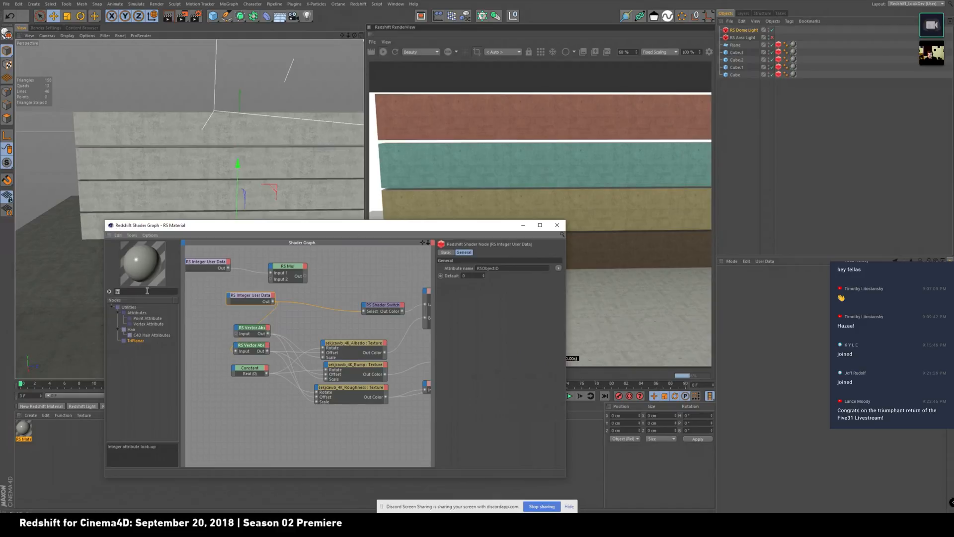
text(rem)
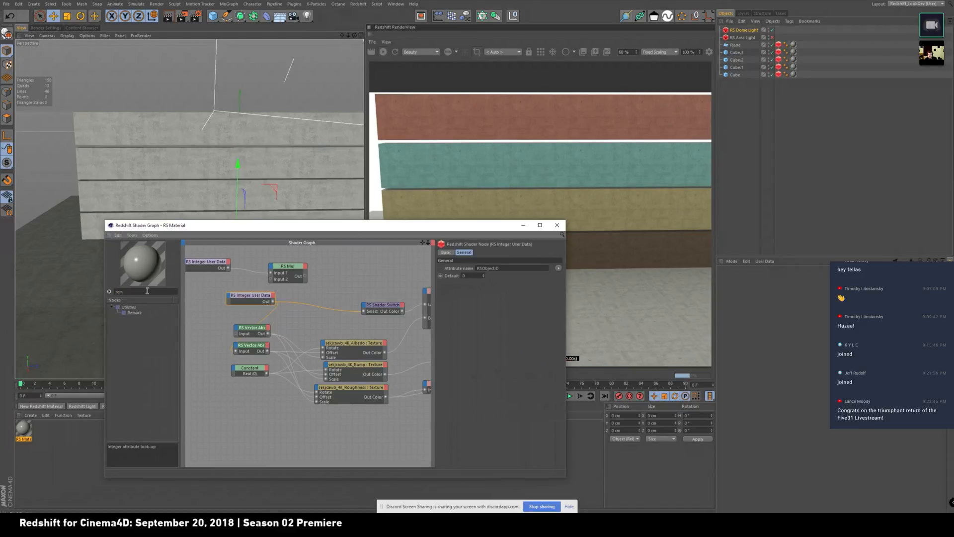
key(BackSpace)
key(BackSpace)
key(BackSpace)
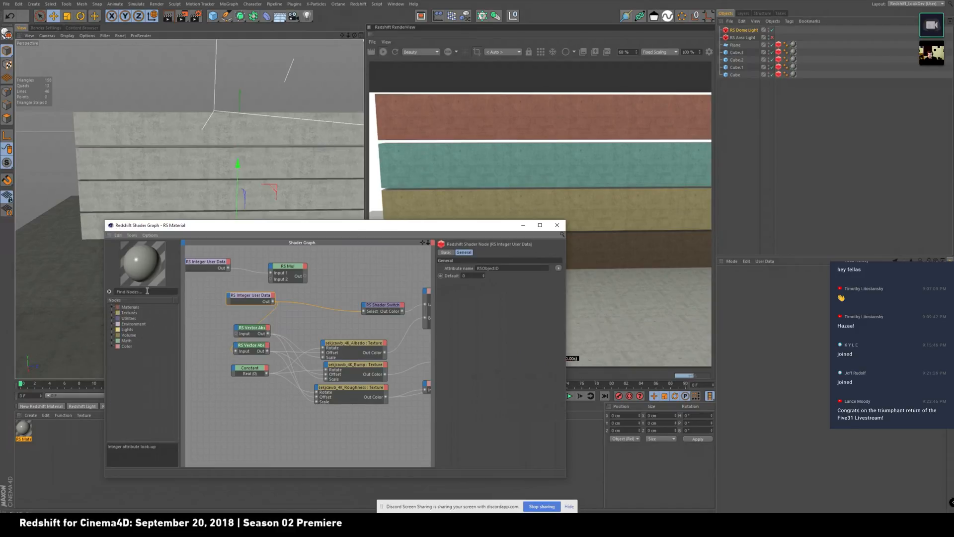
- Examine the Scalar nodes in the Math category for one that remaps a value range
click(113, 341)
click(117, 352)
scroll(118, 351, up, 3)
click(117, 351)
click(117, 347)
click(118, 347)
click(117, 347)
click(116, 346)
click(118, 347)
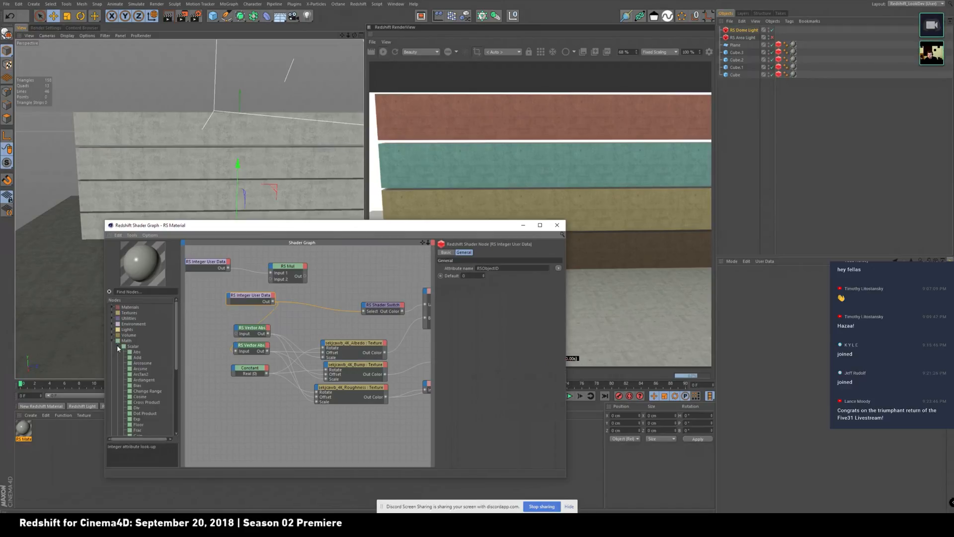
scroll(147, 363, down, 5)
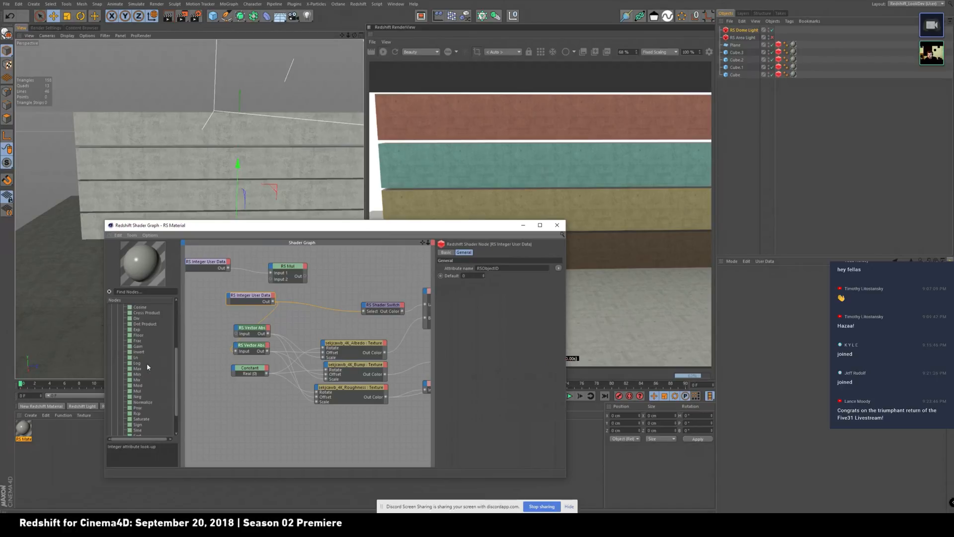
scroll(147, 365, down, 2)
scroll(147, 366, up, 7)
- Find the scalar Change Range node with "rang", add it below the Constant node, and set its Old Range Max to 5
click(139, 292)
text(rang)
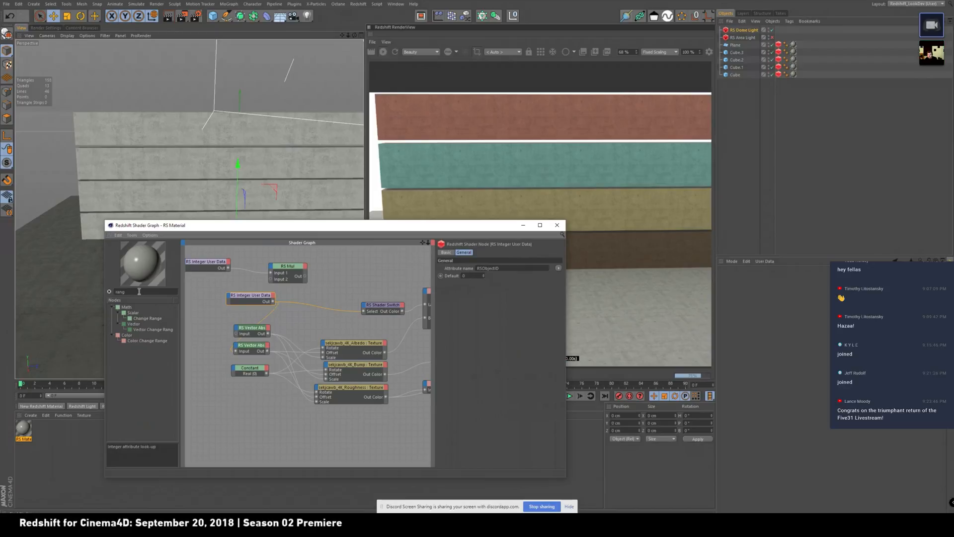
drag(149, 322, 234, 401)
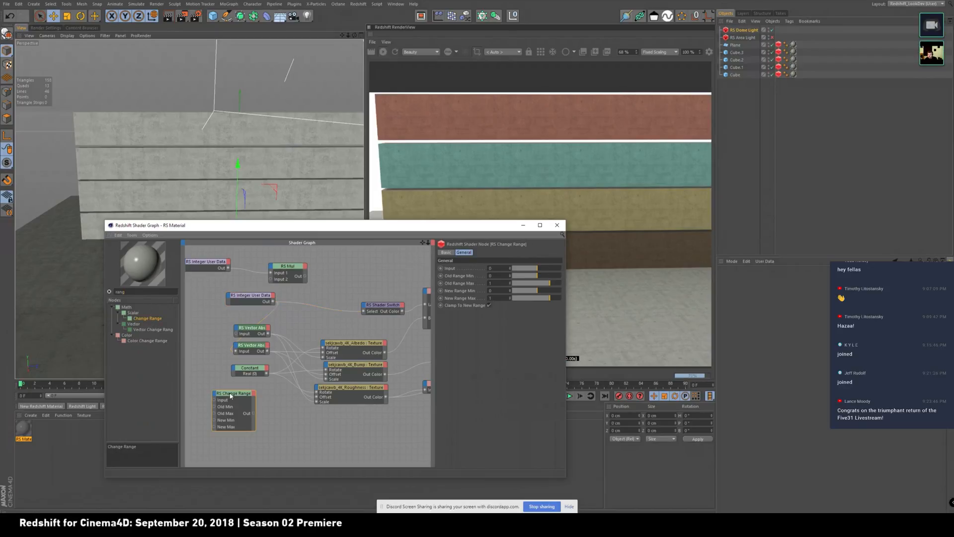
click(472, 276)
click(497, 284)
key(Return)
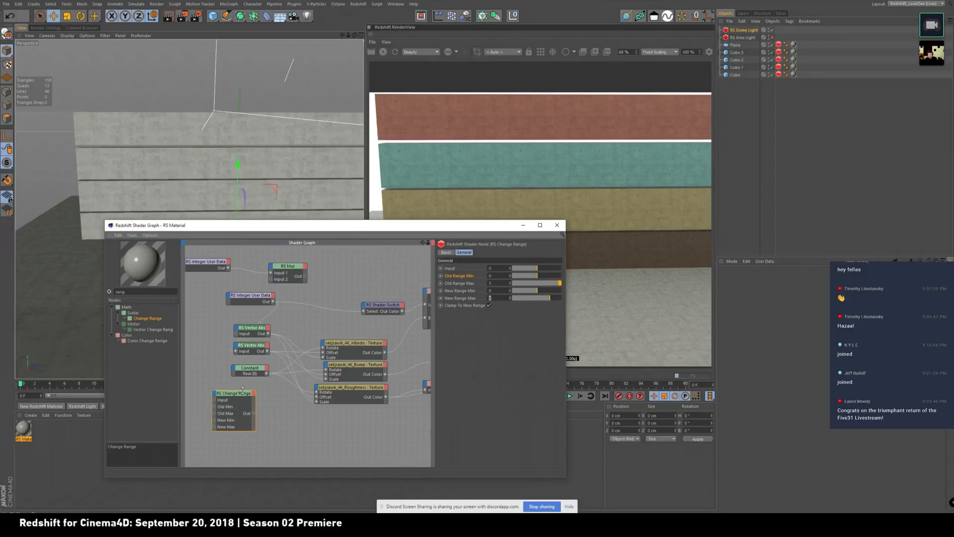
- Wire the Change Range node between the lower Integer User Data node and the lower Vector Abs node, spacing the nodes out
drag(273, 302, 193, 302)
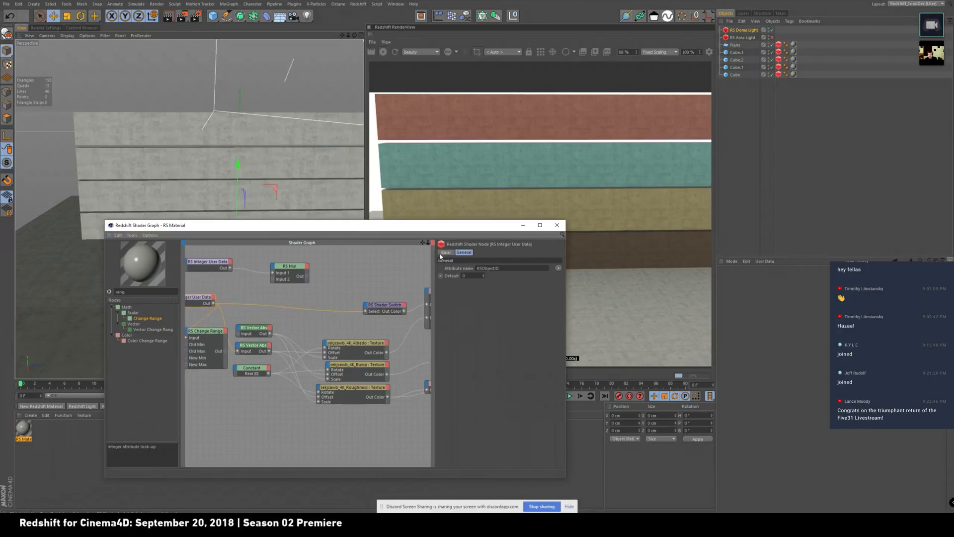
alt+middle_drag(240, 306, 345, 287)
drag(297, 282, 250, 288)
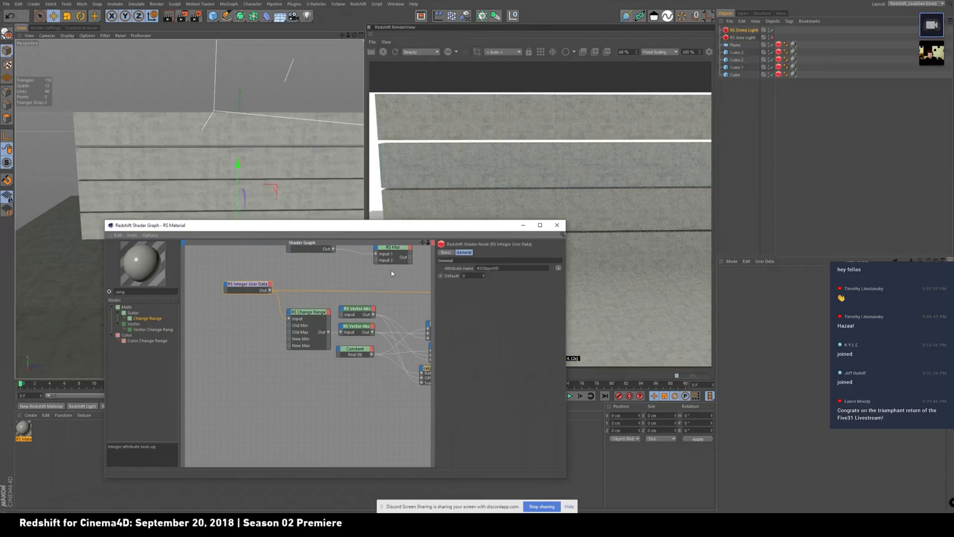
- Inspect the Change Range, Integer User Data and Shader Switch settings, and disconnect the user data from the Change Range input
drag(393, 228, 368, 242)
click(283, 327)
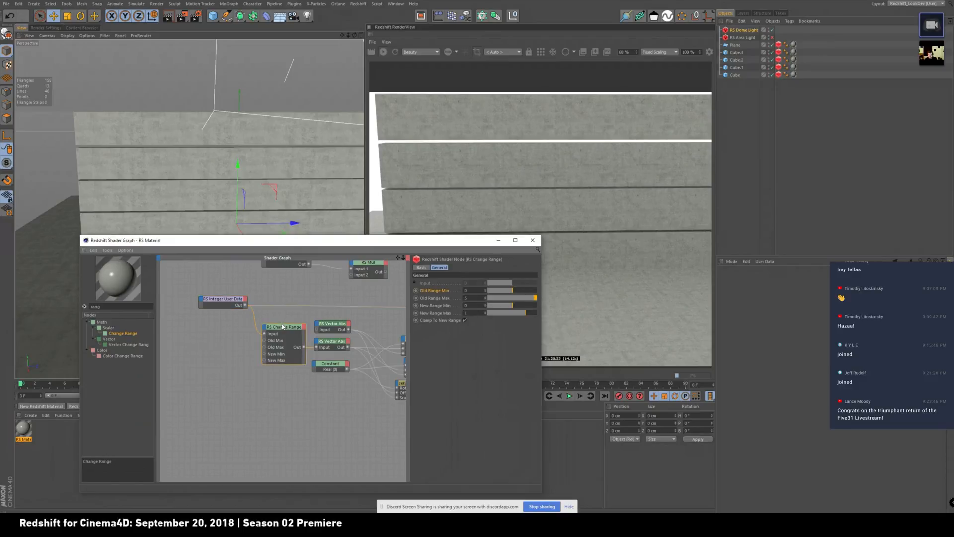
click(224, 304)
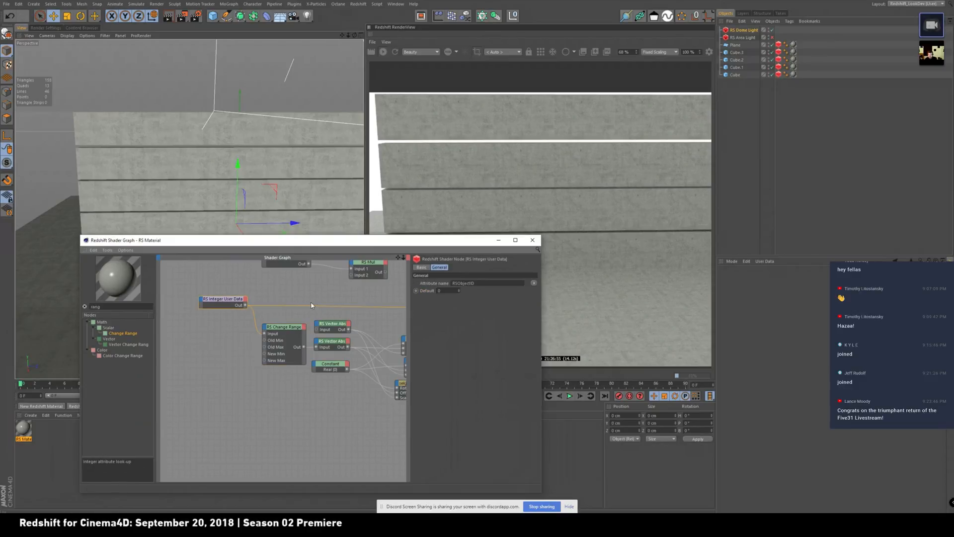
middle_drag(224, 304, 83, 306)
drag(403, 244, 433, 245)
drag(356, 304, 338, 297)
middle_drag(369, 268, 442, 259)
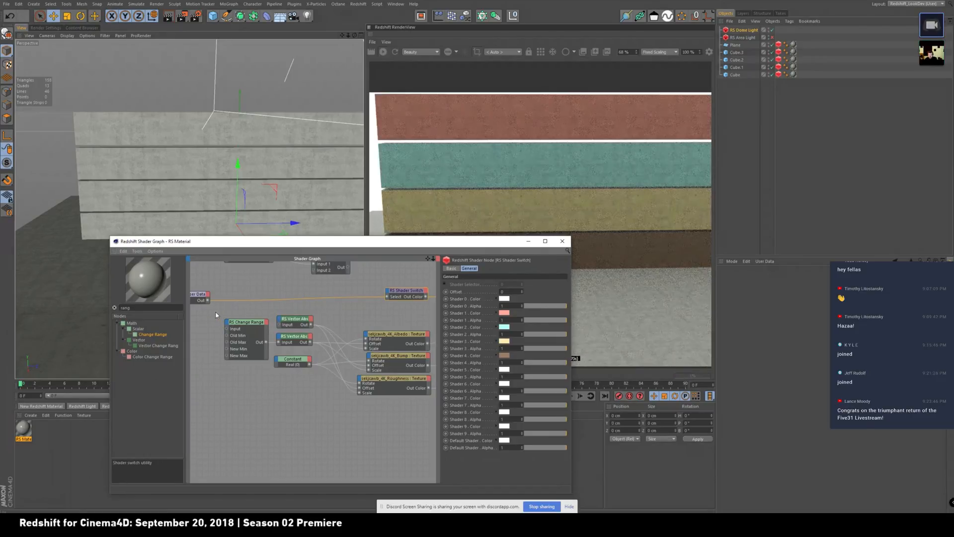
- Turn off Clamp To New Range on the Change Range node and reconnect the Integer User Data output to its Input
drag(246, 322, 224, 322)
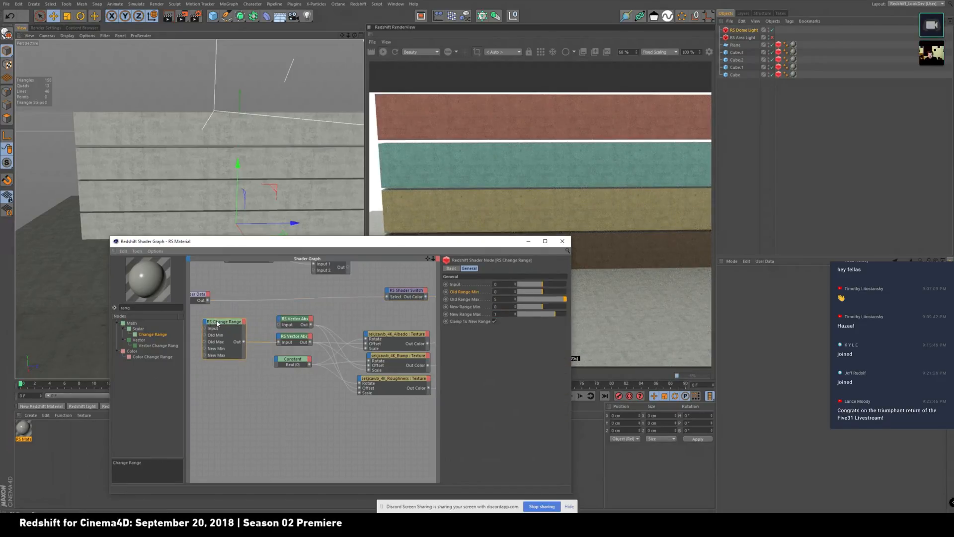
drag(207, 300, 206, 328)
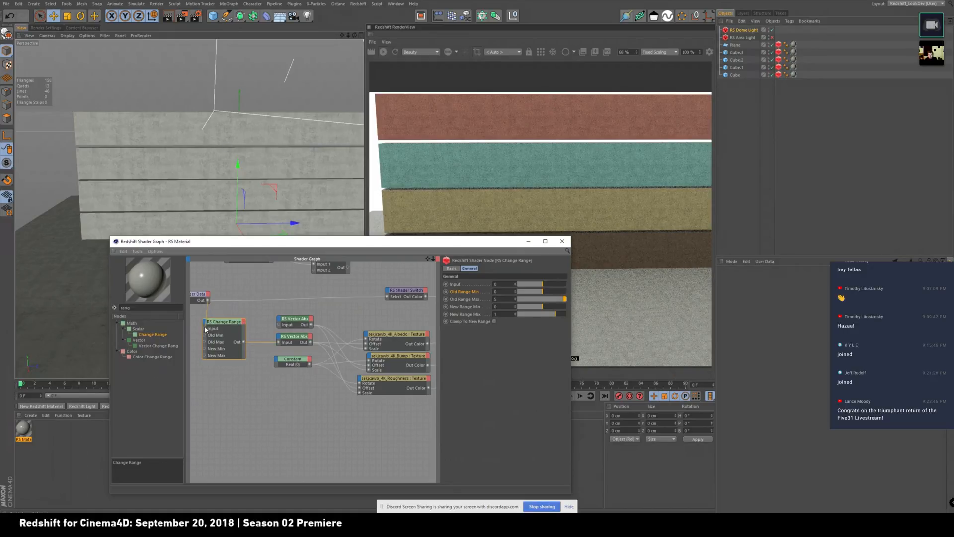
- Set the Change Range node's Old Range Max to 1
click(507, 300)
text(1)
key(Return)
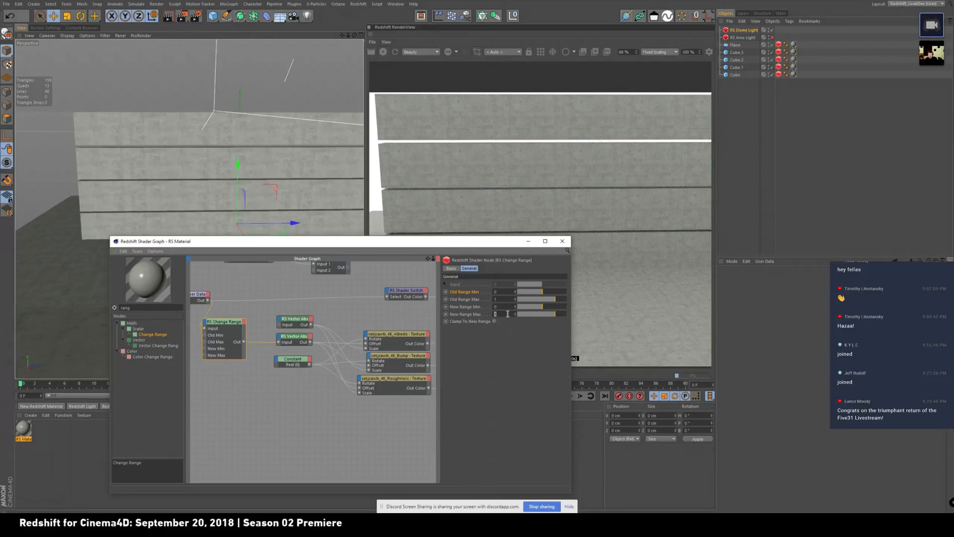
- Set the Change Range node's New Range Max to 0.2
text(0.2)
key(Return)
- Replace the Change Range node with a Vector Change Range node and connect the Integer User Data output to its Input
alt+middle_drag(230, 314, 254, 312)
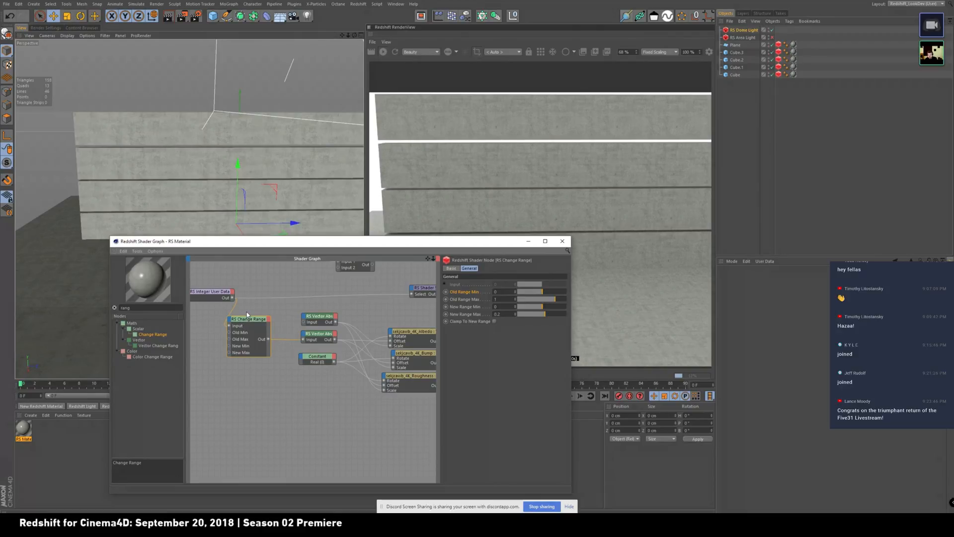
drag(154, 347, 255, 381)
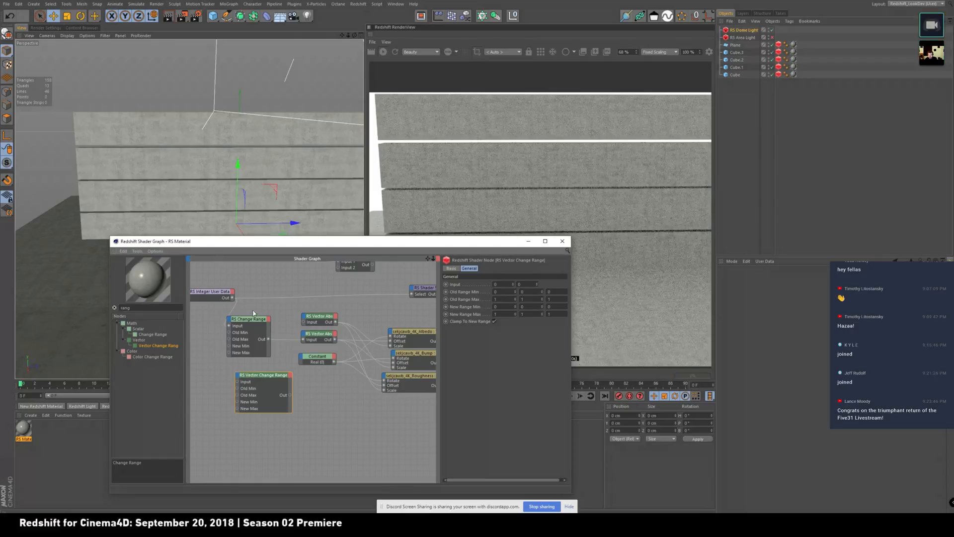
click(258, 334)
key(Delete)
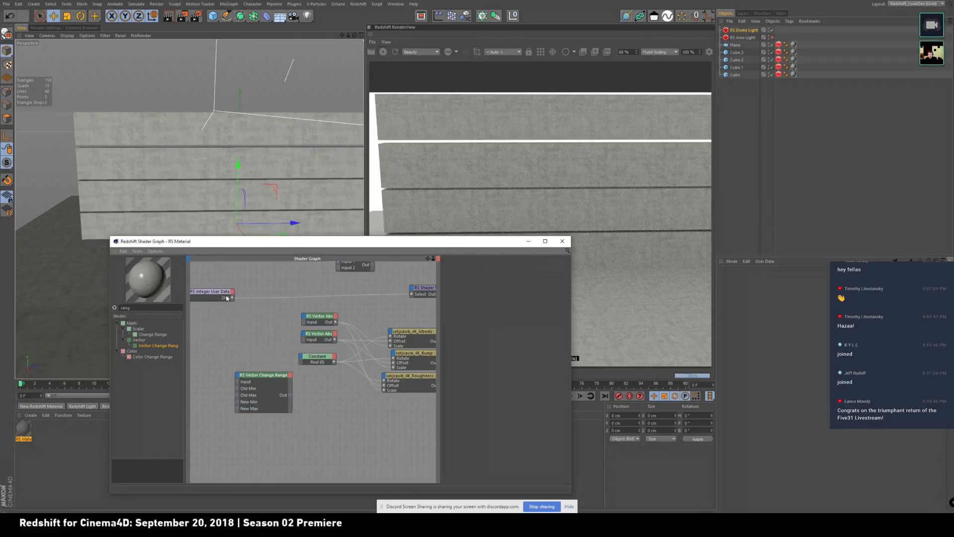
drag(232, 297, 238, 377)
drag(283, 400, 266, 342)
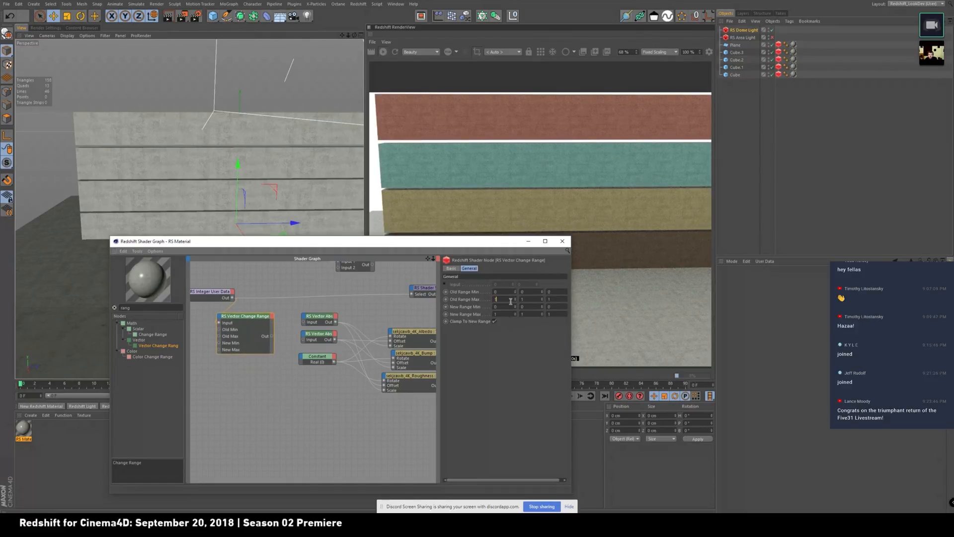
- Set the Vector Change Range node's Old Range Max to 5 on all components and connect its output to the lower Vector Abs node
text(5)
key(Tab)
drag(273, 341, 305, 342)
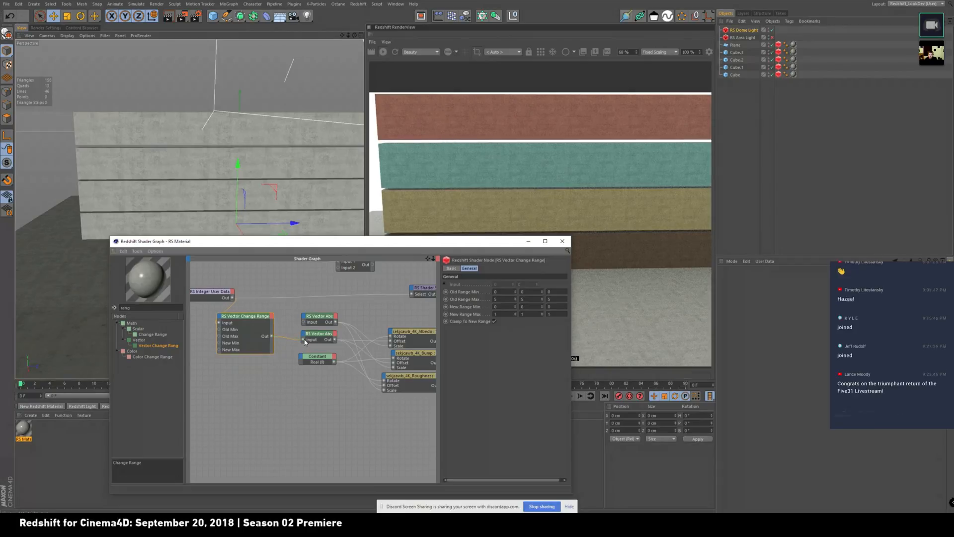
- Set all three New Range Max components of the Vector Change Range node to 0.4
drag(485, 244, 462, 262)
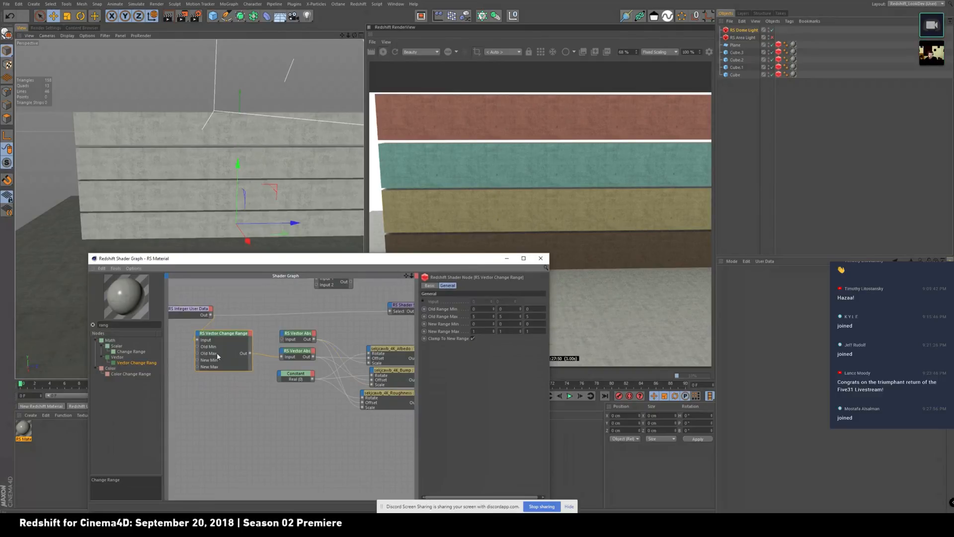
click(482, 331)
text(0.4)
key(Tab)
text(0.4)
key(Tab)
text(0.4)
key(Return)
drag(447, 260, 380, 185)
click(237, 279)
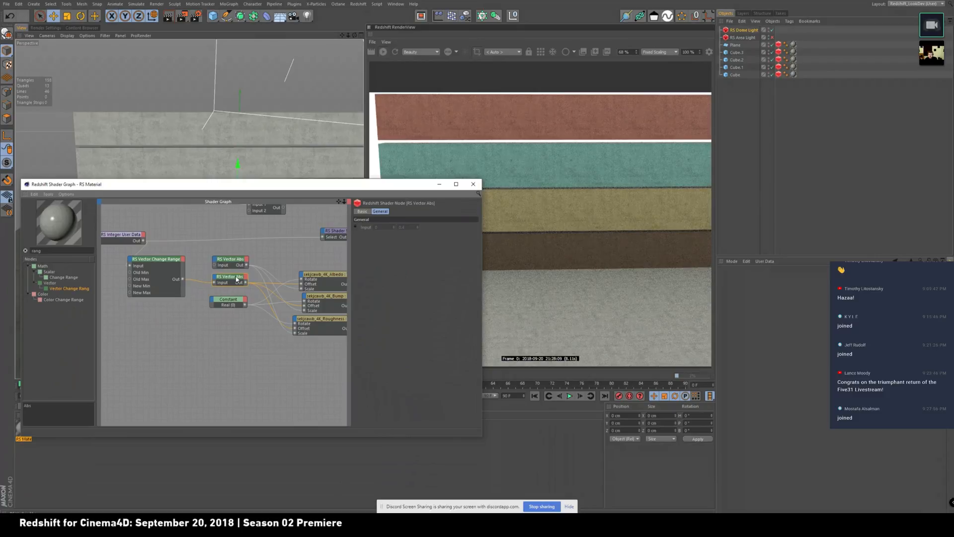
click(166, 265)
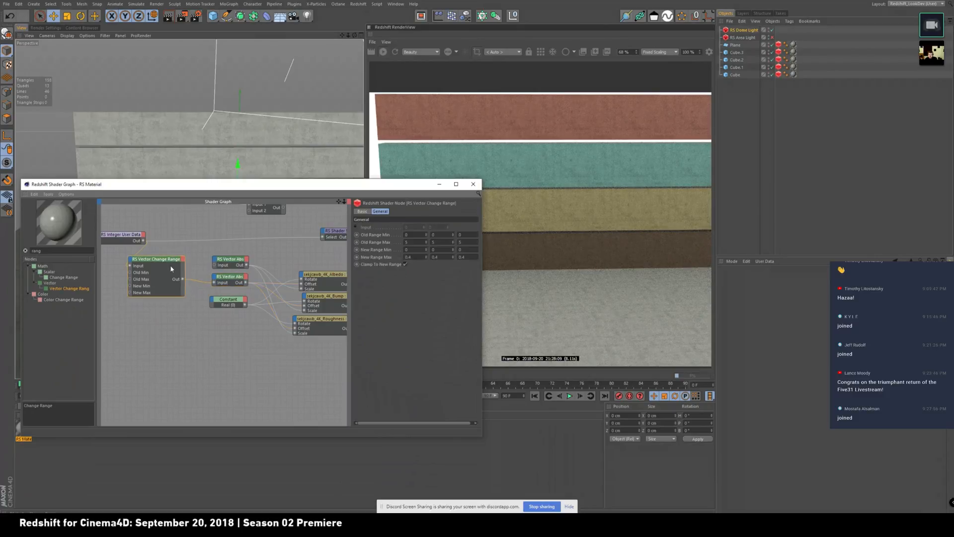
double_click(415, 258)
double_click(413, 249)
key(ctrl+z)
- Shift the Vector Change Range node slightly and set its New Range Max and Old Range Max components to 1
drag(154, 261, 166, 266)
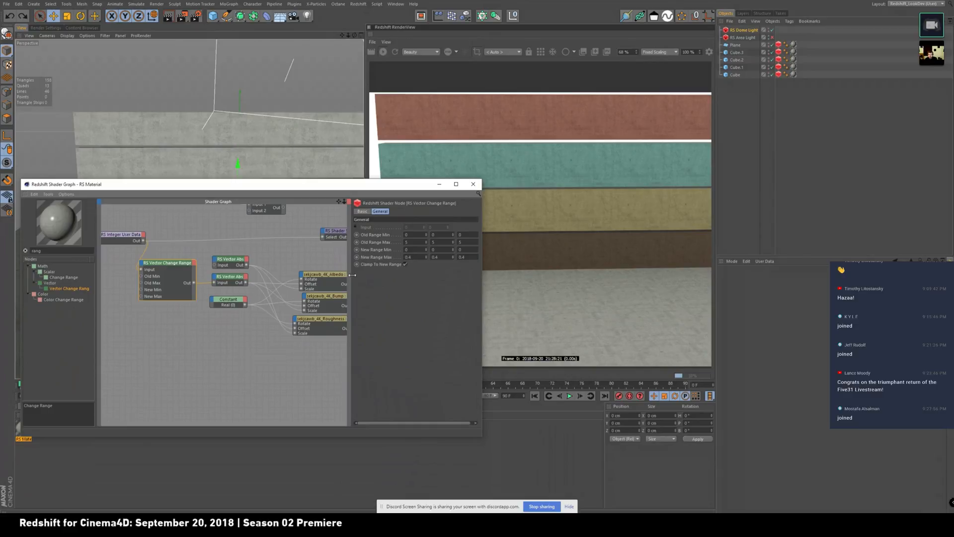
double_click(420, 257)
text(1)
key(Tab)
text(1)
key(Tab)
text(1)
double_click(408, 242)
text(1)
key(Tab)
text(1)
key(Return)
- Move the Integer User Data node higher above the Vector Change Range node and widen the Shader Graph window
drag(408, 190, 452, 229)
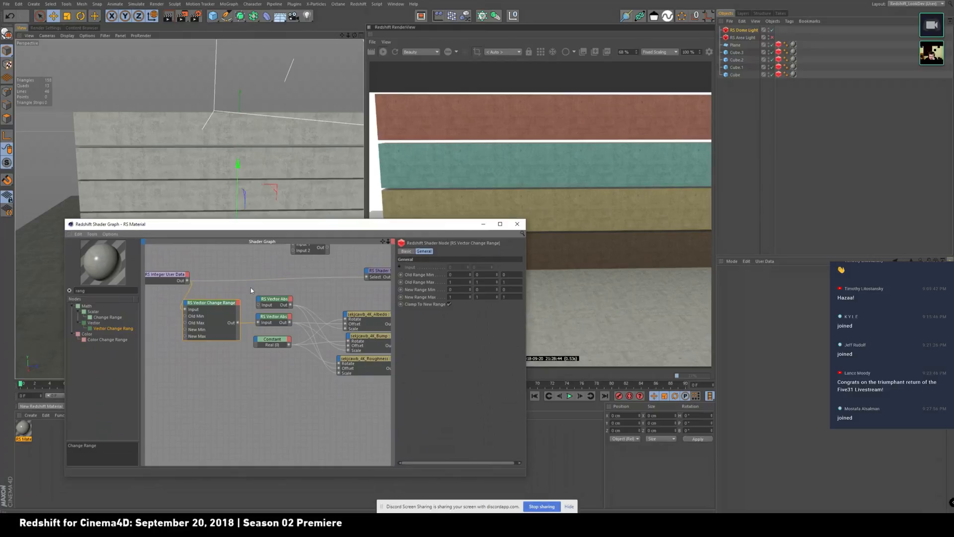
drag(396, 257, 398, 257)
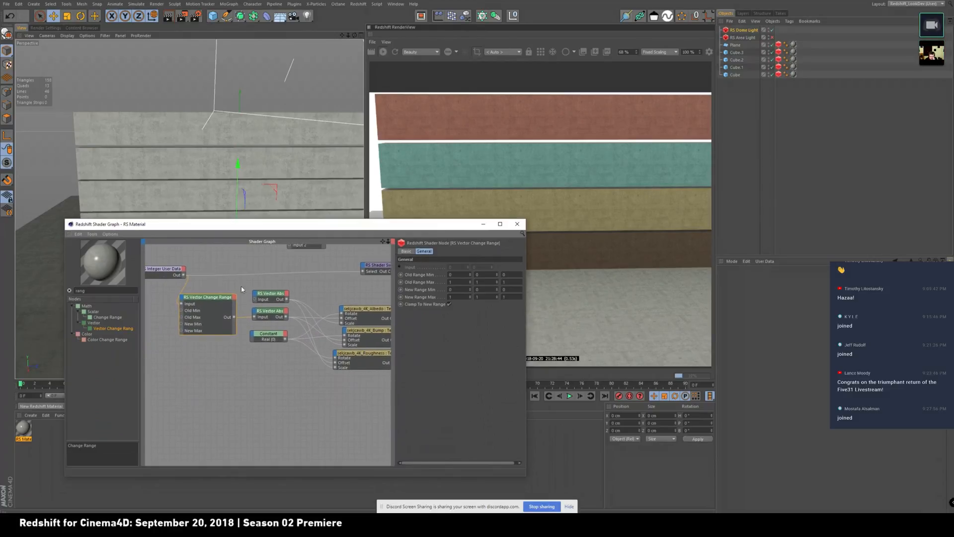
click(163, 260)
drag(162, 262, 166, 259)
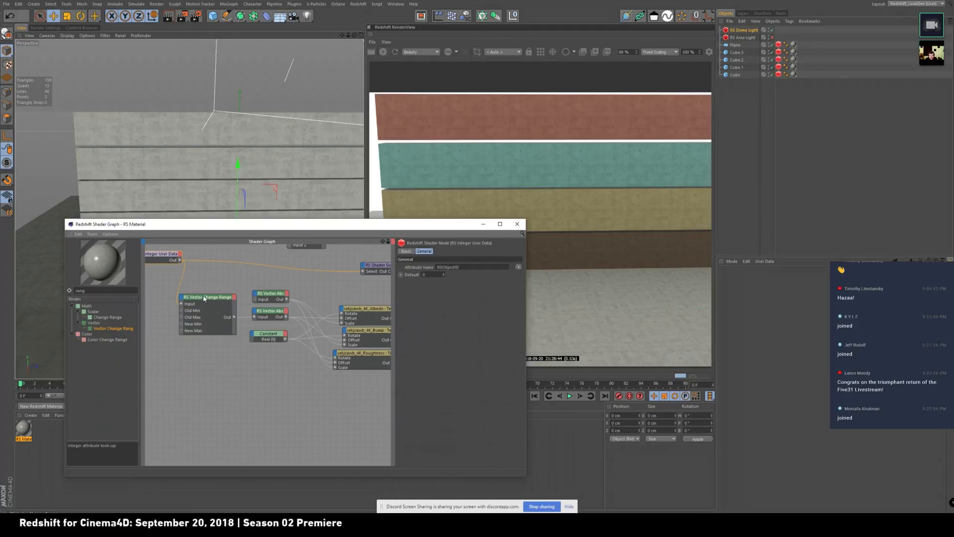
drag(396, 256, 396, 256)
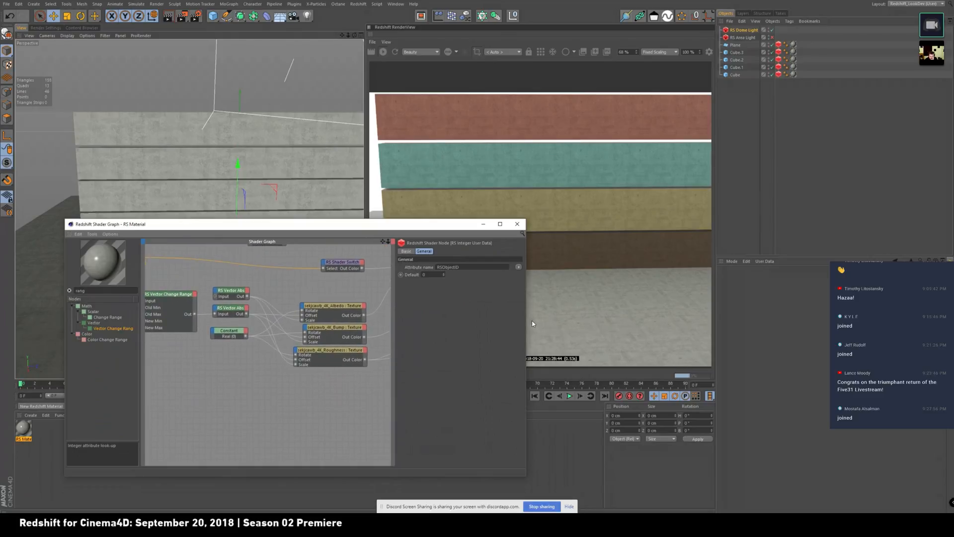
drag(526, 322, 715, 309)
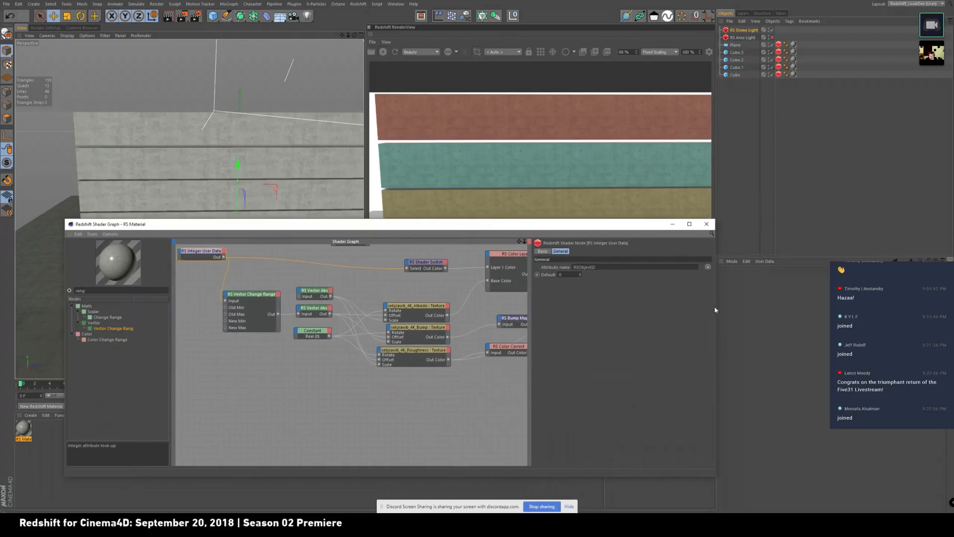
- Rename the Albedo texture node as DIFFUSE
click(419, 314)
click(548, 253)
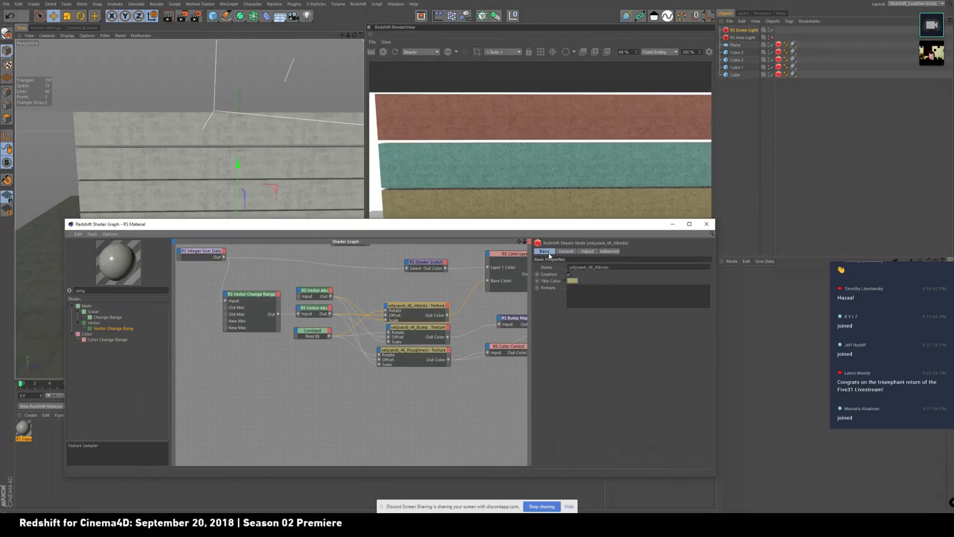
double_click(618, 268)
text(DIFFUSE)
key(Return)
- Rename the Bump texture node as BUMP
click(409, 329)
double_click(621, 267)
drag(621, 267, 560, 268)
text(BUMP)
key(Return)
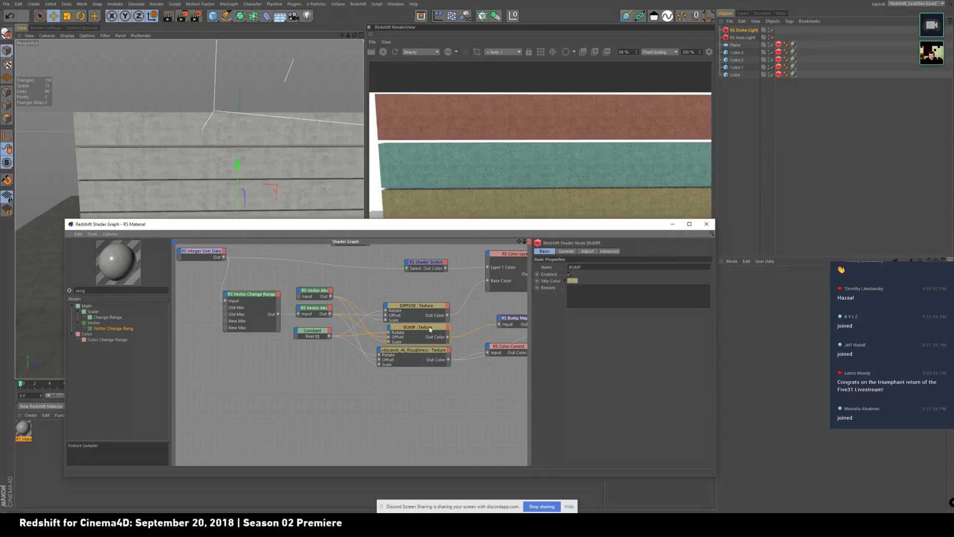
- Examine the image file path of the BUMP texture node
click(569, 252)
drag(588, 309, 694, 308)
click(642, 310)
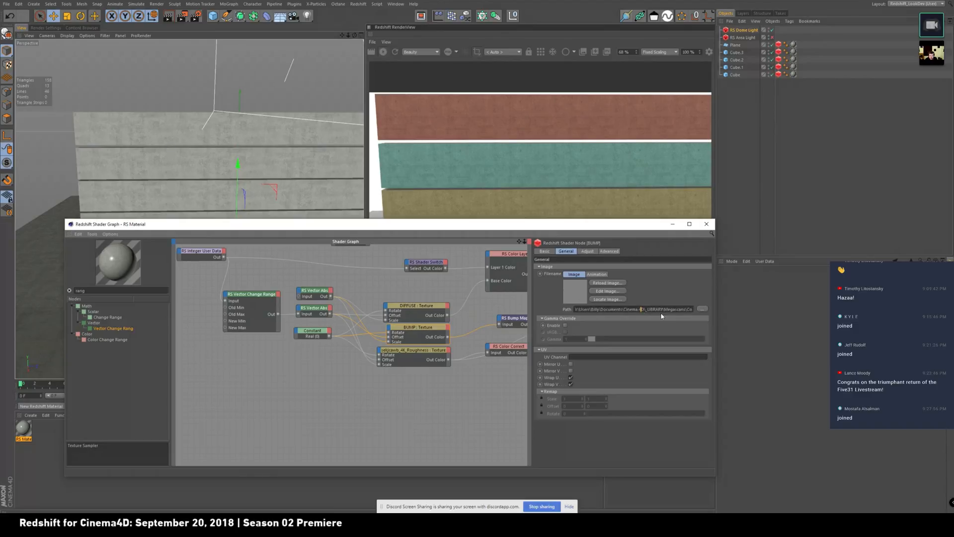
drag(694, 309, 572, 308)
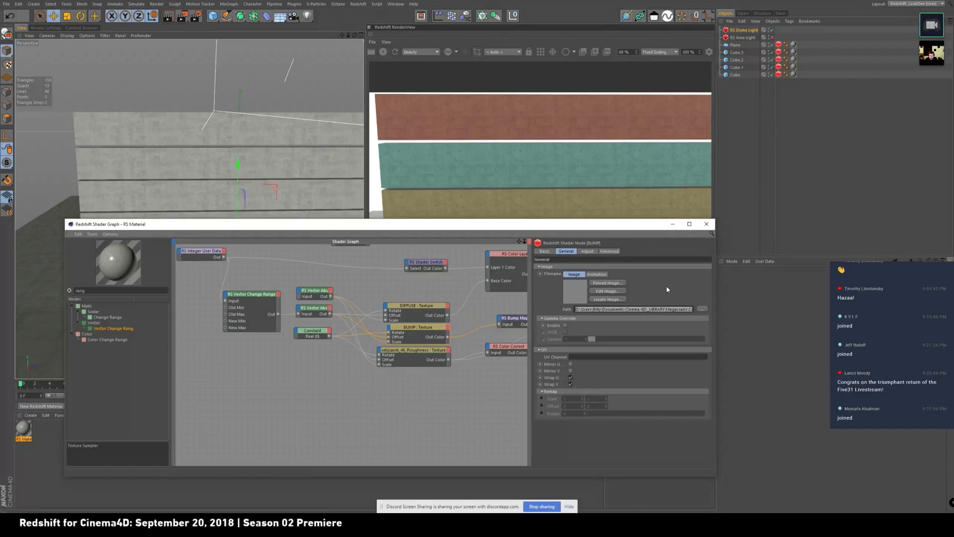
- Rename the roughness texture node in the shader graph to REFL ROUGH
click(414, 350)
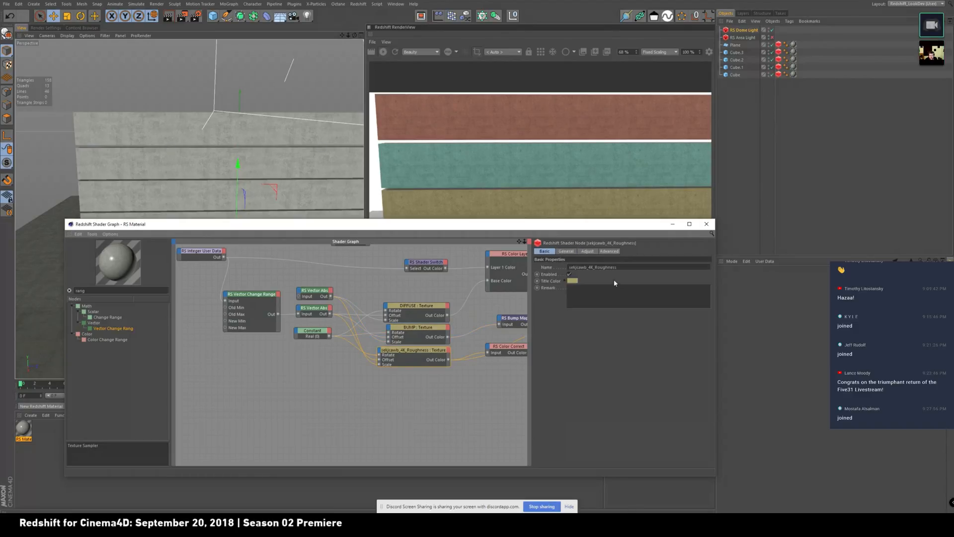
double_click(601, 267)
text(REFL ROUGH)
key(Return)
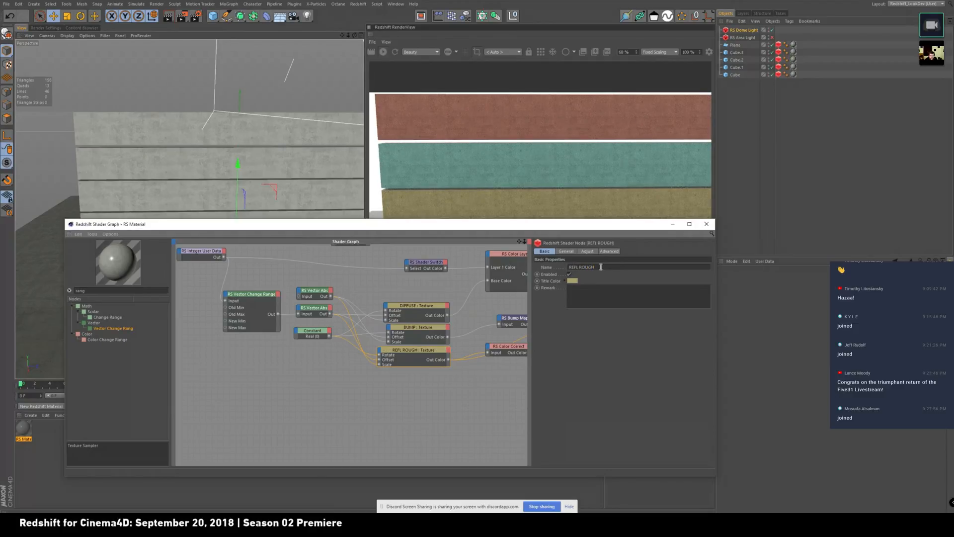
- Delete the RS Vector Change Range node from the shader graph
alt+middle_drag(477, 257, 468, 365)
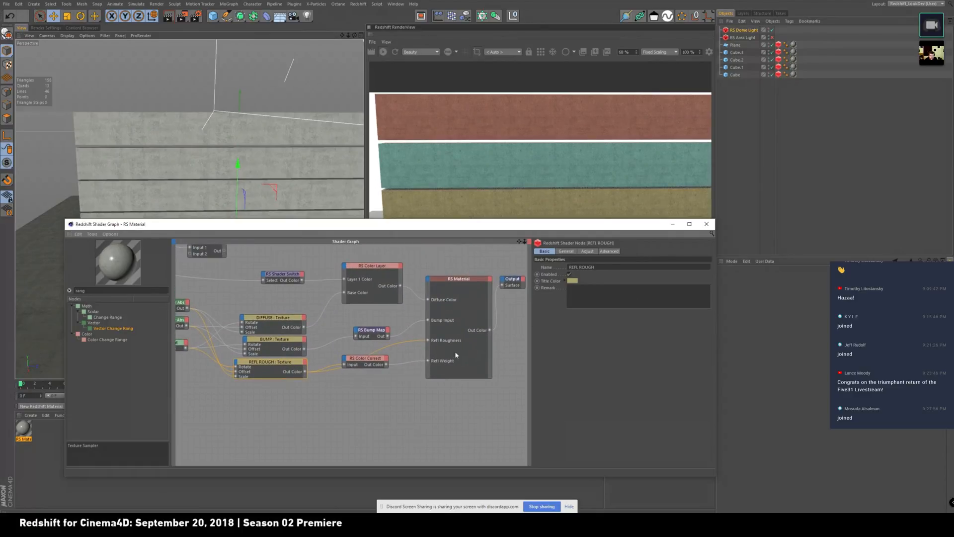
alt+middle_drag(456, 363, 454, 255)
mouse_move(257, 288)
mouse_down()
mouse_move(264, 379)
mouse_move(263, 370)
mouse_up()
drag(202, 292, 208, 318)
key(Delete)
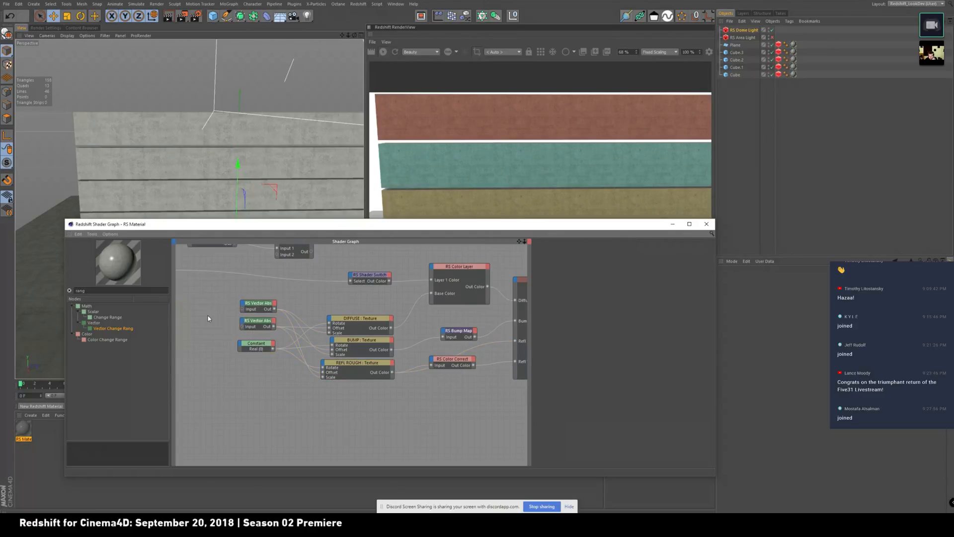
- Tidy the graph layout by repositioning the Constant, the two RS Vector Abs, the RS Bump Map and the RS Color Correct nodes
click(257, 343)
drag(257, 344, 258, 343)
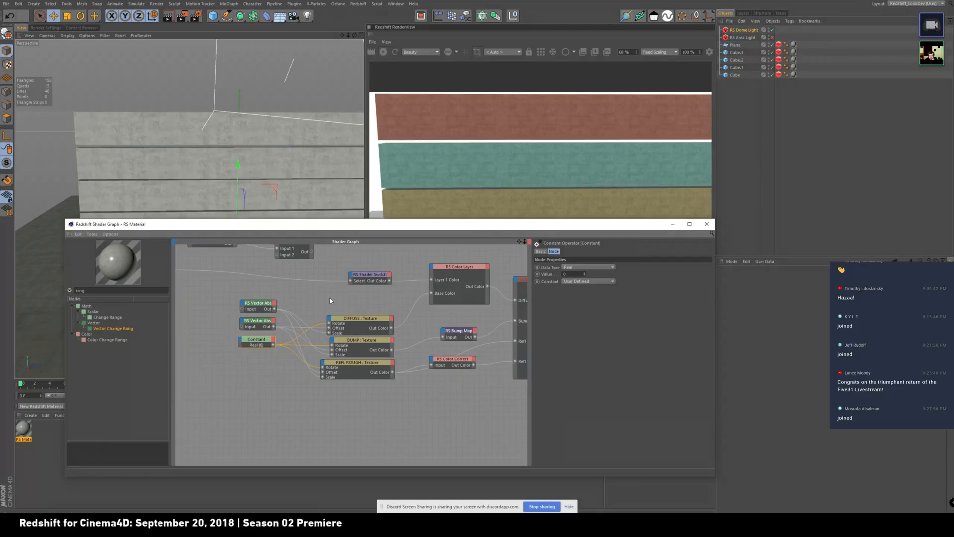
mouse_move(382, 229)
mouse_down()
mouse_move(385, 287)
mouse_move(385, 213)
mouse_up()
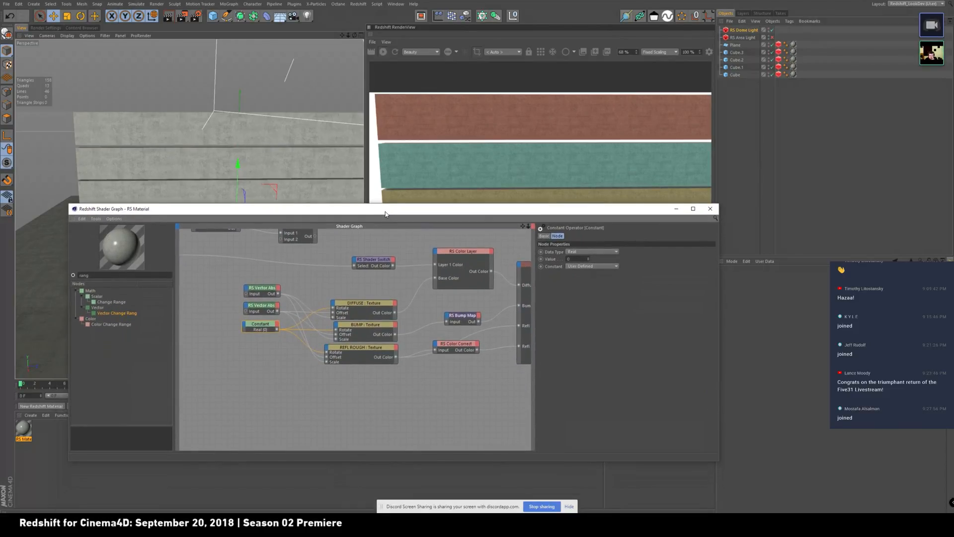
drag(260, 267, 266, 356)
drag(267, 289, 256, 311)
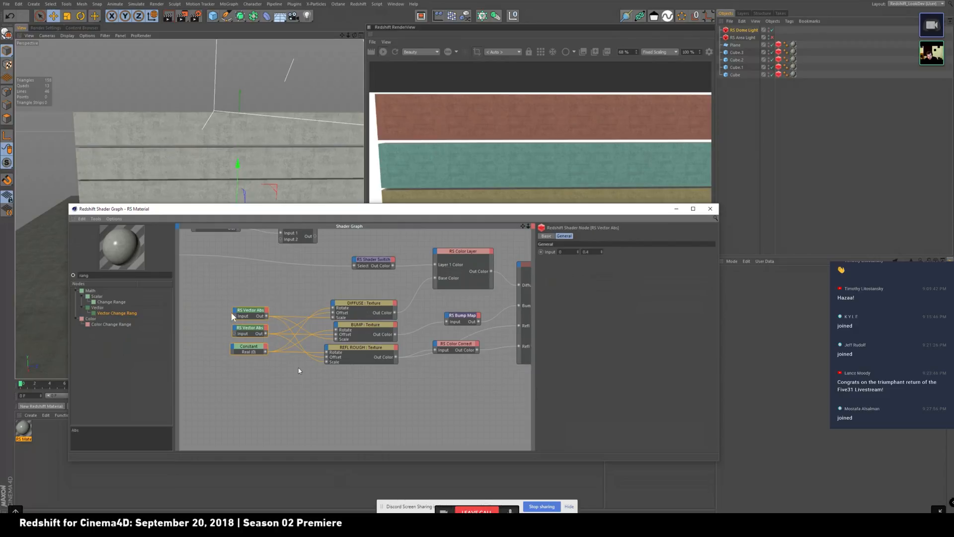
drag(471, 319, 482, 307)
drag(456, 344, 472, 348)
- Stop the live render preview and open the car scene from the Focus ST folder inside Cars
click(383, 51)
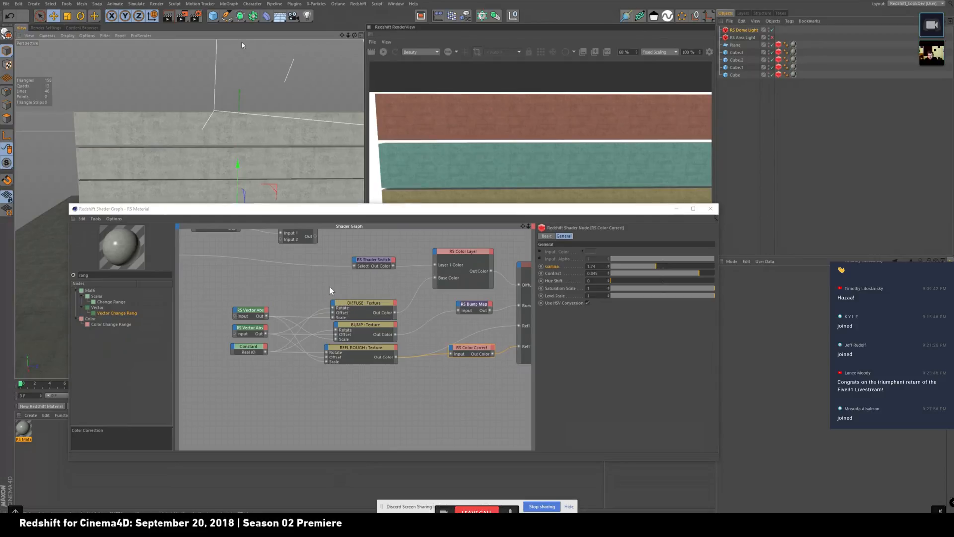
click(8, 5)
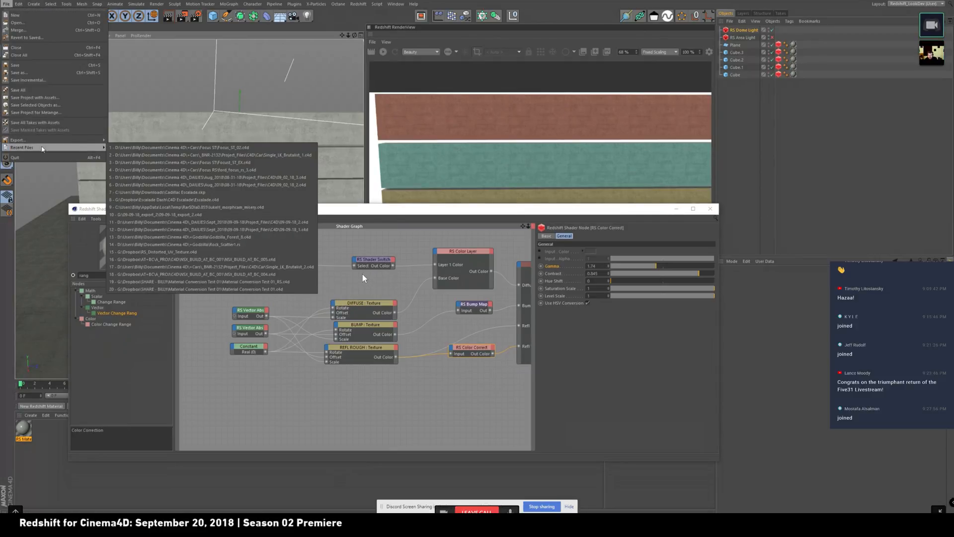
click(32, 24)
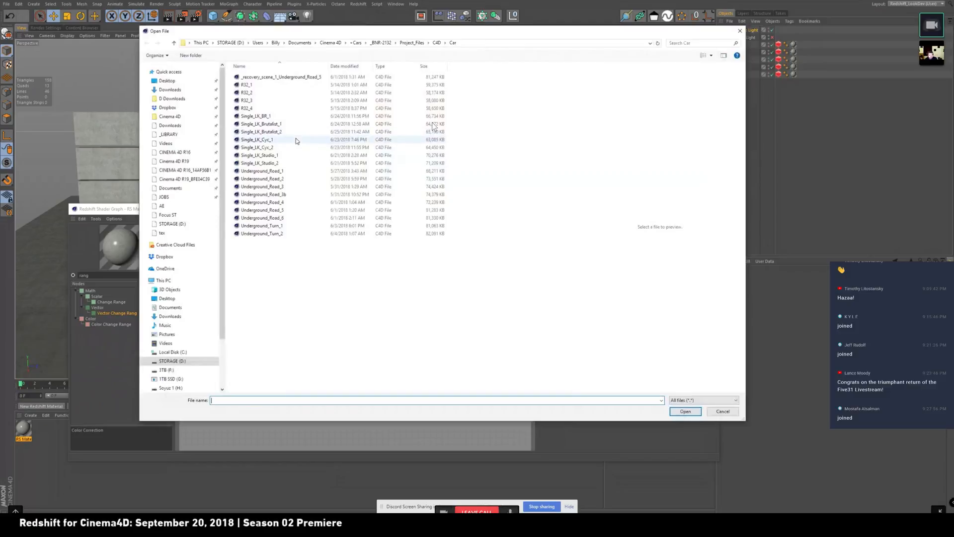
click(381, 42)
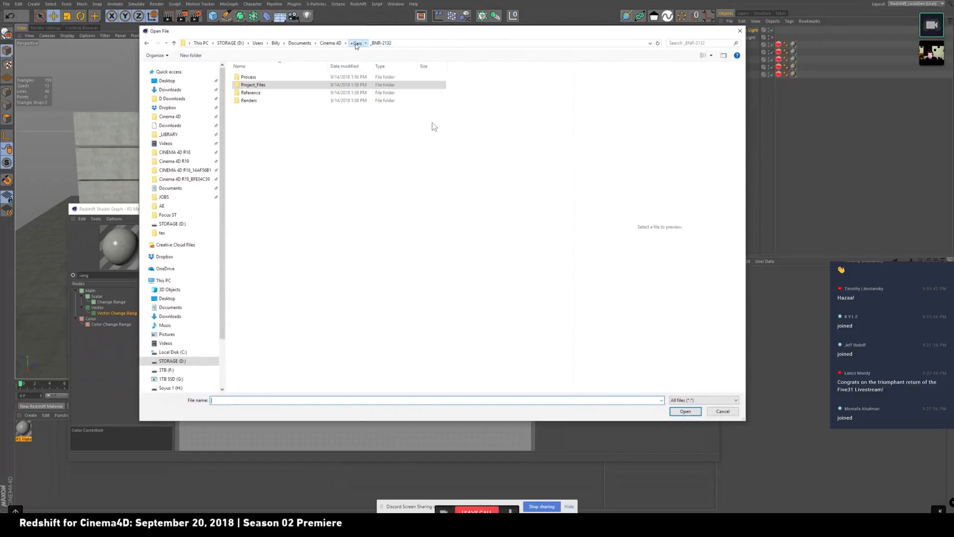
click(356, 42)
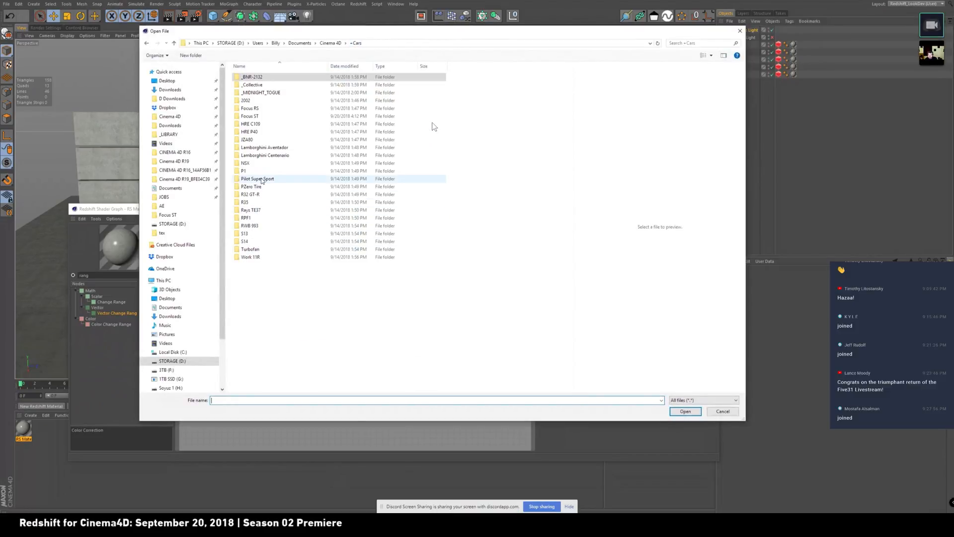
double_click(263, 116)
click(269, 124)
click(685, 410)
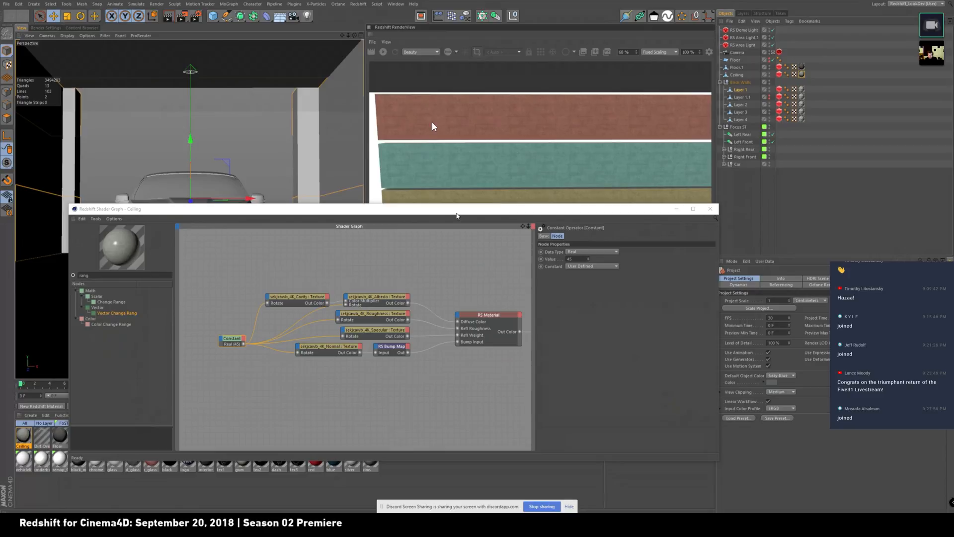
- Open the shader graphs of the Ceiling and Brick Walls materials and move the graph window up for a clear view
double_click(22, 437)
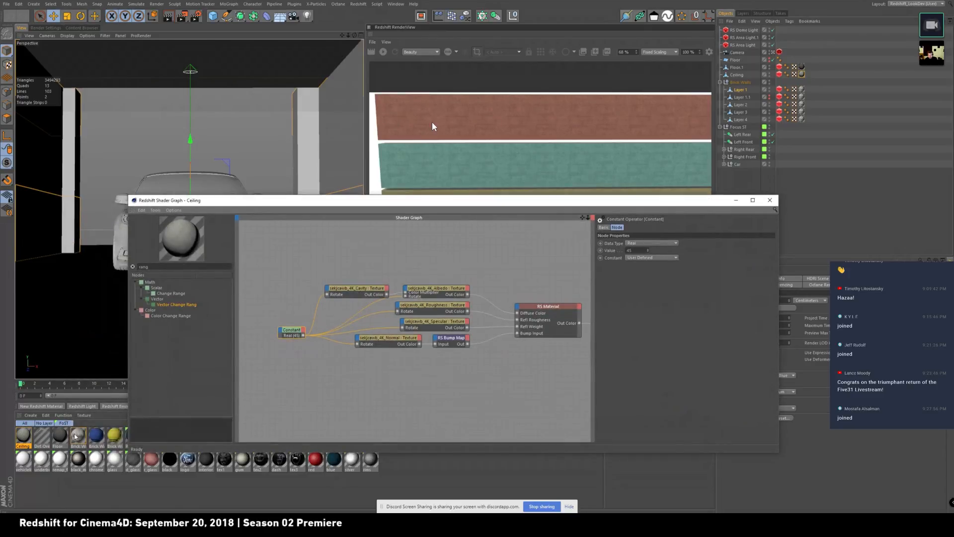
double_click(76, 437)
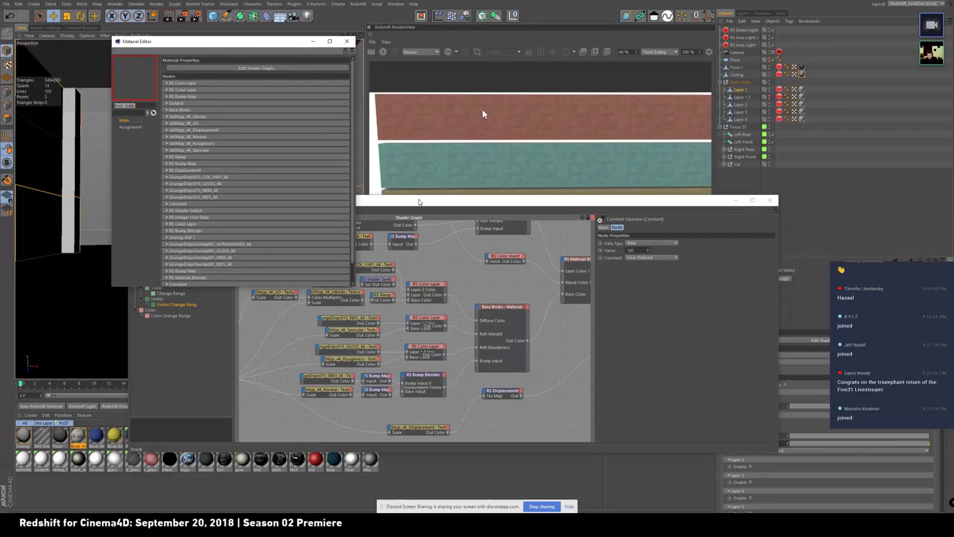
click(419, 202)
drag(419, 202, 489, 63)
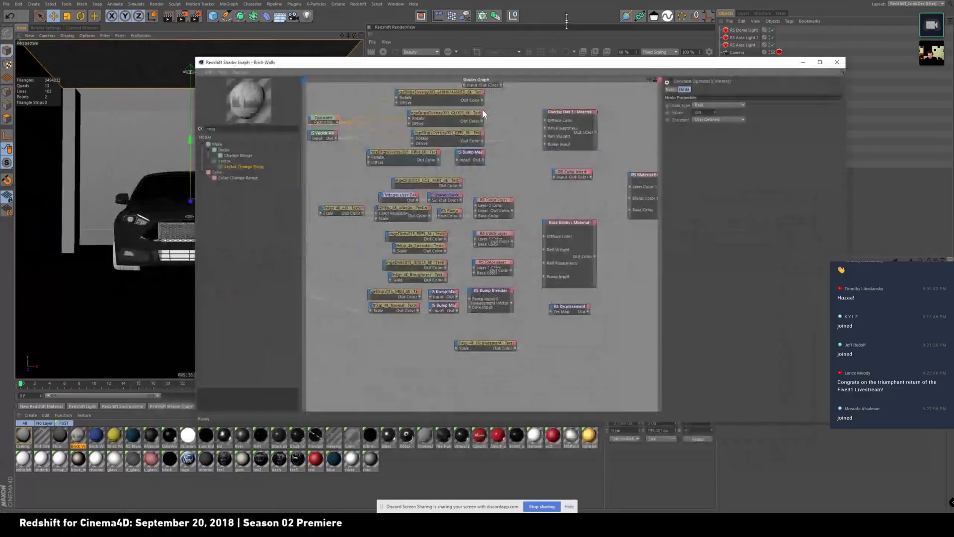
drag(567, 22, 566, 1)
- Examine the Brick Walls node network and the color settings of its RS Shader Switch node
alt+middle_drag(417, 231, 441, 263)
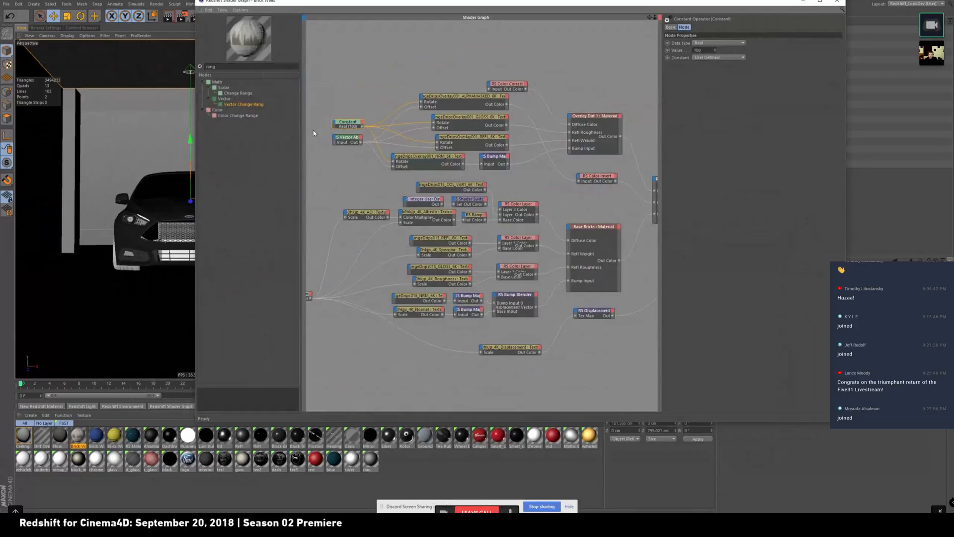
mouse_move(541, 189)
alt+middle_down()
mouse_move(442, 190)
mouse_move(527, 176)
alt+middle_up()
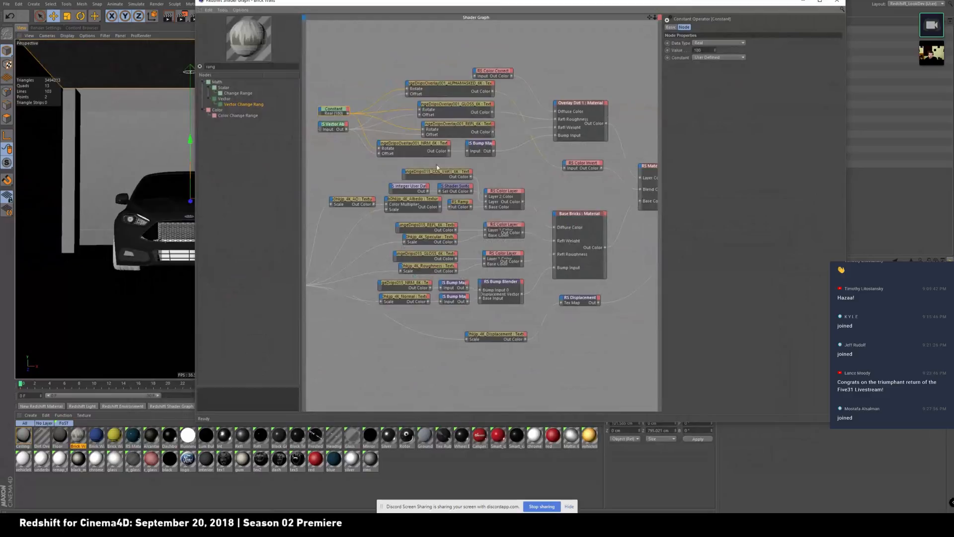
click(451, 188)
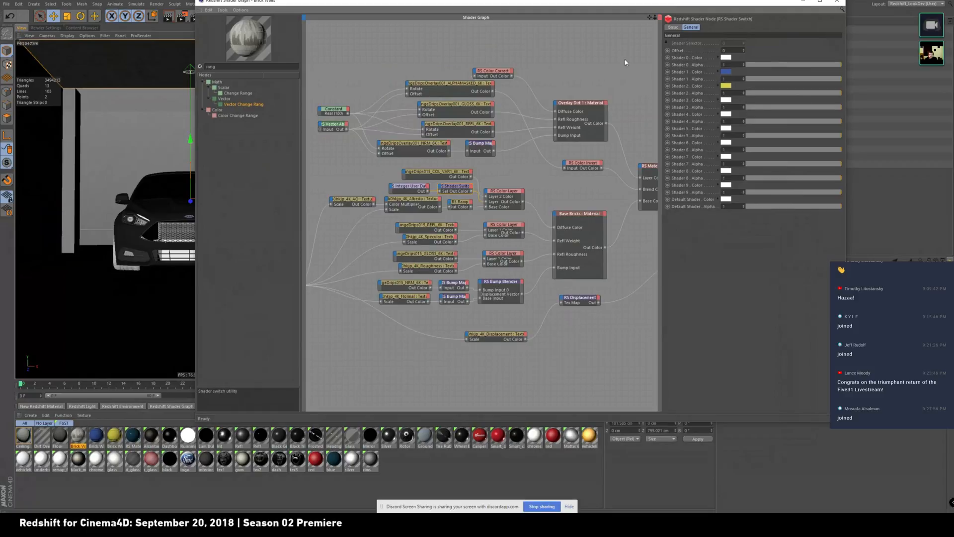
drag(612, 7, 565, 76)
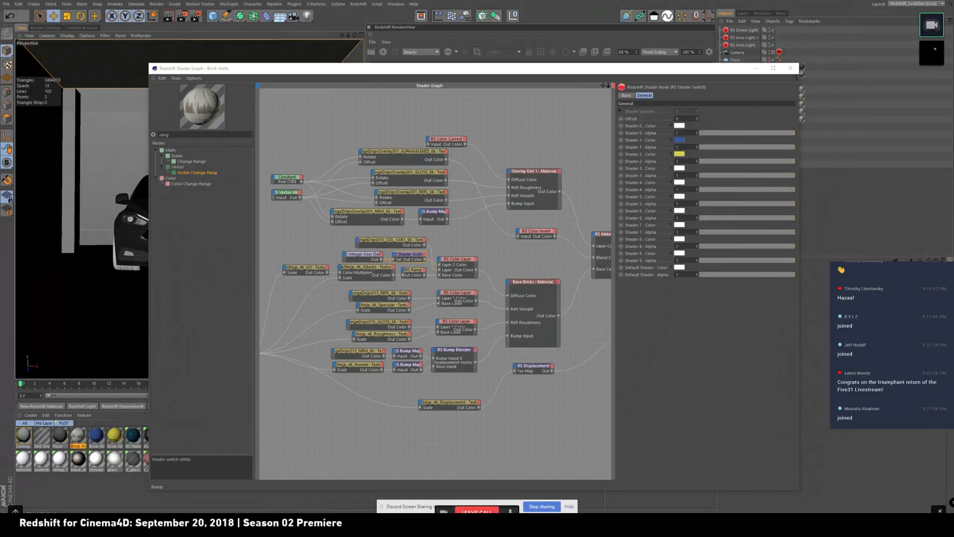
- Switch the Discord call from the focused webcam to the grid view, end the screen share and leave full screen
click(932, 56)
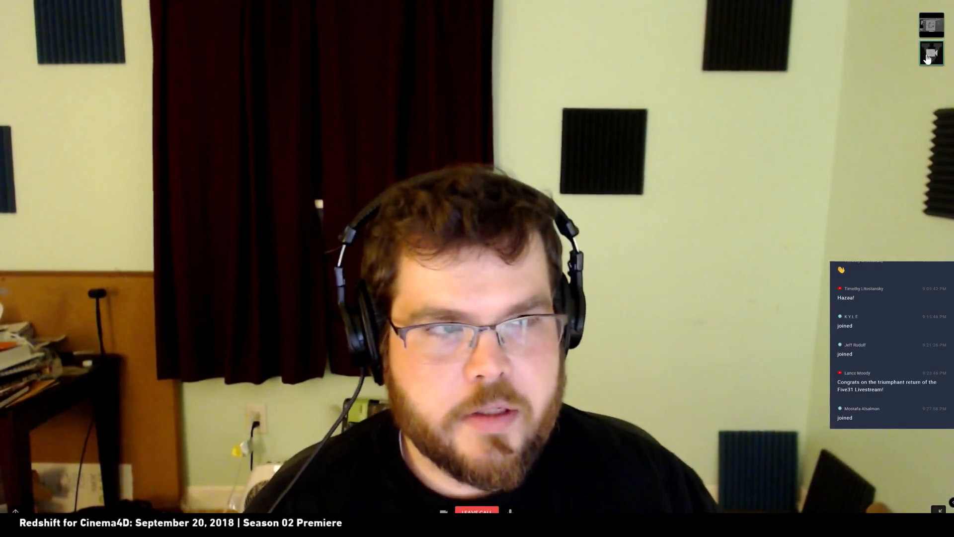
click(928, 54)
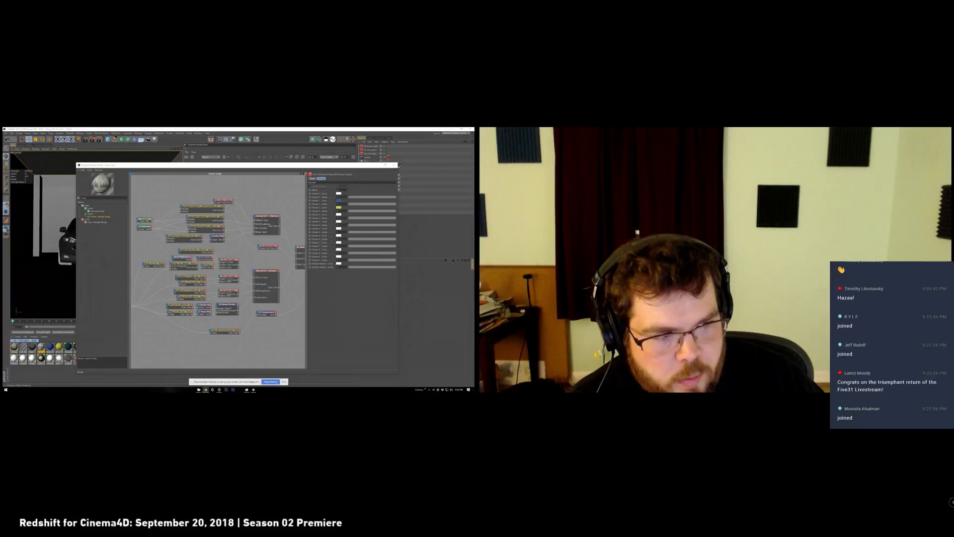
click(270, 382)
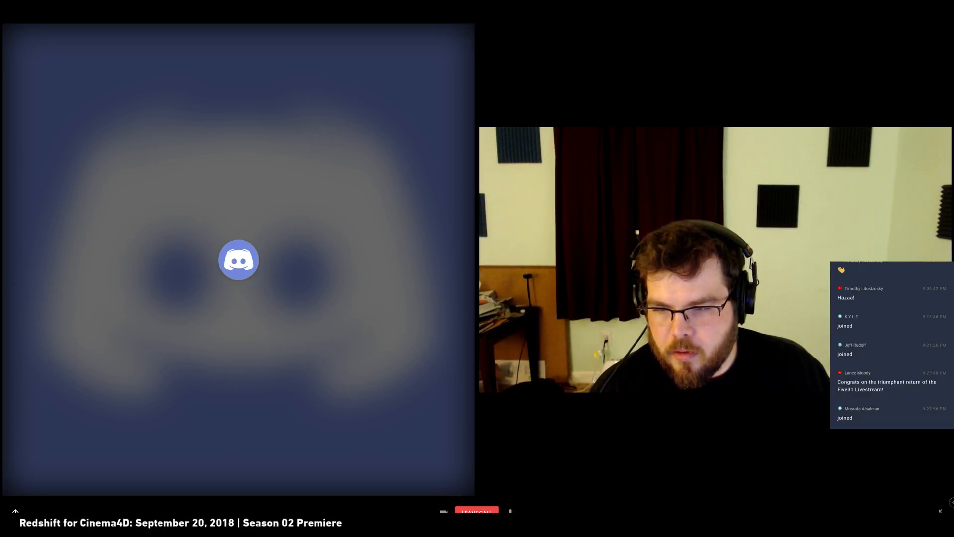
key(Escape)
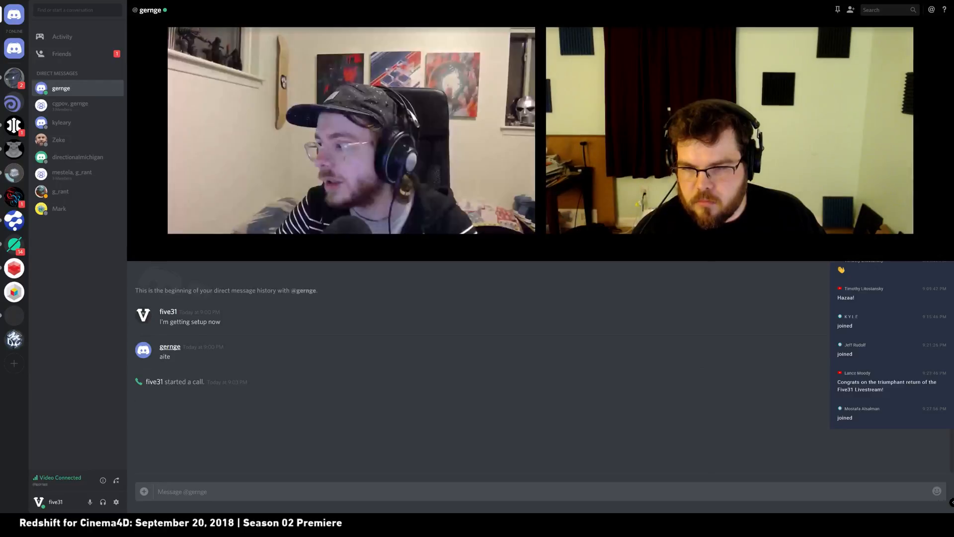
- Share Screen 1 in the Discord call and minimize the Discord and Slack windows to bring up Cinema 4D
click(494, 245)
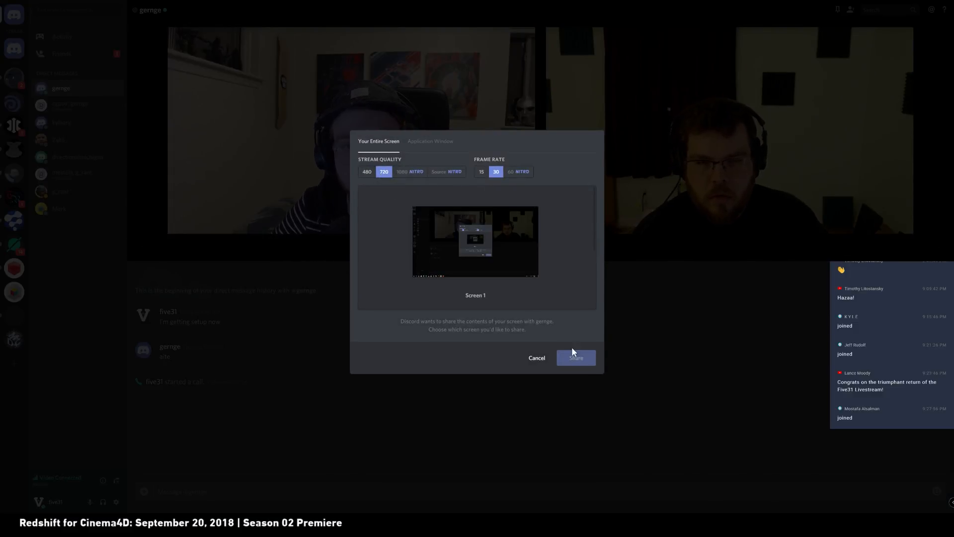
click(485, 264)
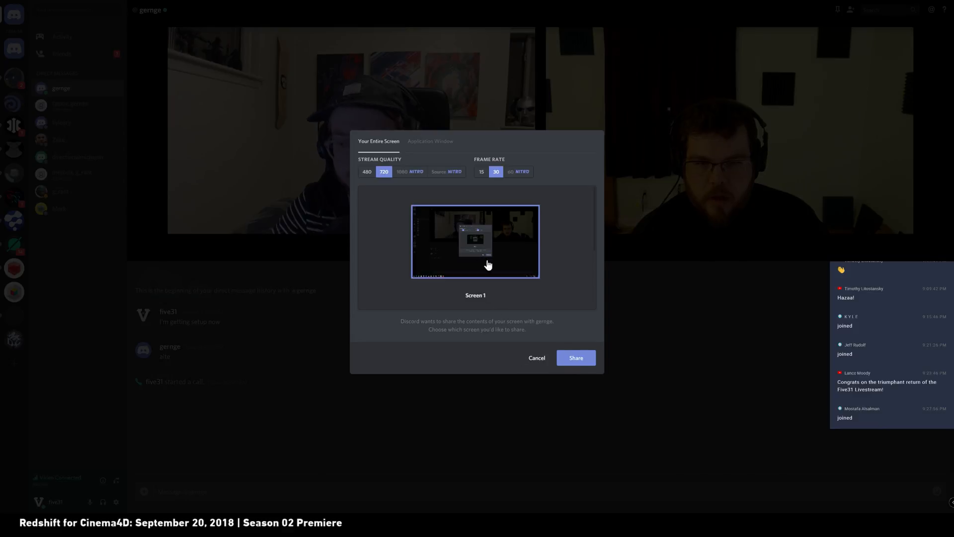
click(580, 360)
click(923, 1)
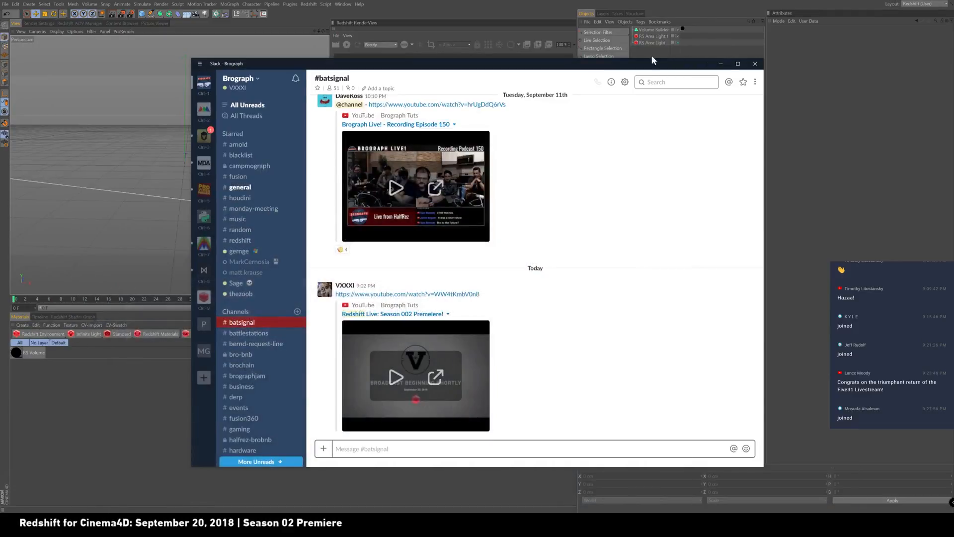
click(722, 60)
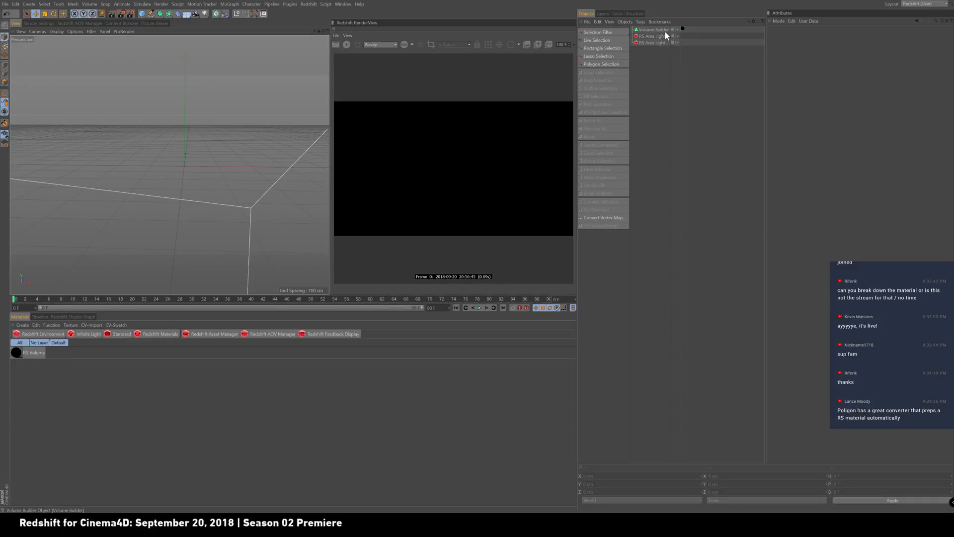
- Review the Volume Builder object, the volume settings of both RS Area Lights and the RS Volume material's properties
click(655, 30)
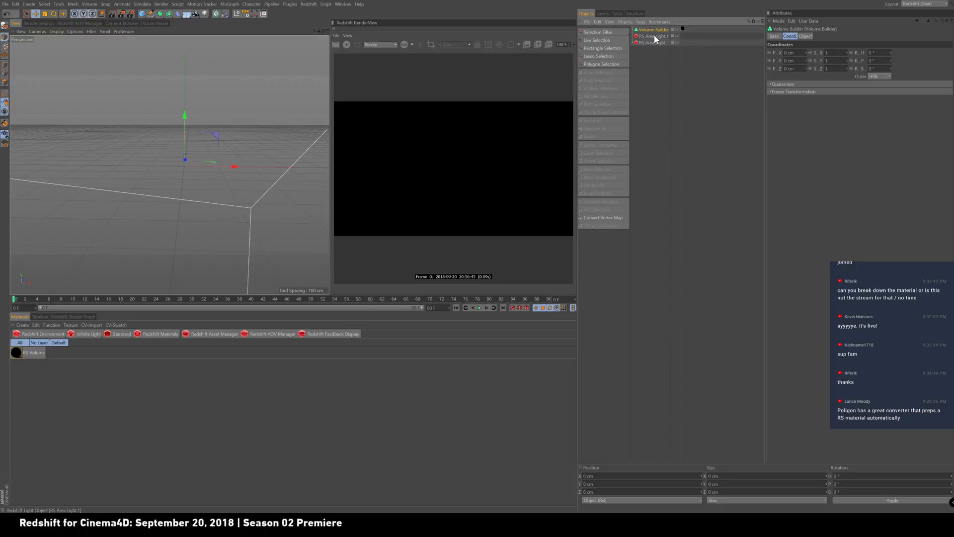
click(653, 35)
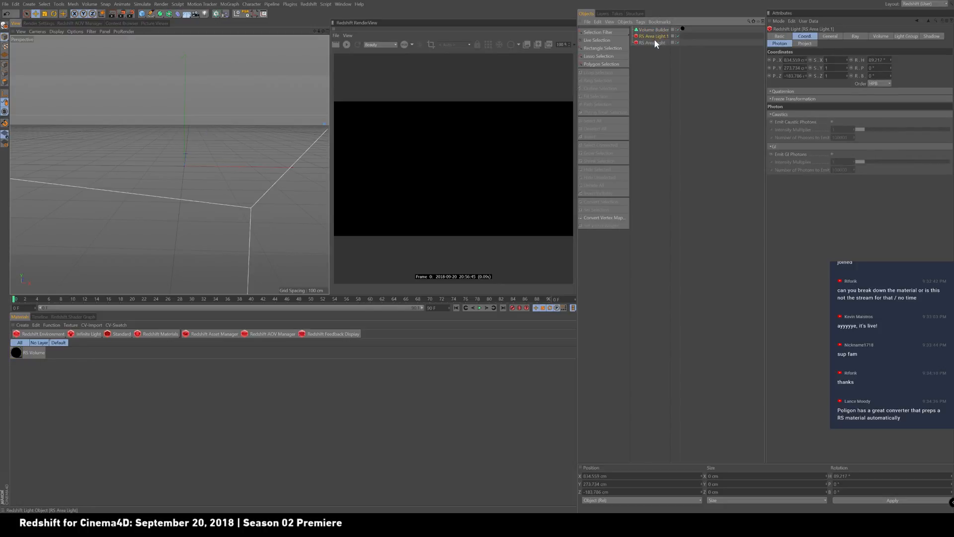
click(881, 37)
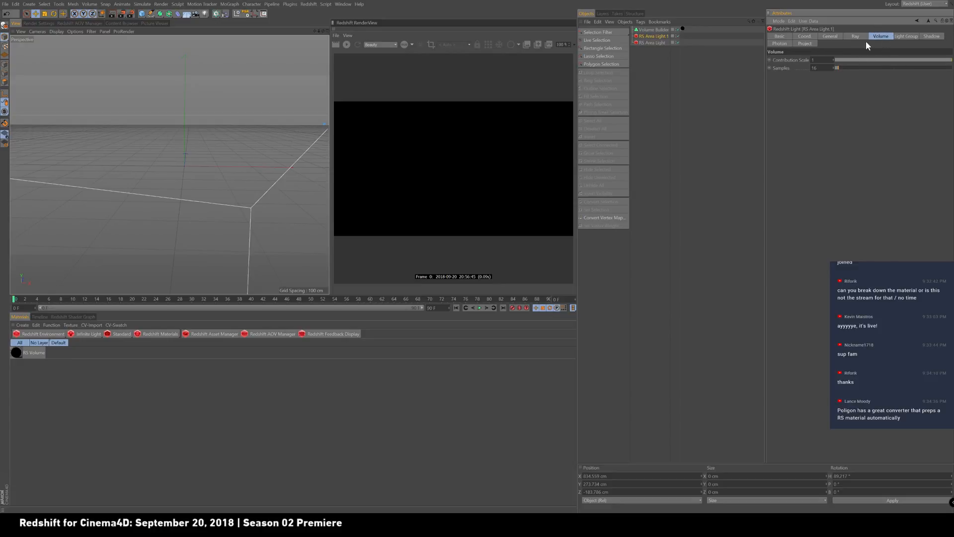
click(650, 43)
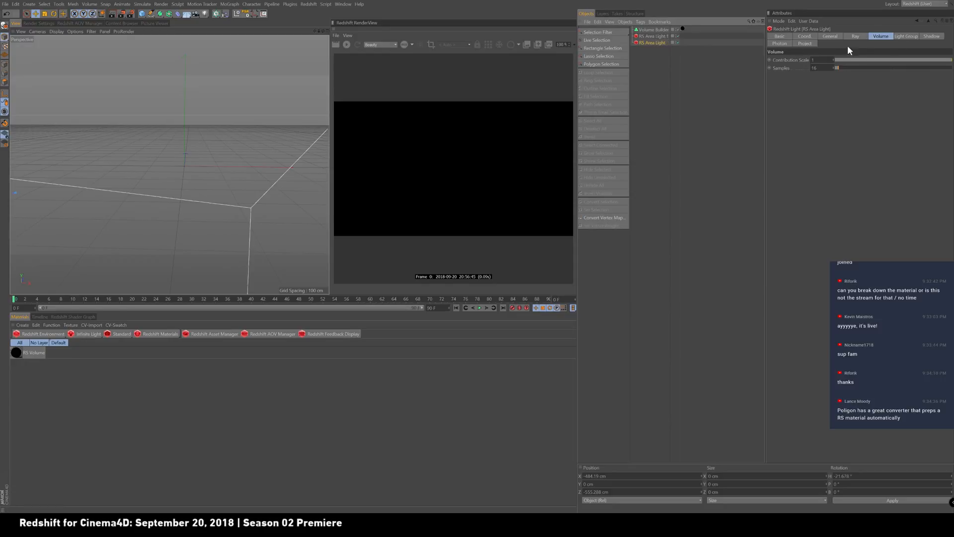
click(649, 30)
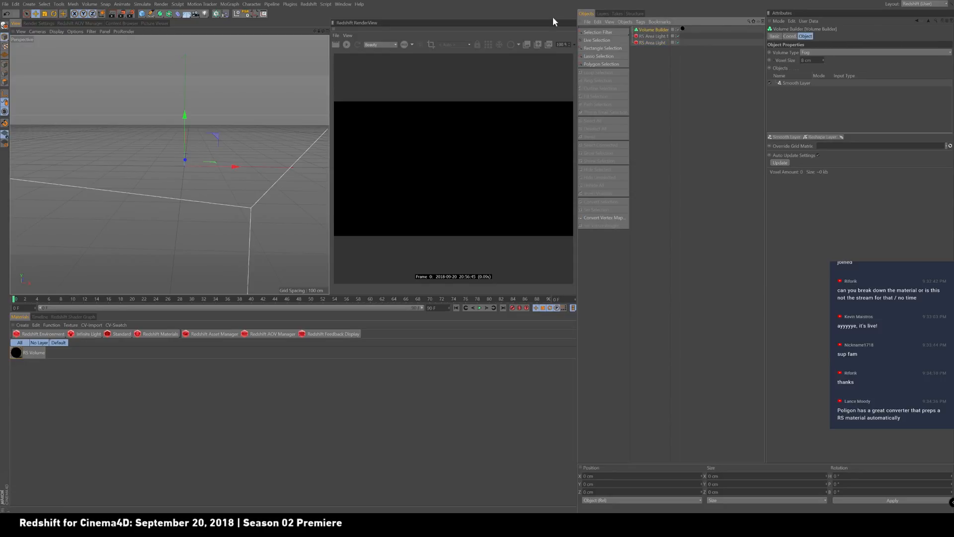
click(26, 352)
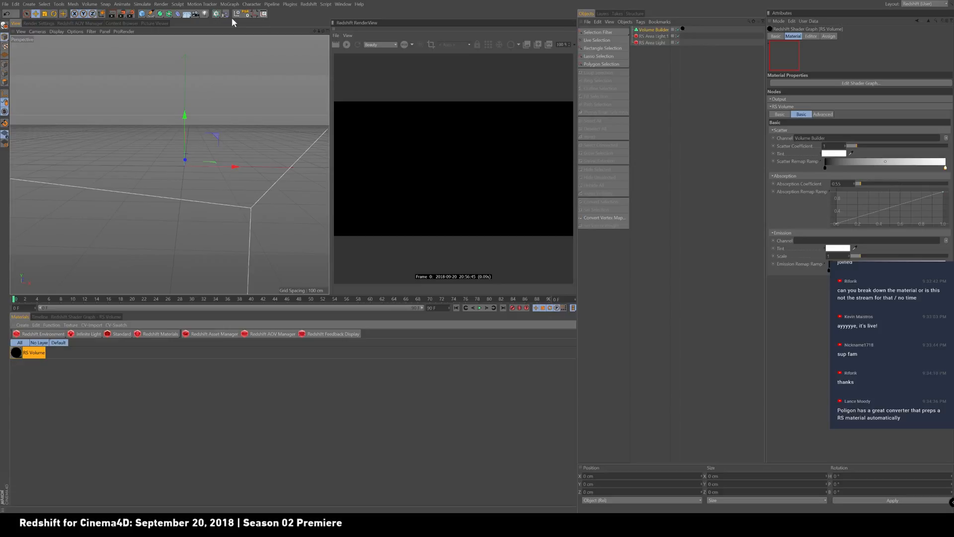
- Add a sphere primitive to the volume scene
click(143, 15)
click(267, 30)
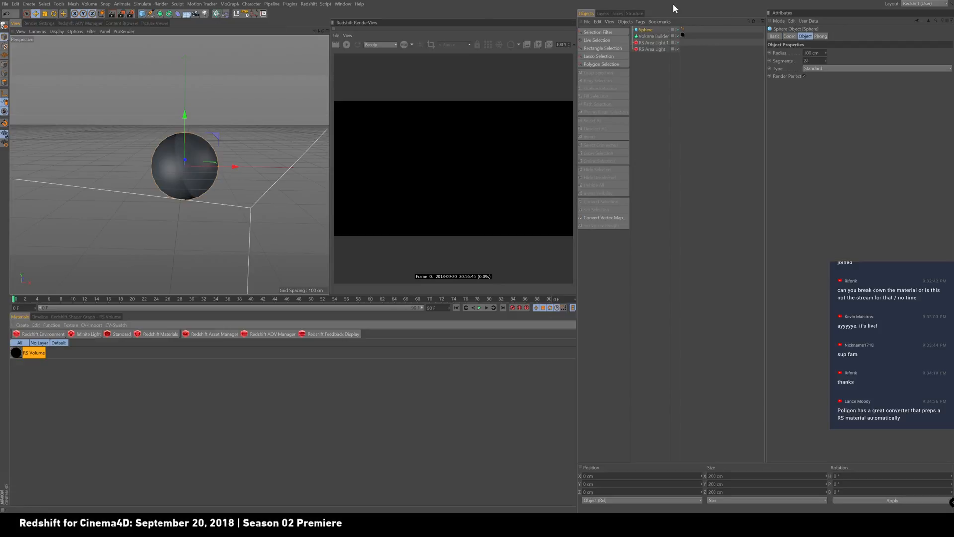
- Make the sphere a child of the Volume Builder and start the interactive Redshift preview render
drag(652, 36, 661, 36)
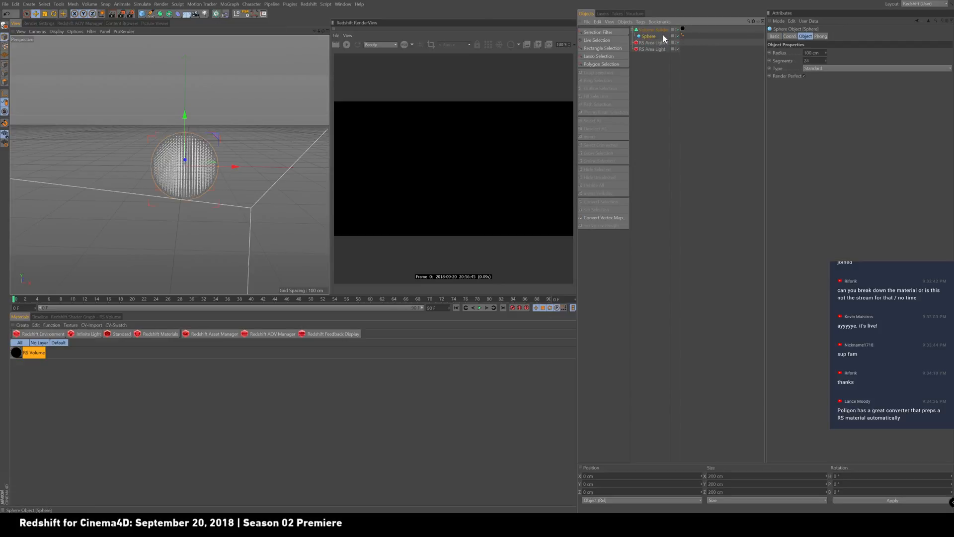
click(347, 46)
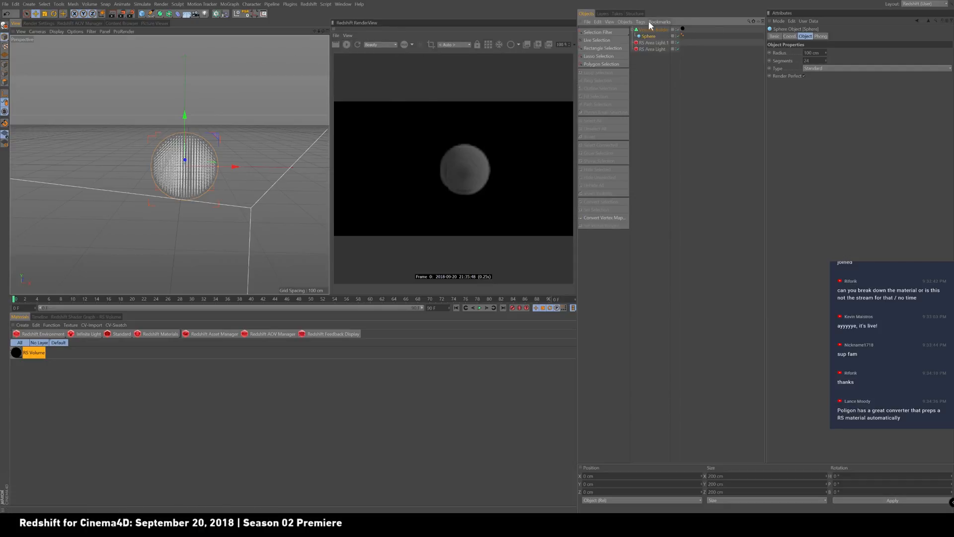
- Remove the RS Volume material from the Volume Builder and assign it again
click(683, 29)
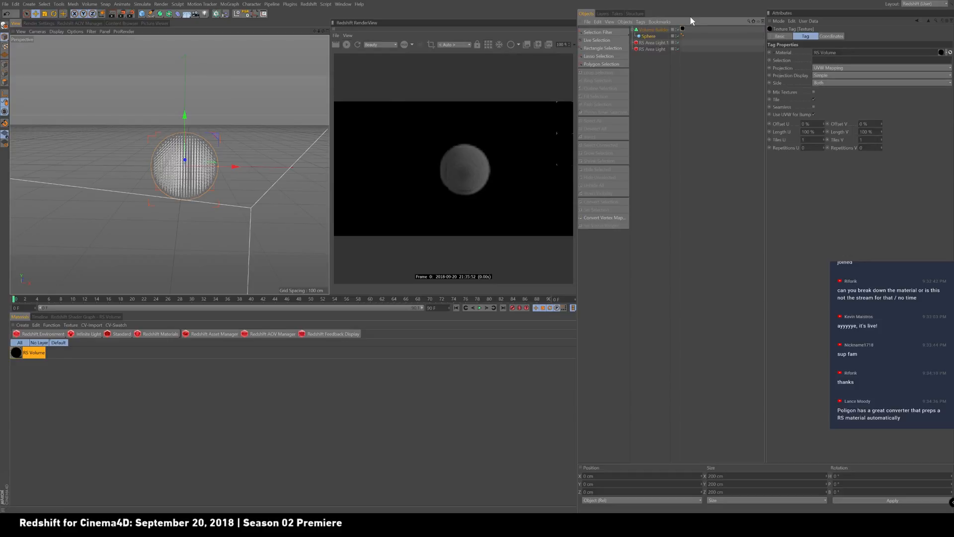
key(Delete)
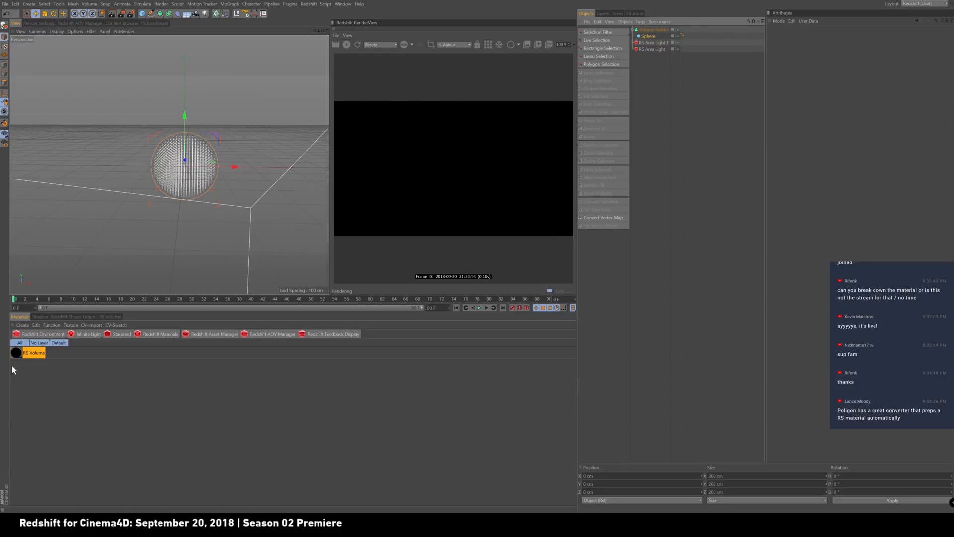
drag(660, 34, 663, 29)
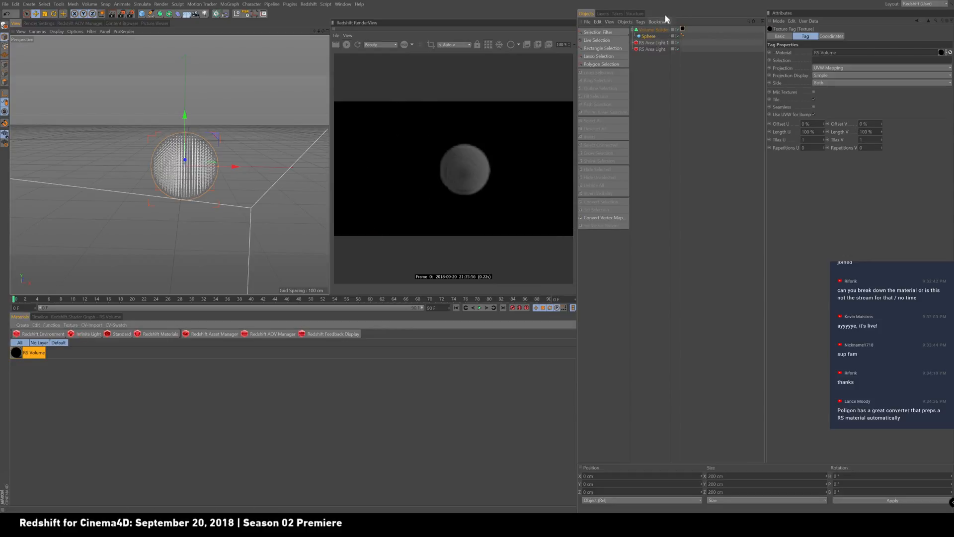
- Choose Volume Builder as the scatter channel of the RS Volume material
click(16, 354)
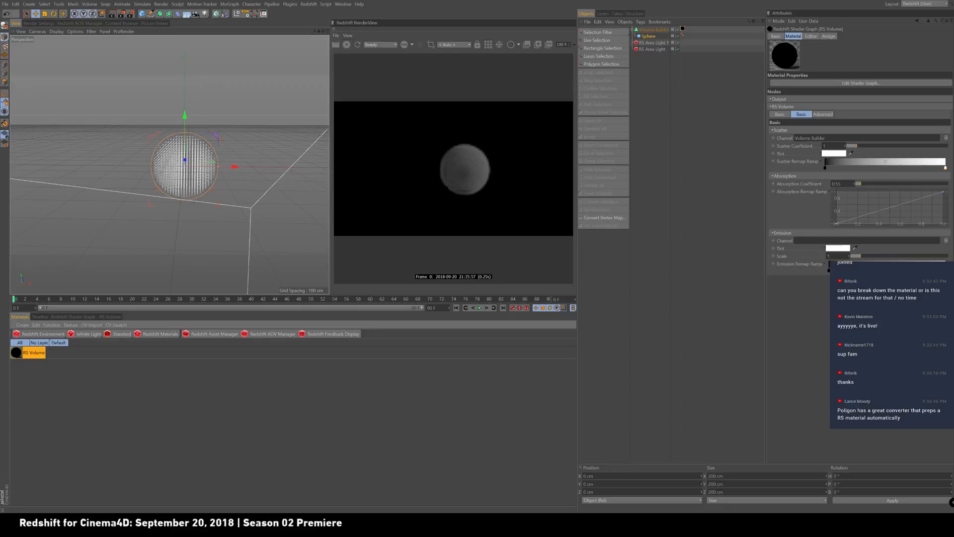
click(946, 139)
mouse_move(935, 154)
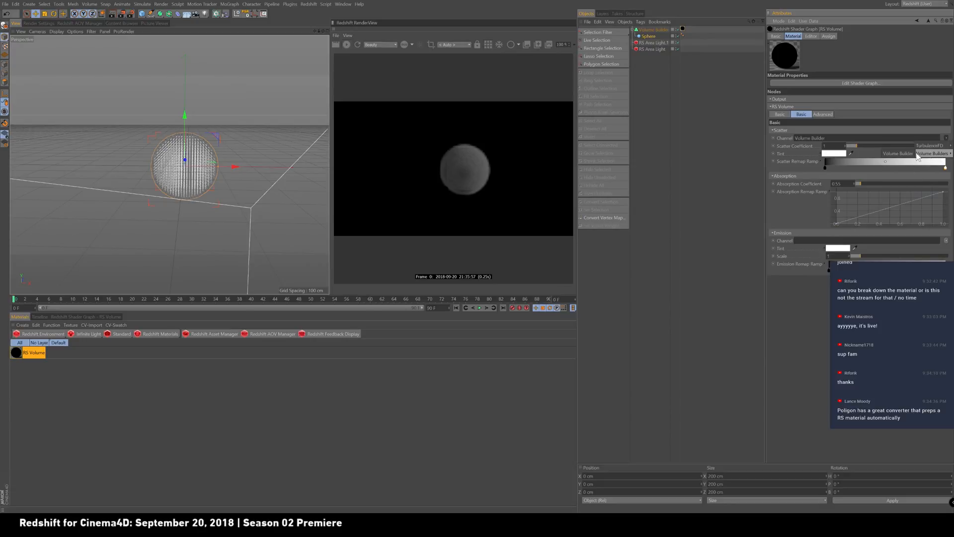
click(902, 154)
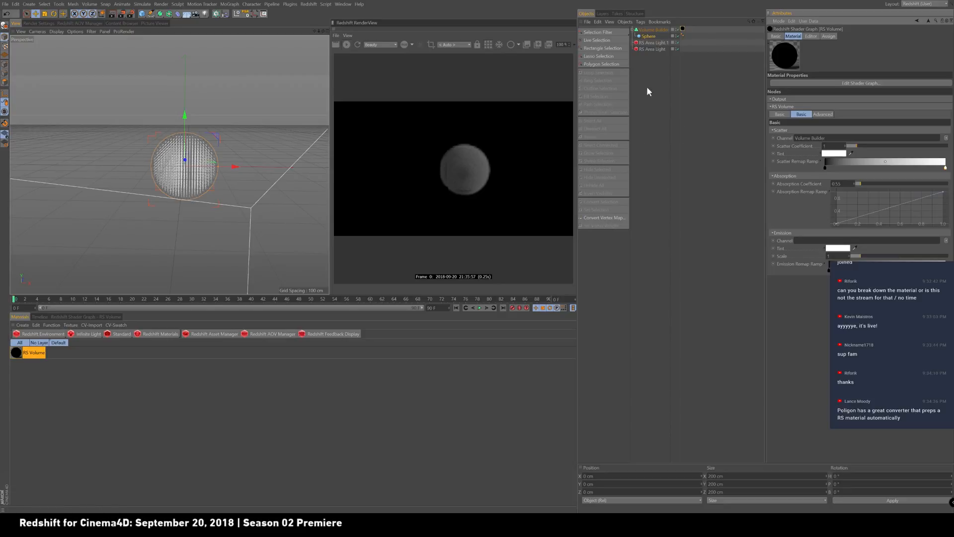
- Try Volume Builder as the emission channel of the RS Volume material
click(947, 241)
mouse_move(941, 257)
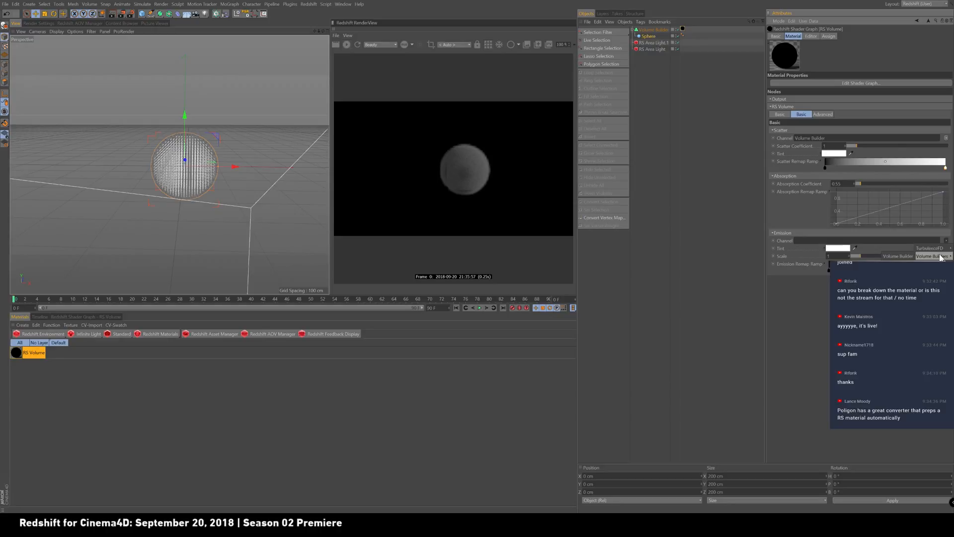
click(897, 256)
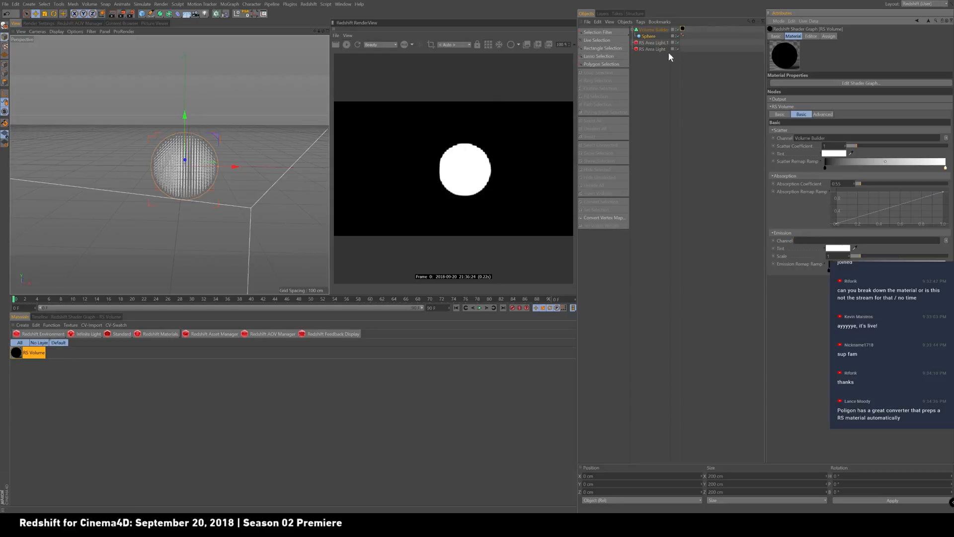
- Add a Displacer deformer and make it a child of the sphere
click(654, 36)
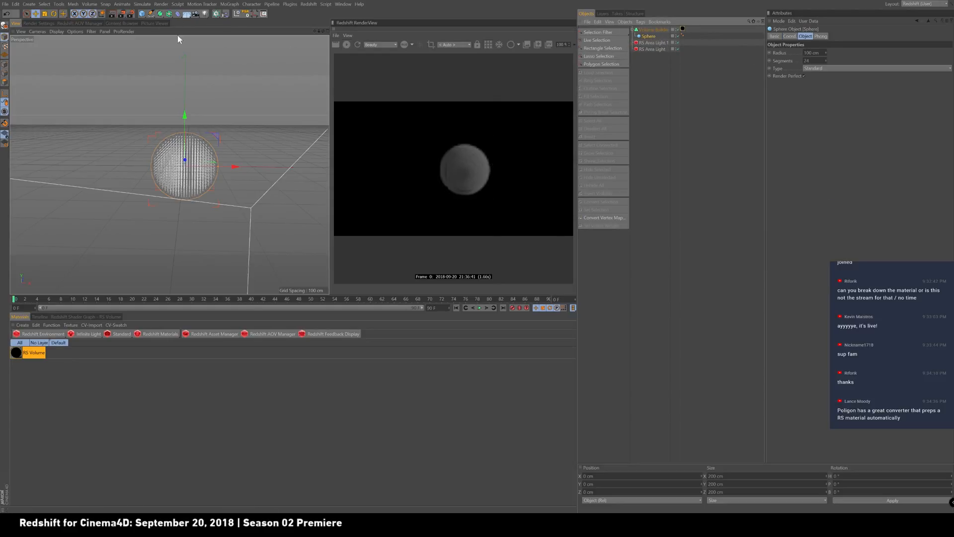
click(177, 14)
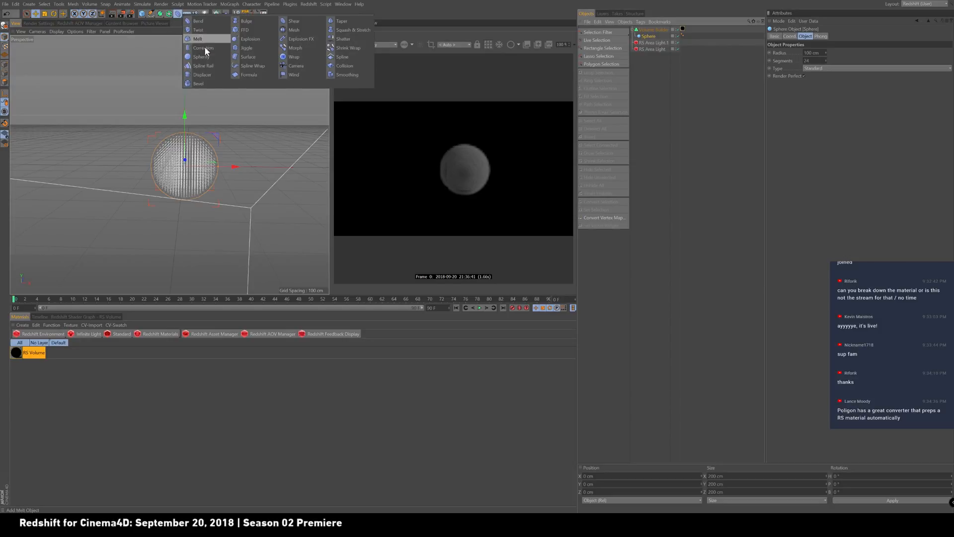
click(202, 75)
drag(649, 30, 654, 44)
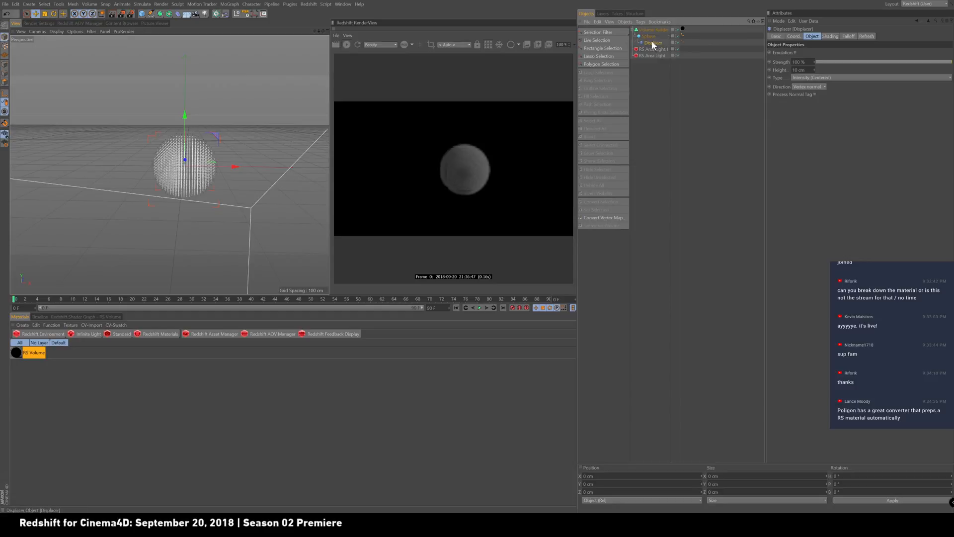
- Load a Noise shader into the Displacer and set its noise type to FBM
click(830, 36)
click(792, 60)
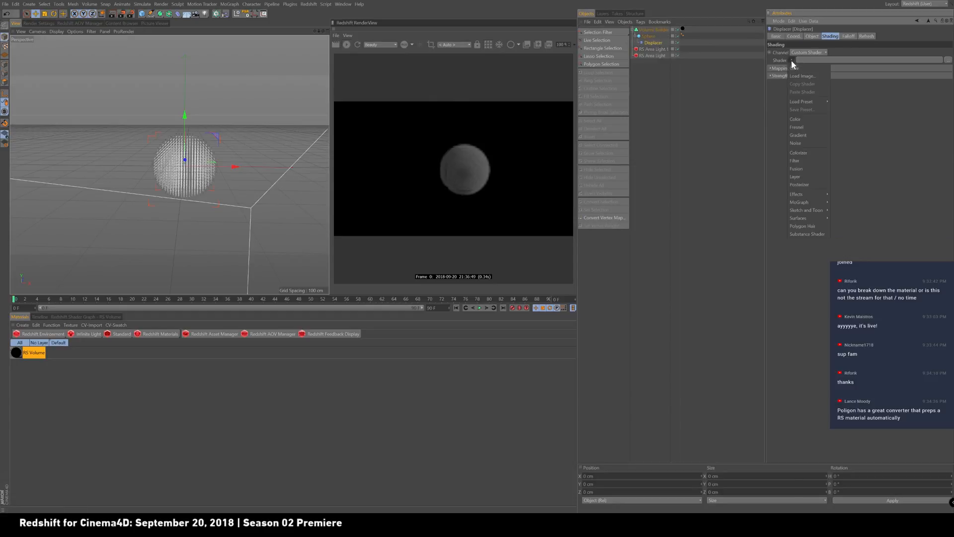
click(798, 141)
click(799, 77)
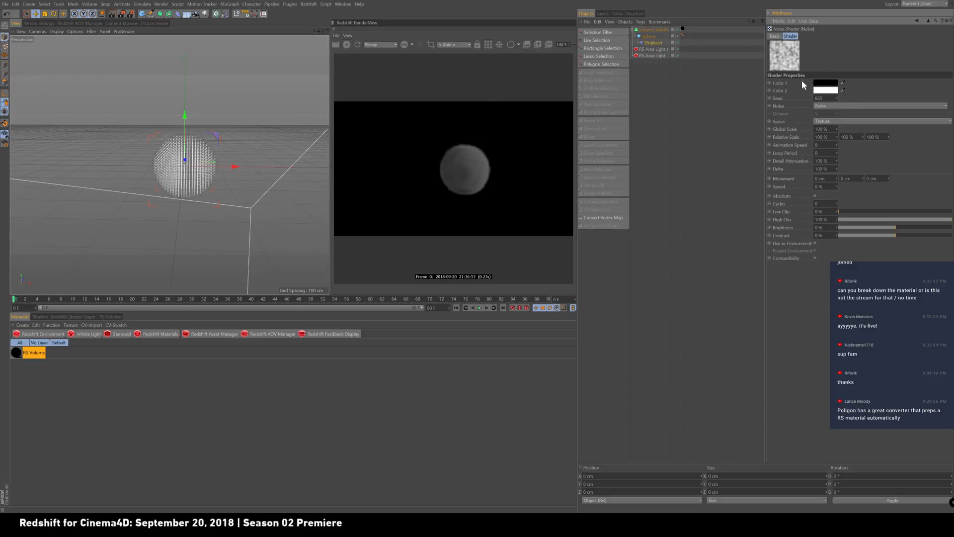
click(847, 106)
click(839, 182)
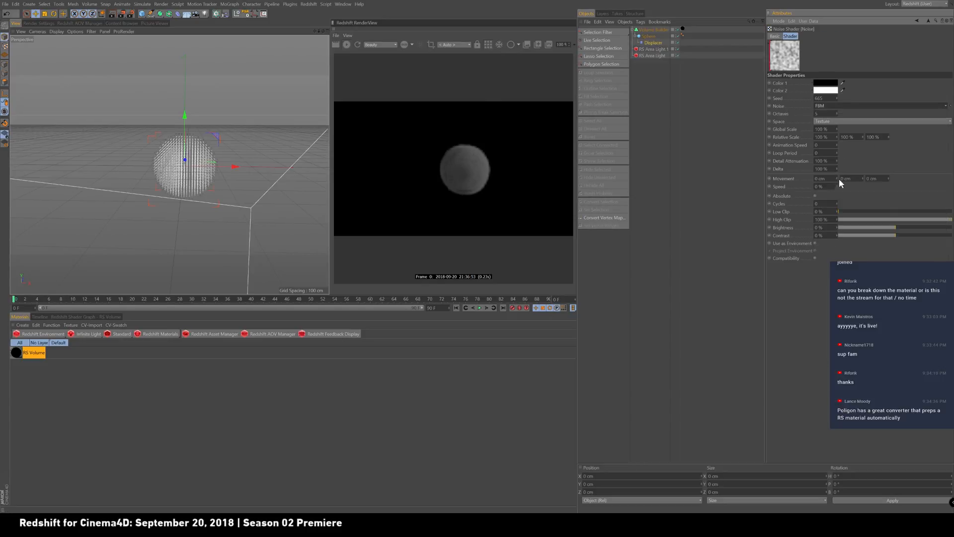
- Set the noise's global scale to 500 %, its low clip to 26 % and its high clip to 74 %
click(830, 130)
text(500)
key(Return)
drag(856, 213, 868, 212)
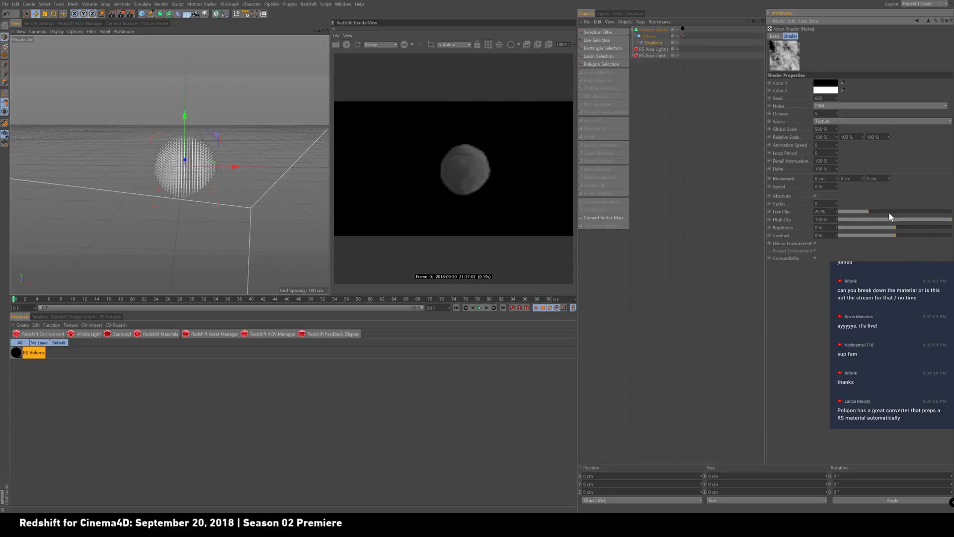
drag(943, 220, 924, 220)
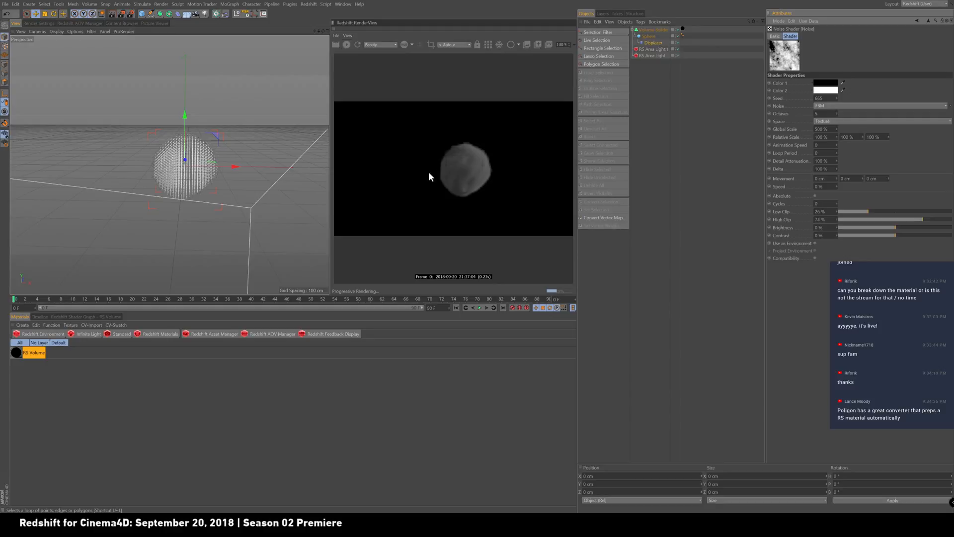
- Set the Displacer's type to Intensity and its height to about 138 cm
click(652, 42)
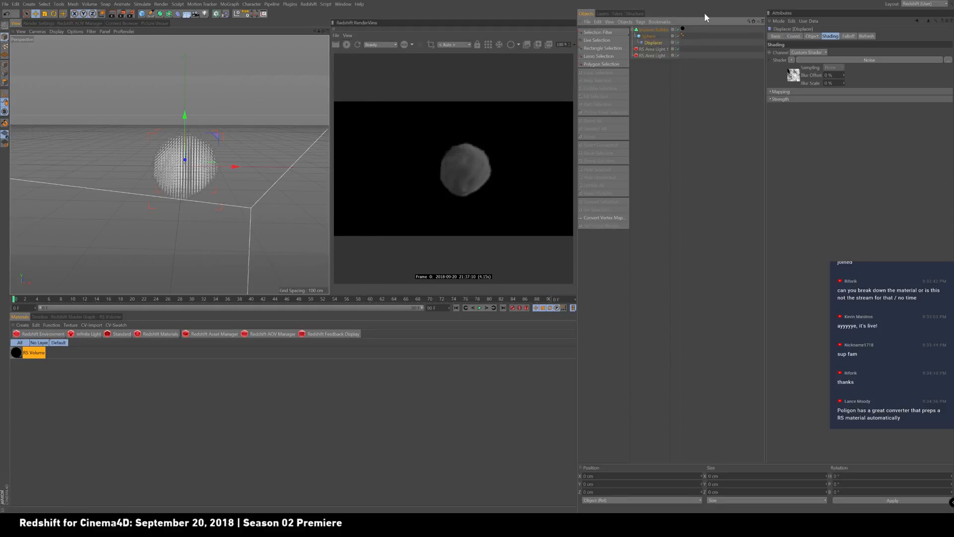
click(812, 36)
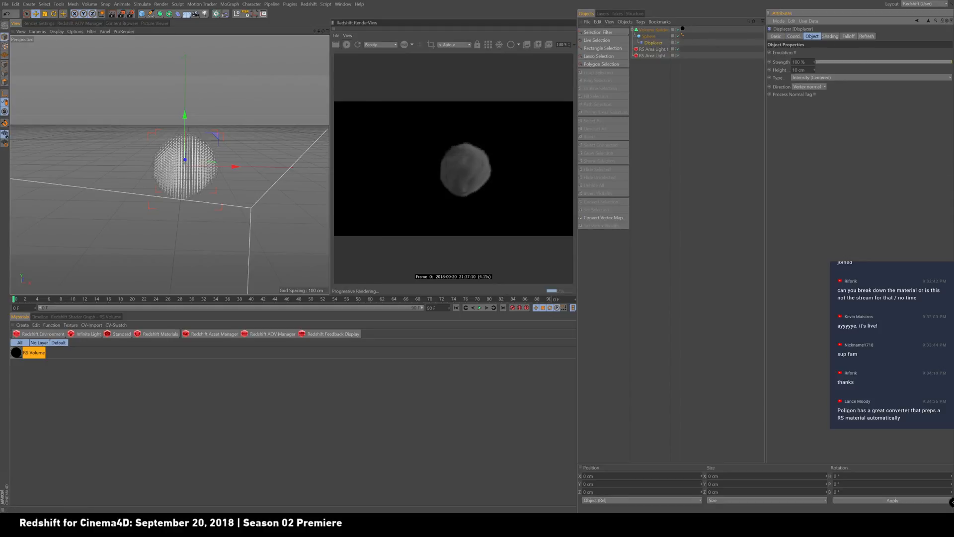
click(827, 77)
click(823, 86)
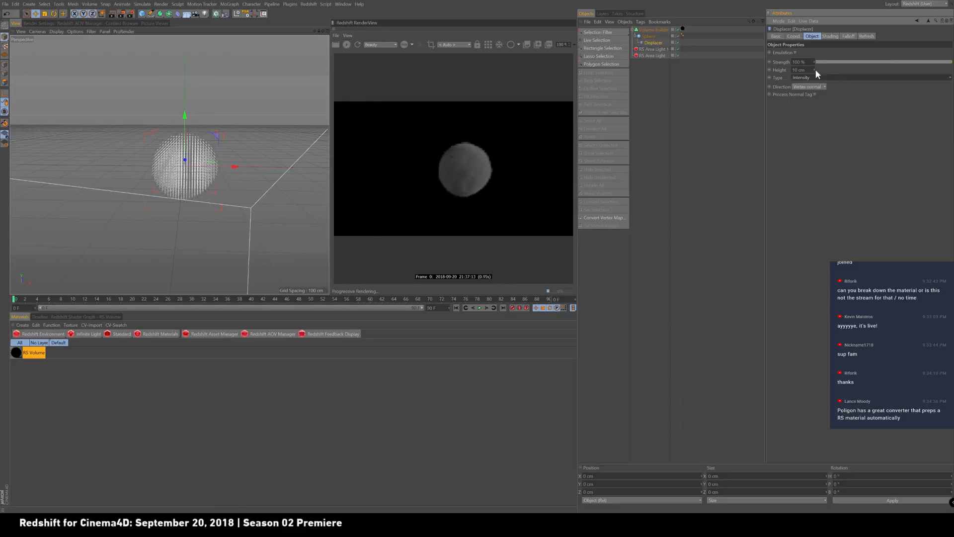
drag(814, 69, 836, 25)
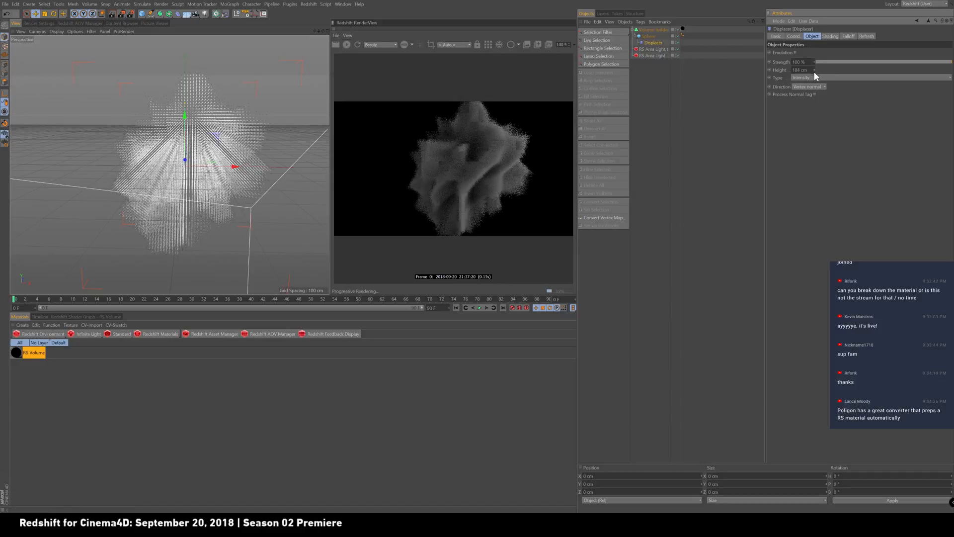
drag(815, 72, 813, 85)
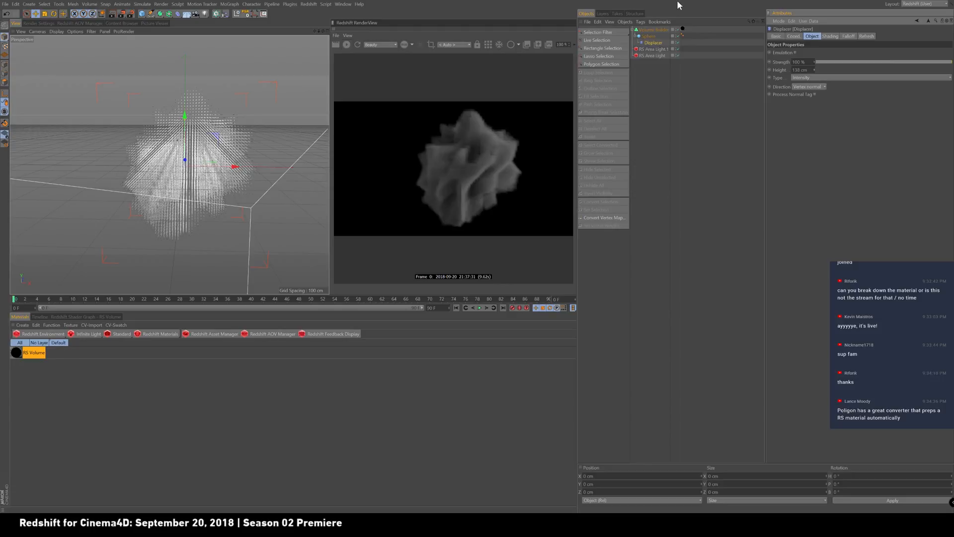
- Try the Smooth Layer above the sphere in the Volume Builder's object list, and delete the layer
click(654, 31)
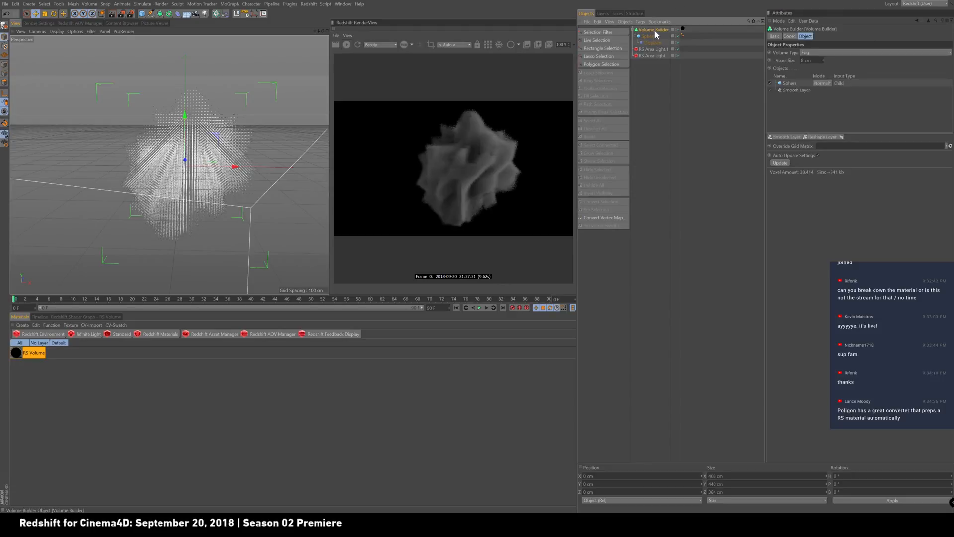
drag(796, 93, 795, 84)
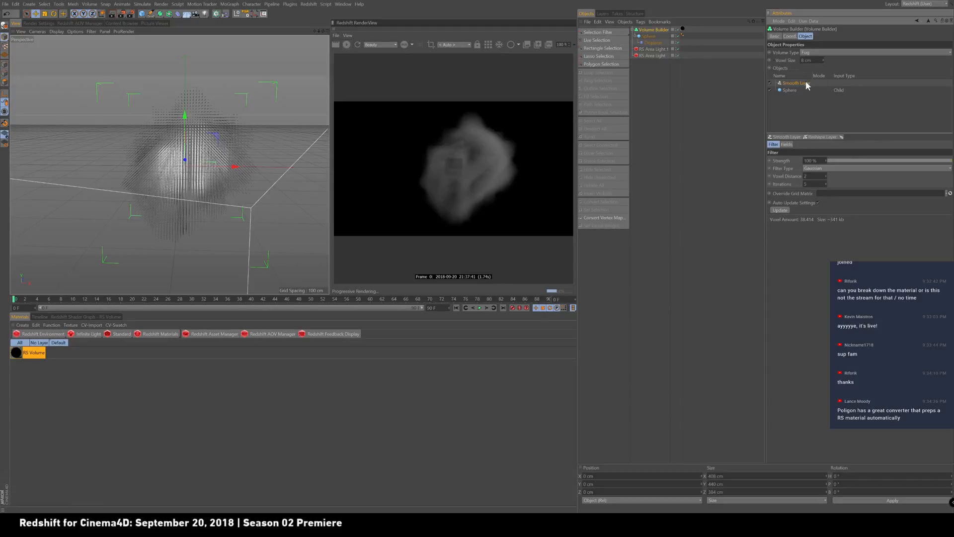
key(Delete)
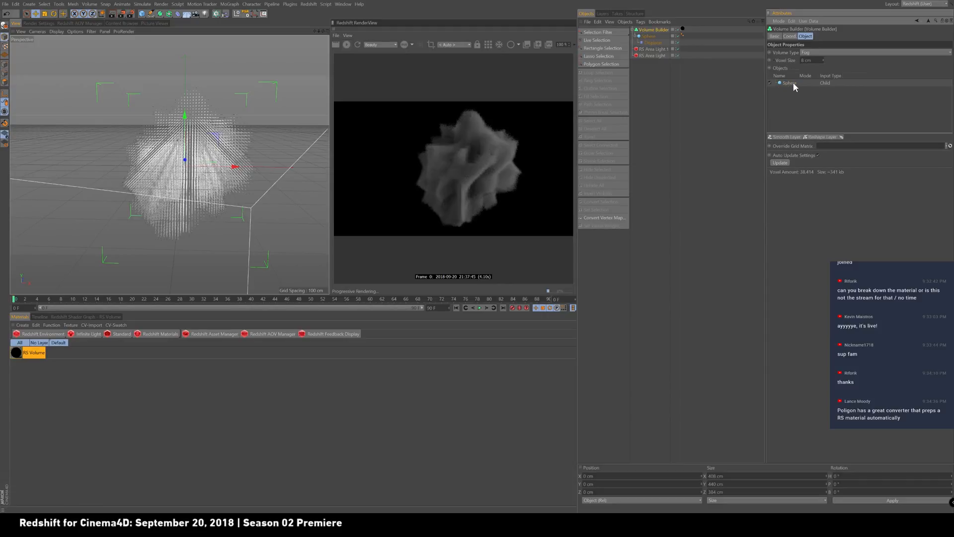
- Select the sphere entry in the Volume Builder and turn Perfect Primitive on and off again
click(793, 83)
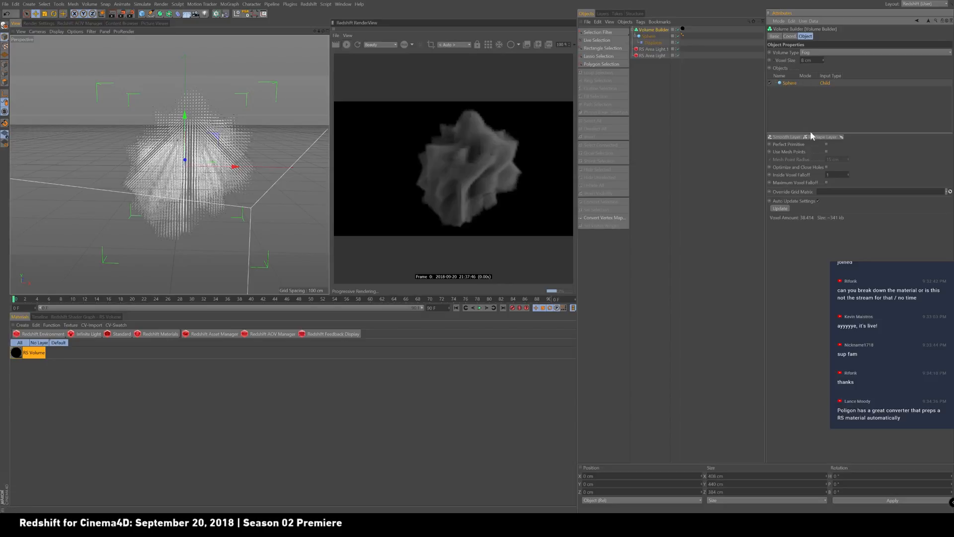
click(827, 143)
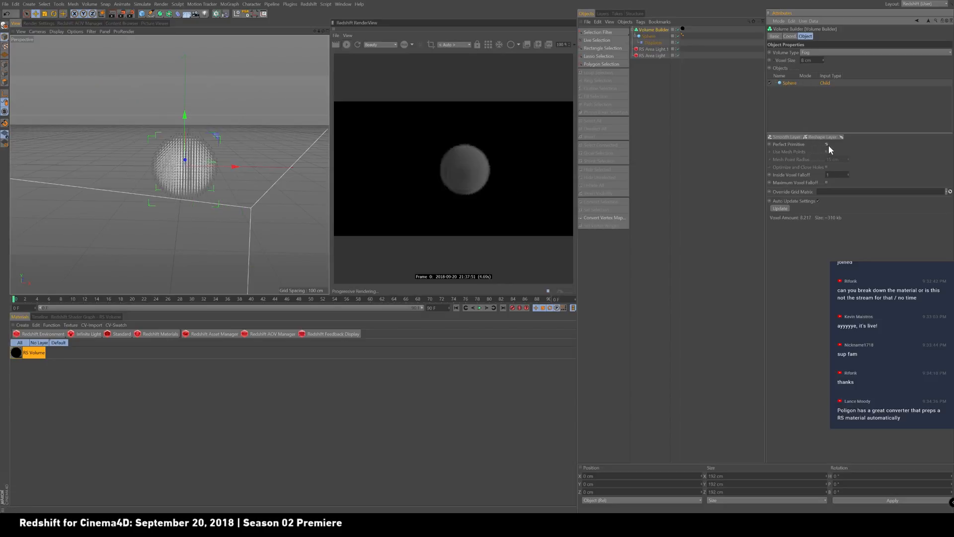
click(827, 144)
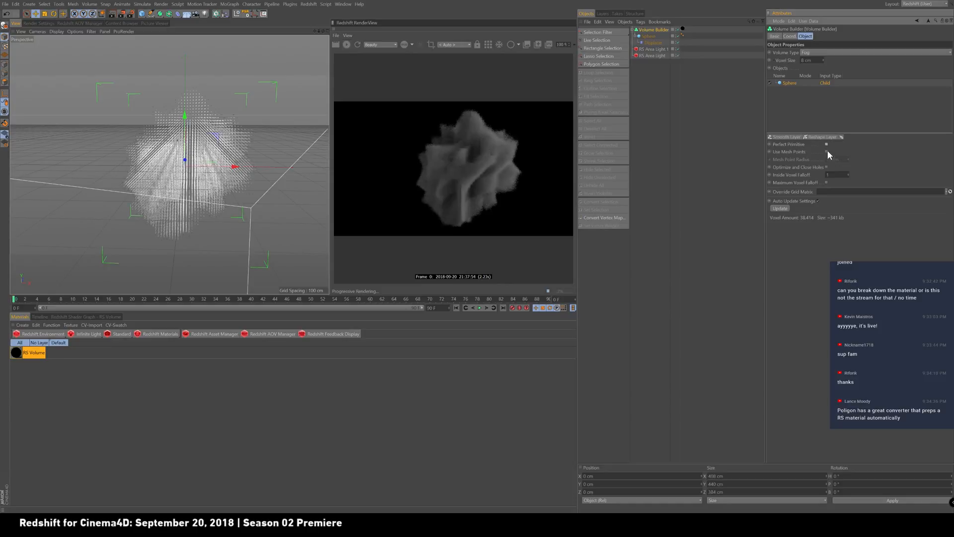
- Compare the sphere's volume with Maximum Voxel Falloff on and off, leaving the option off
click(828, 182)
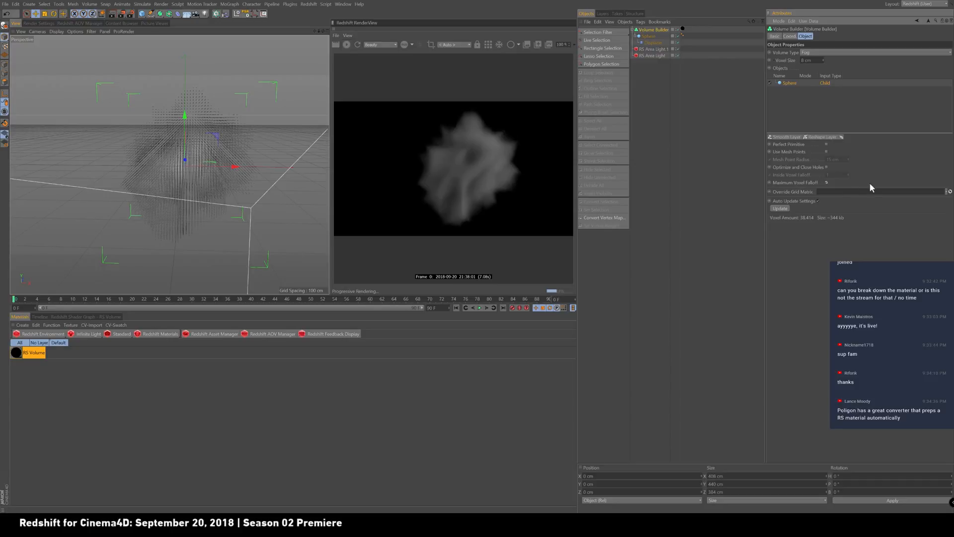
click(827, 182)
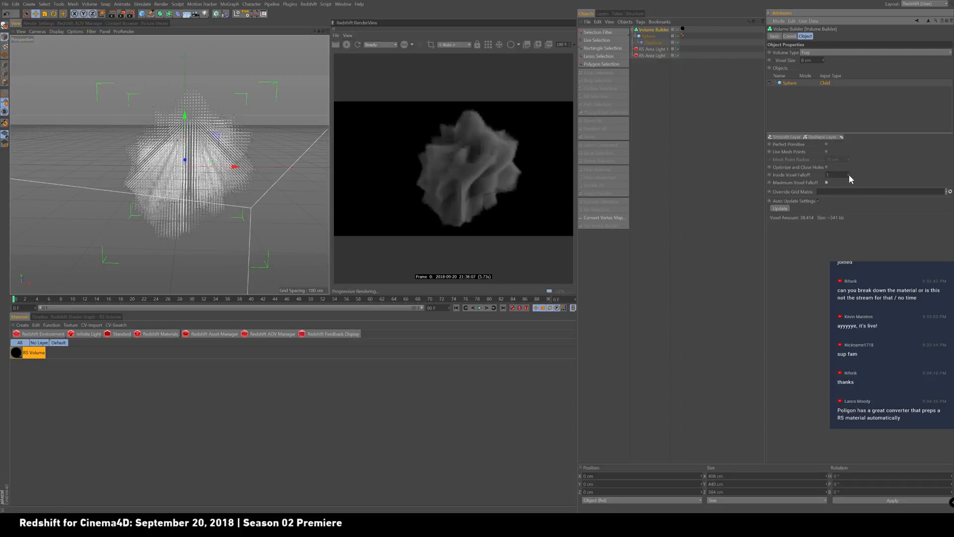
mouse_move(848, 173)
mouse_down()
mouse_move(848, 162)
mouse_move(852, 178)
mouse_up()
click(827, 183)
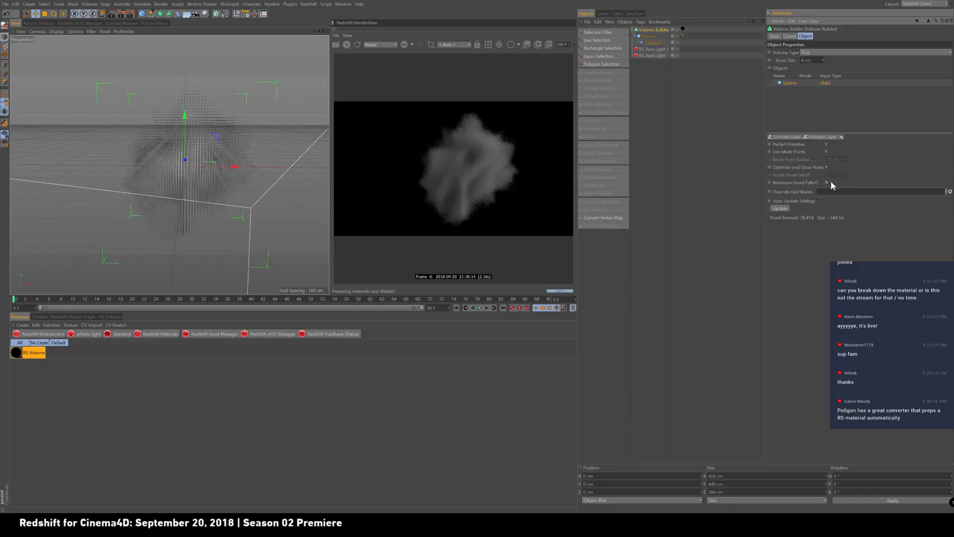
click(827, 183)
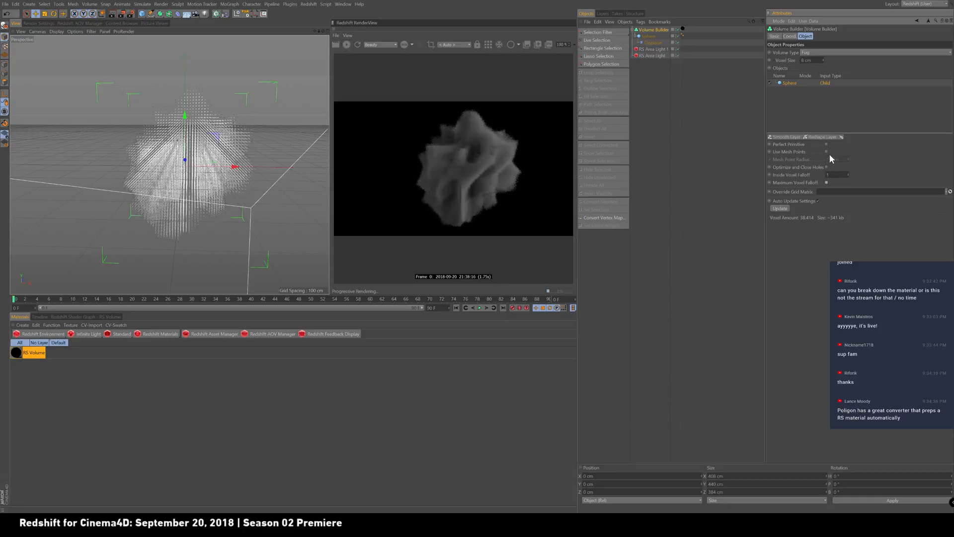
- Enable Use Mesh Points for the sphere and raise the mesh point radius to about 62 cm
click(827, 152)
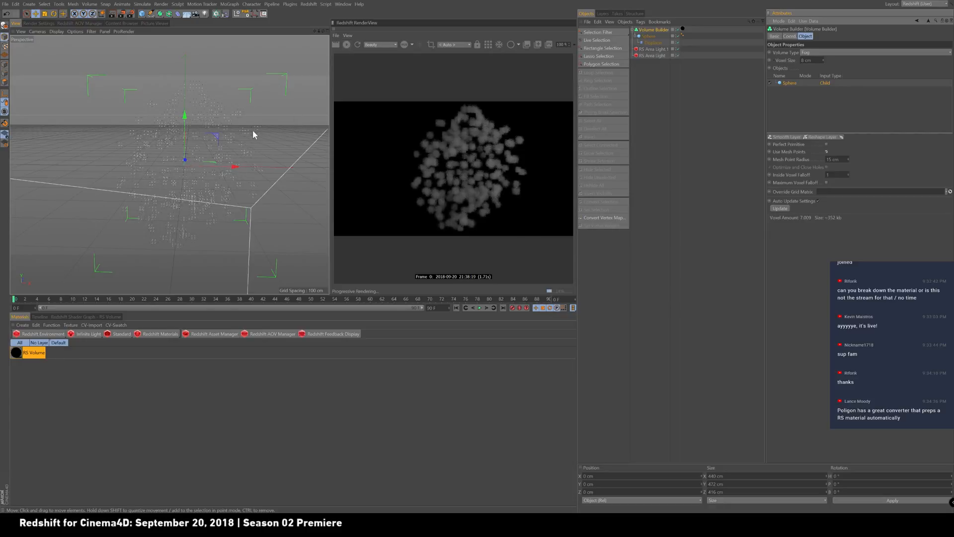
drag(848, 159, 876, 101)
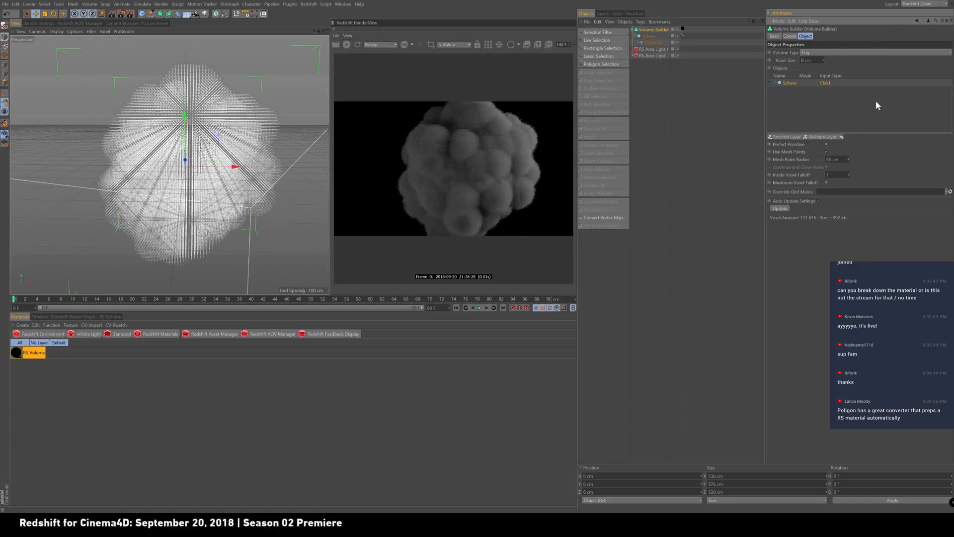
- Raise the sphere's mesh point radius to 70.5 cm and add a Smooth Layer above it in the Volume Builder
drag(849, 157, 854, 144)
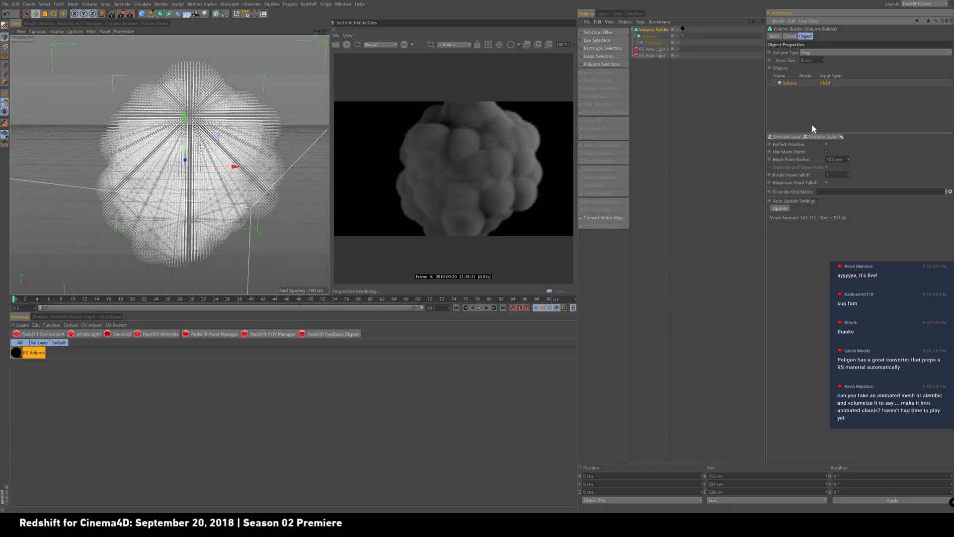
click(795, 136)
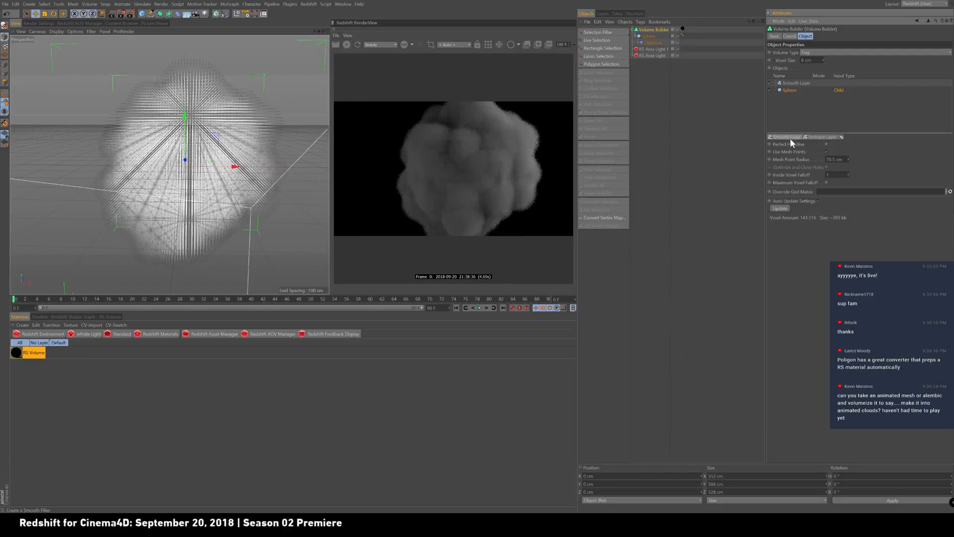
- Set the Smooth Layer's iterations to 3, try a voxel distance of 20, and reduce the voxel distance to 5
click(805, 84)
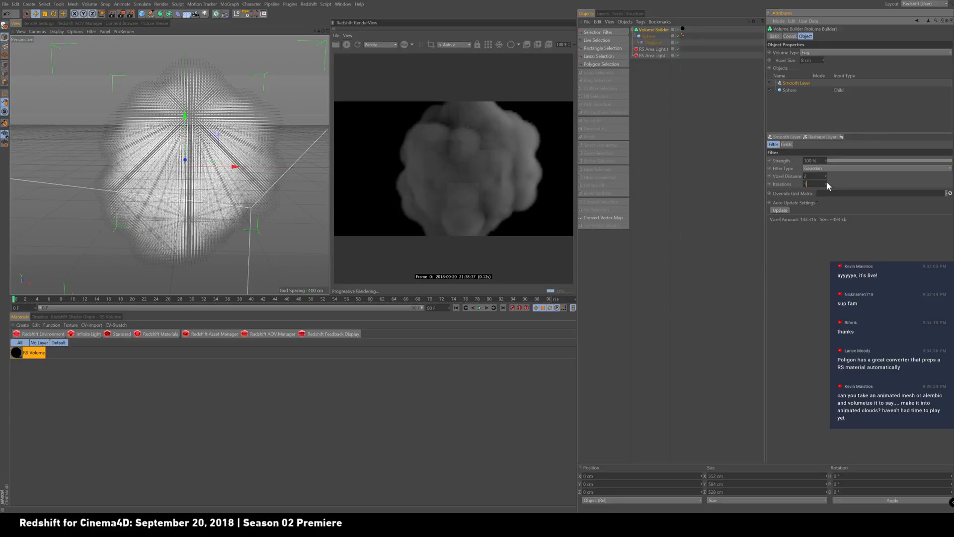
text(3)
key(Return)
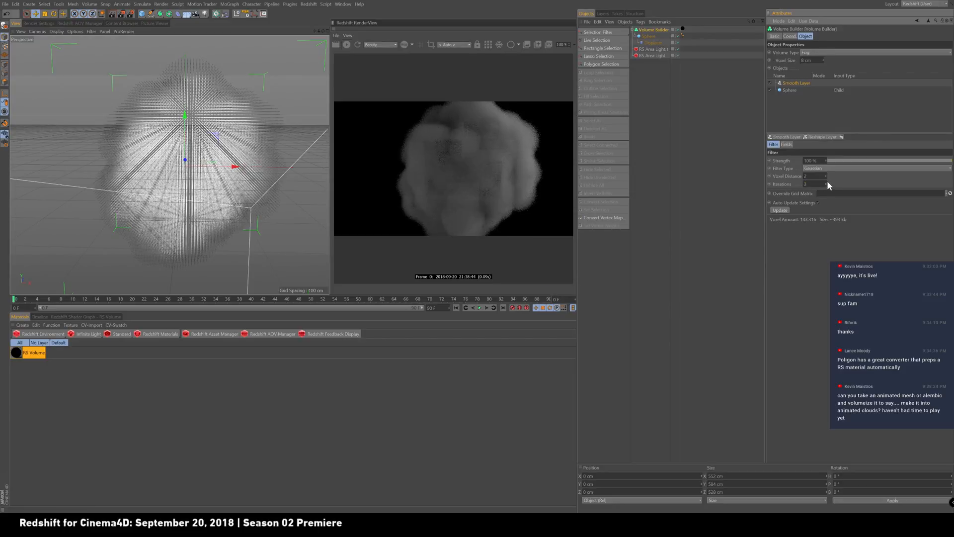
drag(828, 179, 828, 168)
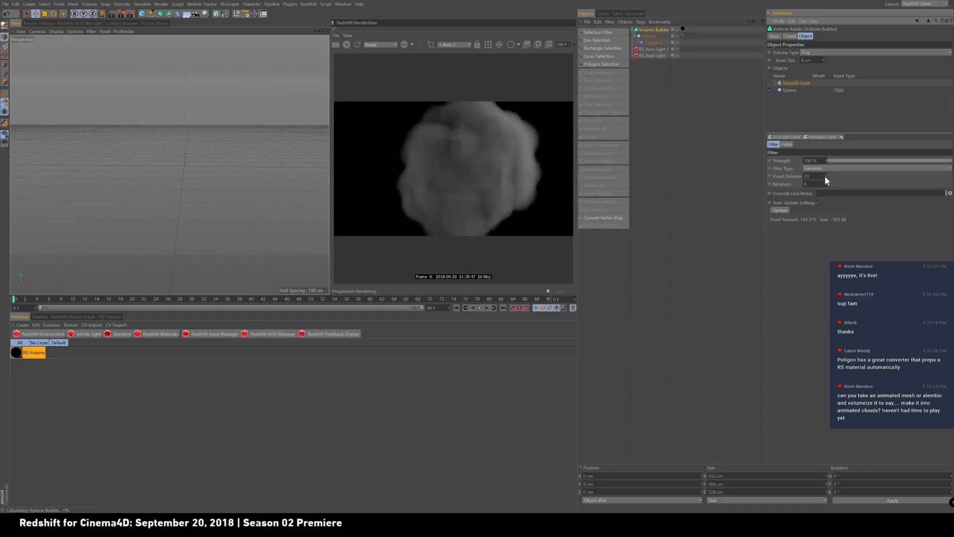
drag(813, 177, 778, 173)
text(5)
key(Return)
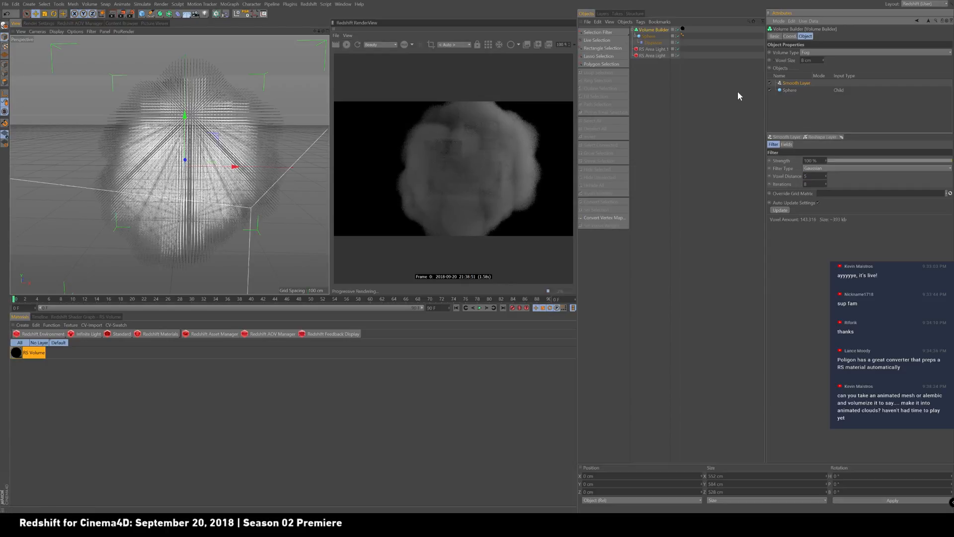
- Turn off Use Mesh Points and turn on Maximum Voxel Falloff for the sphere in the Volume Builder
click(796, 90)
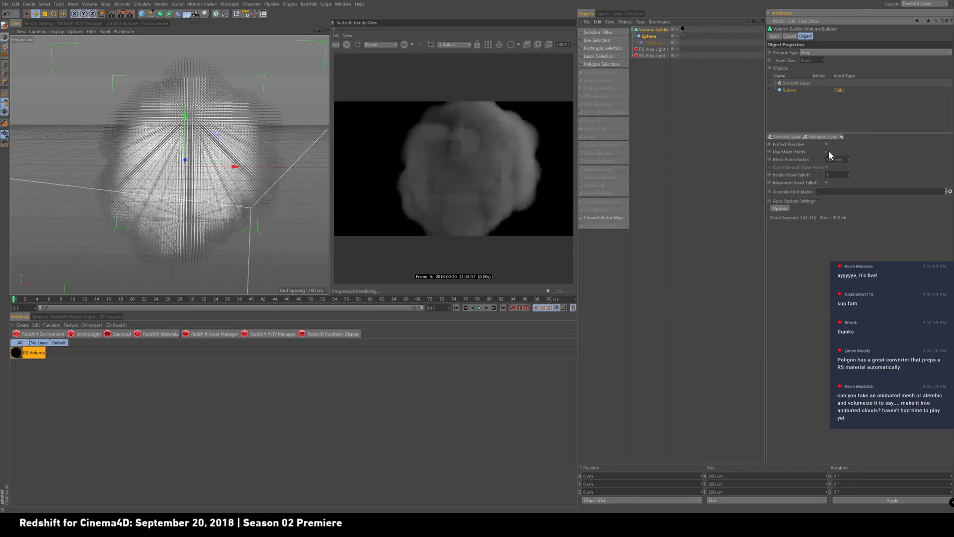
click(827, 151)
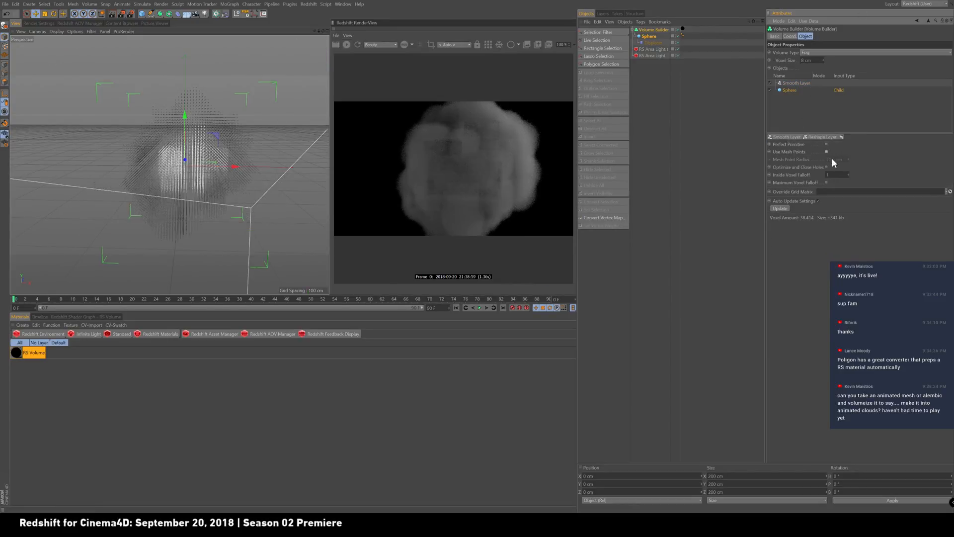
click(826, 182)
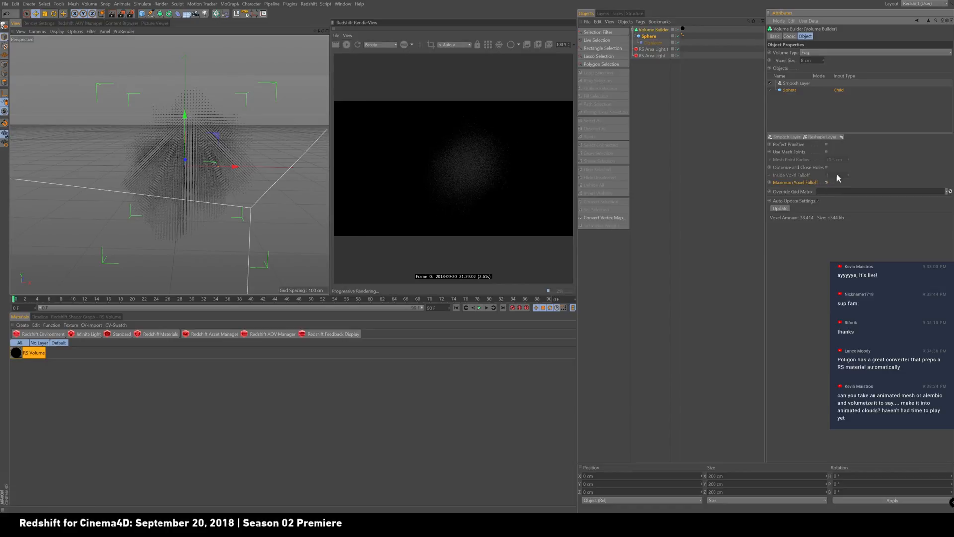
- Lower the Smooth Layer's voxel distance to 1, and settle on 2
click(805, 83)
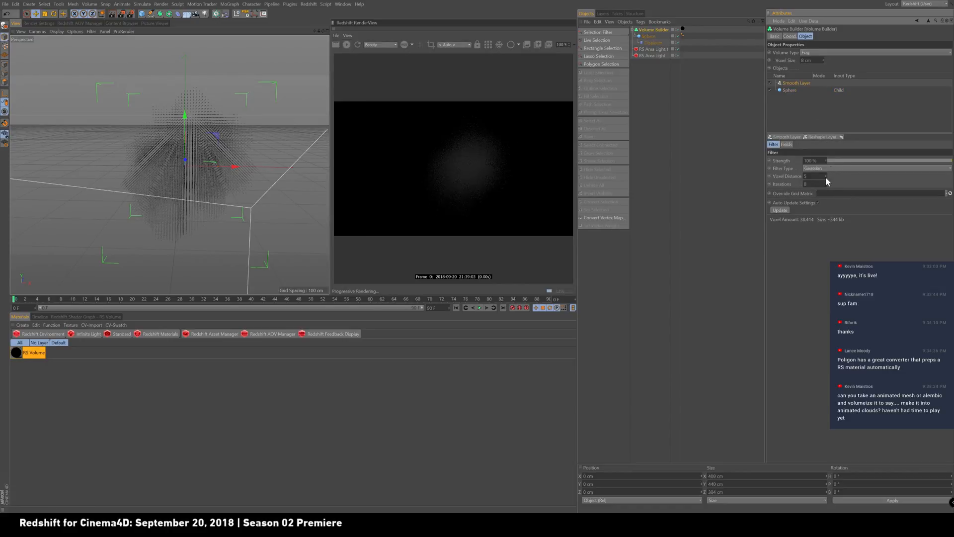
drag(825, 177, 793, 177)
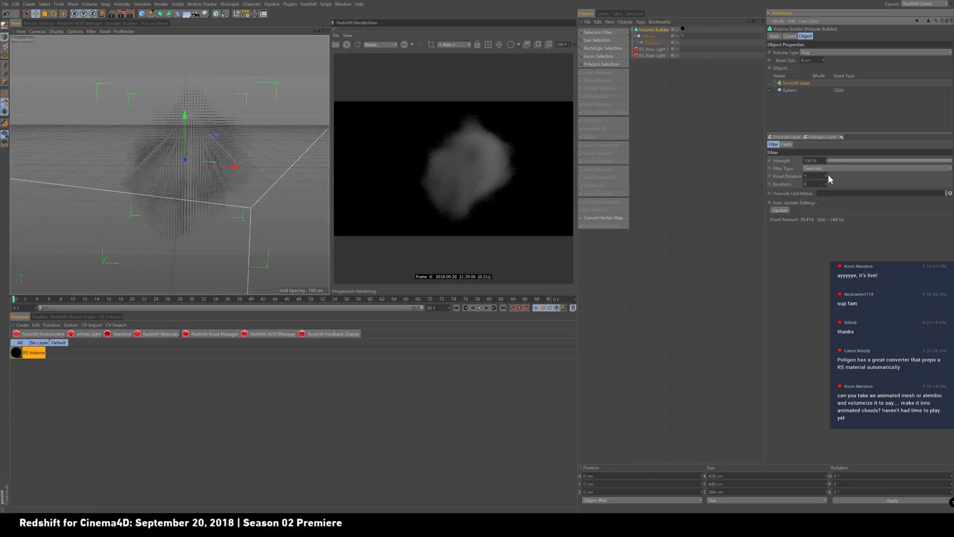
click(827, 174)
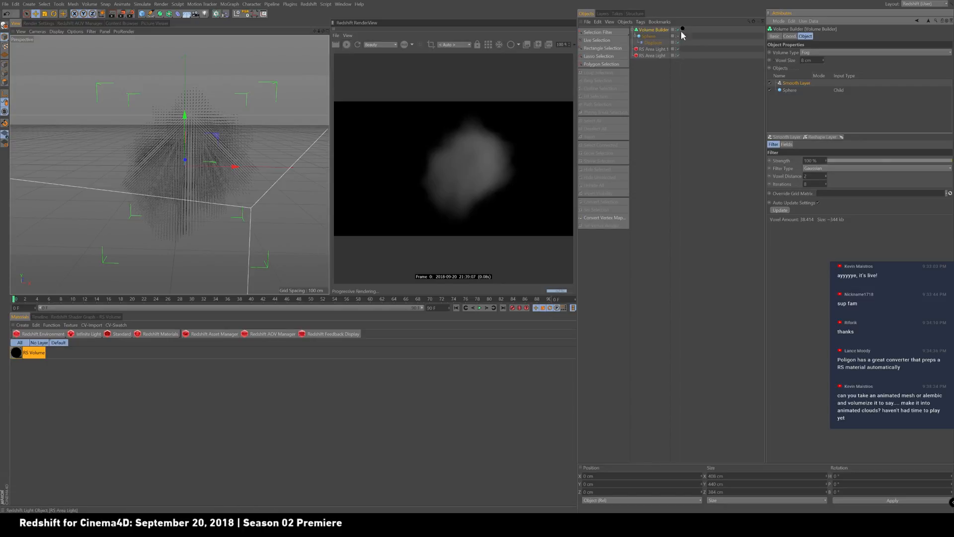
- Raise the RS Volume material's scatter coefficient to about 2.35
click(17, 353)
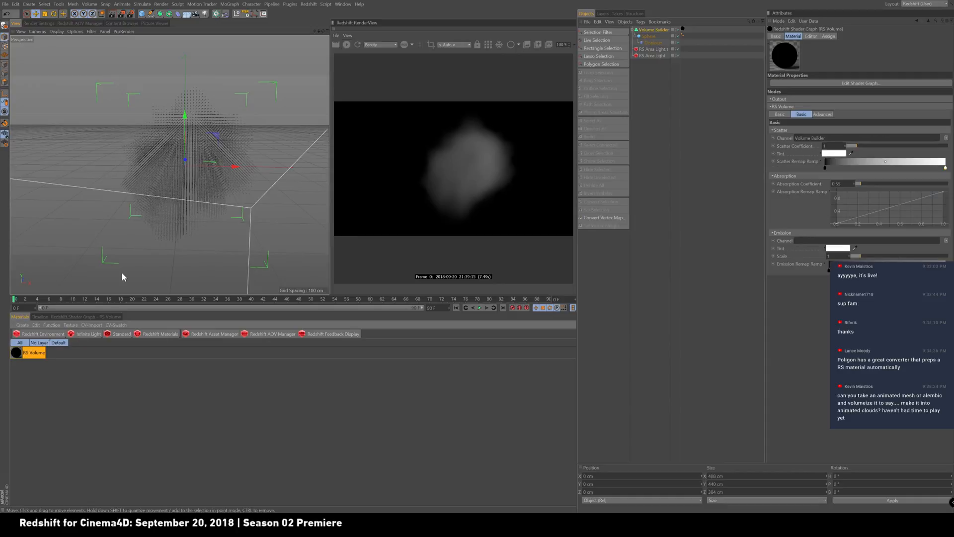
mouse_move(870, 144)
mouse_down()
mouse_move(848, 146)
mouse_move(870, 146)
mouse_up()
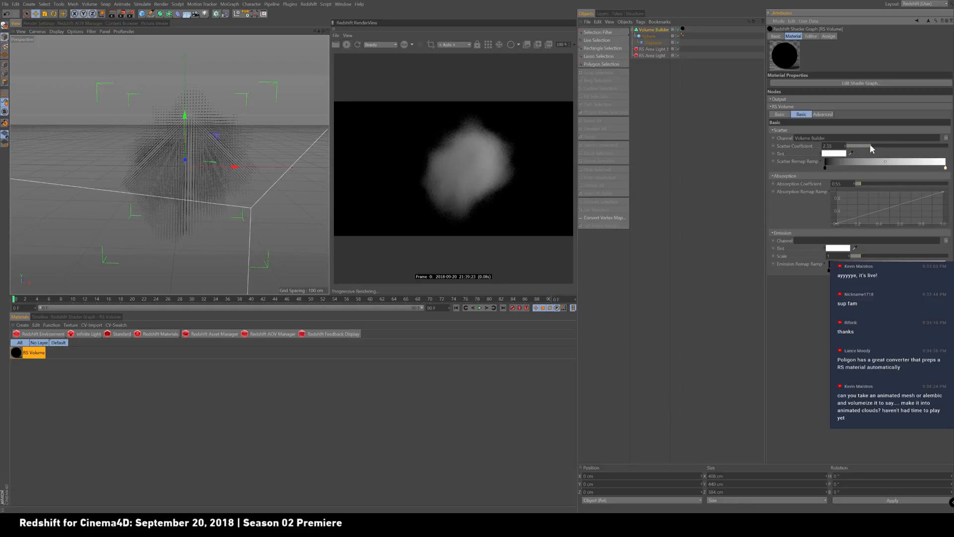
- Set both Old Max and New Max to 1 in the RS Volume material's density remap range
click(826, 115)
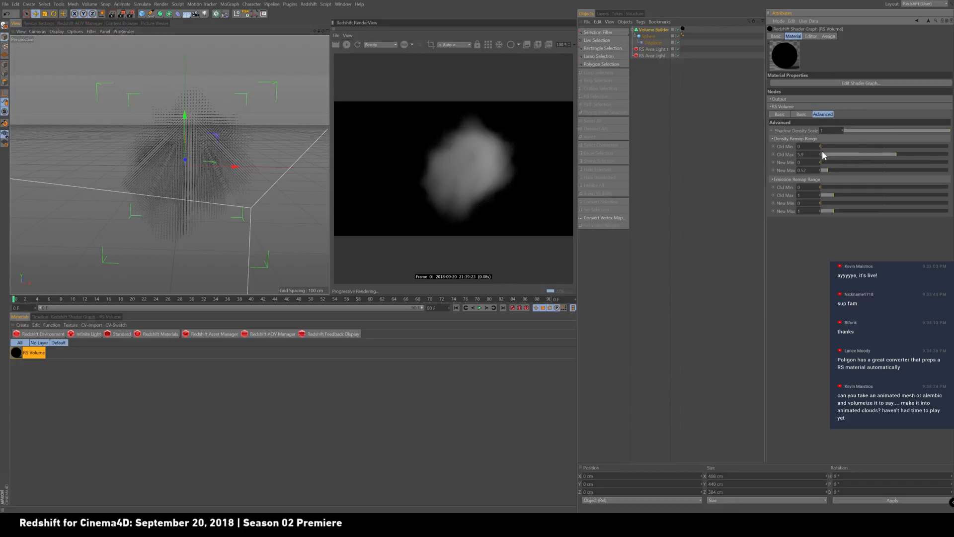
double_click(801, 154)
text(1)
key(Return)
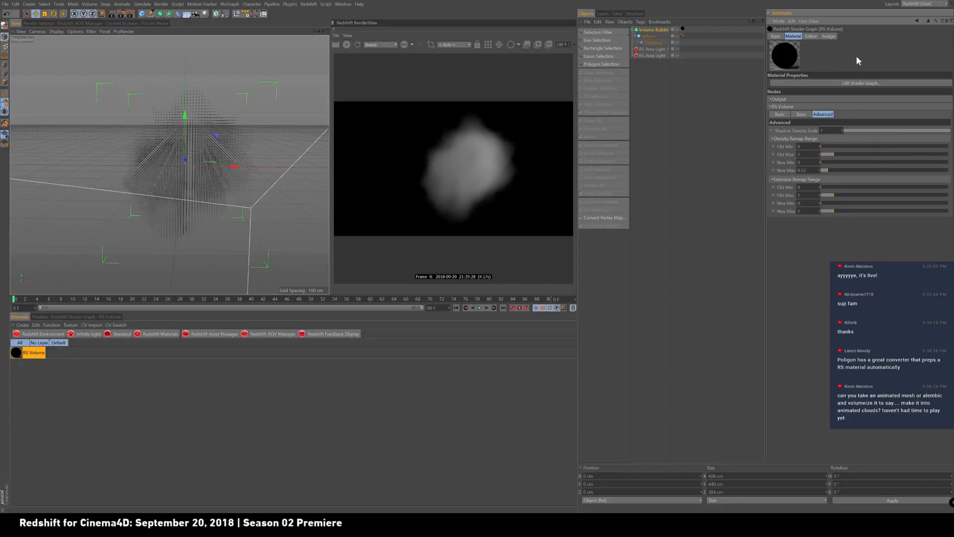
double_click(801, 171)
text(1)
key(Return)
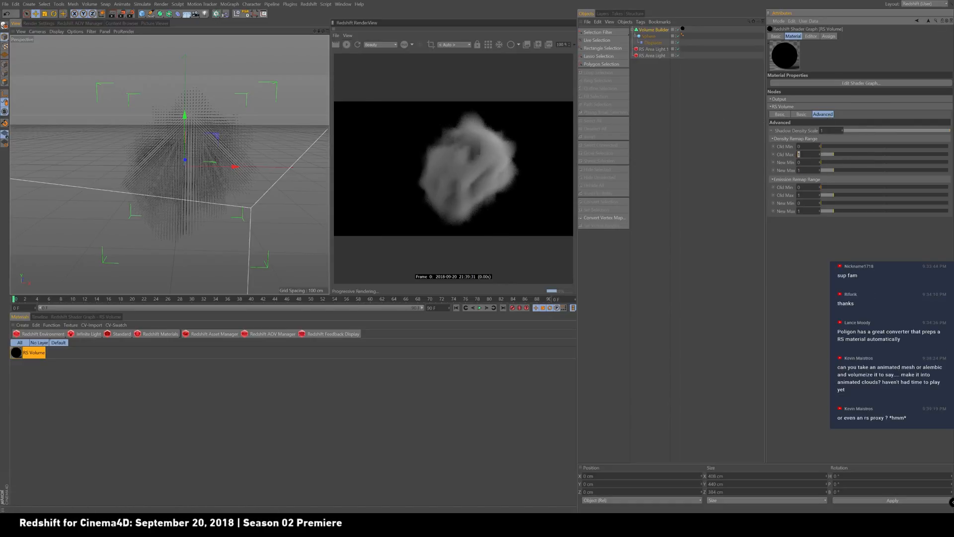
- Set the density remap range's Old Max to 6 and lower its New Max to about 0.34
text(6)
key(Return)
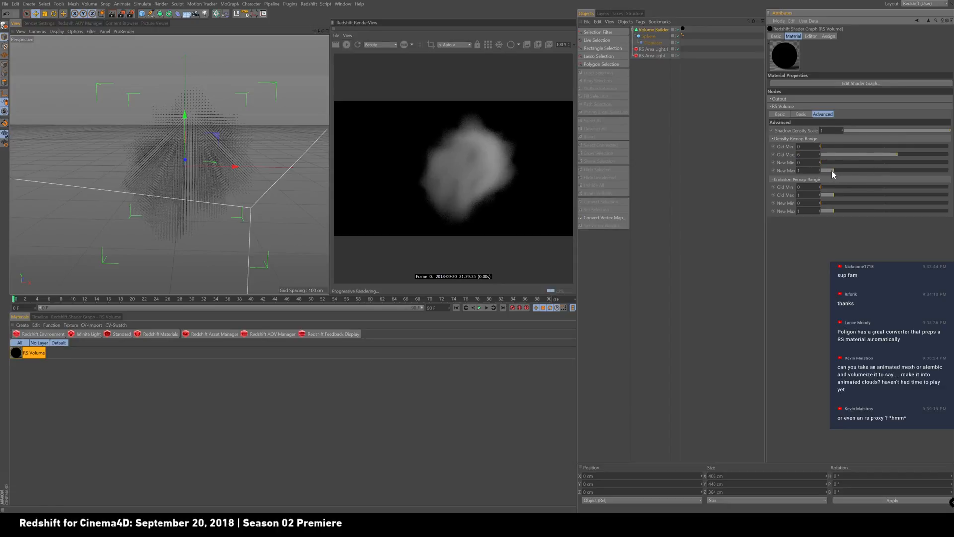
drag(825, 169, 830, 170)
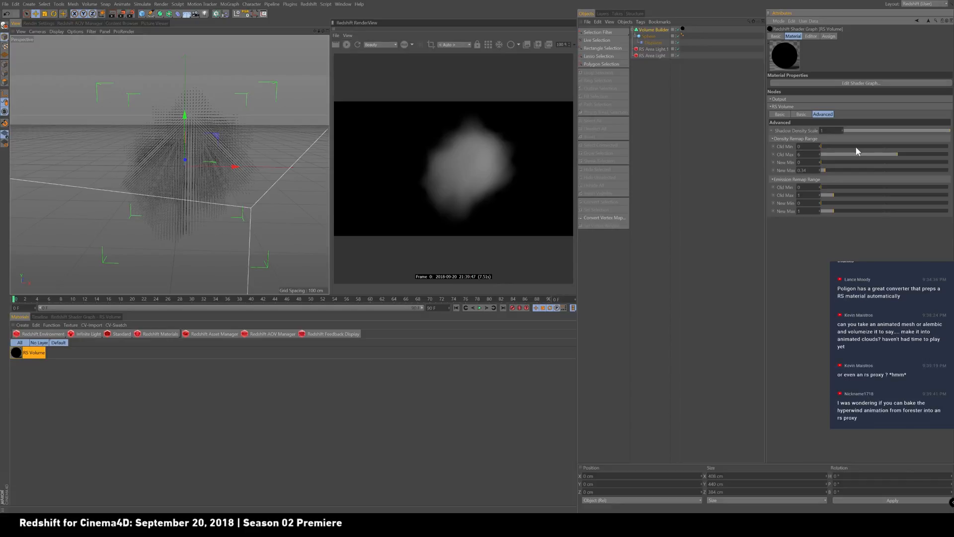
- Set the animation speed of the noise shader in the sphere's Displacer to 10
click(653, 43)
click(830, 36)
click(797, 78)
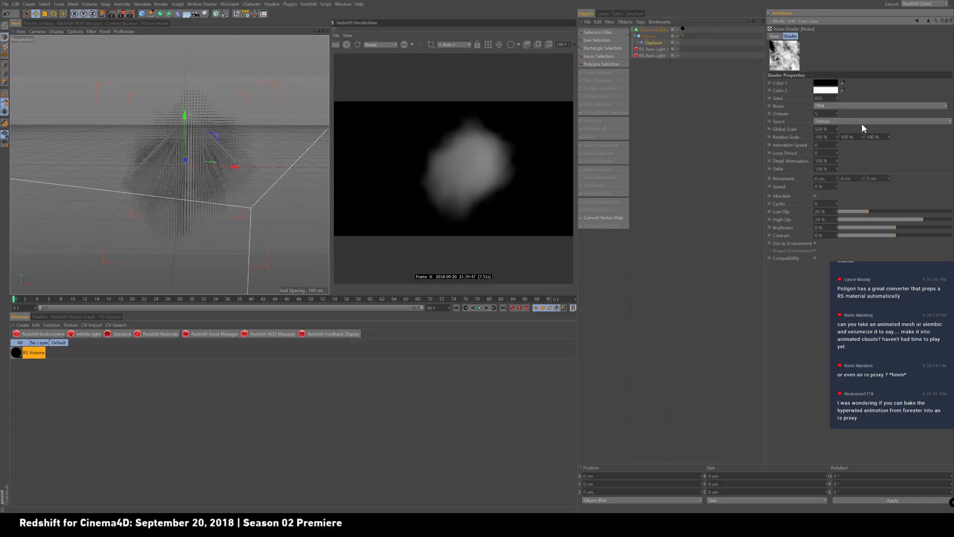
text(10)
key(Return)
- Scrub through the timeline to preview the animated fog in the render view, and return to frame 0
drag(39, 298, 83, 300)
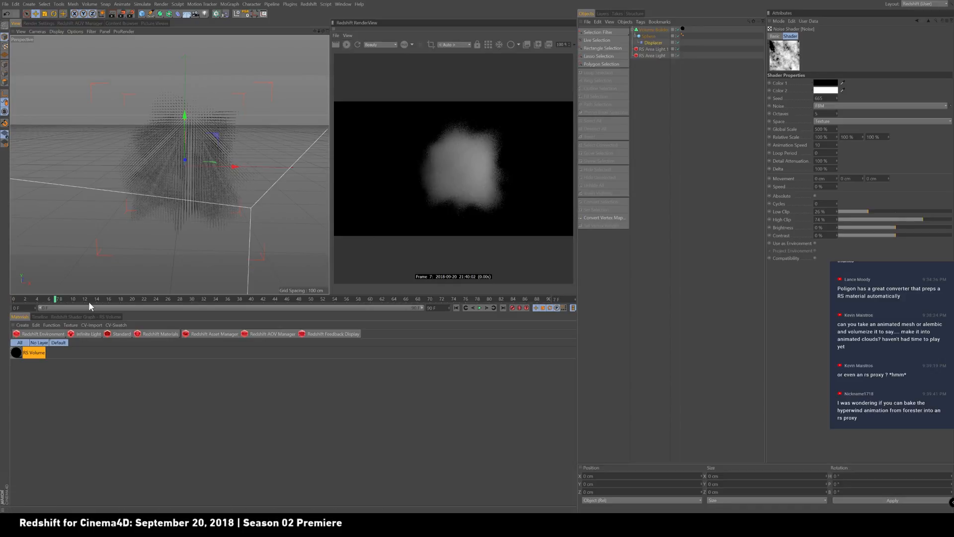
click(160, 299)
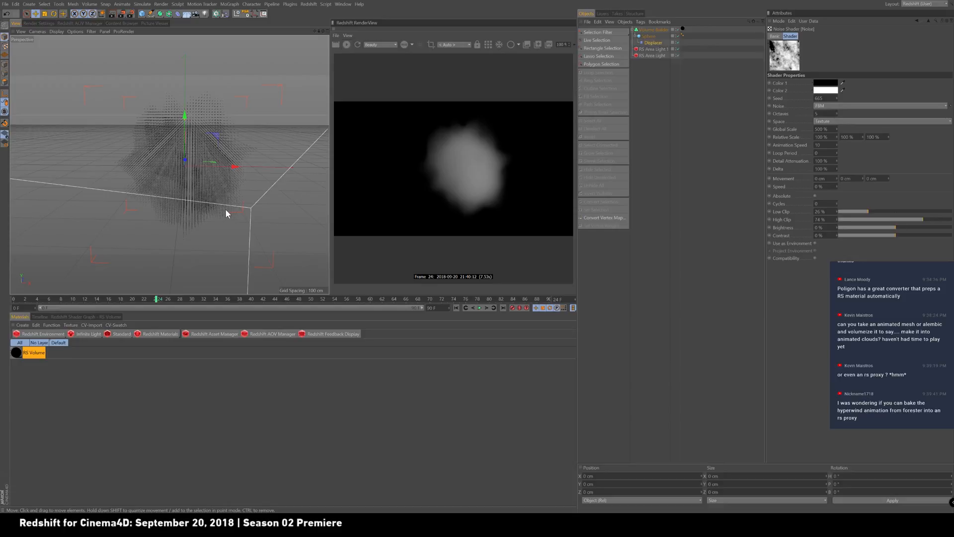
drag(109, 295, 14, 297)
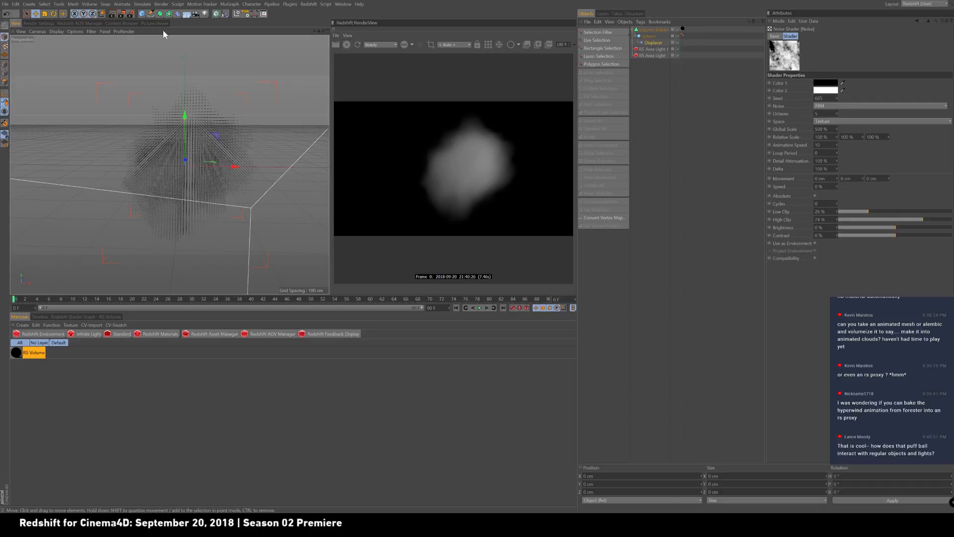
- Add a Platonic primitive at the centre of the fog volume and view the two from another angle
click(660, 49)
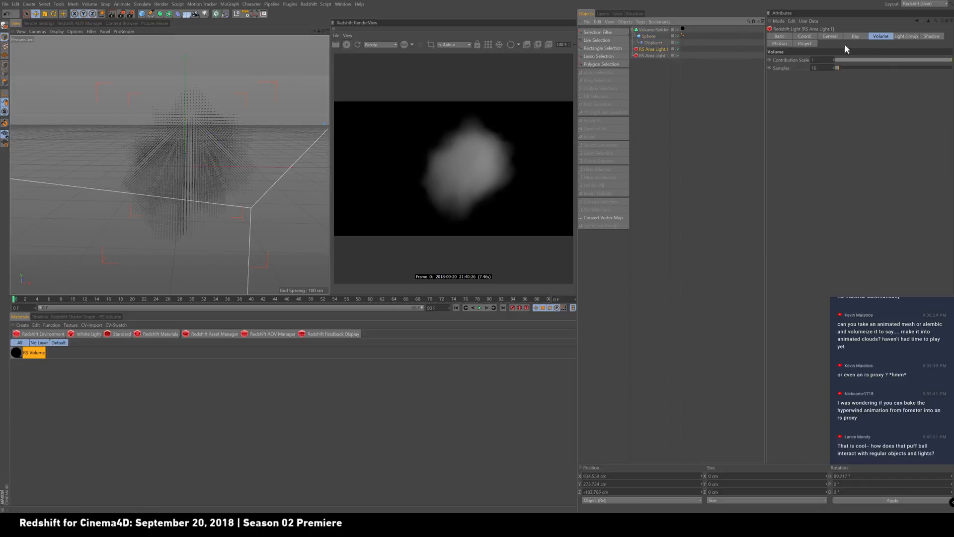
drag(142, 14, 204, 58)
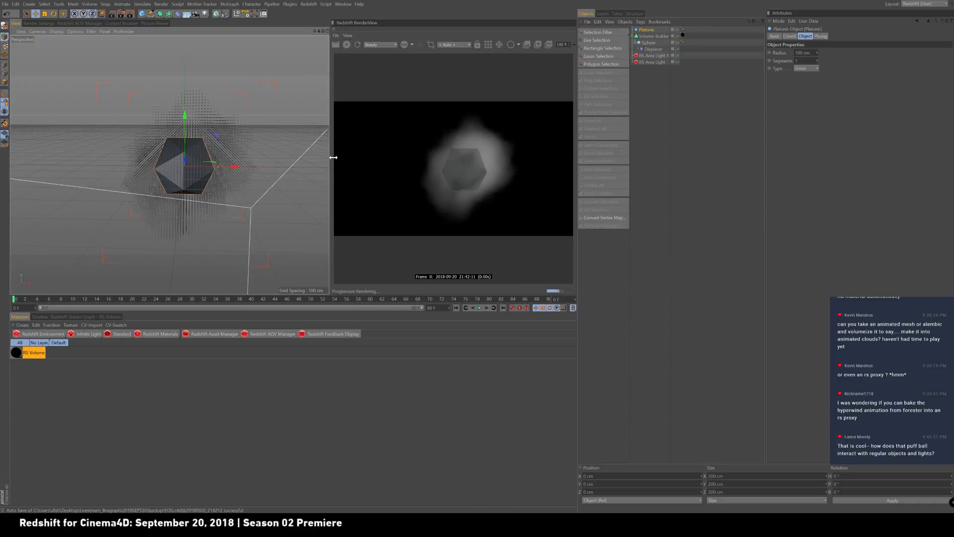
alt+drag(252, 157, 177, 169)
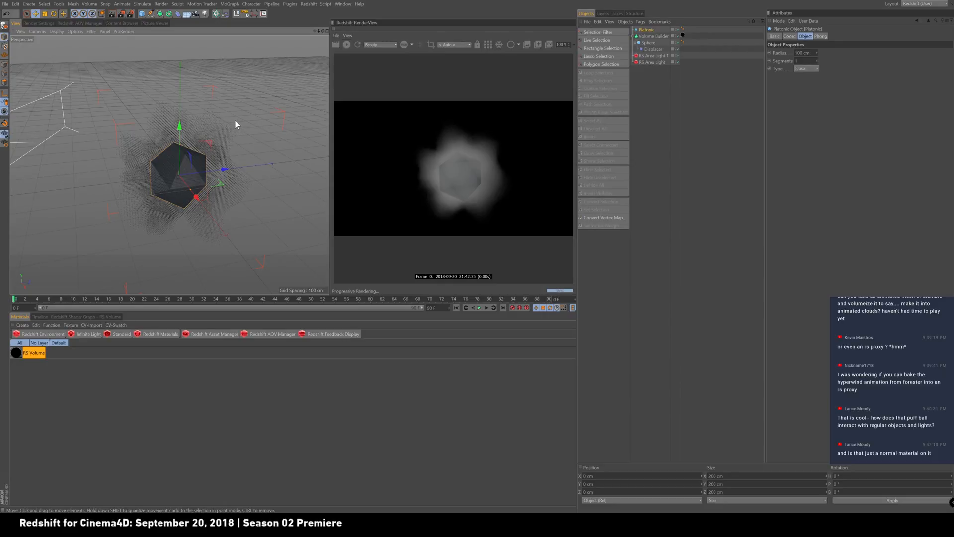
- Review the Volume entry among the Redshift material types and the scatter channel choices of the RS Volume material
click(25, 354)
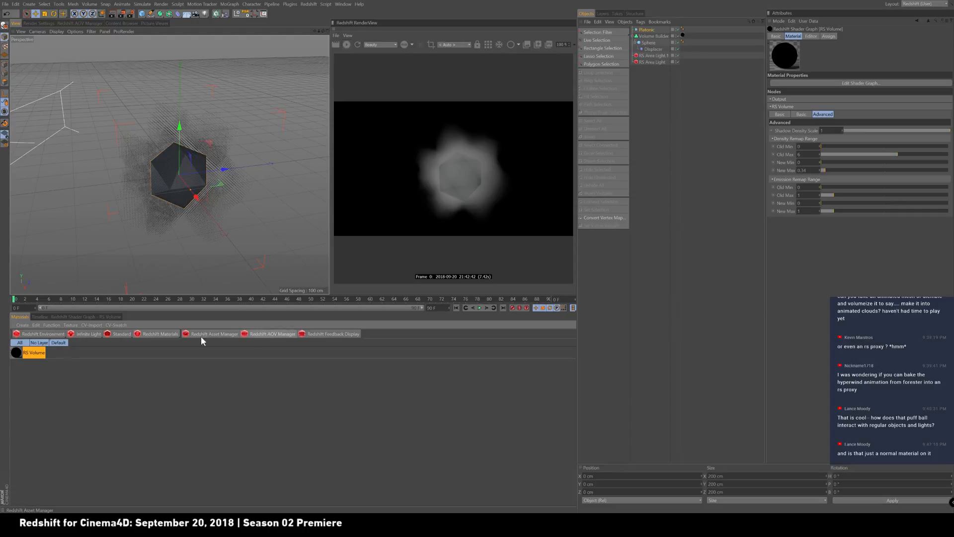
click(169, 334)
mouse_move(170, 336)
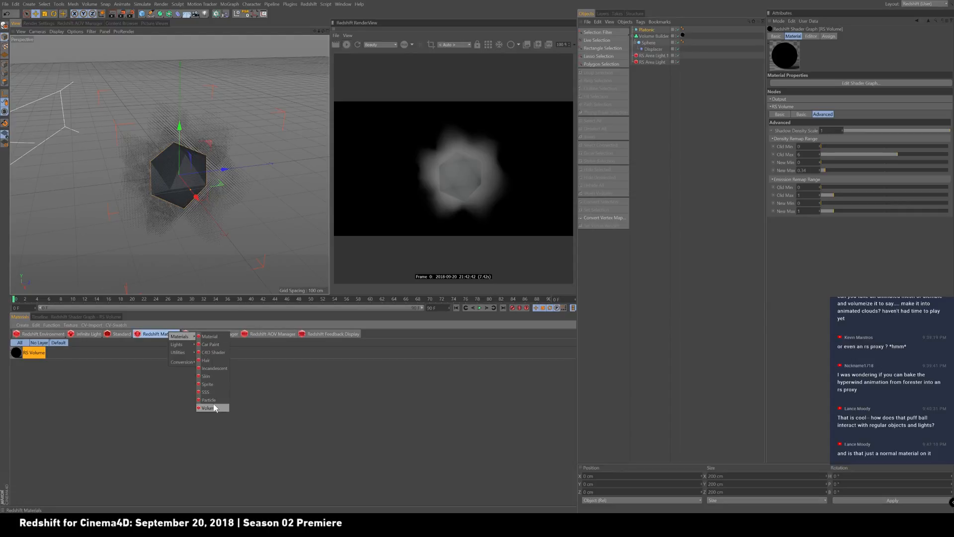
click(795, 115)
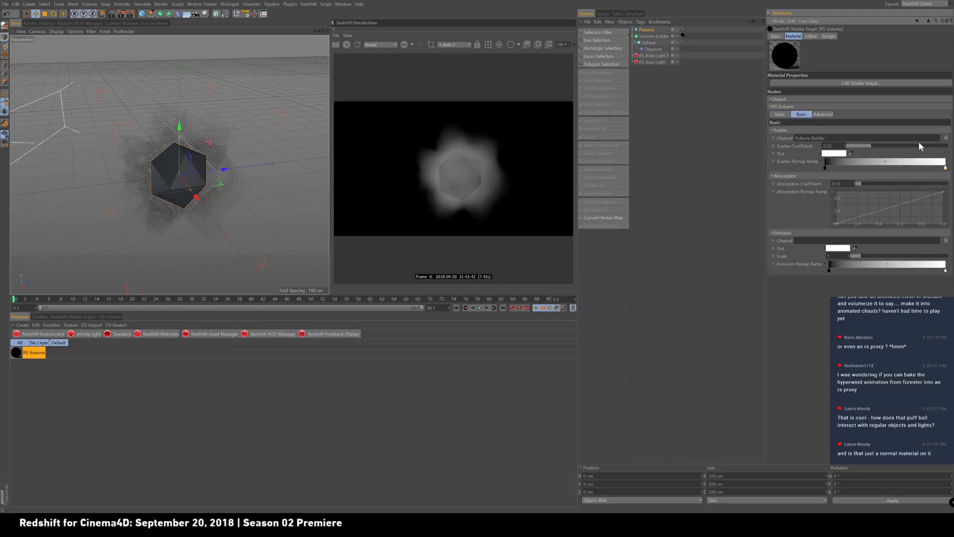
click(946, 138)
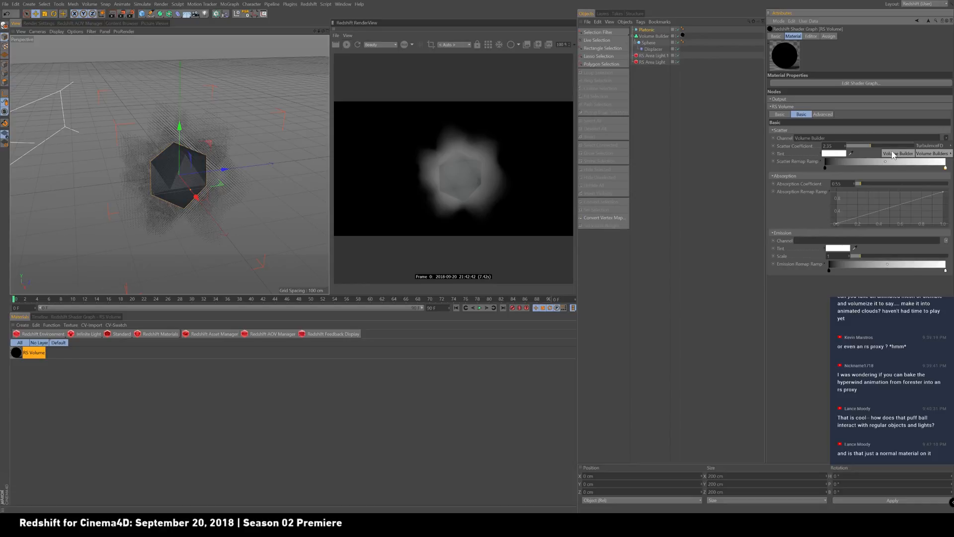
click(865, 116)
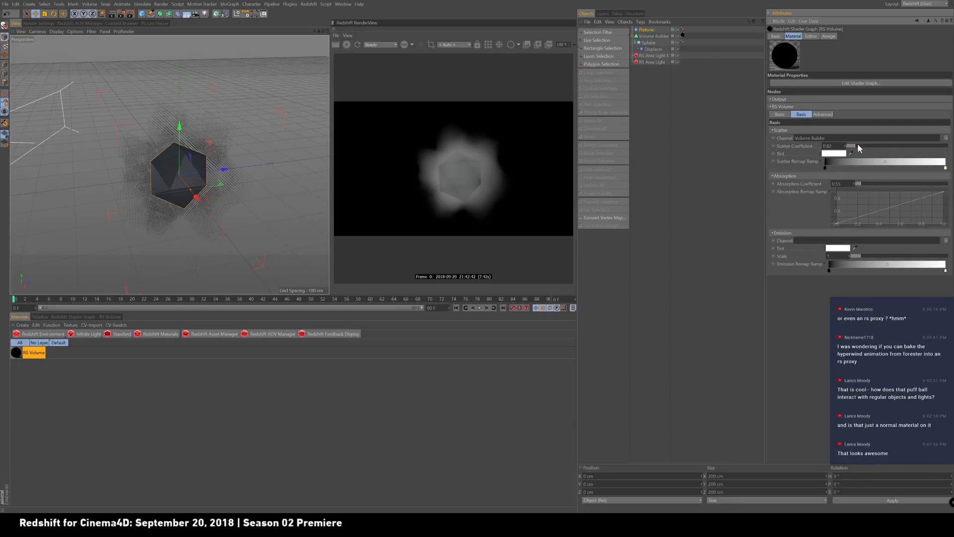
- Try a scatter coefficient of about 0.52 on the RS Volume material, and raise it to 7
drag(860, 148, 853, 150)
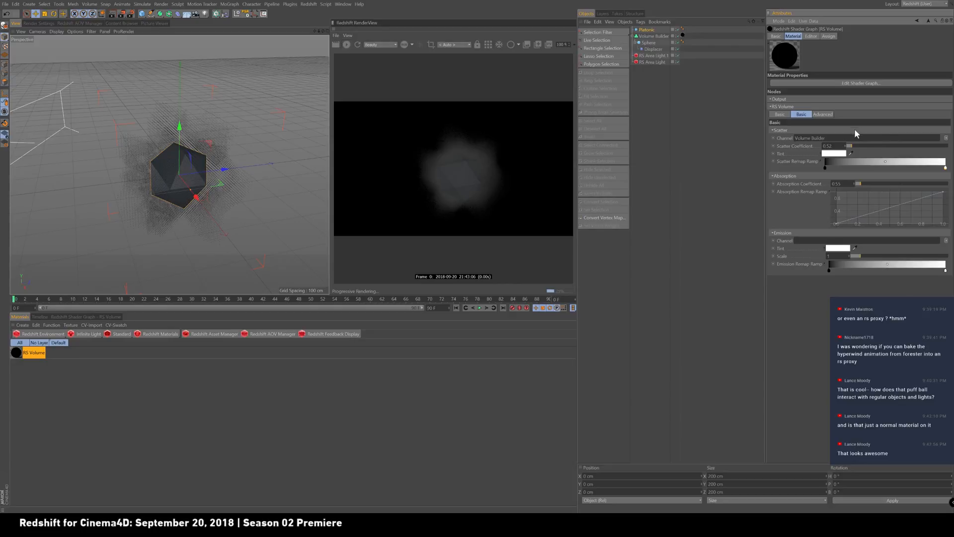
drag(884, 150, 919, 149)
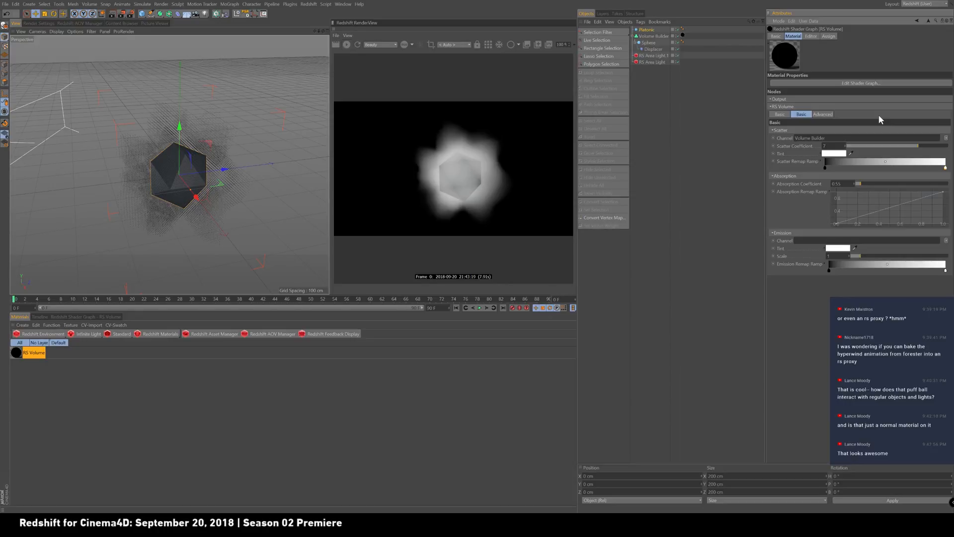
- Review the settings of the Sphere and Smooth Layer entries in the fog Volume Builder
click(654, 36)
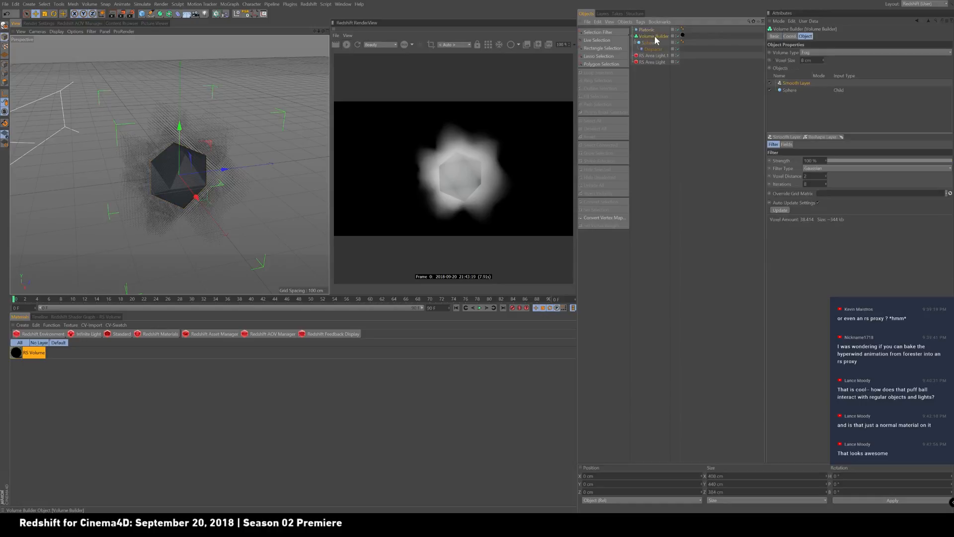
click(793, 91)
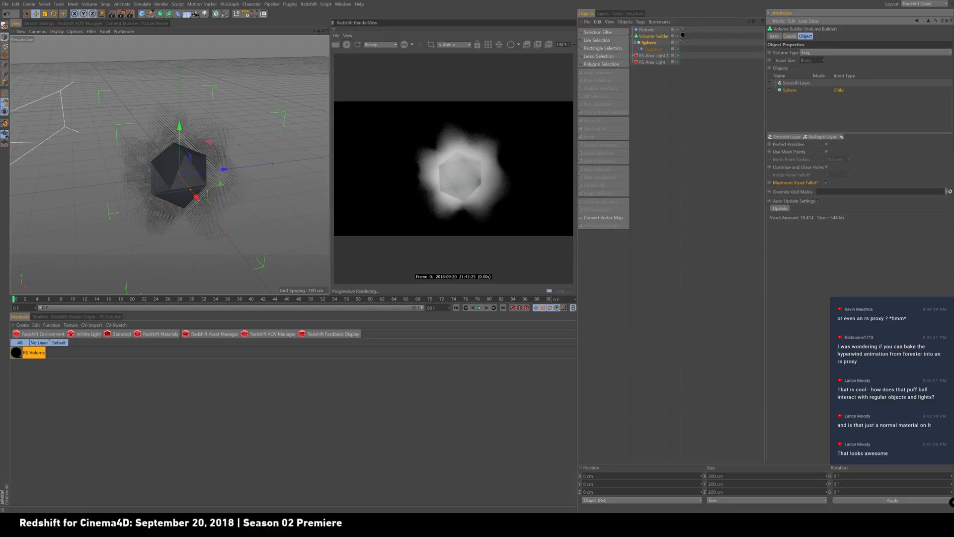
click(805, 60)
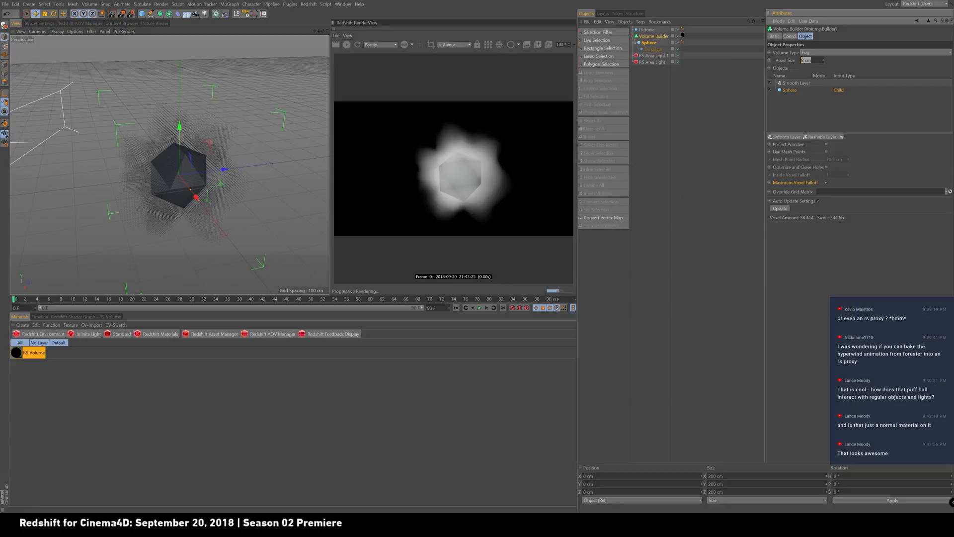
click(801, 83)
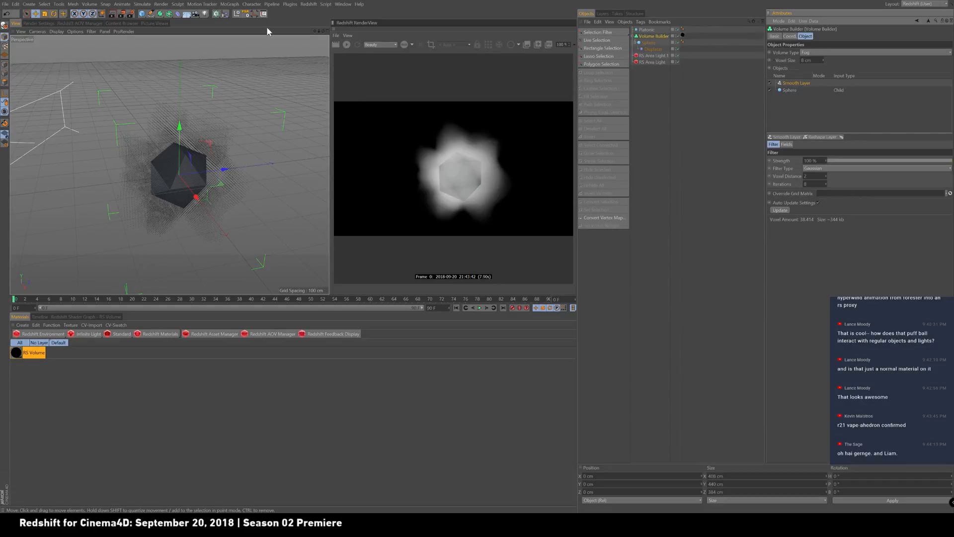
- Switch to the open Prism.c4d scene and refresh the render view with a closer view of the cube and its light
click(343, 4)
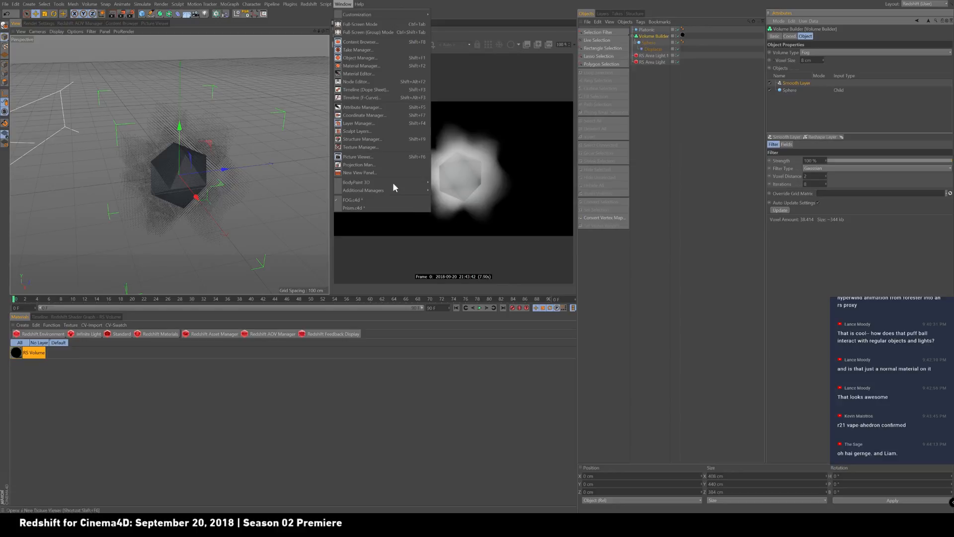
click(379, 208)
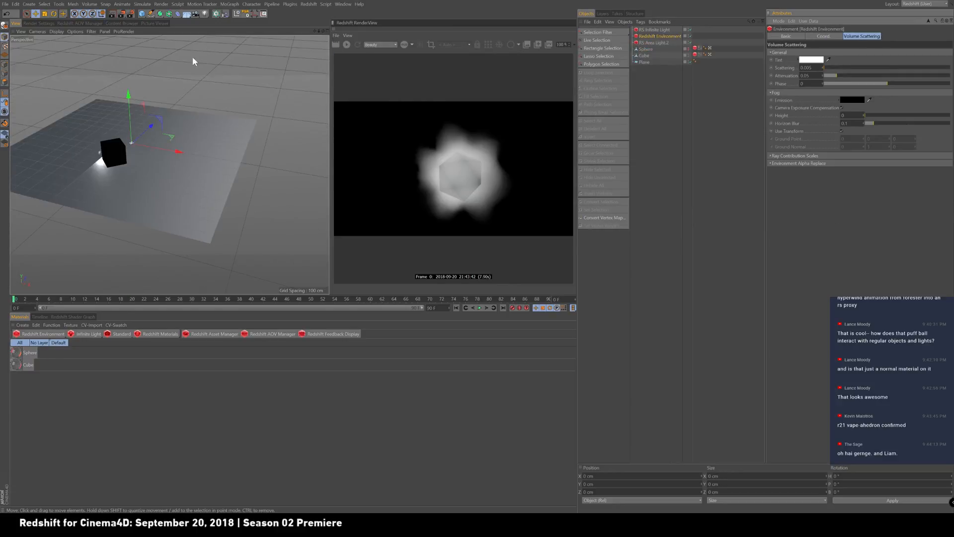
alt+middle_drag(151, 162, 223, 154)
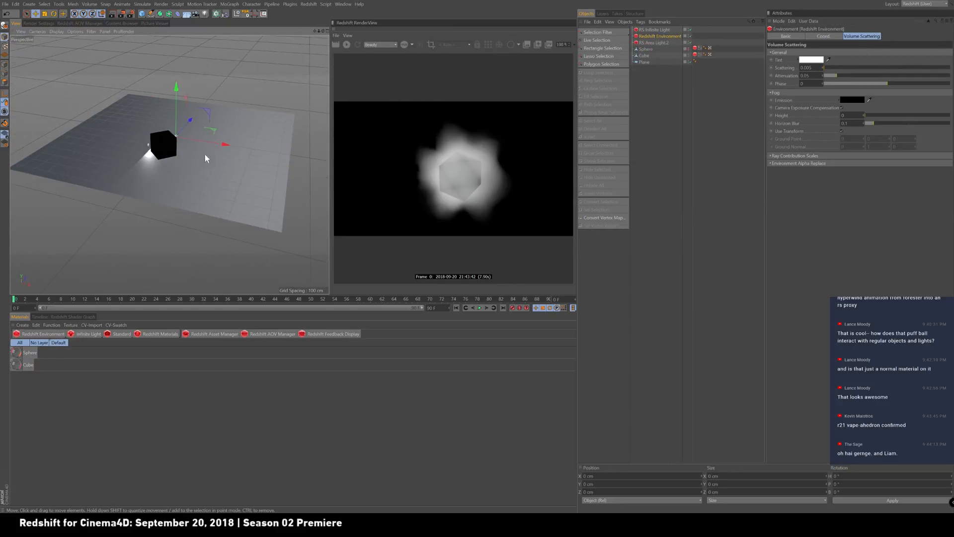
alt+right_drag(222, 154, 207, 130)
alt+drag(160, 156, 157, 168)
alt+middle_drag(157, 168, 158, 195)
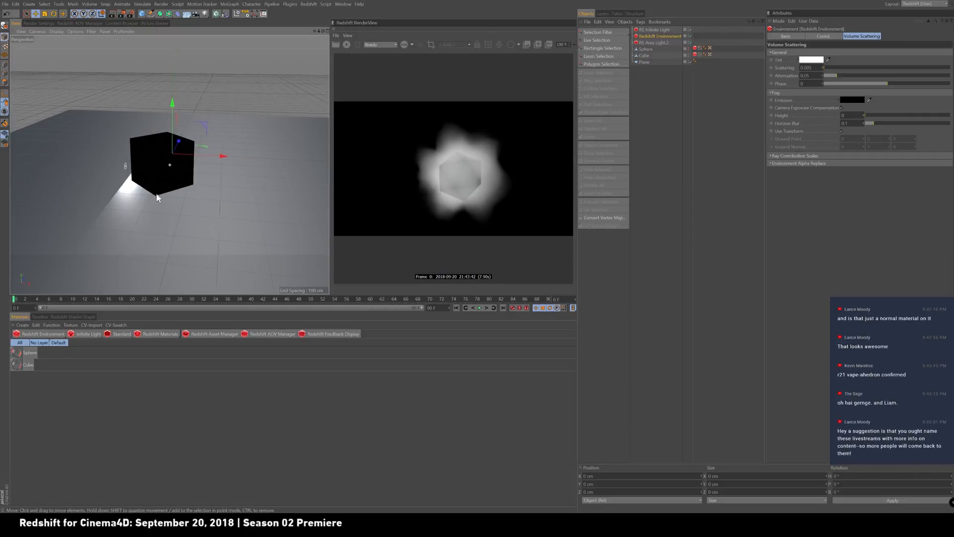
alt+right_drag(162, 184, 181, 175)
alt+middle_drag(169, 163, 164, 177)
alt+drag(164, 177, 166, 171)
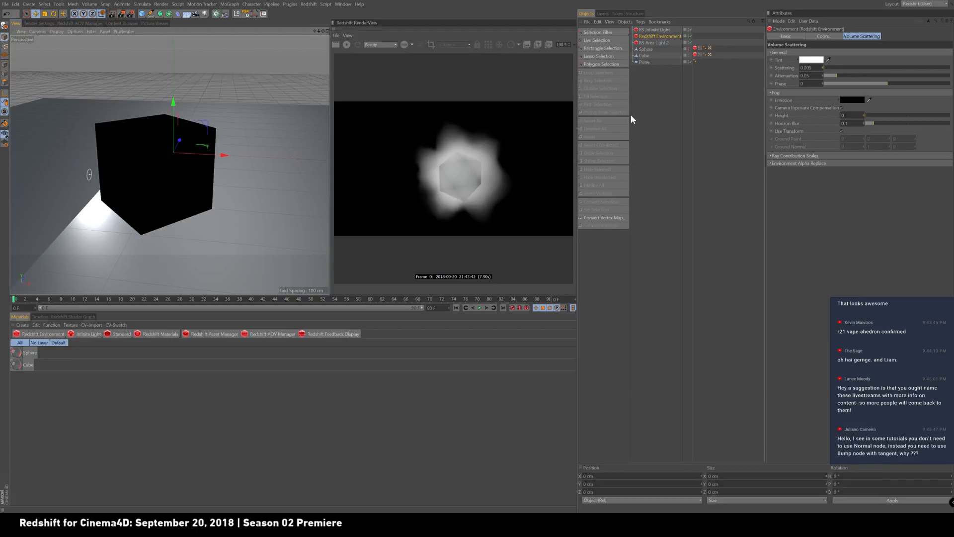
scroll(229, 164, down, 2)
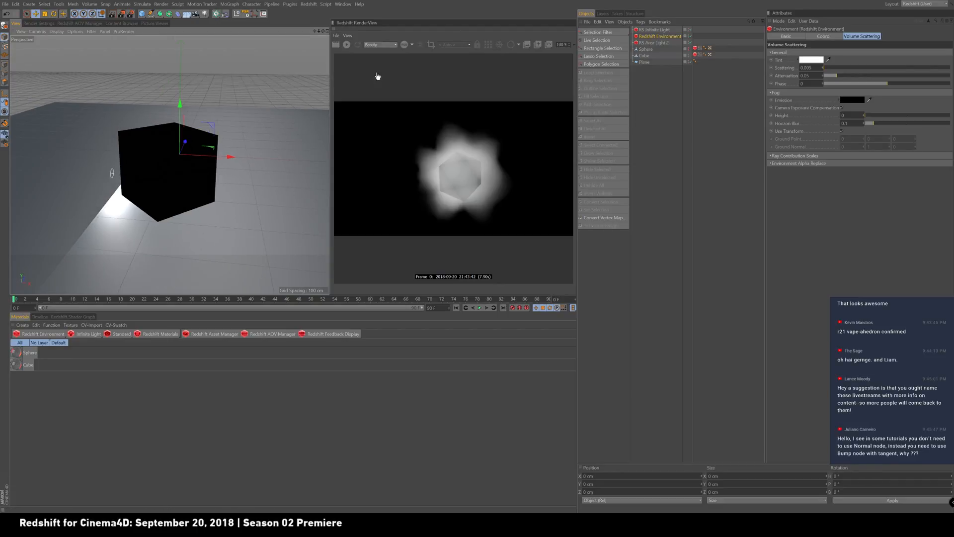
click(357, 45)
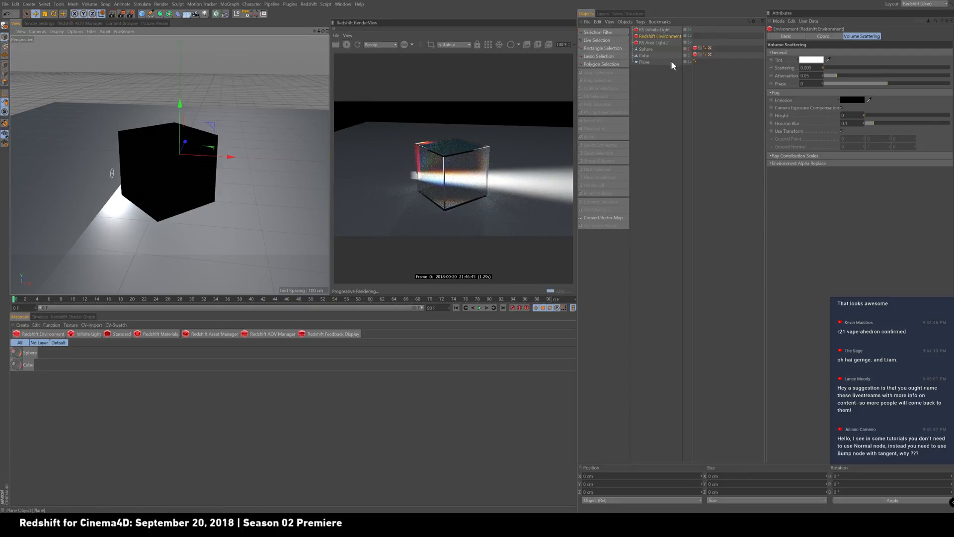
- Delete the material tag and the Redshift object tag from the Cube
click(646, 50)
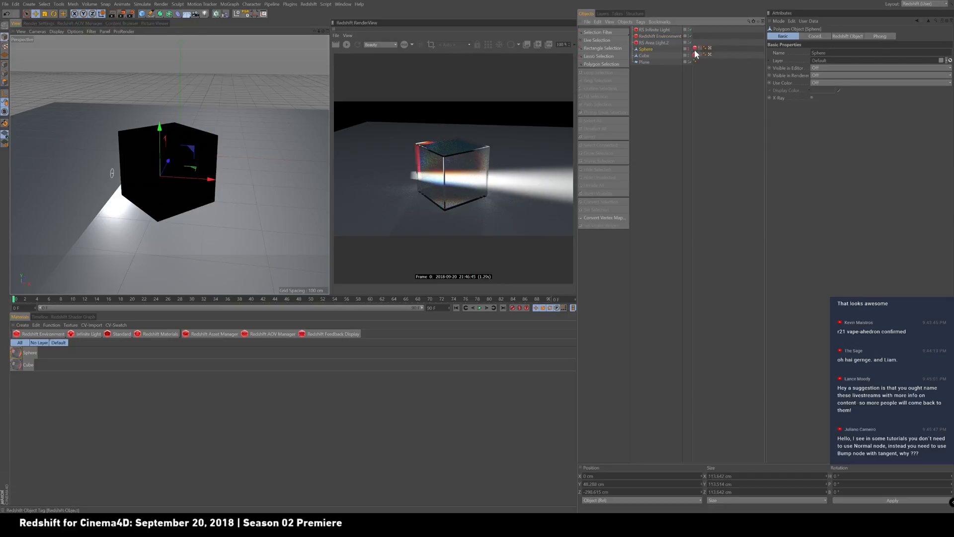
click(649, 56)
click(699, 53)
key(Delete)
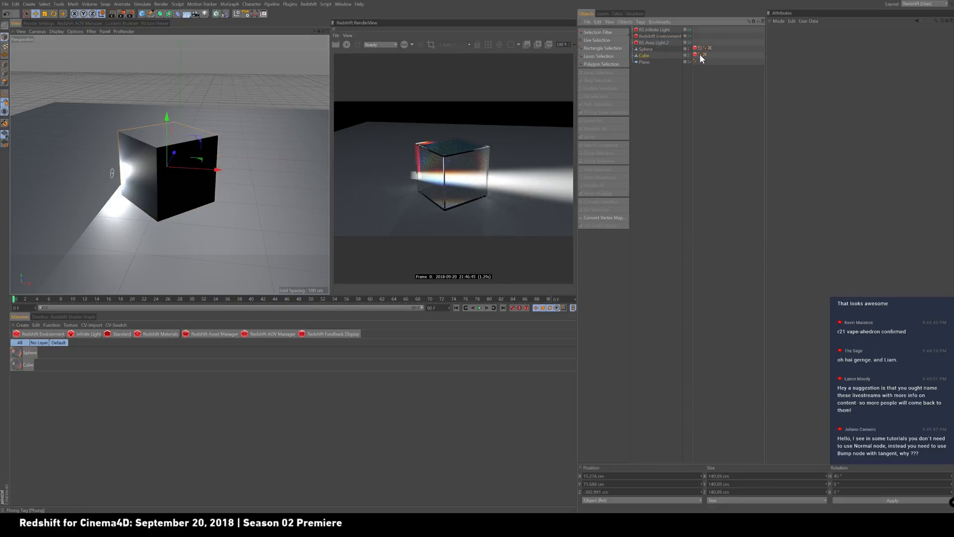
click(646, 56)
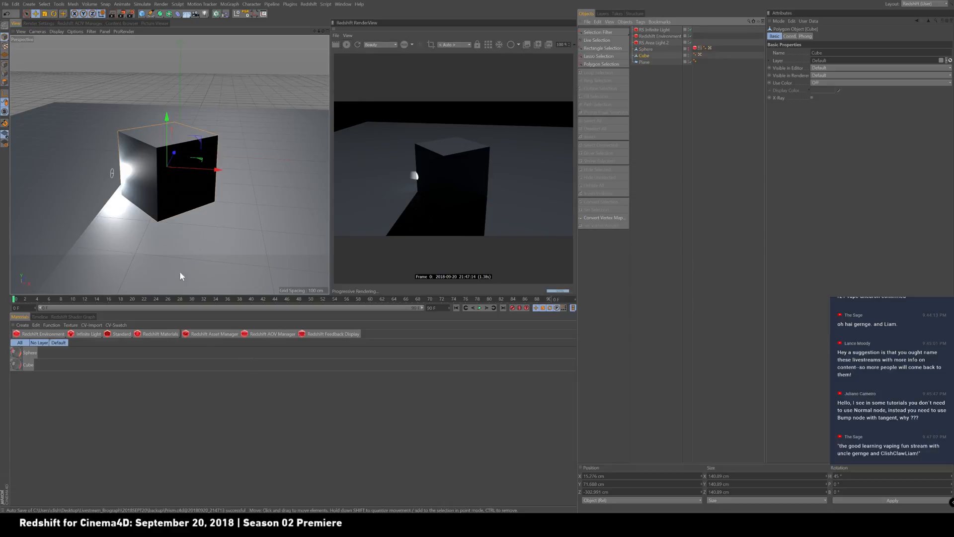
- Create a Redshift material with the Glass preset and assign it to the Cube
click(160, 335)
mouse_move(185, 338)
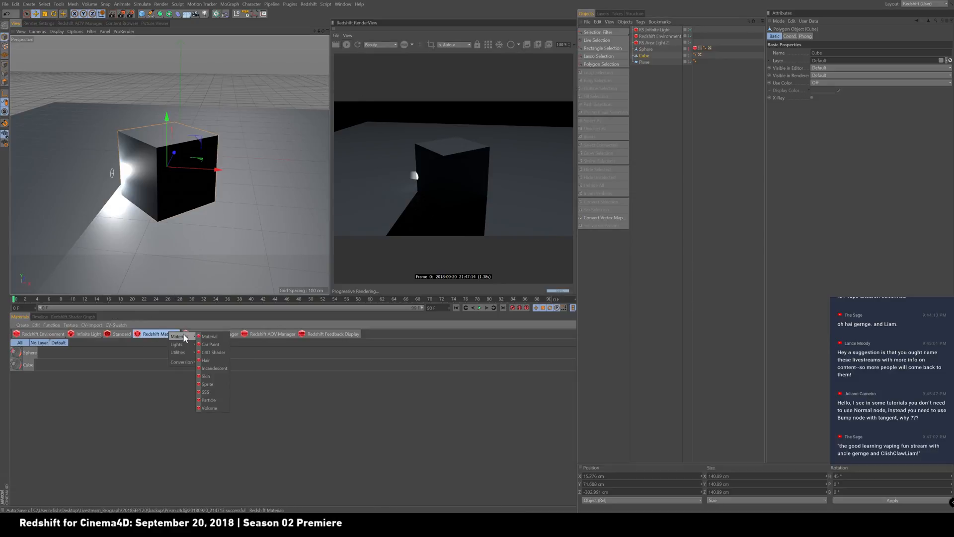
click(219, 337)
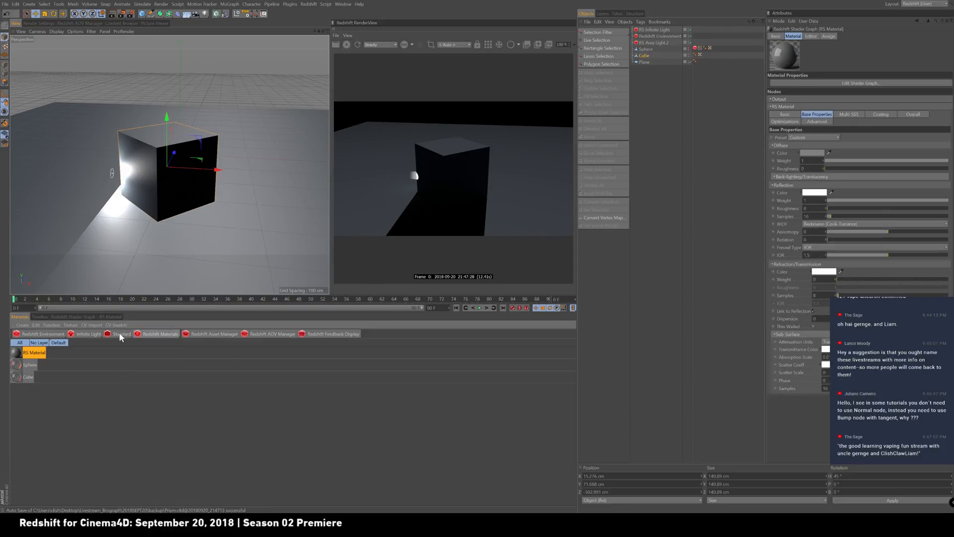
click(819, 138)
click(810, 154)
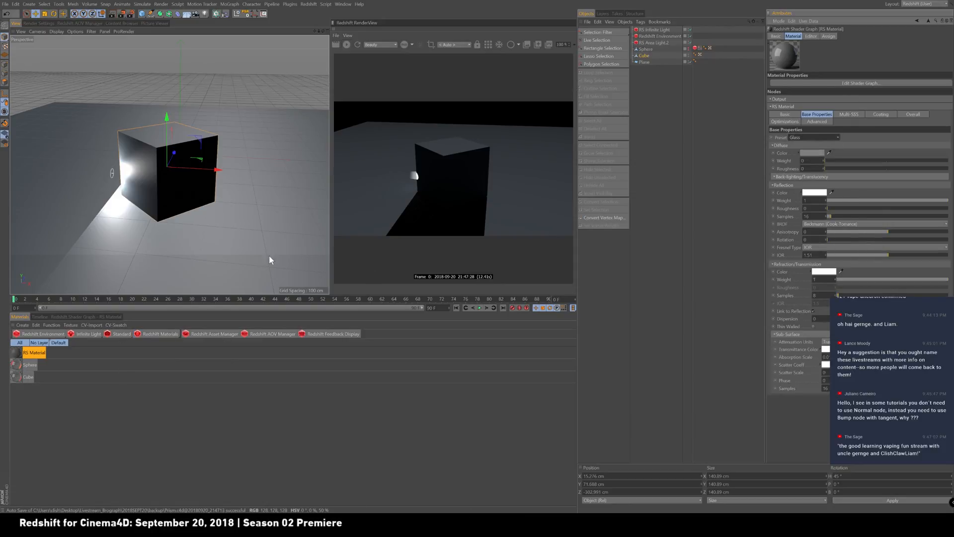
drag(14, 355, 649, 56)
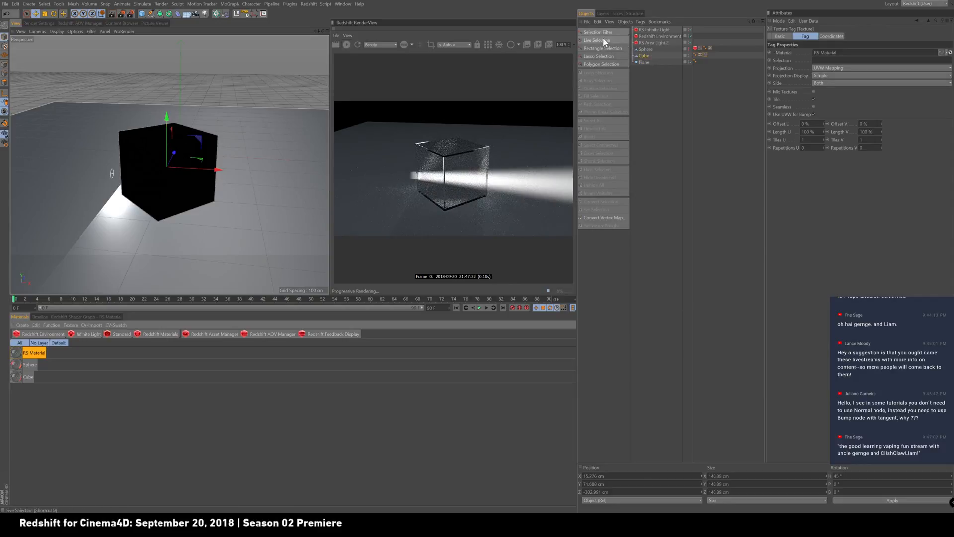
- Set the Affected by Refraction ray option of RS Area Light.2 to Always
click(658, 42)
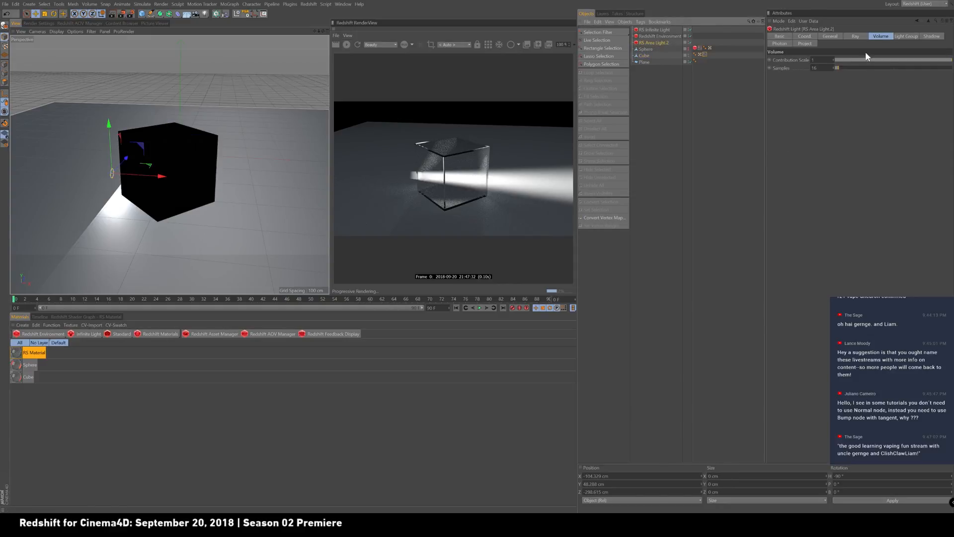
click(855, 36)
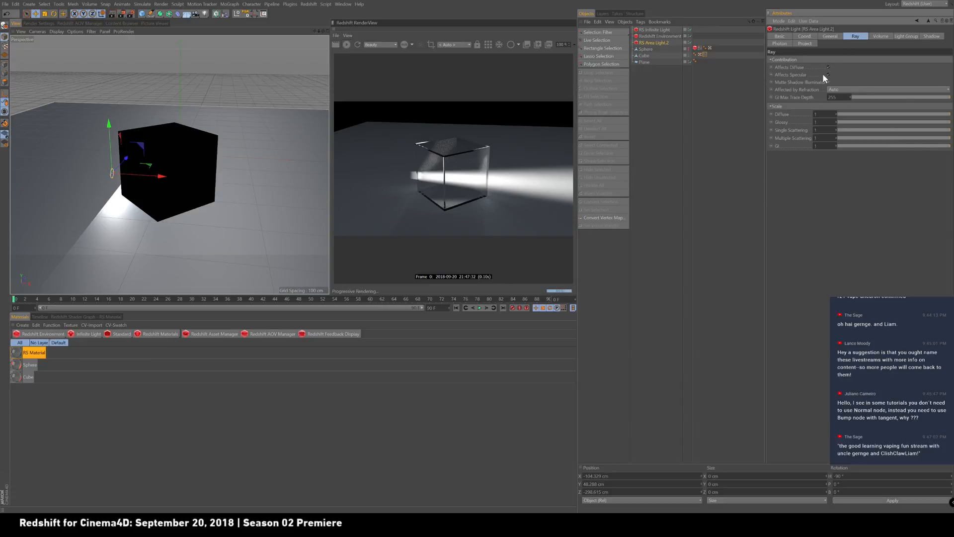
click(851, 88)
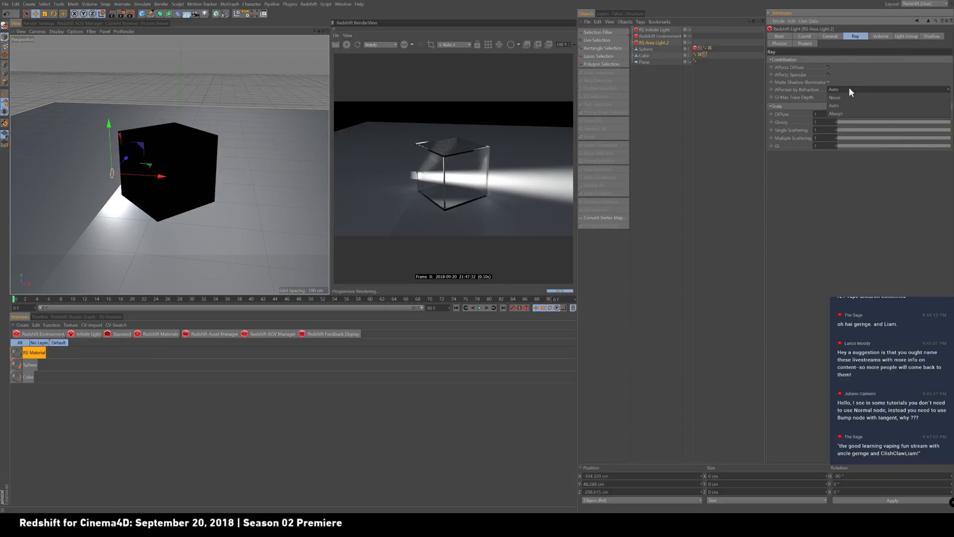
click(845, 114)
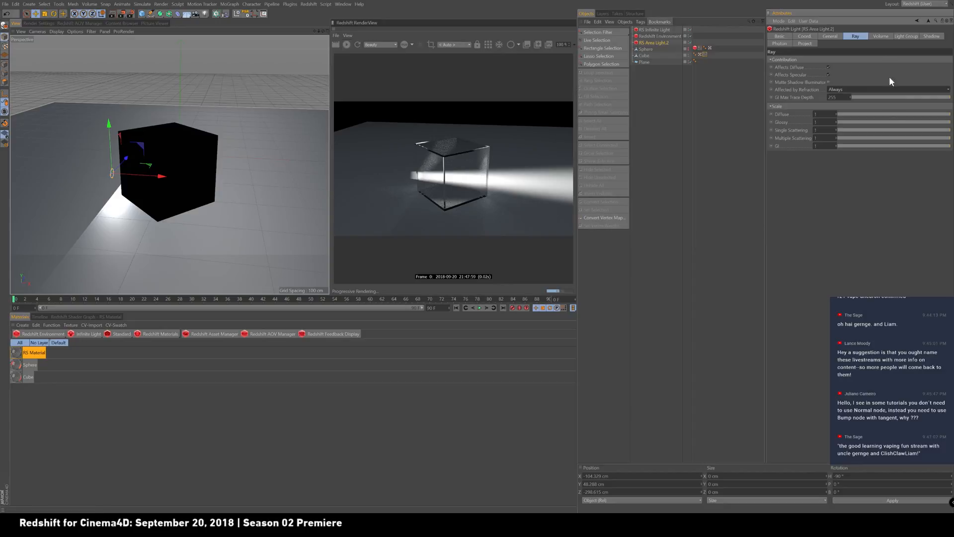
click(873, 90)
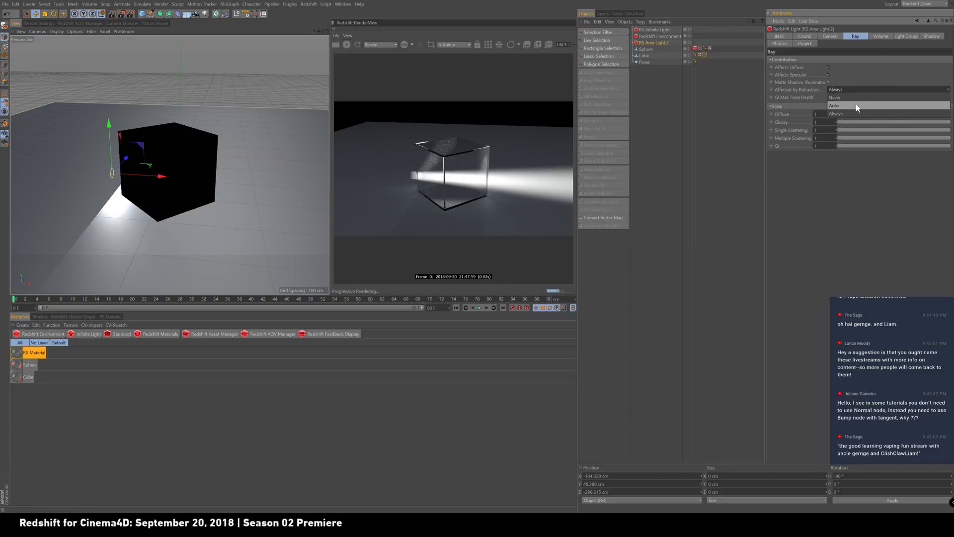
click(858, 114)
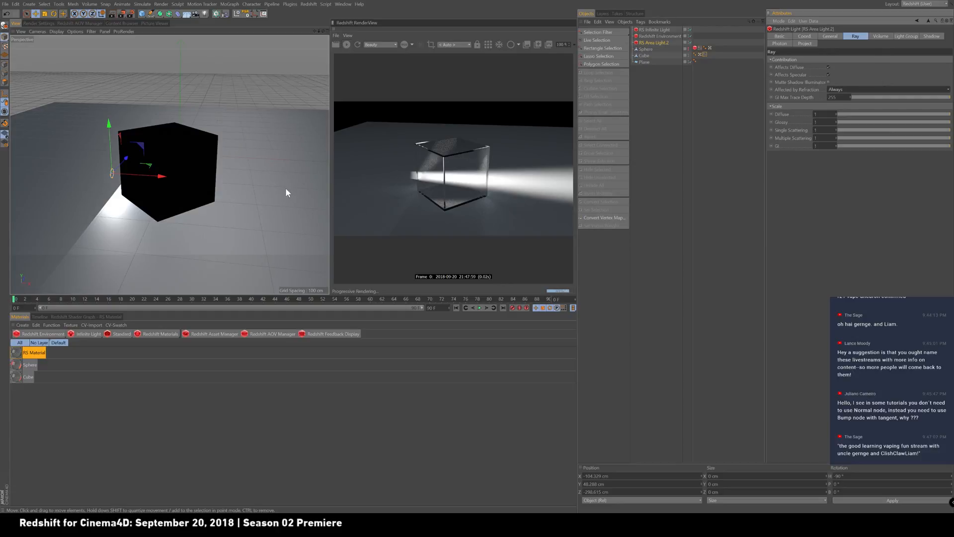
- Set the caustics intensity multiplier of RS Area Light.2 to 1 and reset its number of photons to emit to the default
alt+right_drag(279, 165, 260, 165)
alt+middle_drag(261, 165, 210, 174)
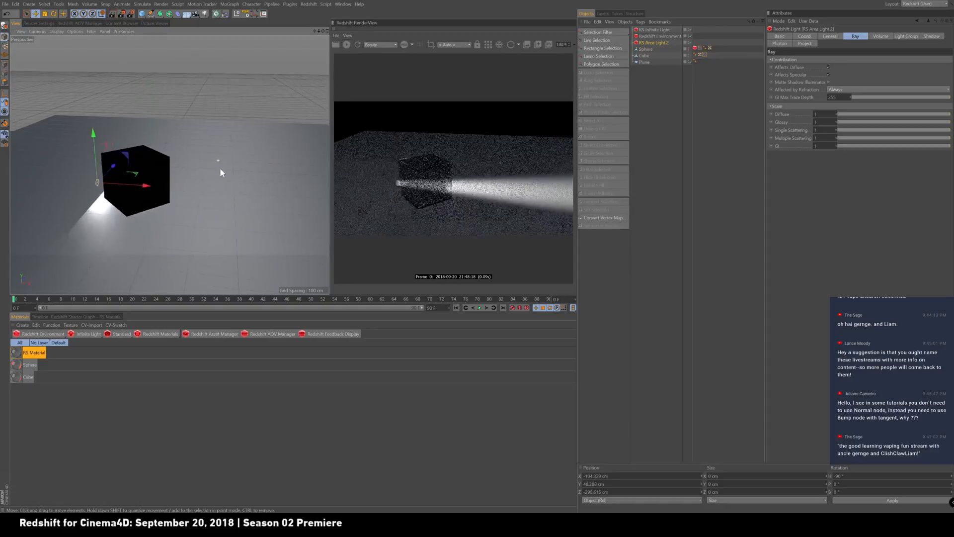
alt+drag(220, 168, 214, 157)
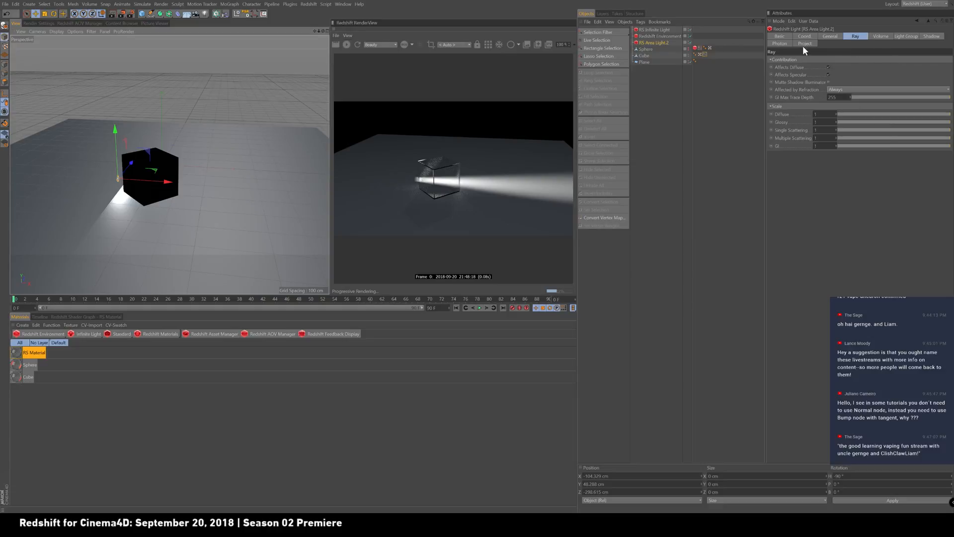
click(781, 44)
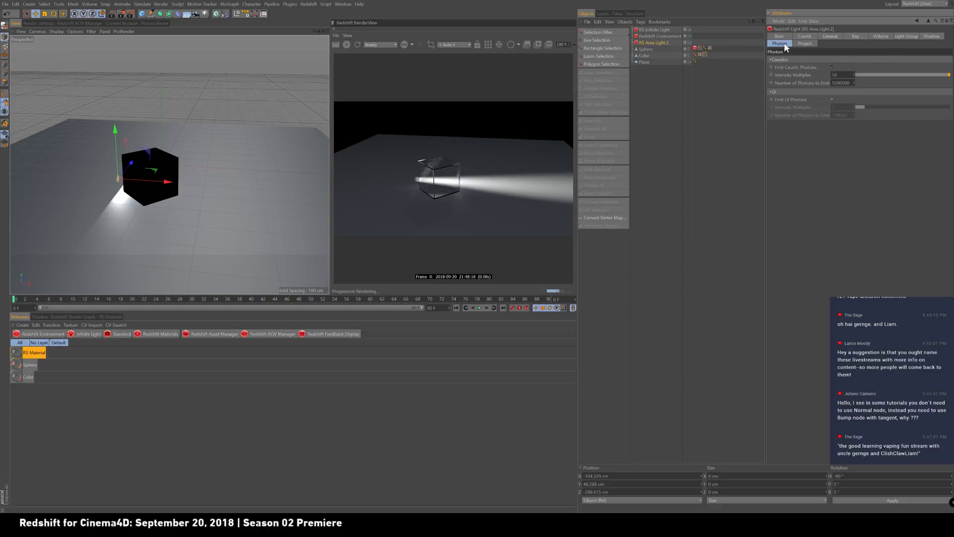
click(833, 67)
click(832, 67)
text(1)
key(Return)
right_click(798, 80)
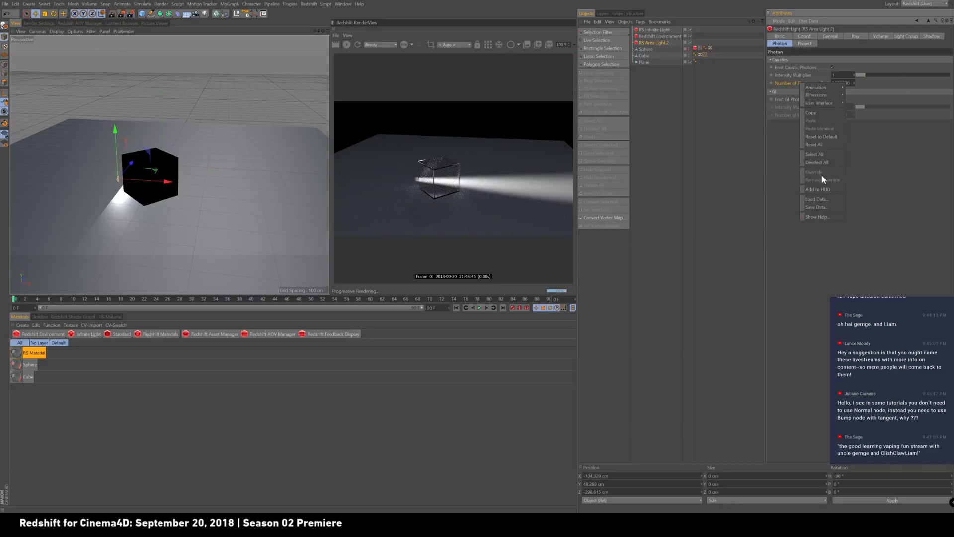
click(821, 137)
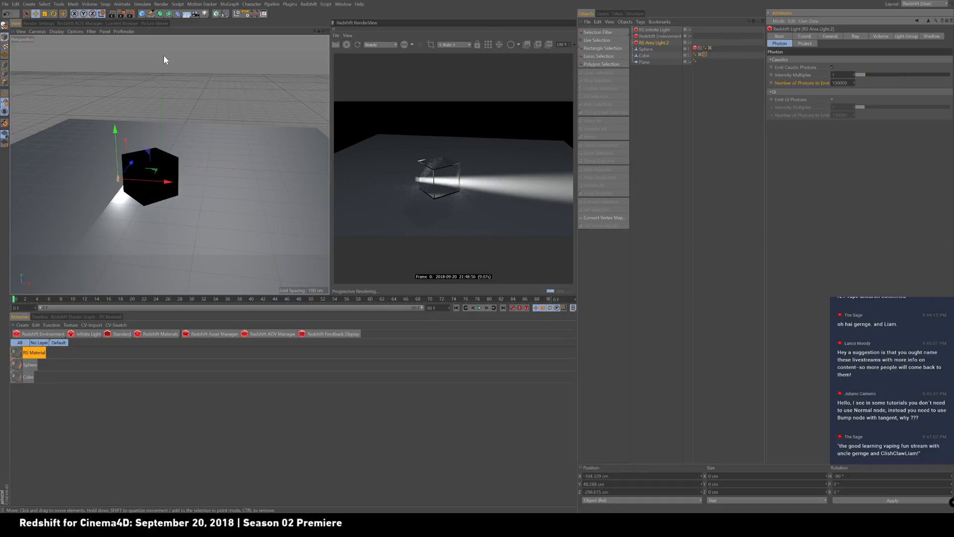
- Reset Max Num Caustics Photons and Caustics Search Radius to their defaults in the Redshift photon render settings
click(47, 23)
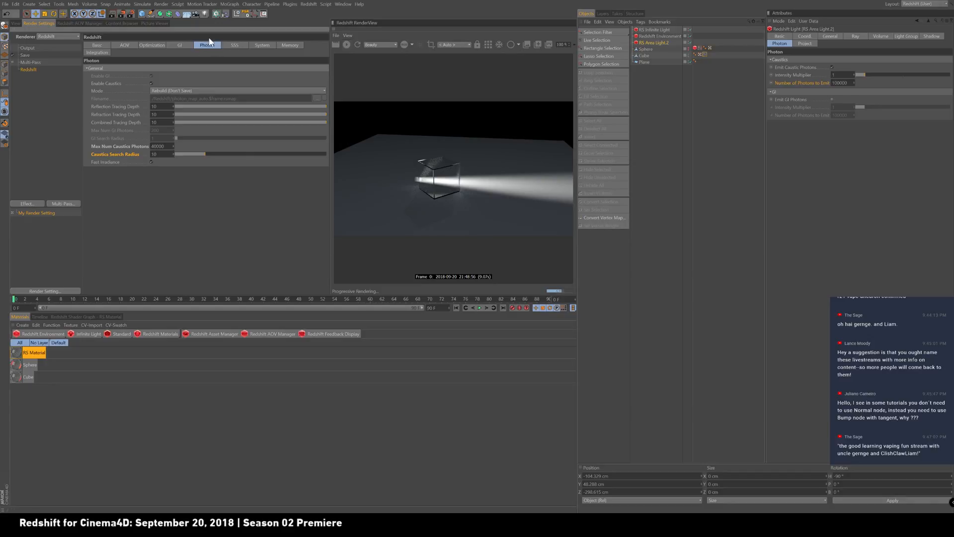
right_click(124, 149)
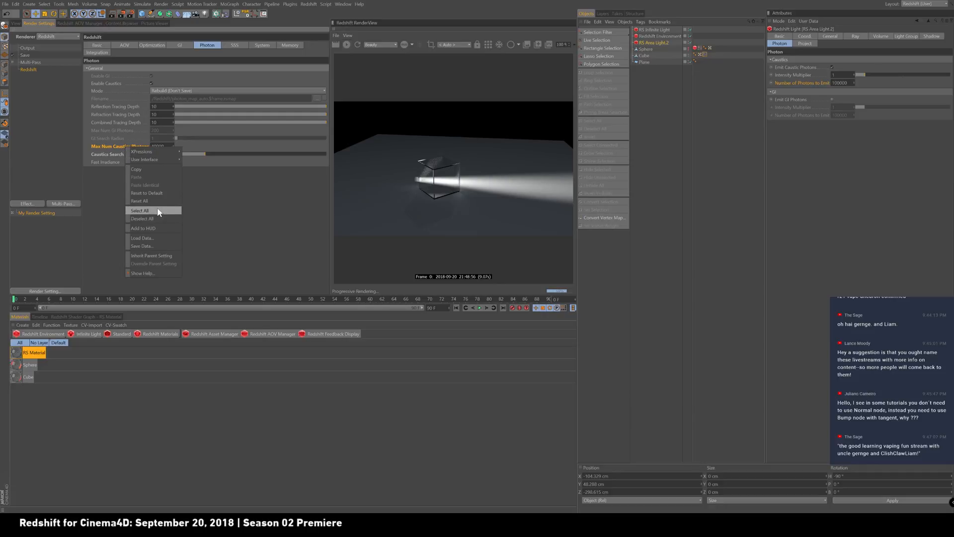
click(162, 192)
right_click(124, 154)
click(159, 201)
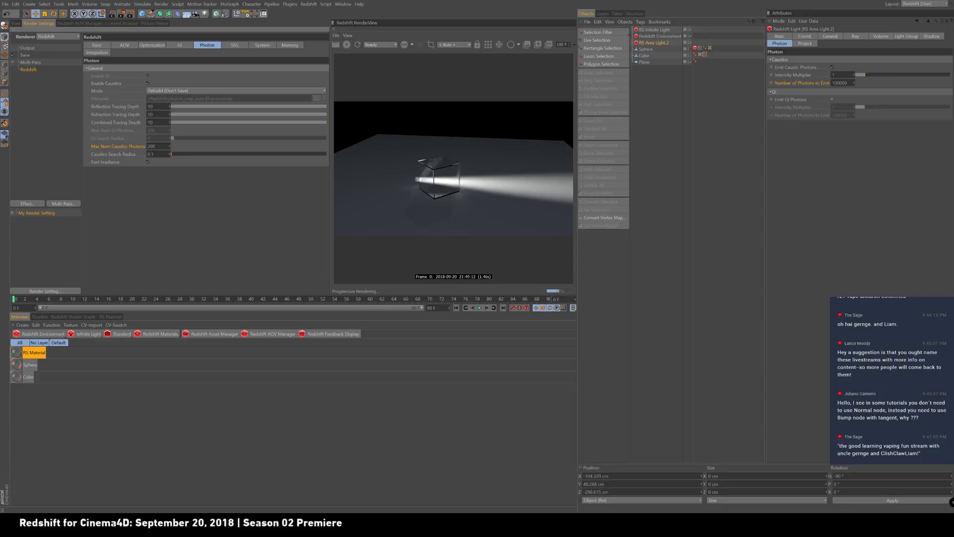
- Set Max Num Caustics Photons to 2000 and Caustics Search Radius to 5, and return to the perspective view
double_click(152, 146)
text(2000)
key(Return)
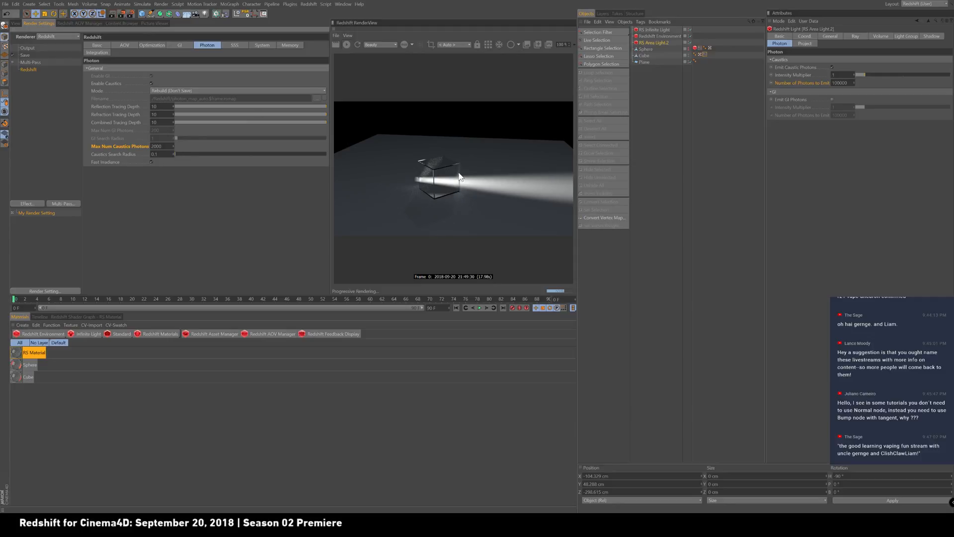
double_click(155, 154)
text(5)
key(Return)
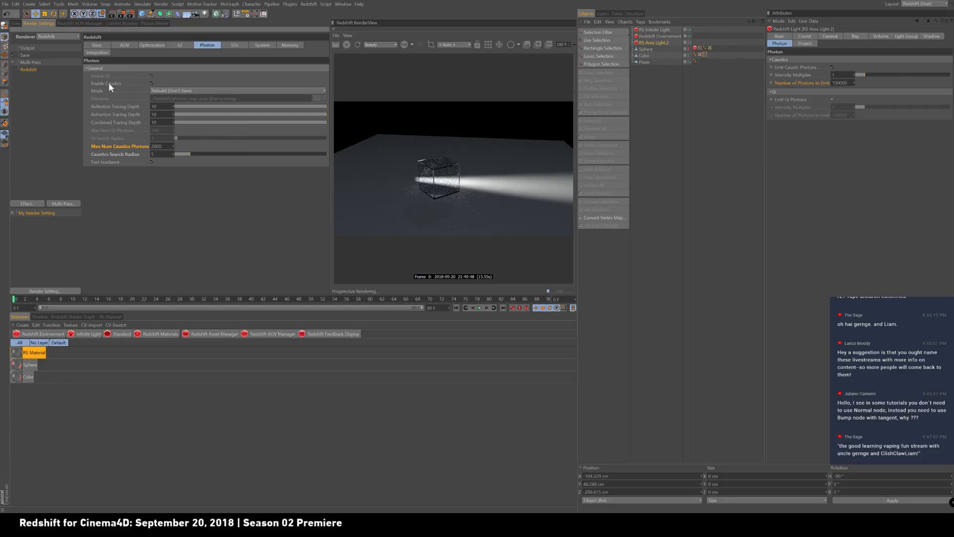
click(16, 24)
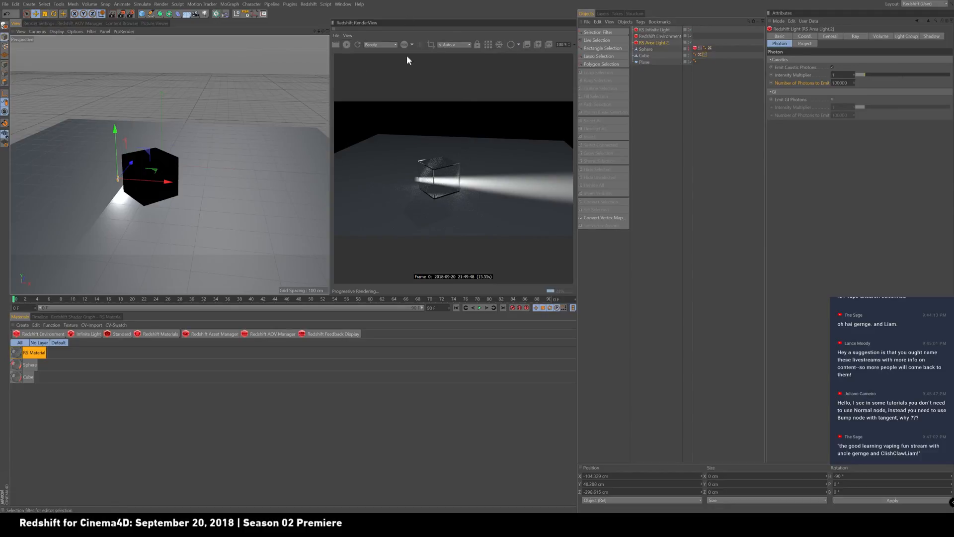
- Add a Redshift Object tag to the Cube, override its visibility settings and enable Casts Caustic Photons
click(492, 45)
click(644, 56)
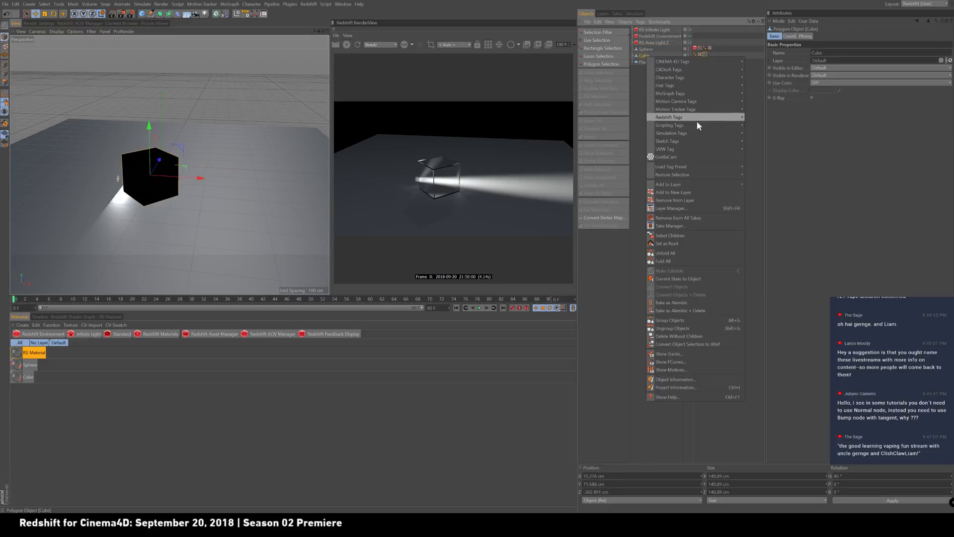
mouse_move(704, 117)
click(771, 124)
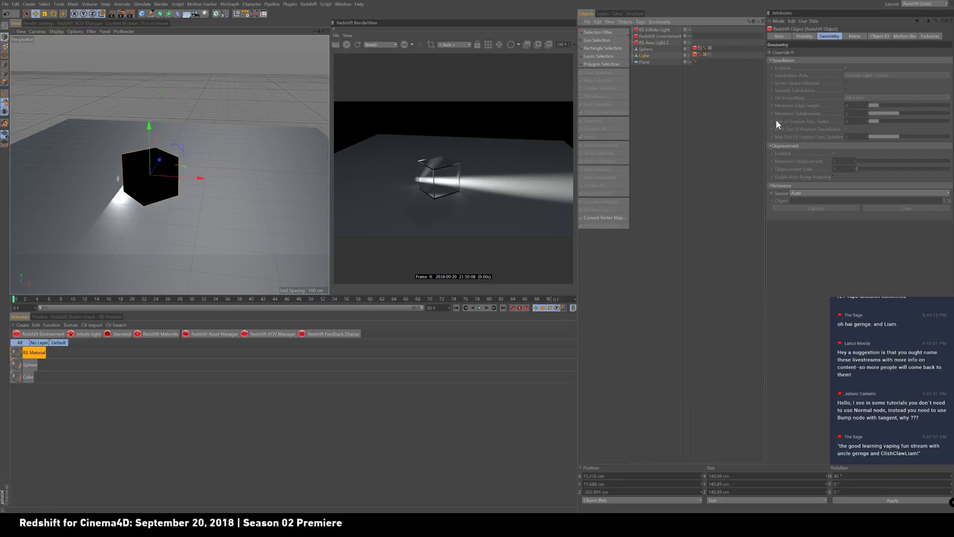
click(812, 37)
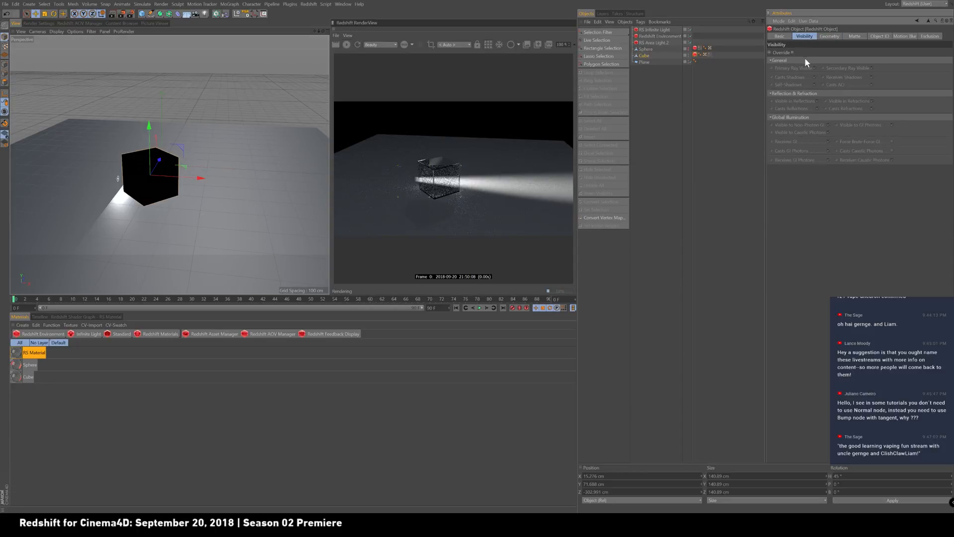
click(793, 52)
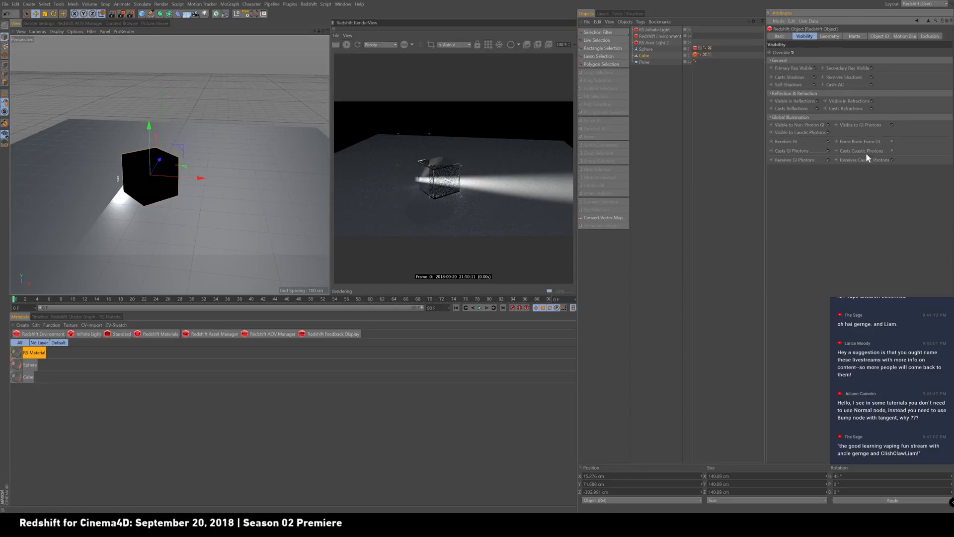
click(893, 151)
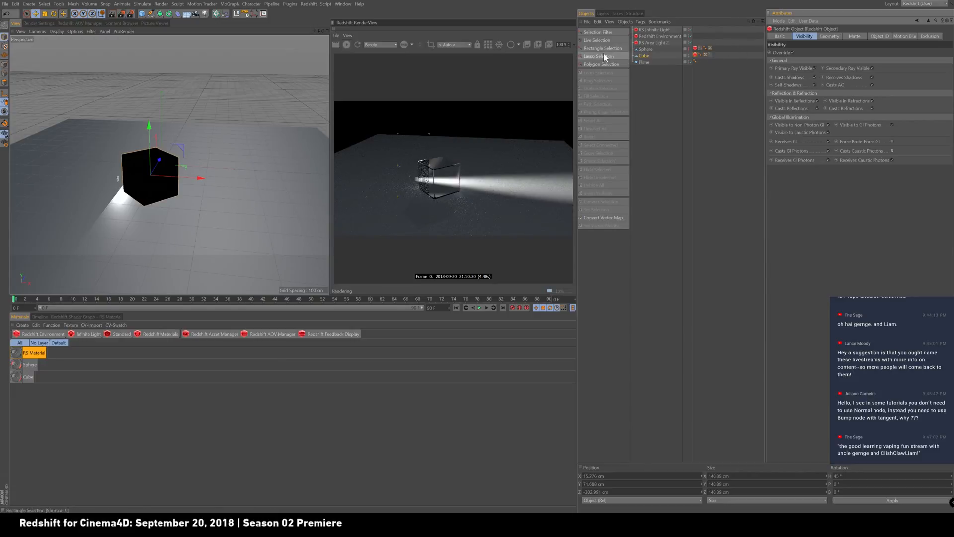
- Set the caustics intensity multiplier of RS Area Light.2 to 50
alt+right_drag(147, 205, 195, 185)
mouse_move(194, 188)
alt+mouse_down()
mouse_move(181, 192)
mouse_move(206, 194)
alt+mouse_up()
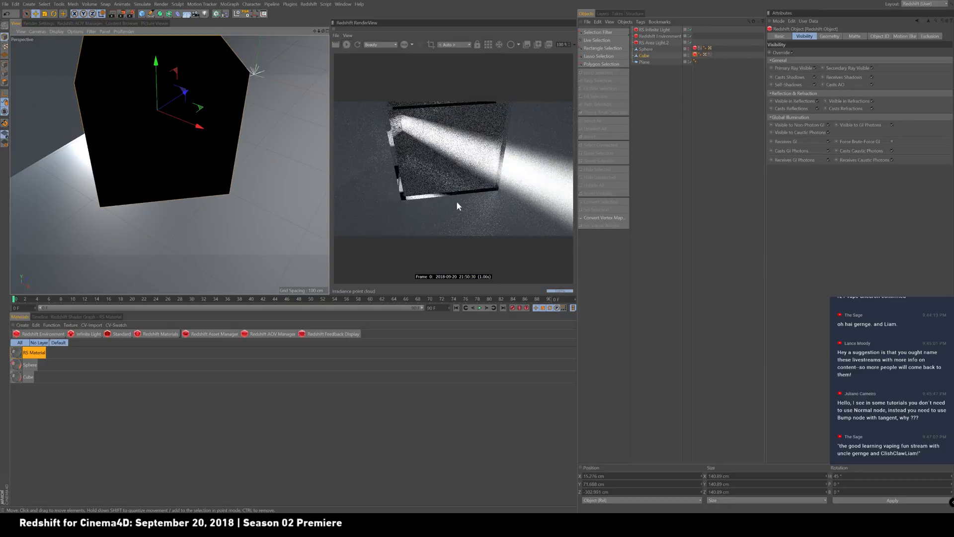
scroll(112, 219, down, 4)
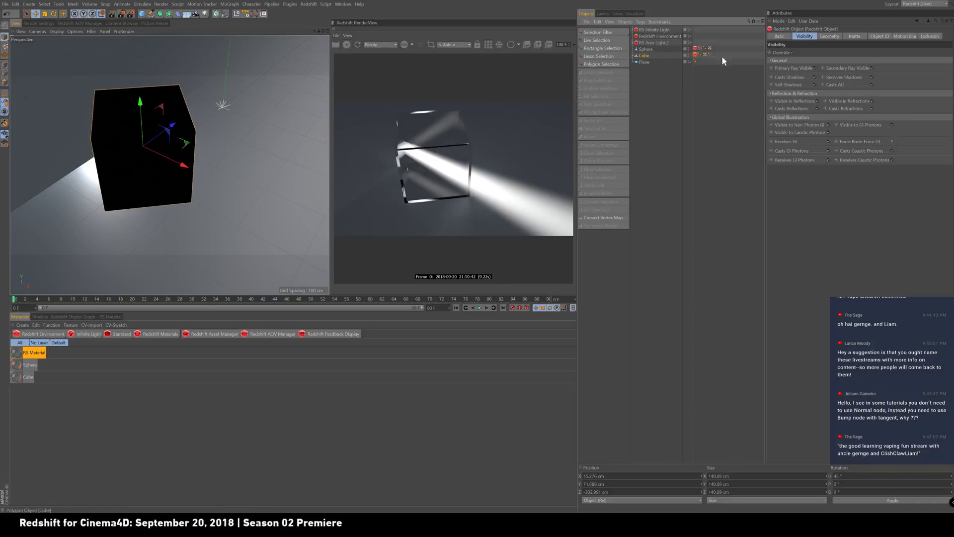
click(661, 43)
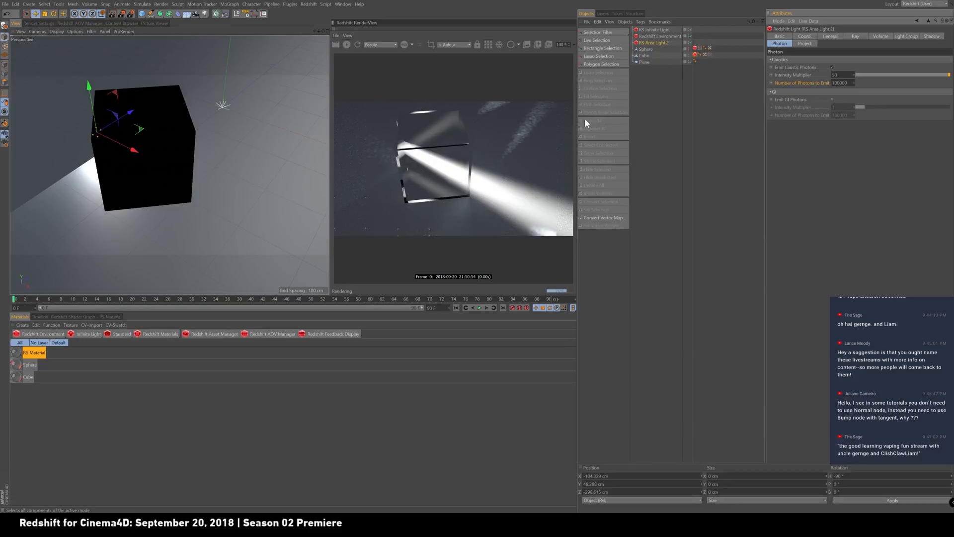
- Check the caustics values in the Redshift photon render settings, and return to the perspective view
click(47, 23)
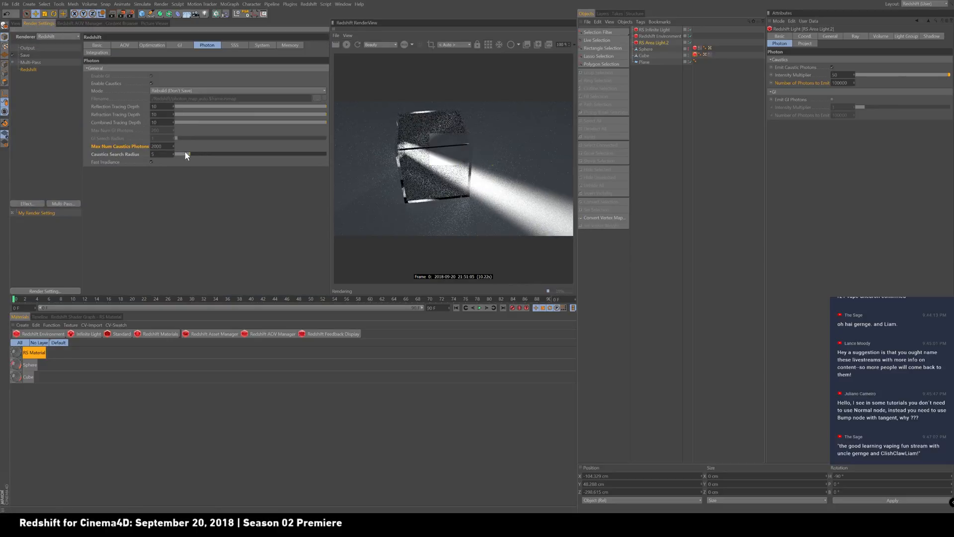
click(16, 23)
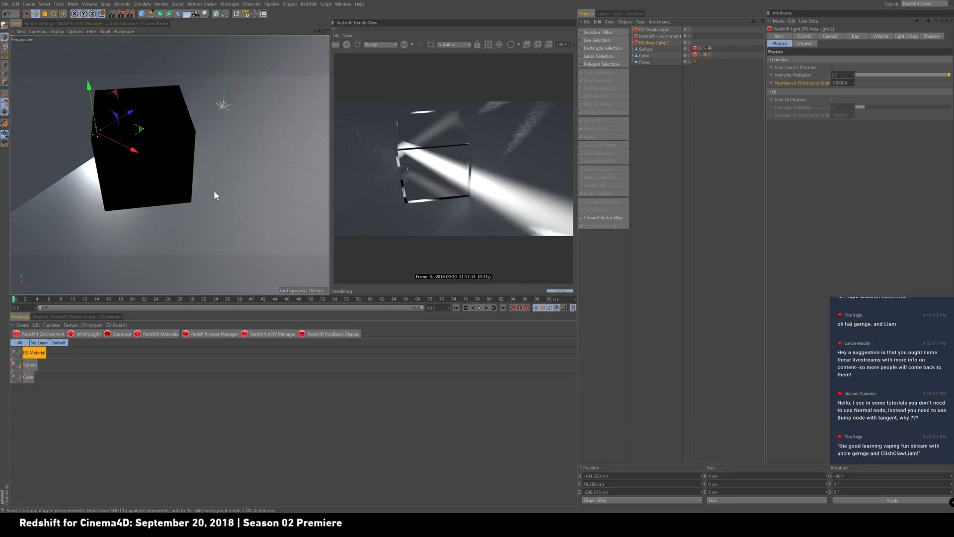
alt+drag(214, 190, 180, 173)
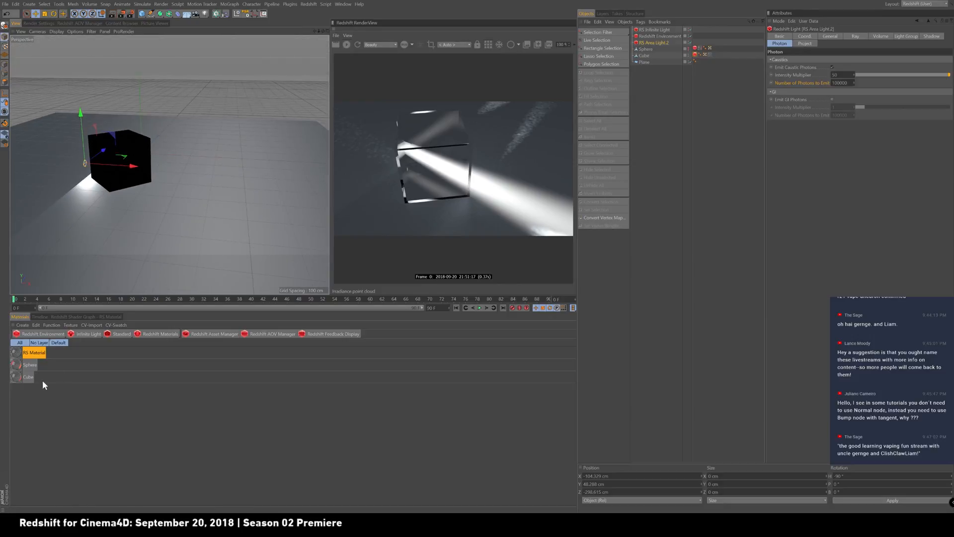
- Find the glass material assigned to the Cube and set the dispersion of RS Material to 0.001
click(20, 378)
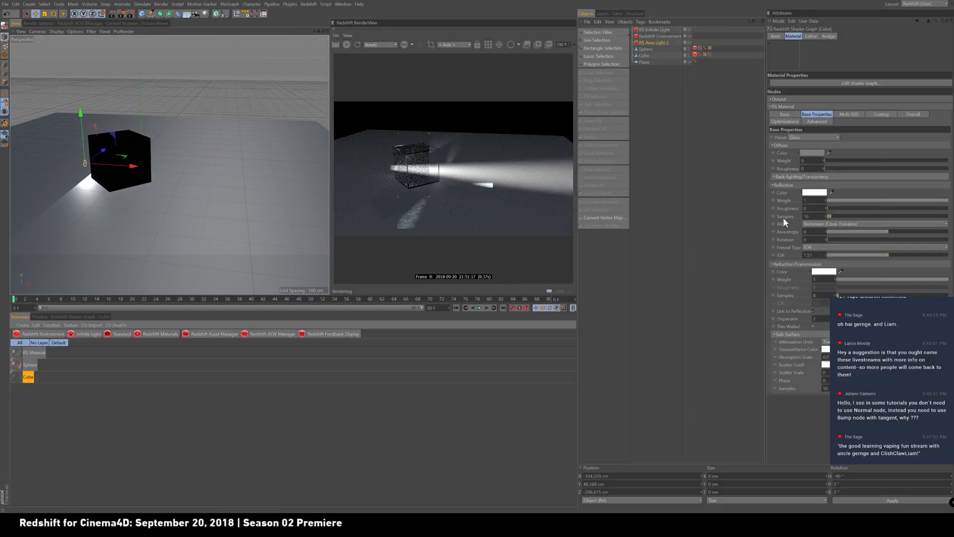
click(709, 54)
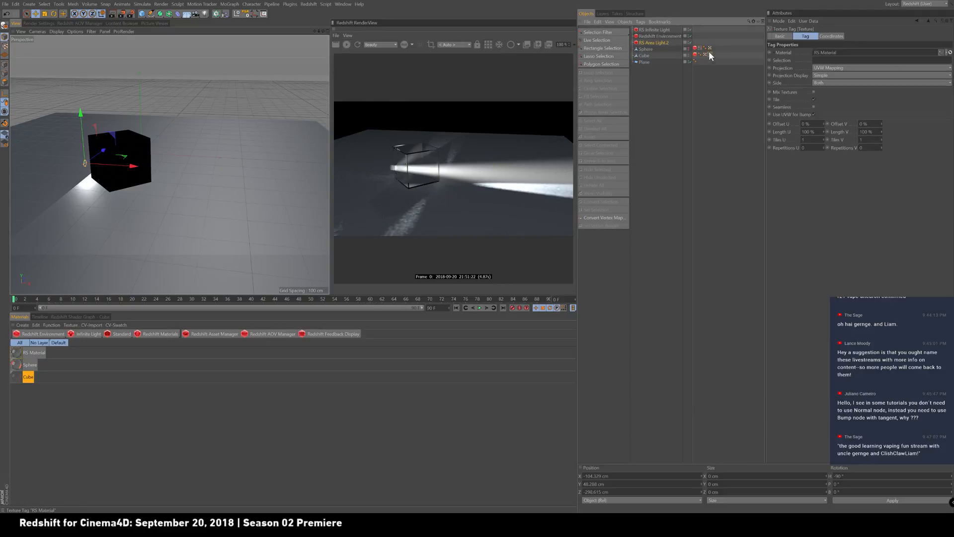
click(20, 354)
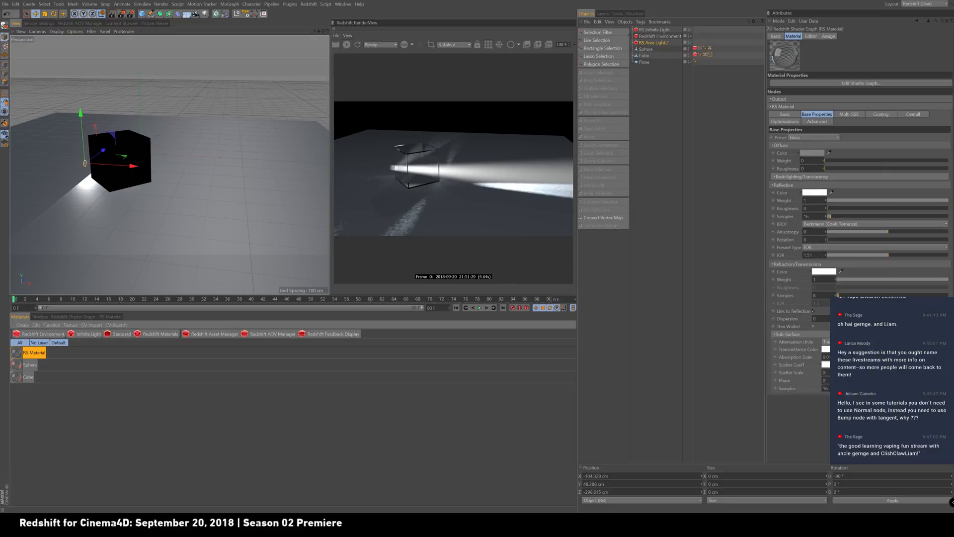
click(816, 319)
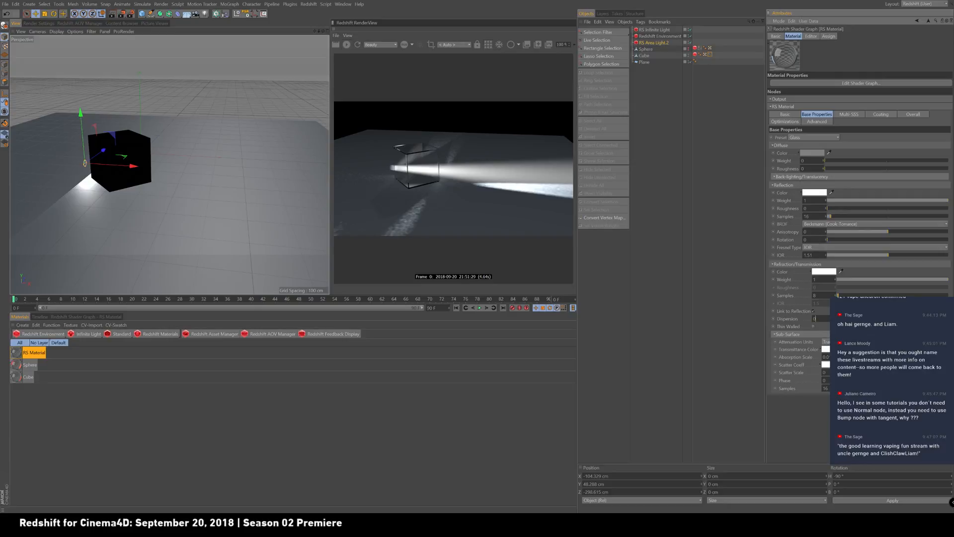
text(.001)
key(Return)
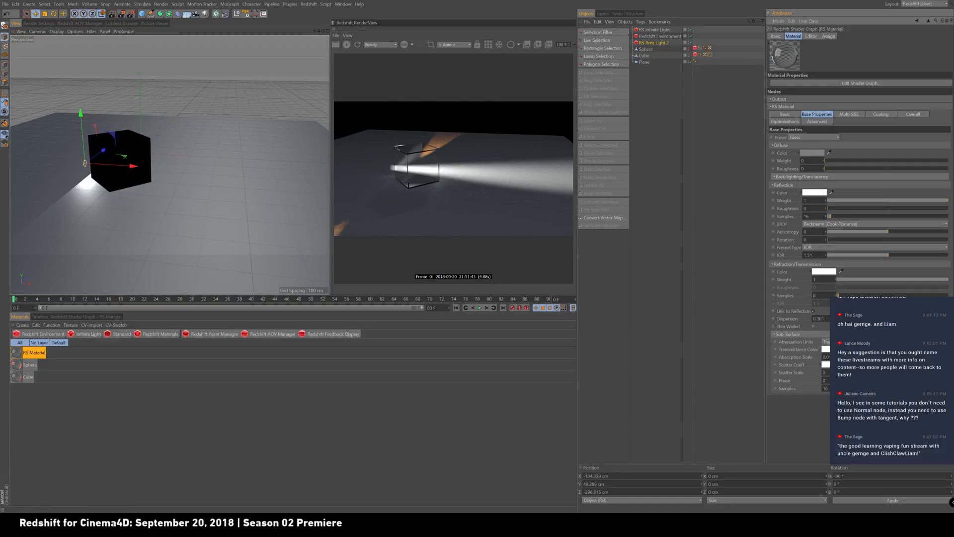
- Try dispersion values of 0.01, 0.1 and 1 on RS Material
key(Return)
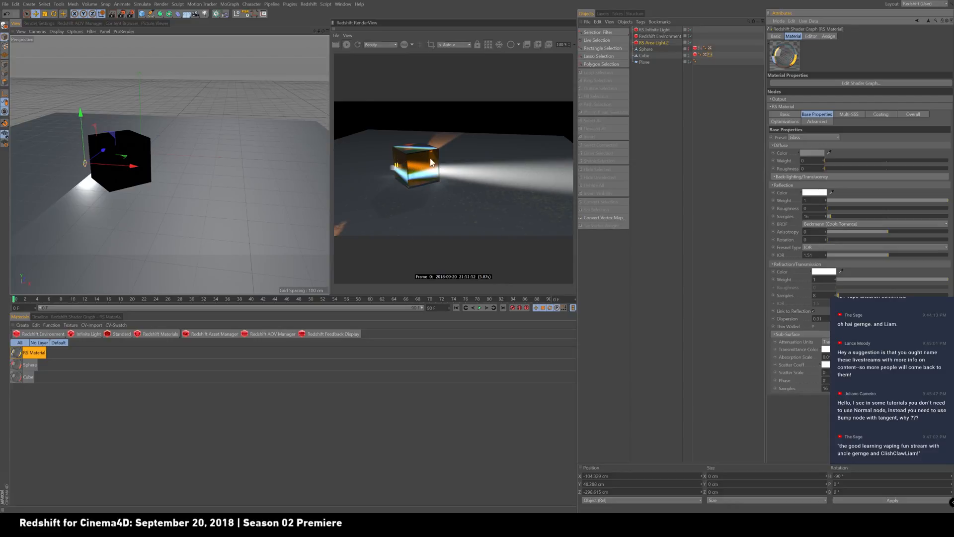
text(1)
key(Return)
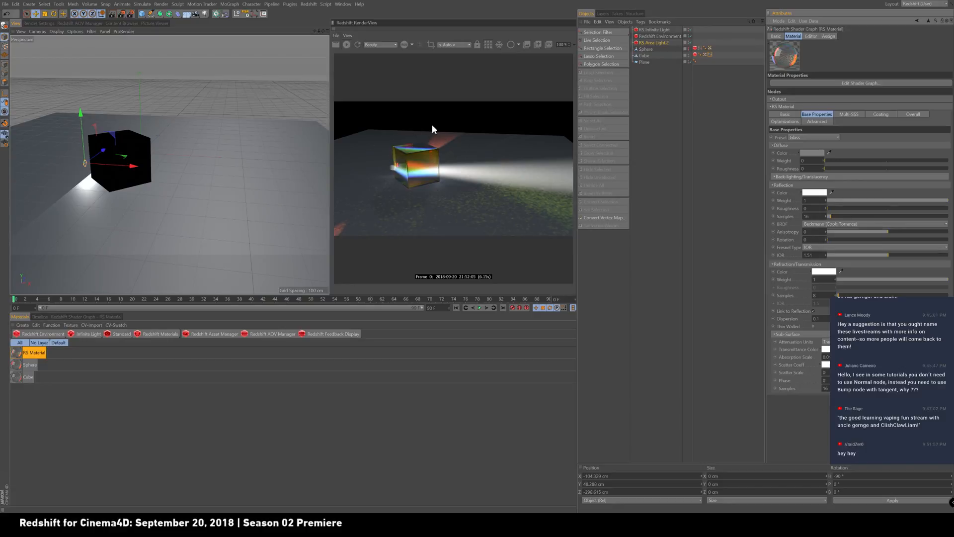
click(816, 319)
text(1)
key(Return)
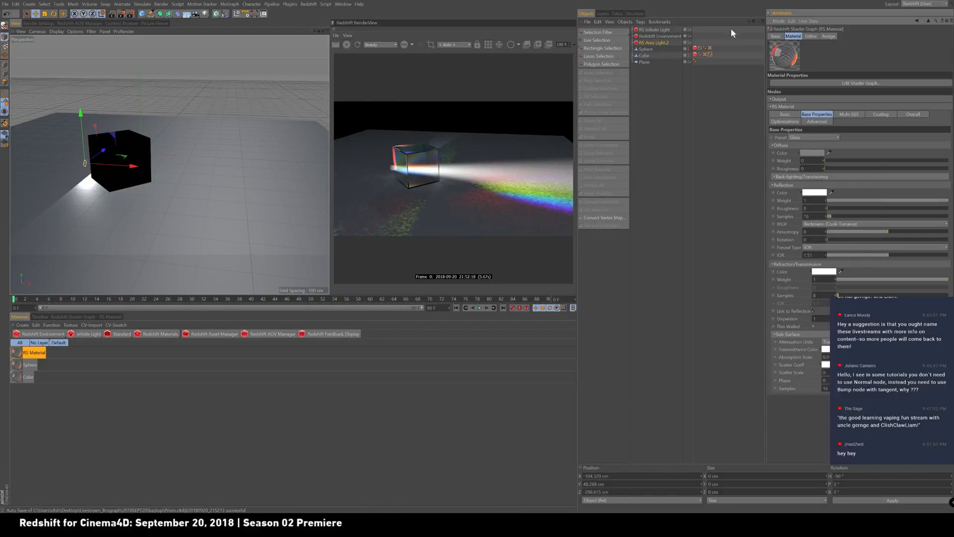
- Set the dispersion of the Cube's RS Material to 5
click(665, 37)
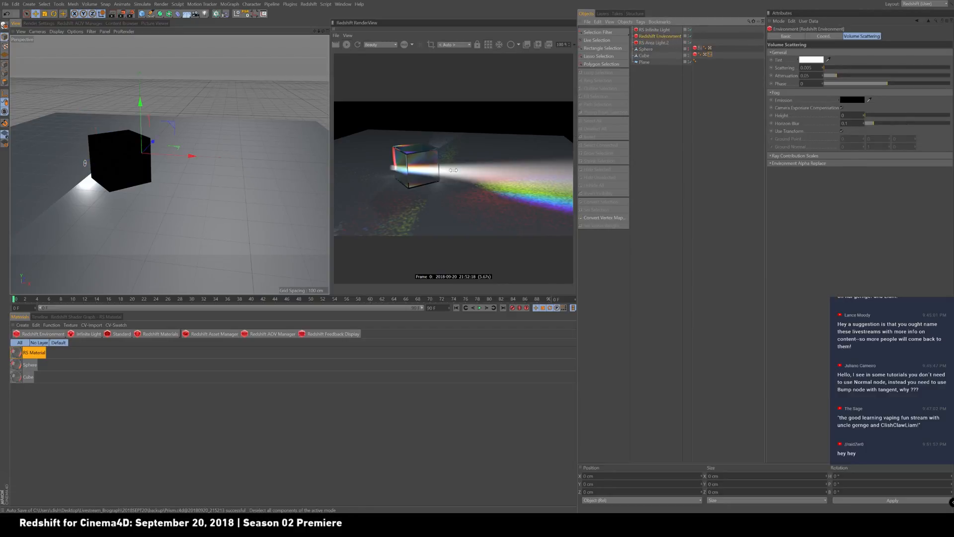
click(661, 43)
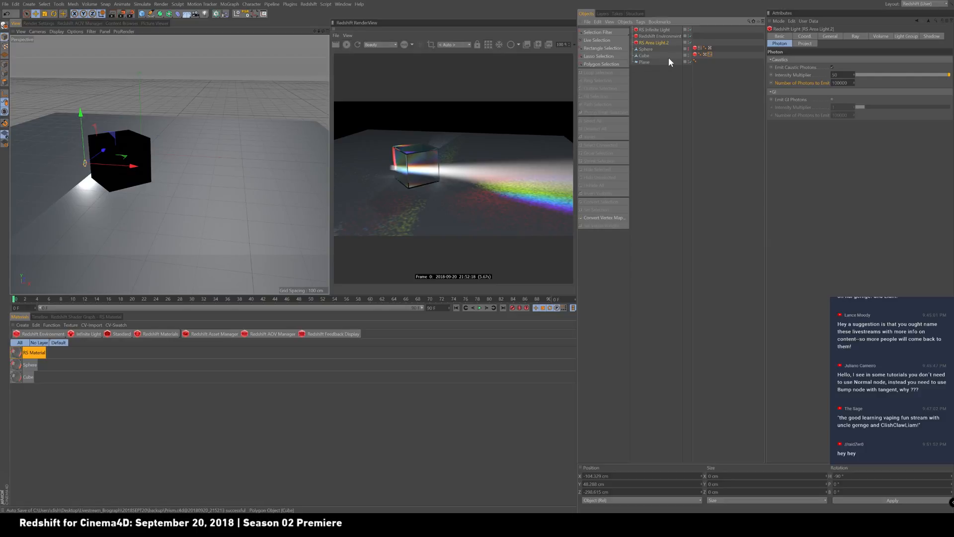
click(710, 54)
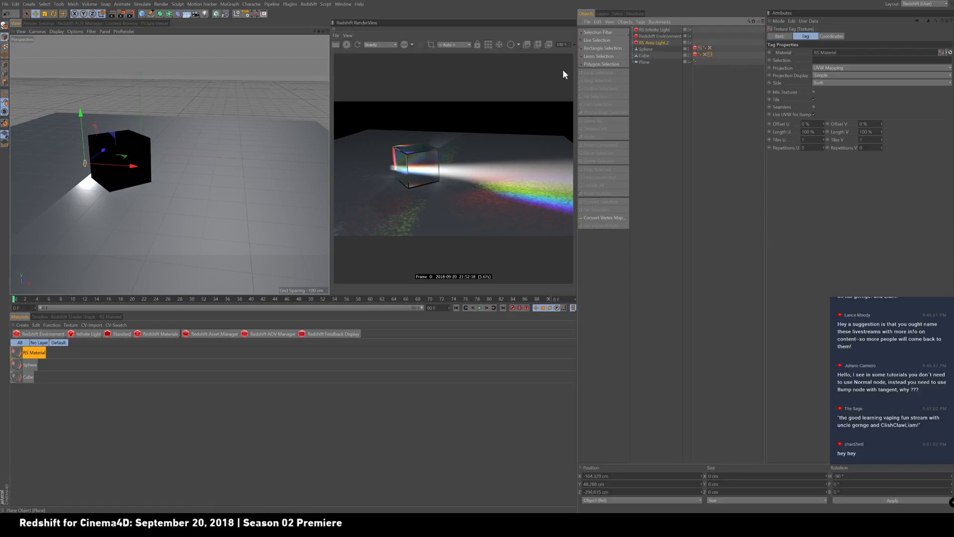
click(28, 354)
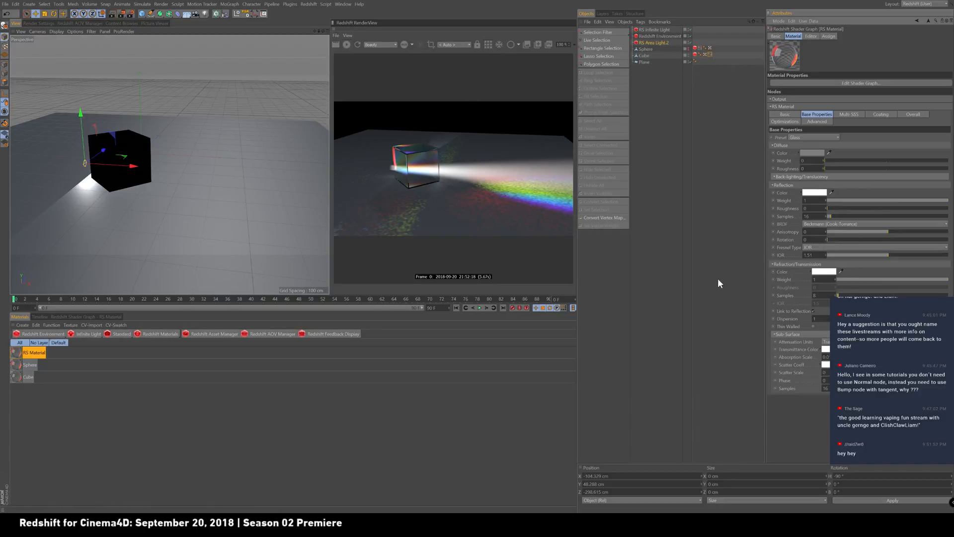
drag(820, 318, 694, 270)
text(5)
key(Return)
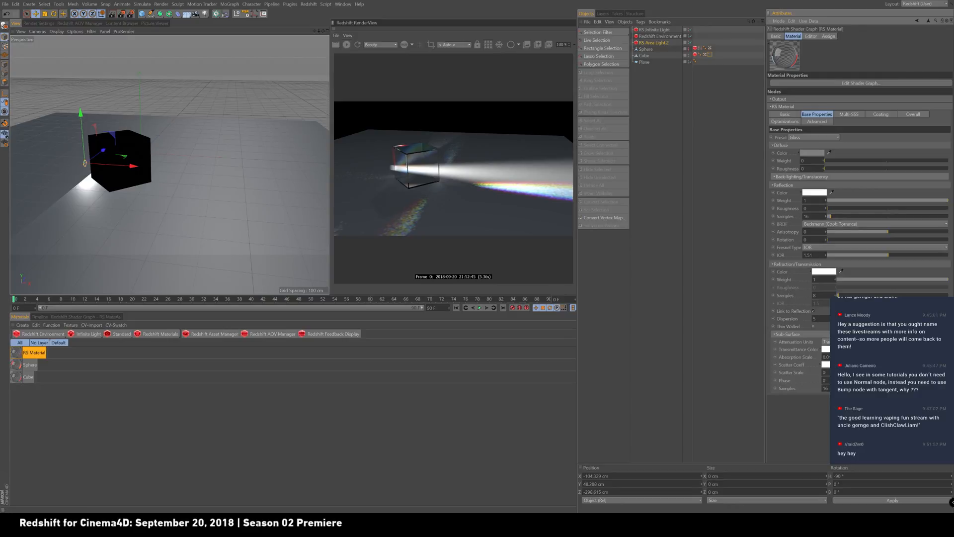
- Review the Cube's visibility override, the Affected by Refraction option of RS Area Light.2 and the photon render settings
click(696, 54)
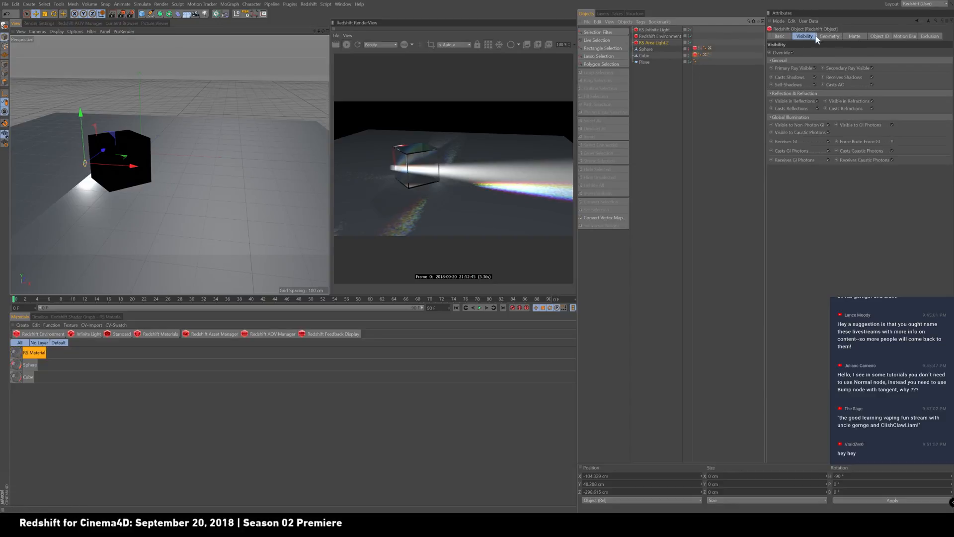
click(659, 42)
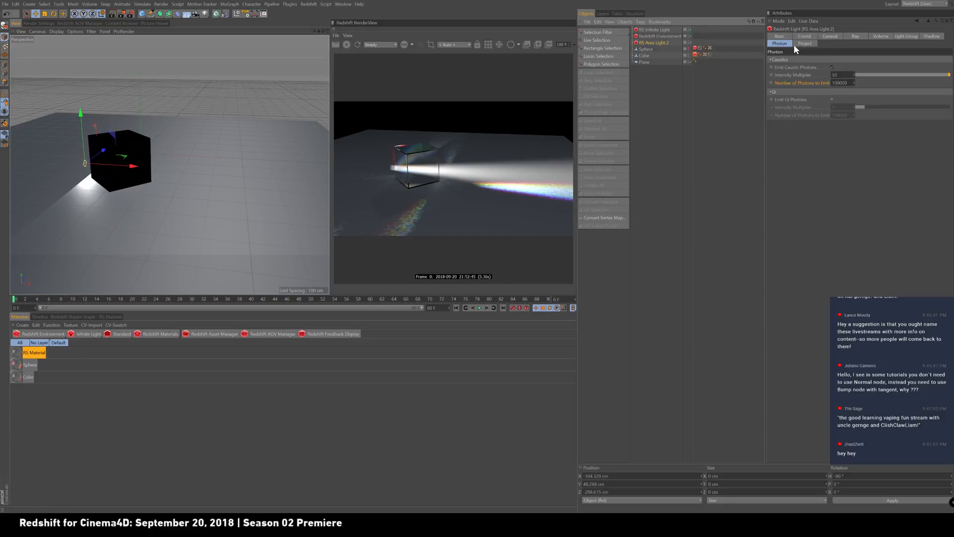
click(854, 36)
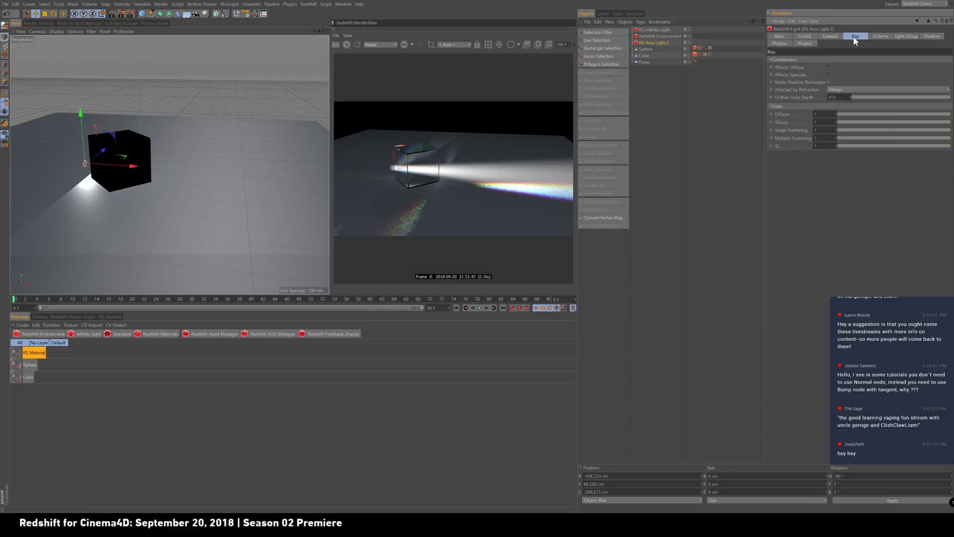
click(852, 89)
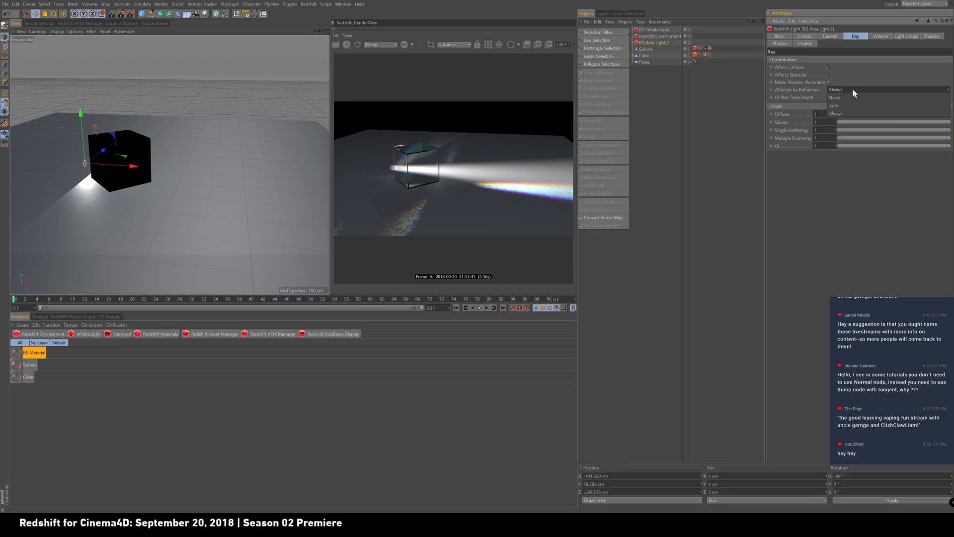
click(840, 113)
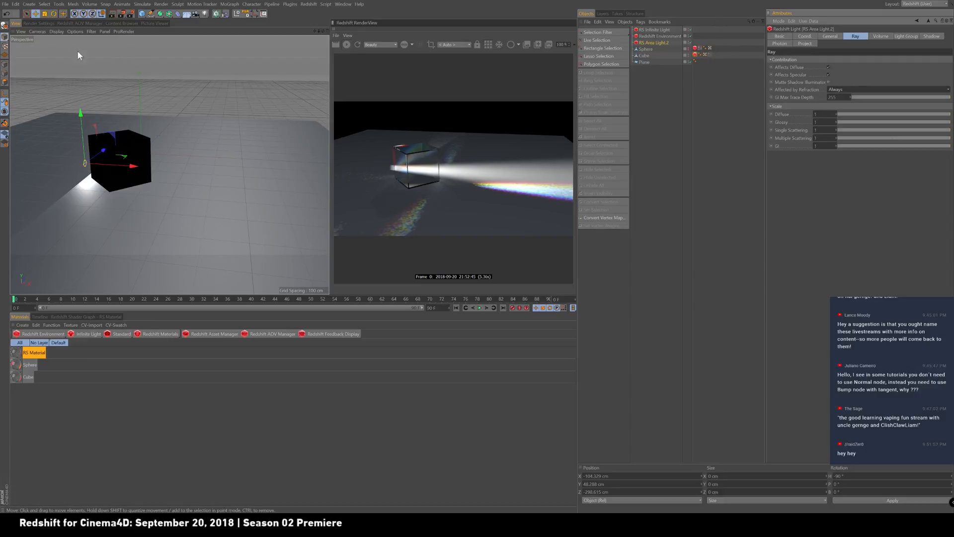
click(44, 22)
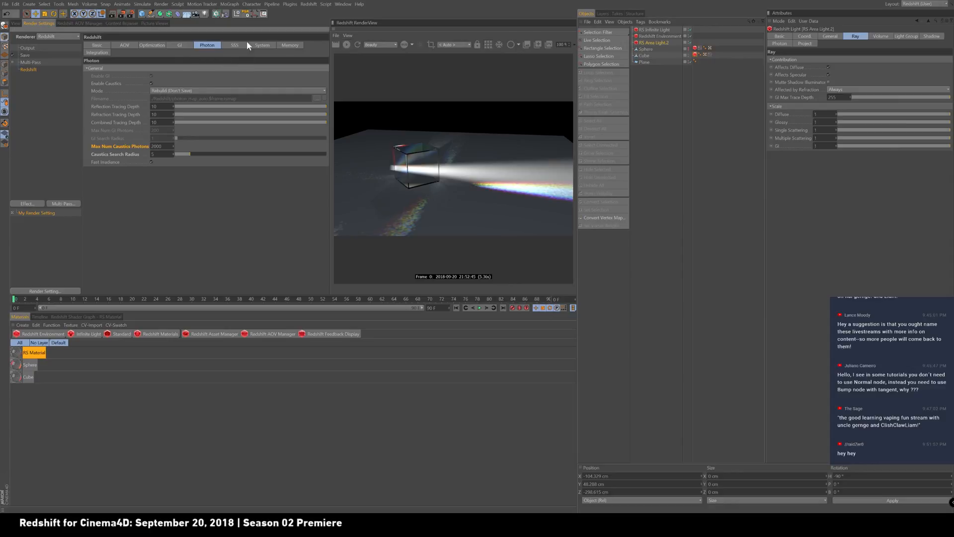
- Return to the perspective view, hide the Cube and show the Sphere in its place
click(15, 23)
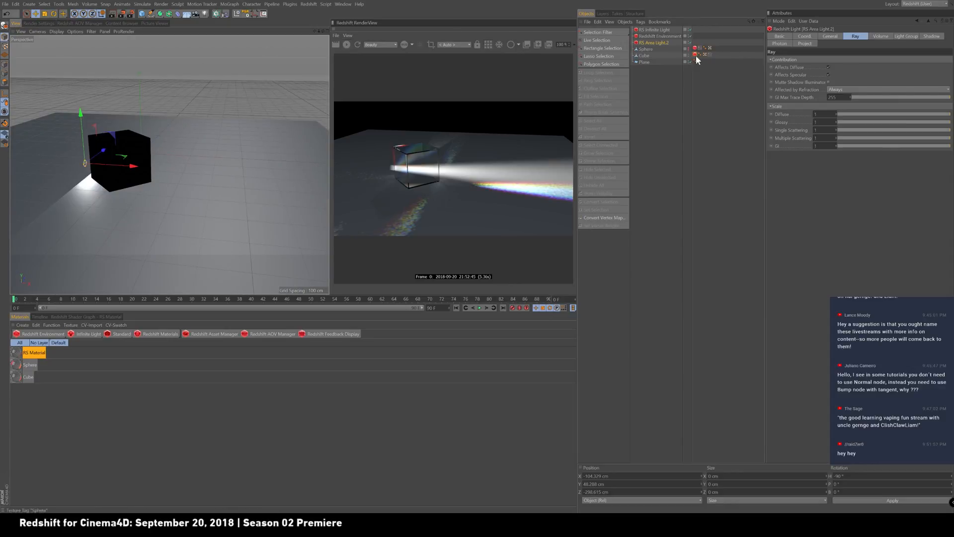
click(690, 54)
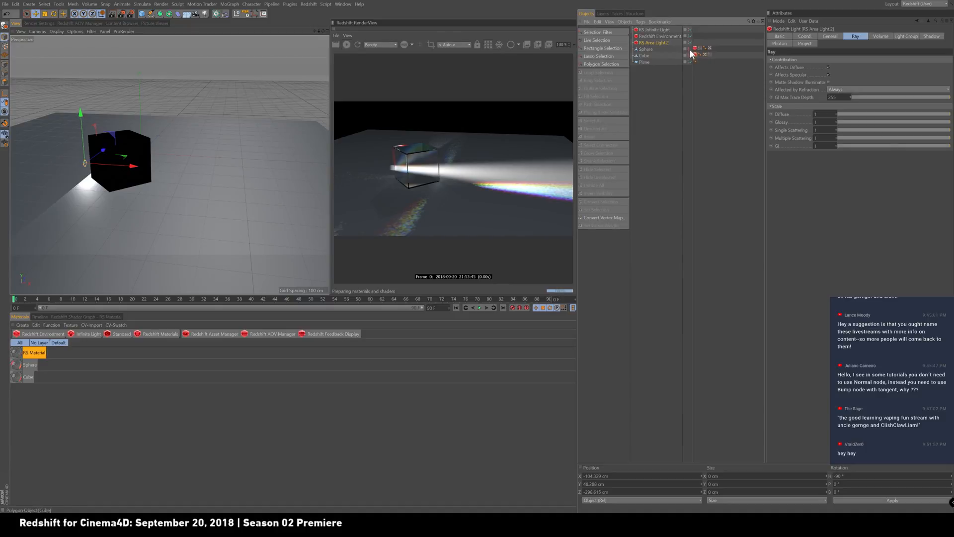
alt+click(689, 50)
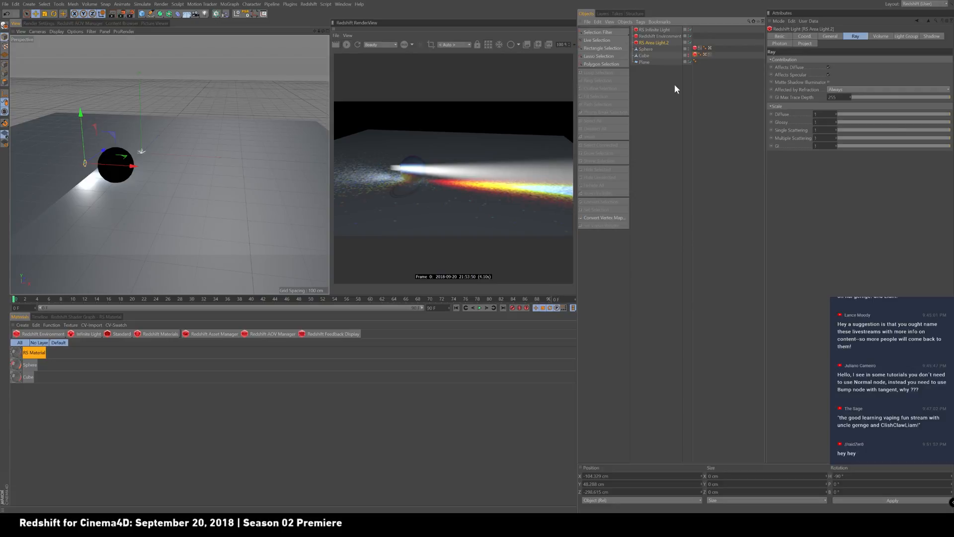
- Re-enter the Max Num Caustics Photons value in the Redshift photon render settings, and return to the perspective view
click(52, 23)
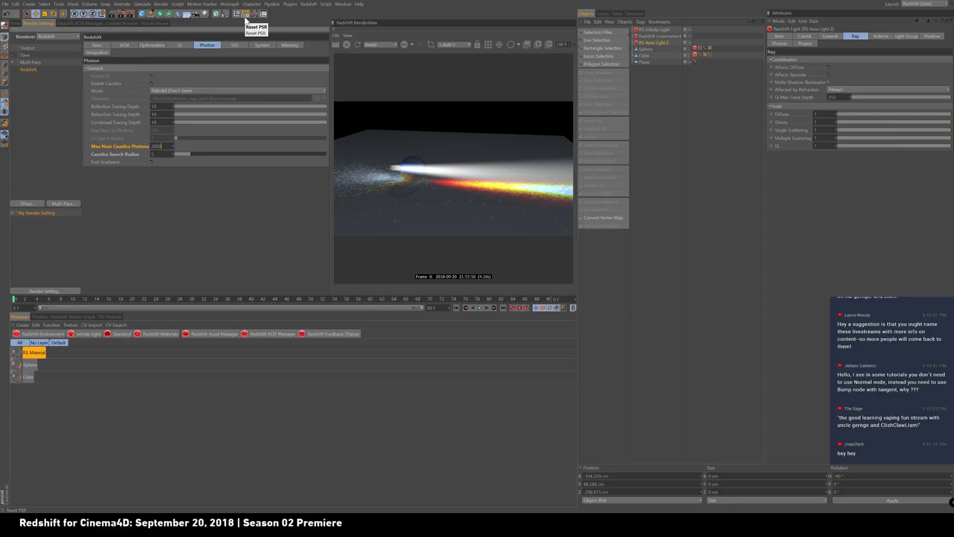
key(Return)
click(16, 24)
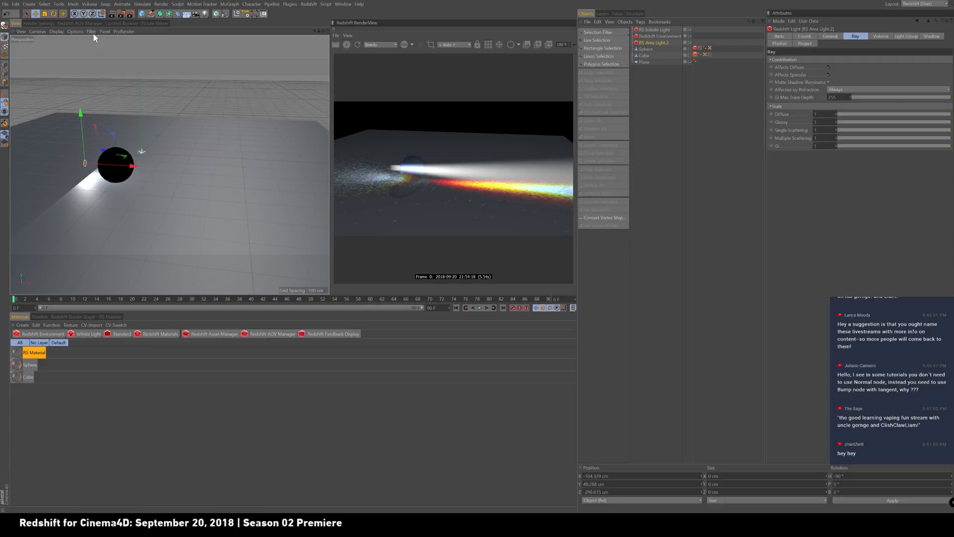
- Enter the Max Num Caustics Photons value again in the photon render settings and go back to the perspective view
click(39, 23)
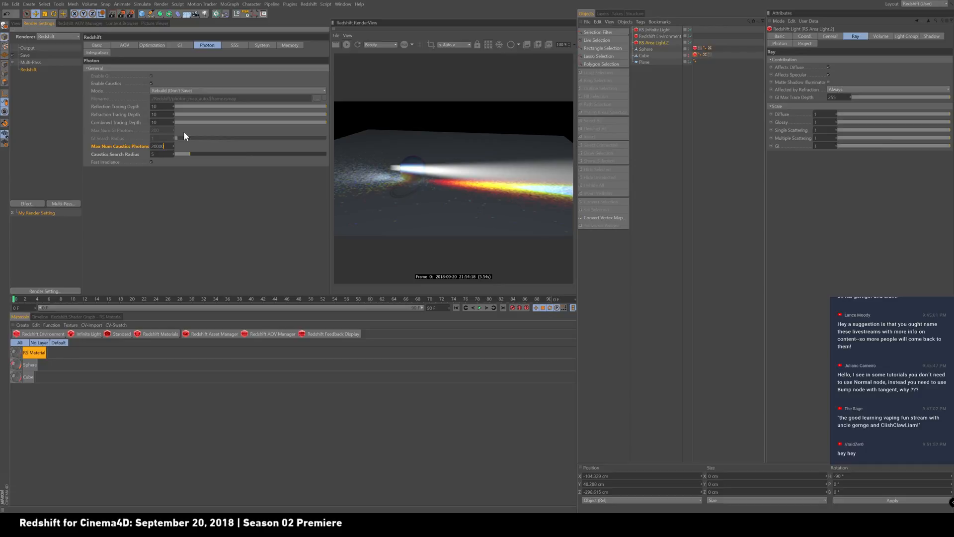
key(Return)
click(15, 23)
- Set the Number of Photons to Emit for the caustics of RS Area Light.2 to 5000000
click(659, 36)
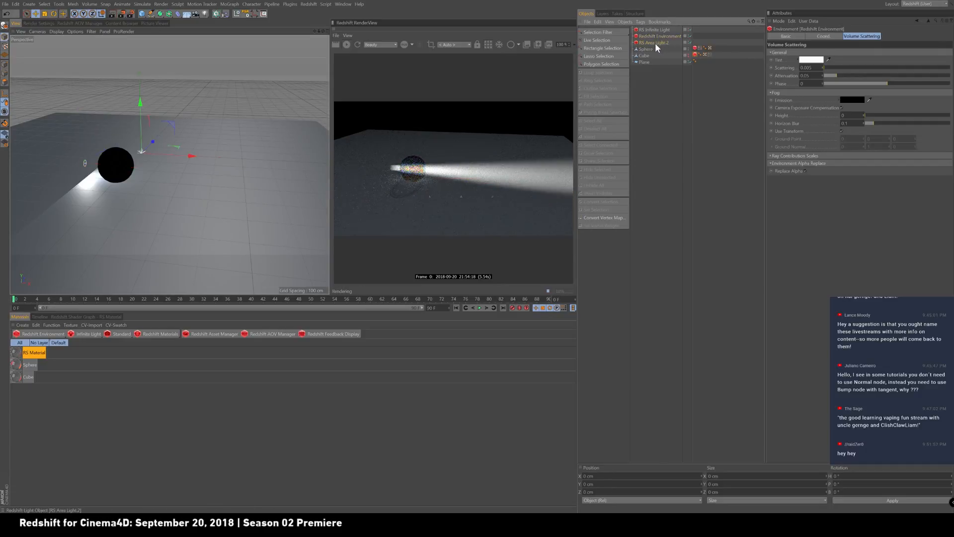
click(655, 42)
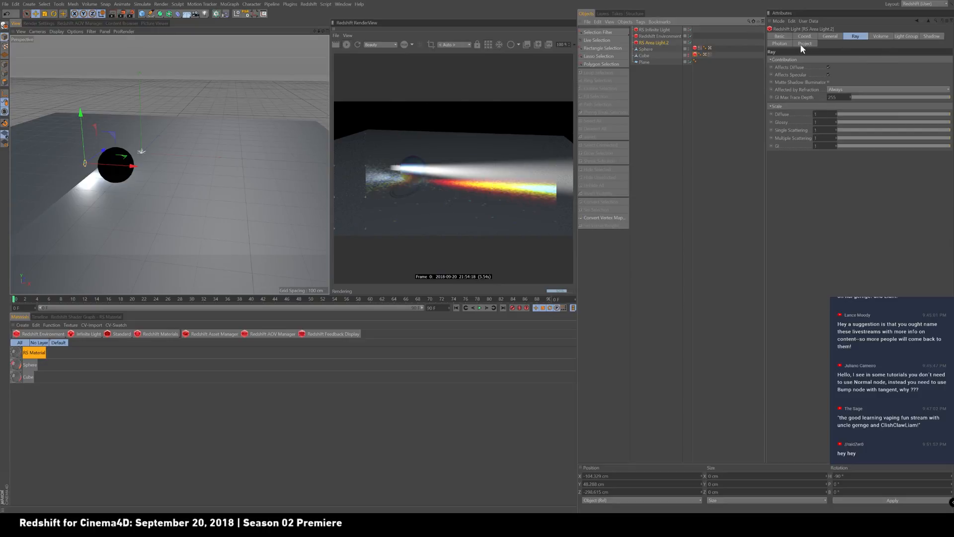
click(780, 43)
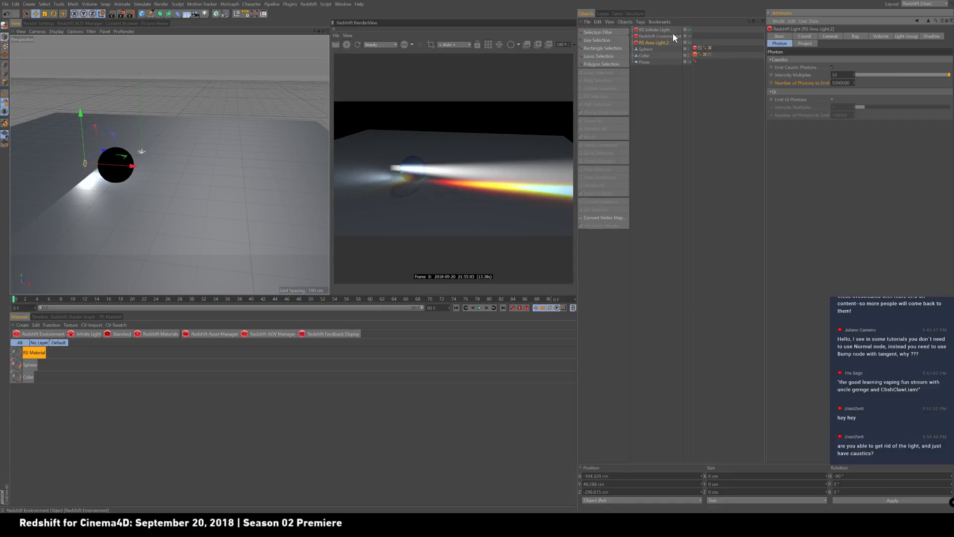
- Disable the Redshift Environment and the RS Infinite Light so that only the caustics remain in the render
click(690, 35)
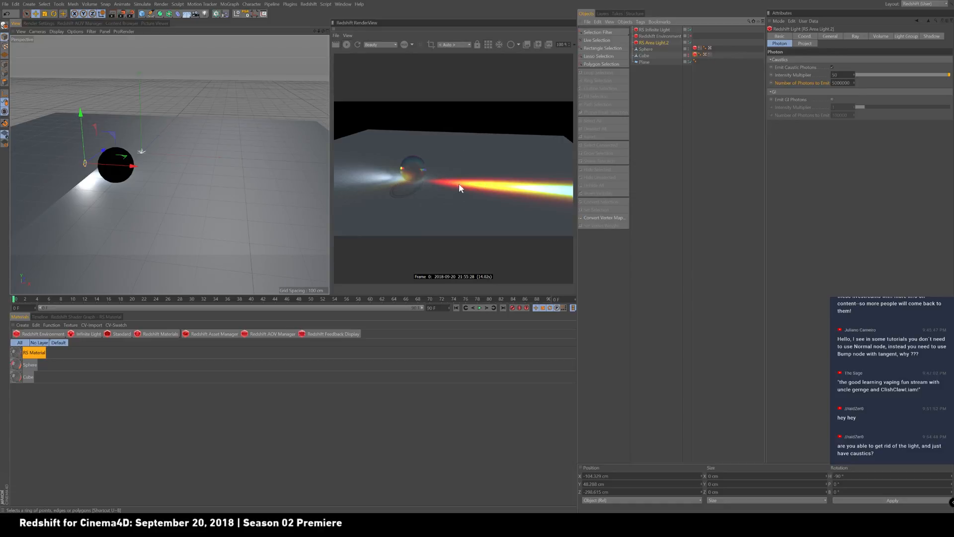
click(689, 29)
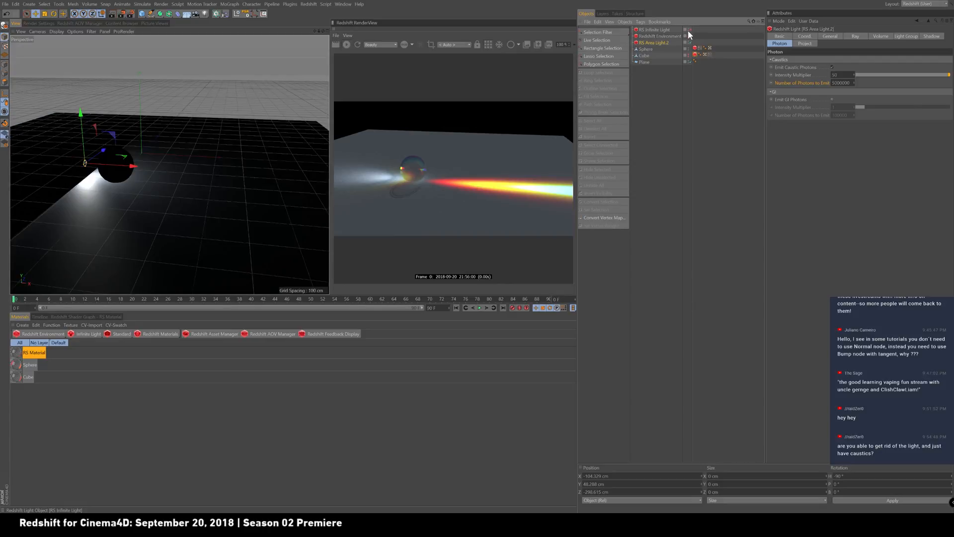
click(689, 36)
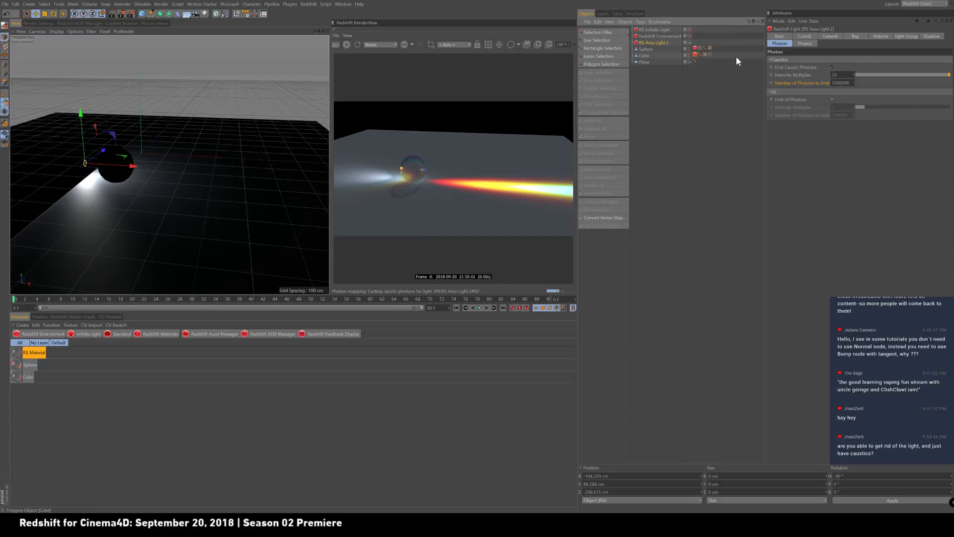
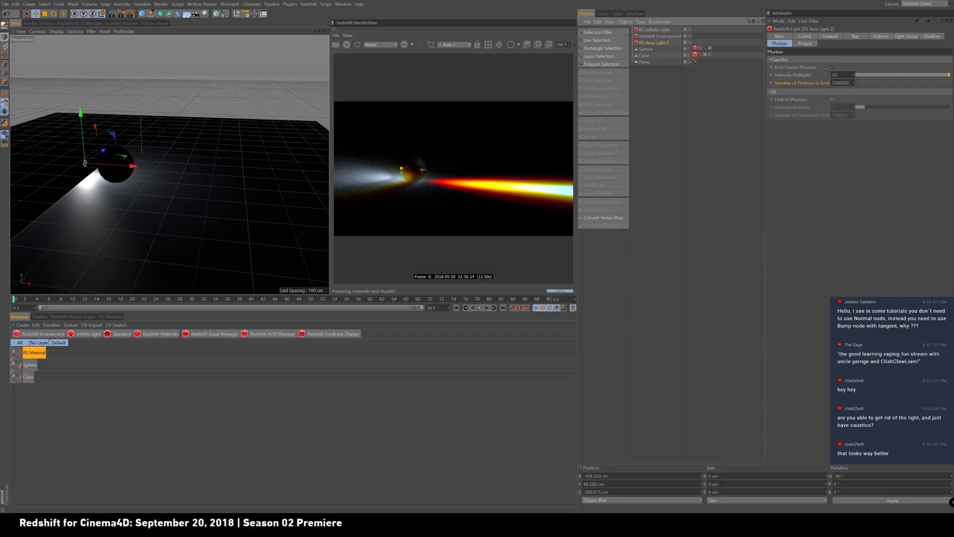
- Switch to the Discord call, change from screen sharing to the webcam and show the call full screen
click(214, 528)
mouse_move(577, 236)
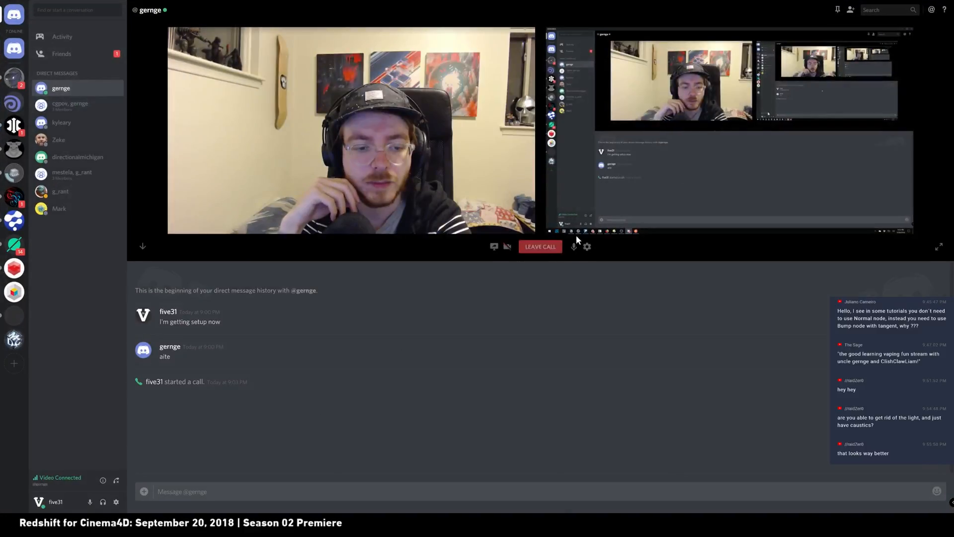
click(507, 246)
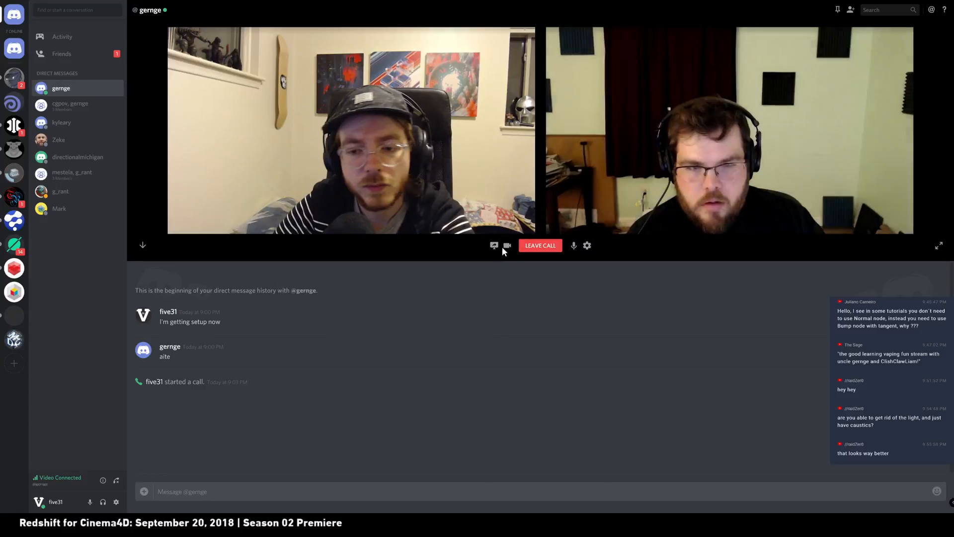
click(939, 247)
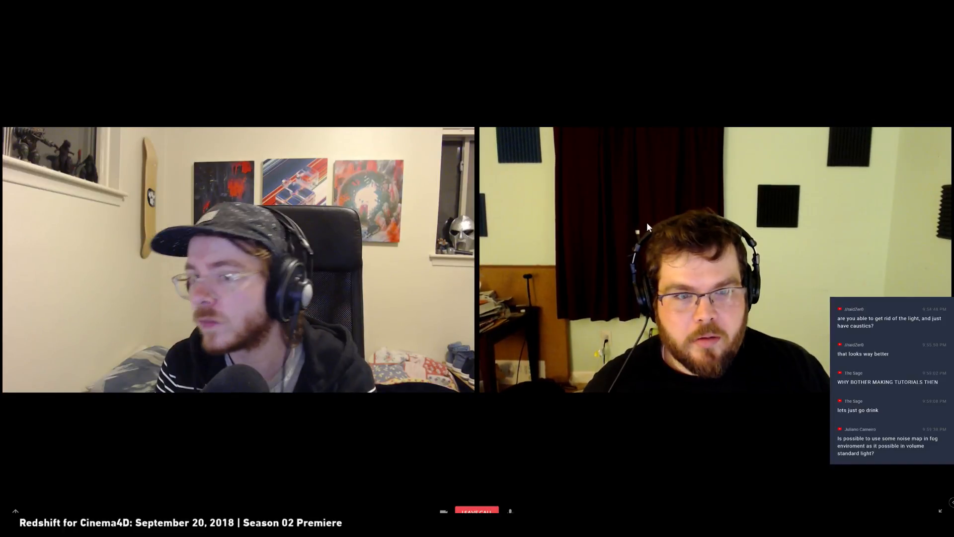
- Leave the full-screen call view and switch back to Cinema 4D
click(941, 511)
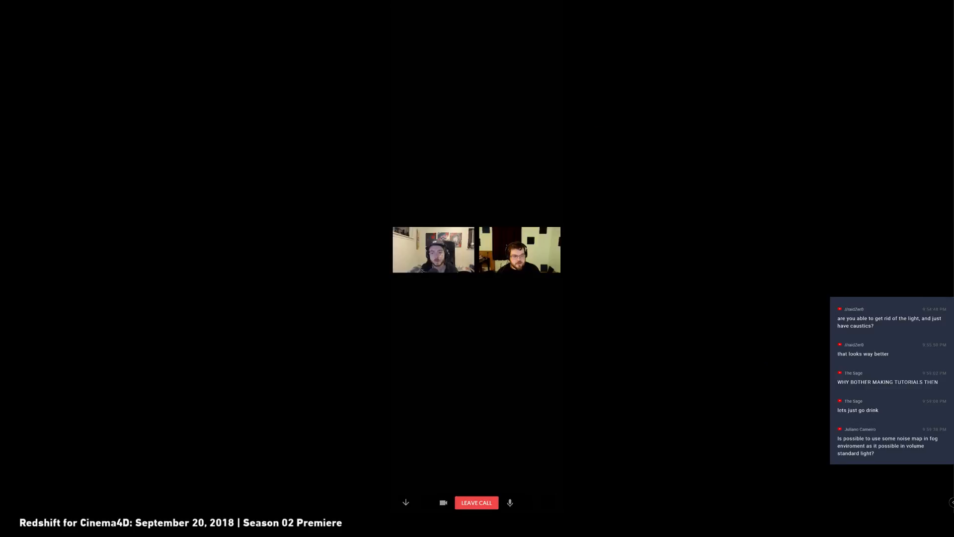
key(alt+Tab)
click(616, 335)
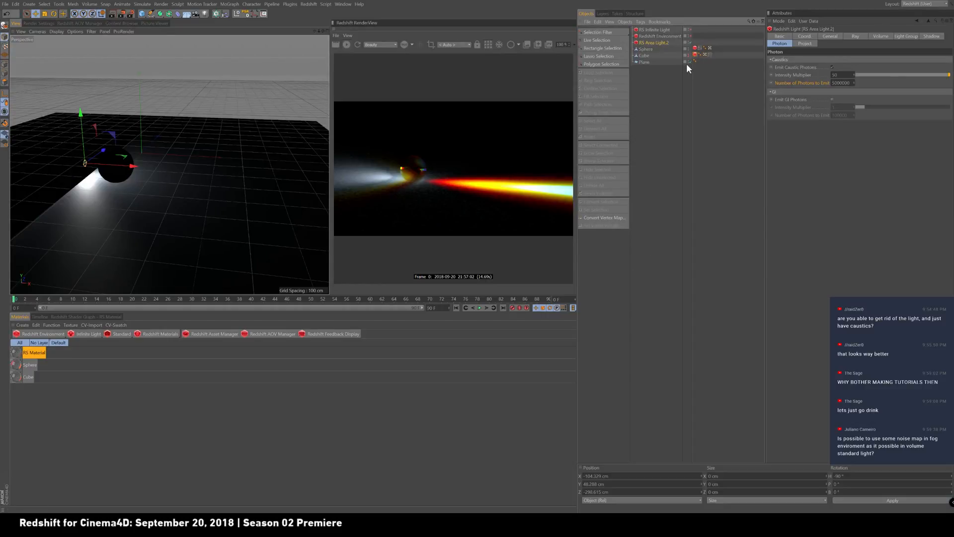
- Enable the Redshift Environment again, hide the Sphere and select the environment object
click(691, 36)
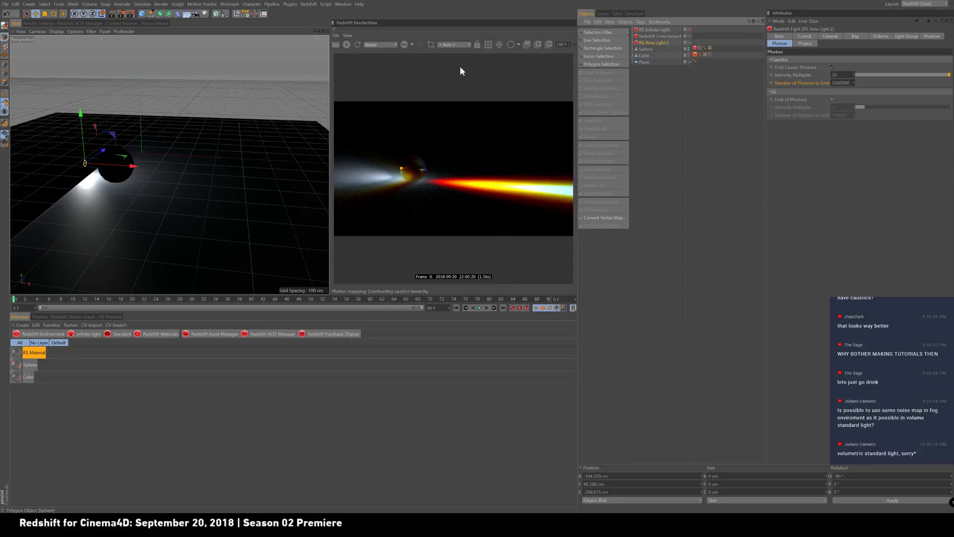
click(667, 36)
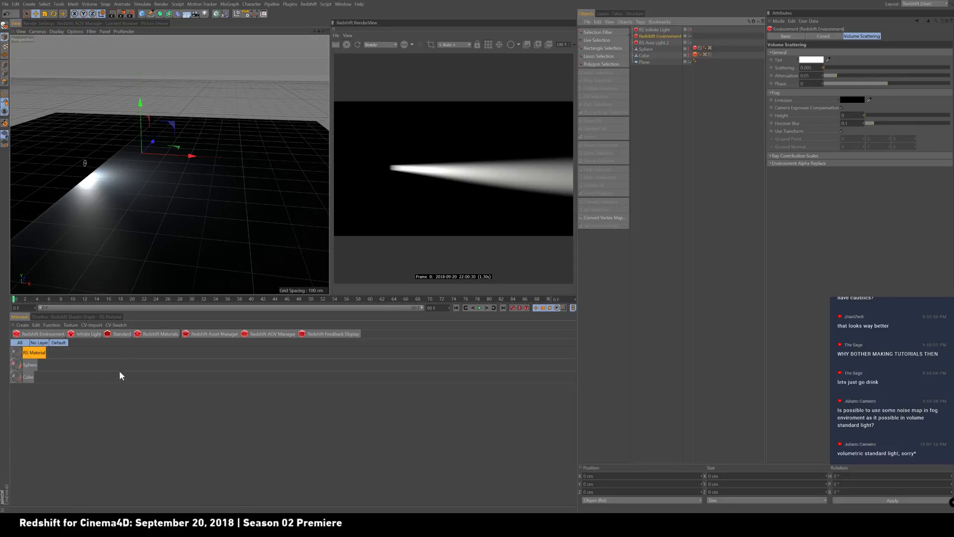
- Create an RS Noise Volume material and assign it to the Redshift Environment
click(164, 335)
mouse_move(174, 352)
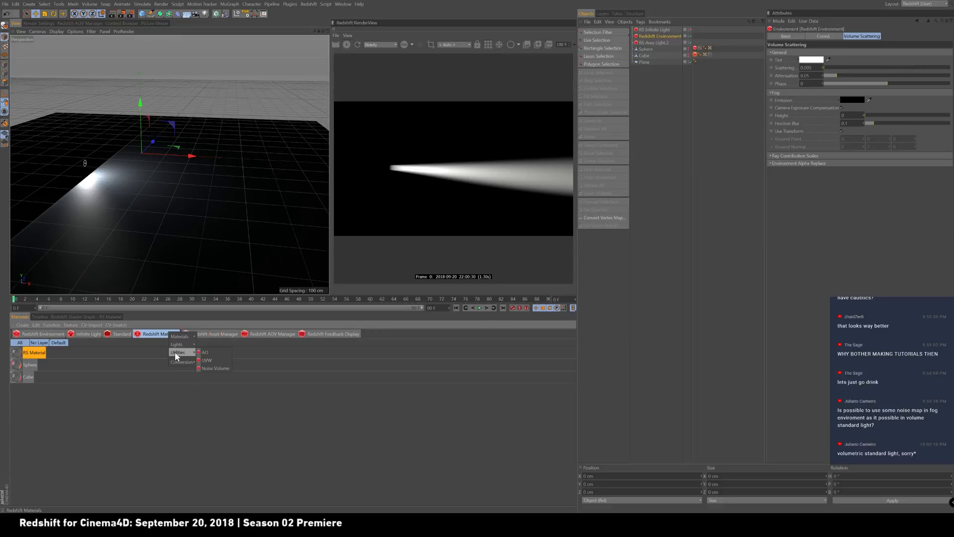
click(219, 369)
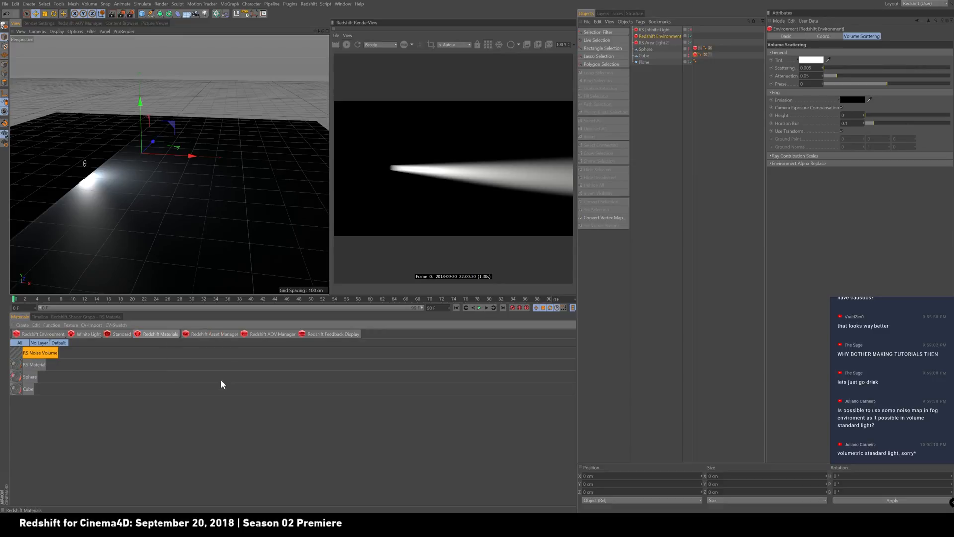
click(18, 354)
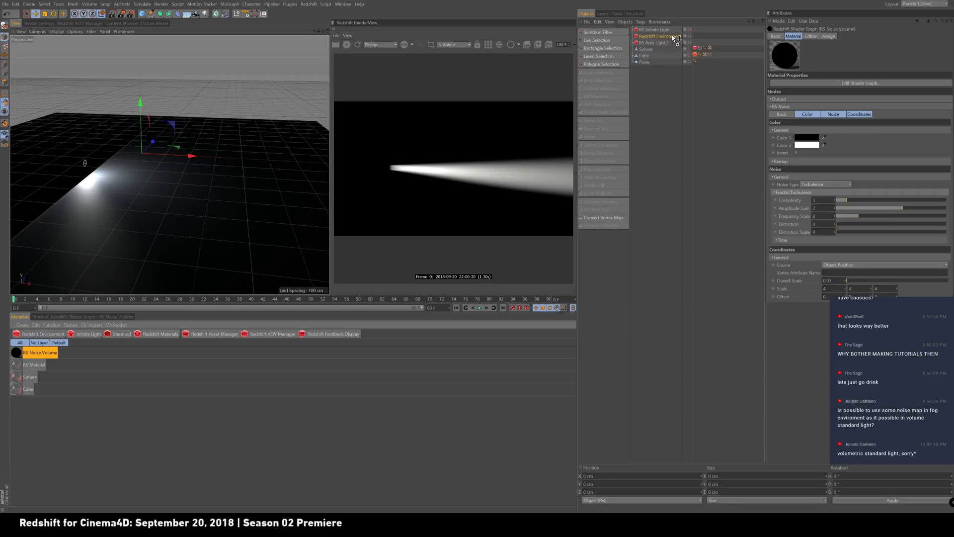
drag(675, 37, 680, 37)
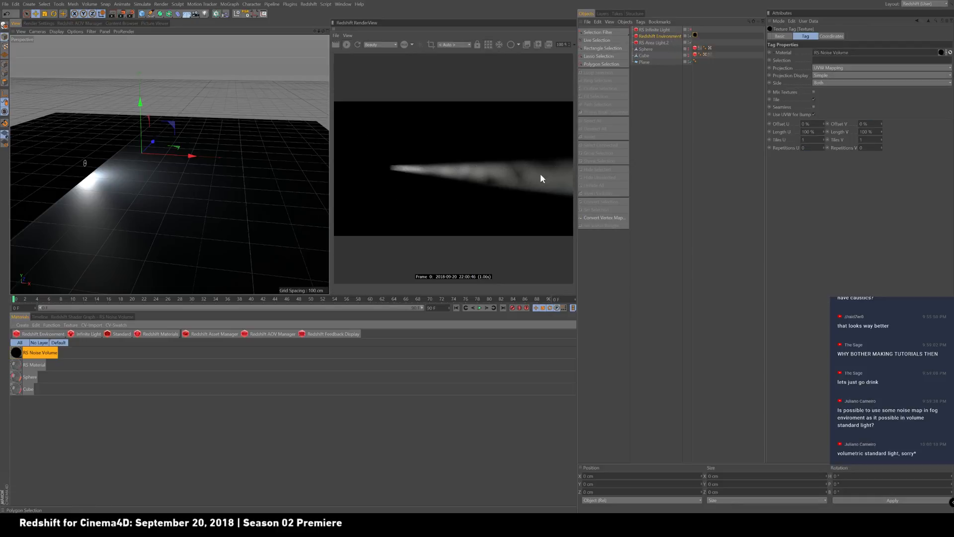
- In the RS Noise Volume shader graph, set the RS Noise node's Complexity to 10 and Amplitude Gain to 1.4
click(97, 317)
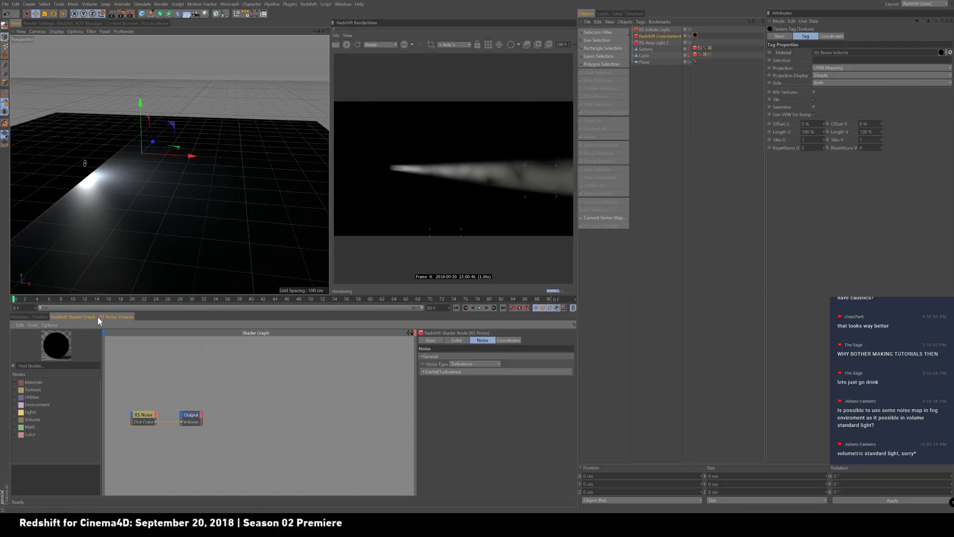
click(165, 424)
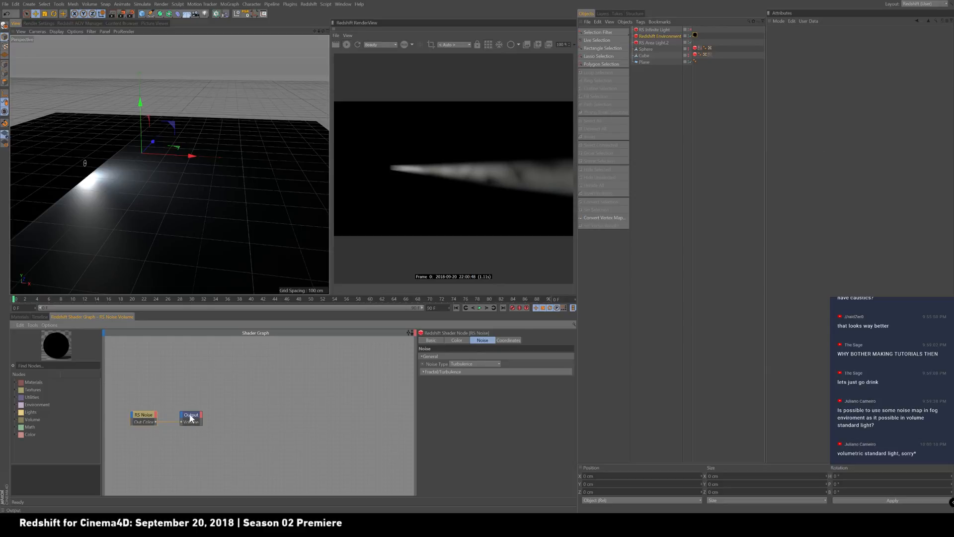
drag(191, 416, 209, 419)
click(154, 417)
click(486, 365)
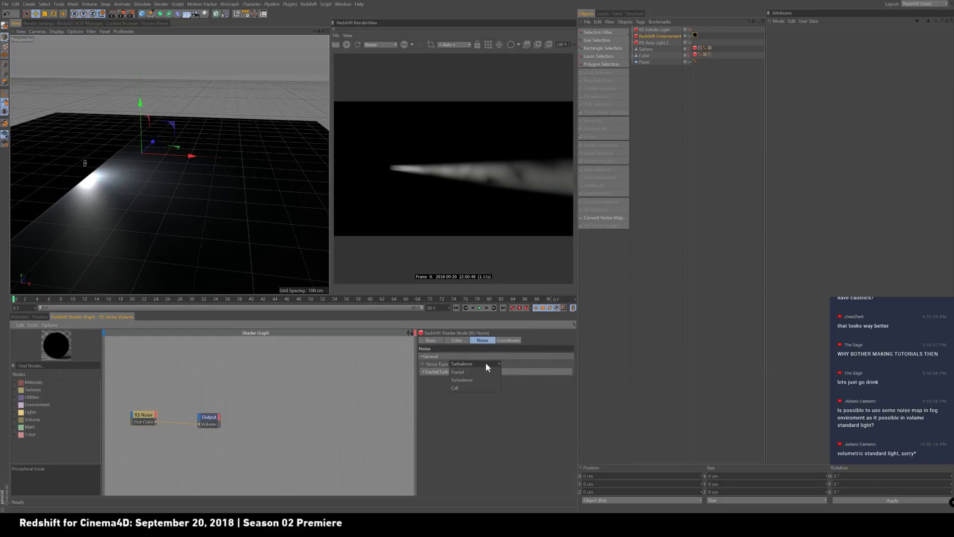
click(425, 371)
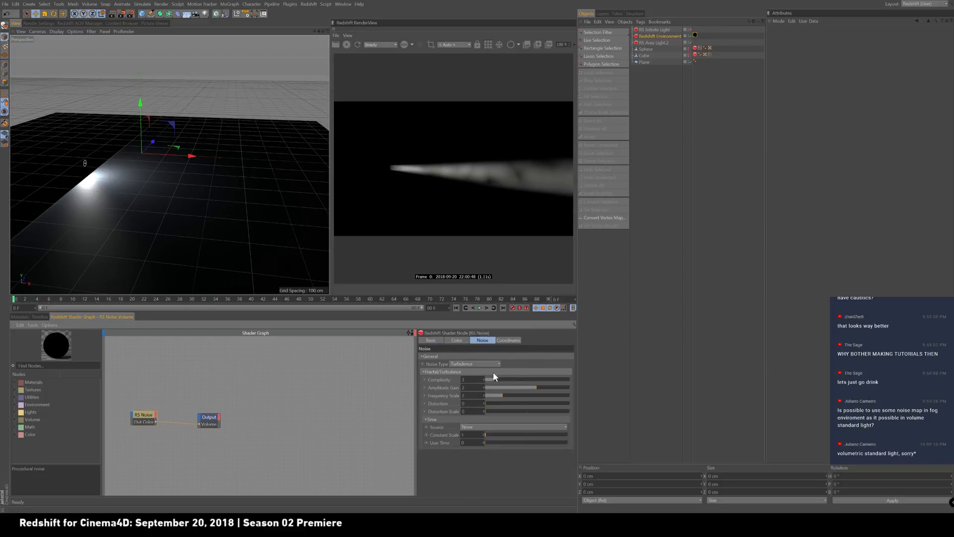
click(510, 381)
drag(534, 386, 537, 386)
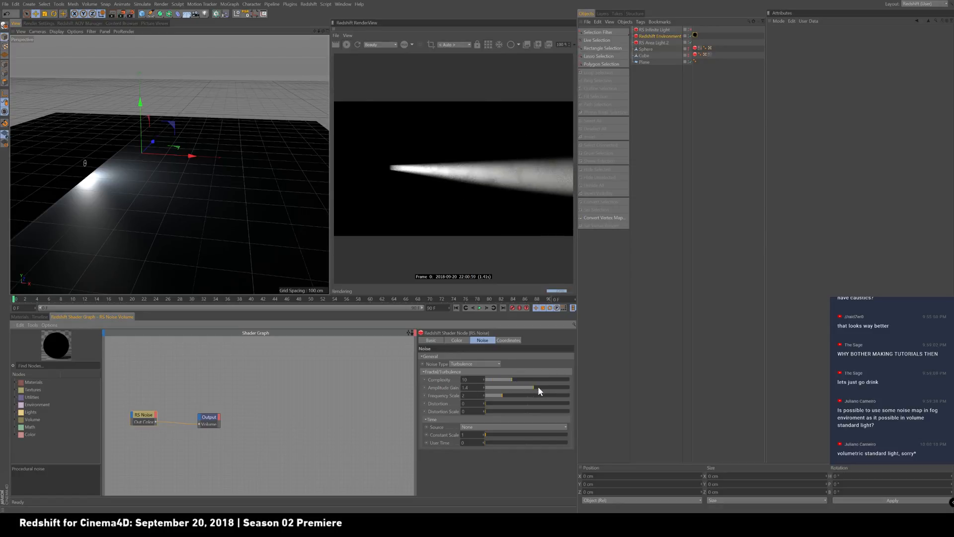
- Widen the beam of RS Area Light.2 by setting its area Spread to 0.564
click(664, 43)
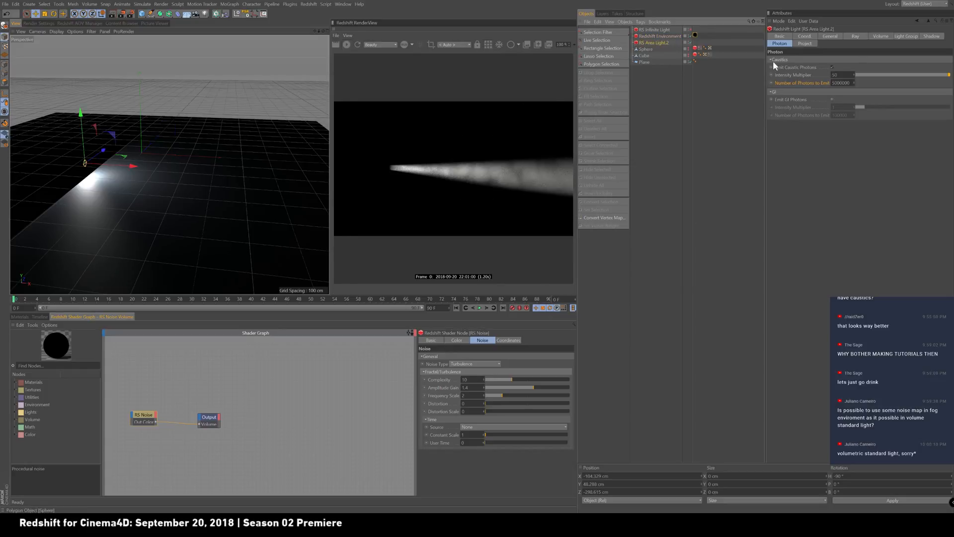
click(829, 35)
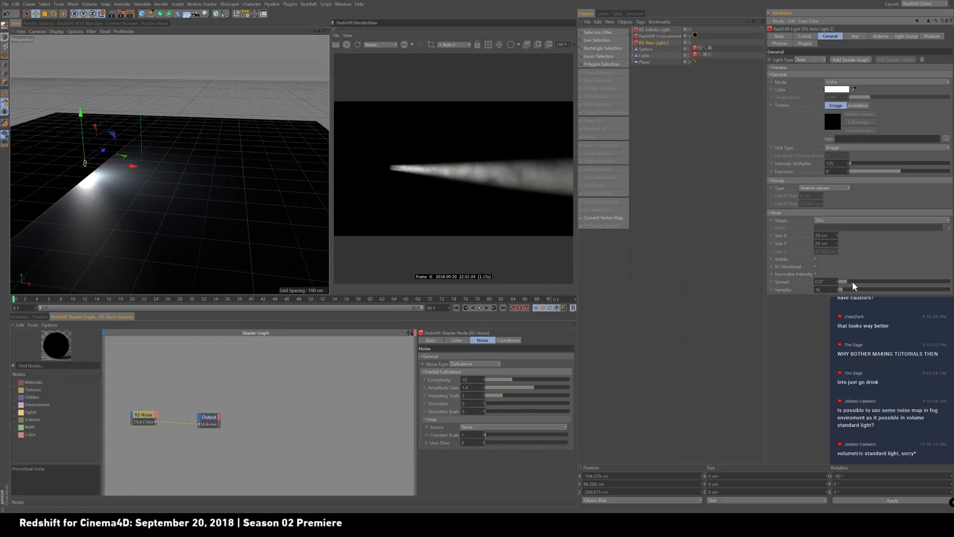
drag(861, 283, 902, 284)
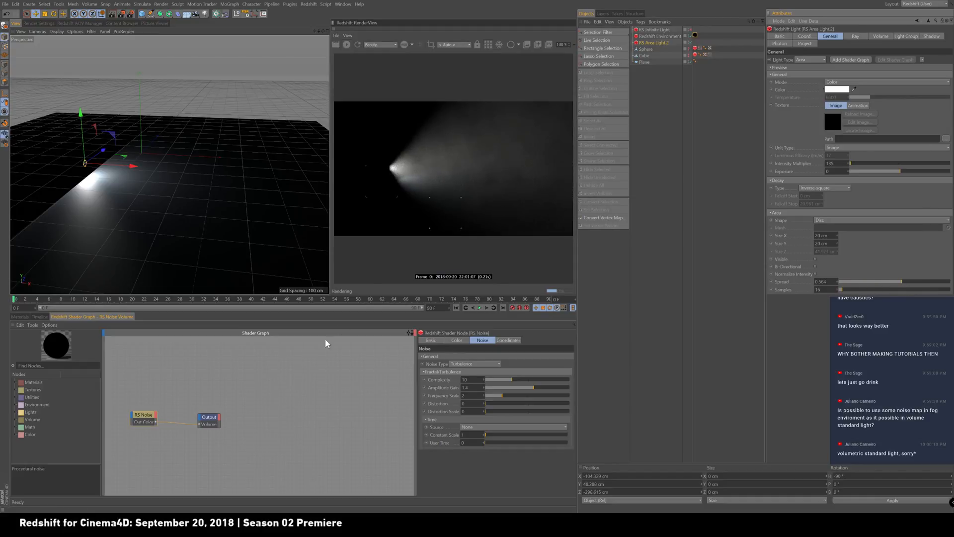
click(277, 358)
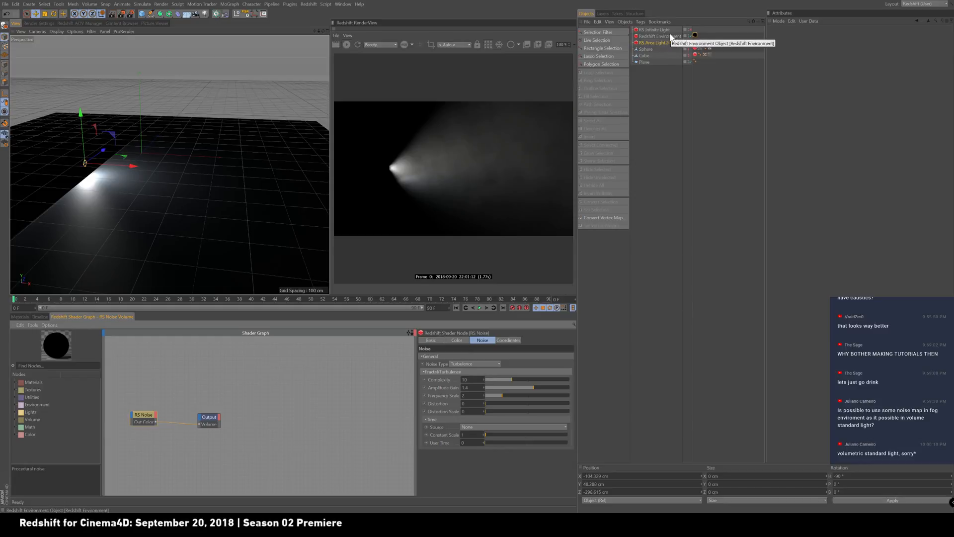
- Set the project mode of RS Area Light.2 to Include and add the Redshift Environment to its object list
click(667, 36)
click(663, 44)
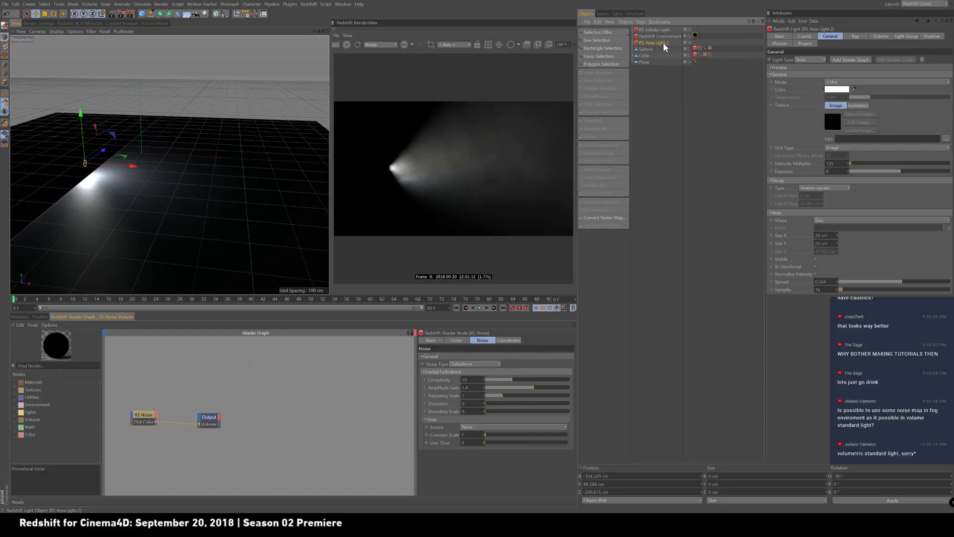
click(805, 44)
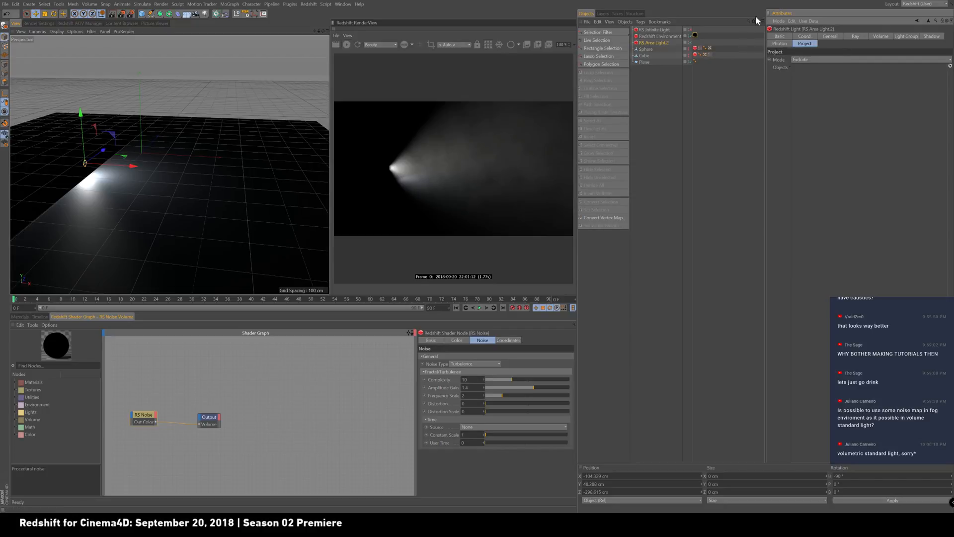
click(808, 57)
click(809, 68)
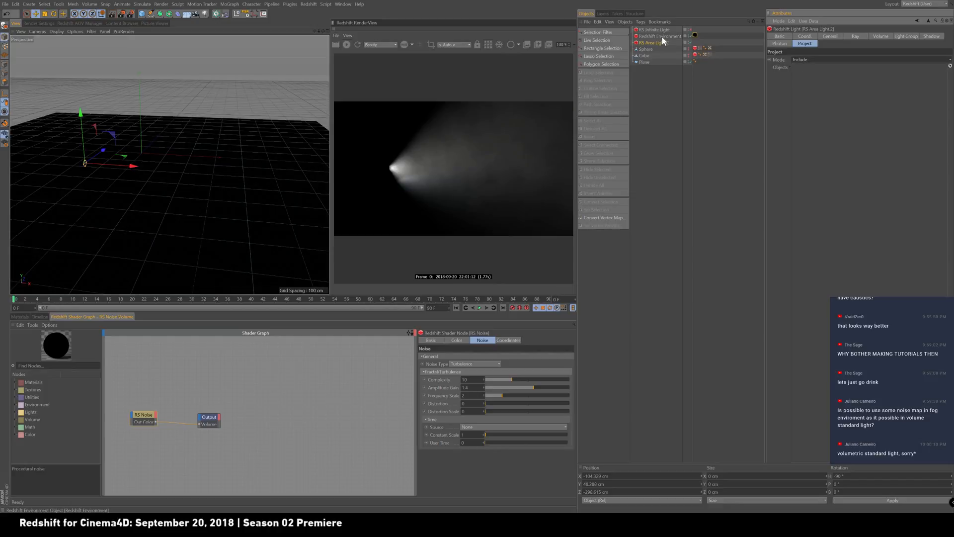
drag(662, 39, 831, 82)
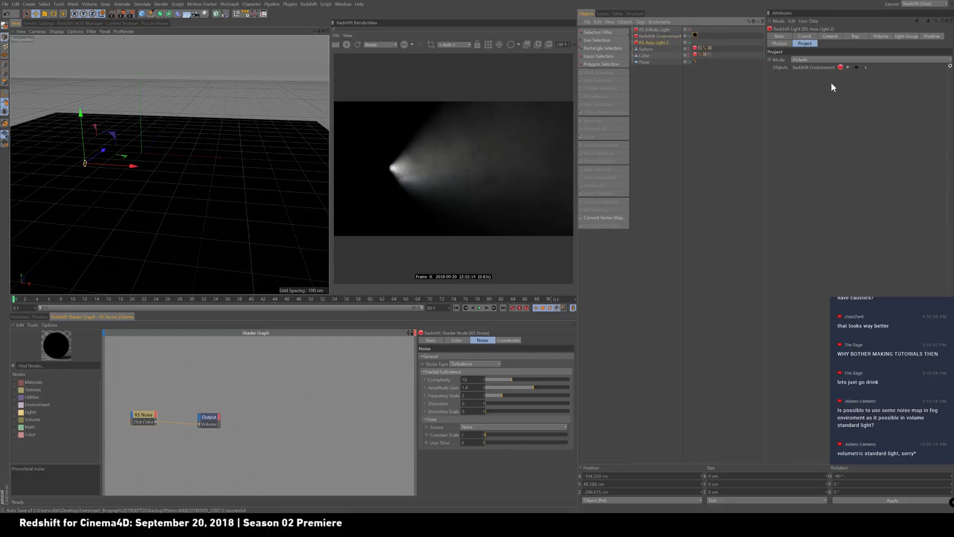
- Duplicate RS Area Light.2 and move the copy along Z to -110.702 cm
ctrl+drag(656, 42, 664, 50)
drag(102, 151, 120, 140)
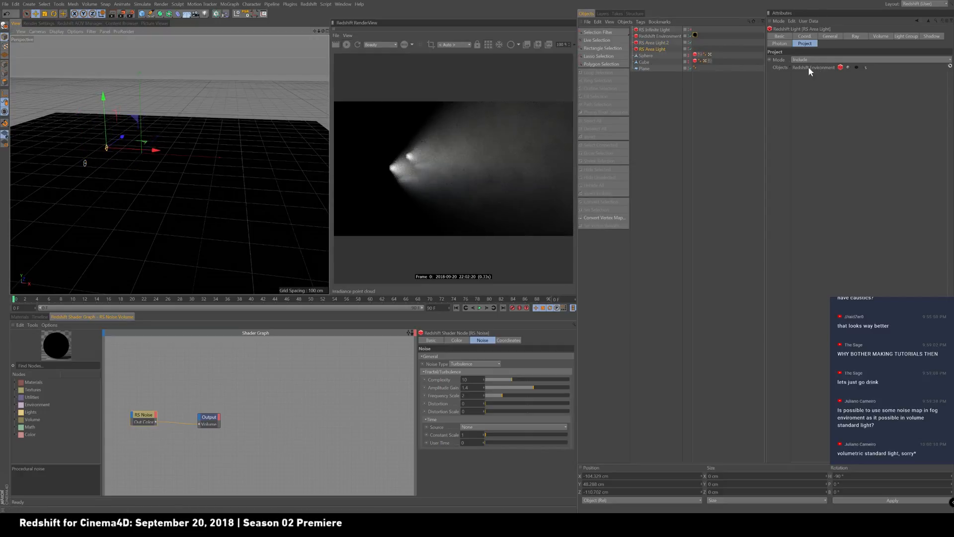
- Duplicate the Redshift Environment together with its noise material, undoing the first attempt and copying it again
ctrl+drag(663, 35, 667, 40)
key(ctrl+z)
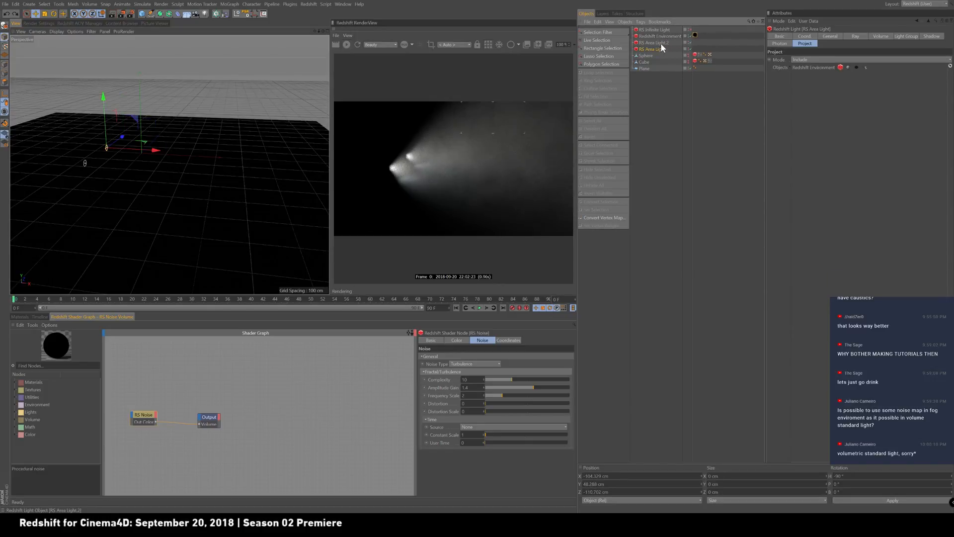
ctrl+drag(667, 40, 670, 41)
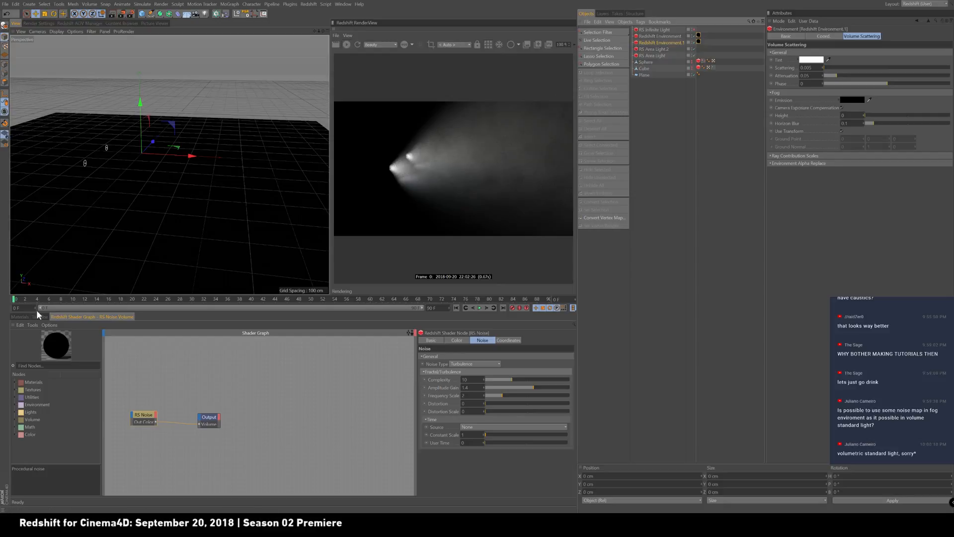
- Duplicate the RS Noise Volume material and assign the copy to Redshift Environment.1
click(20, 317)
ctrl+drag(38, 356, 664, 43)
- Replace the Redshift Environment in the project include list of RS Area Light.2 with Redshift Environment.1
click(663, 49)
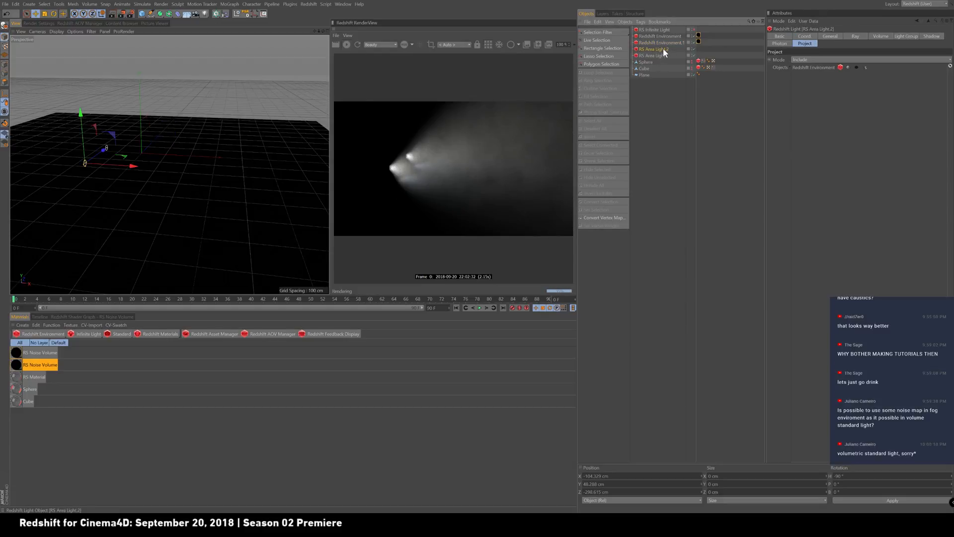
click(819, 68)
key(Delete)
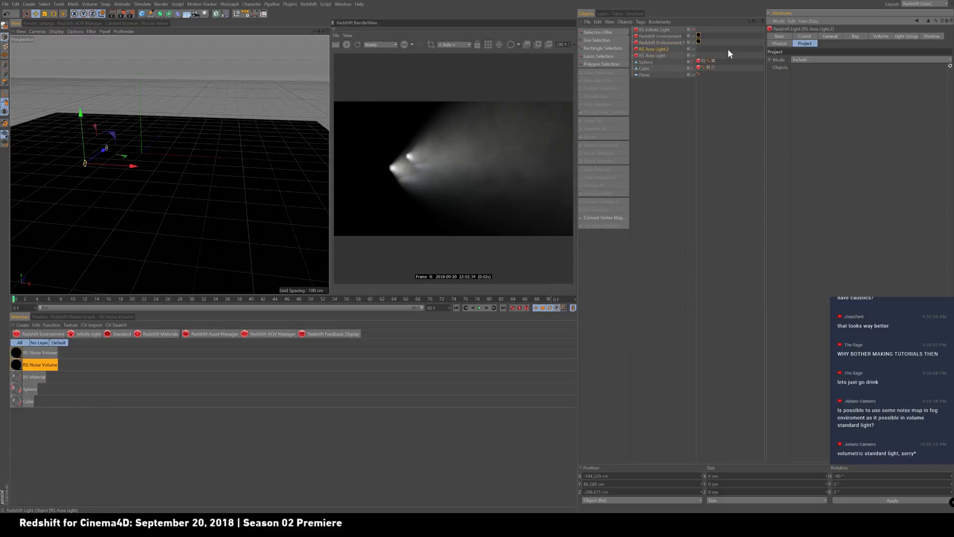
drag(674, 43, 854, 89)
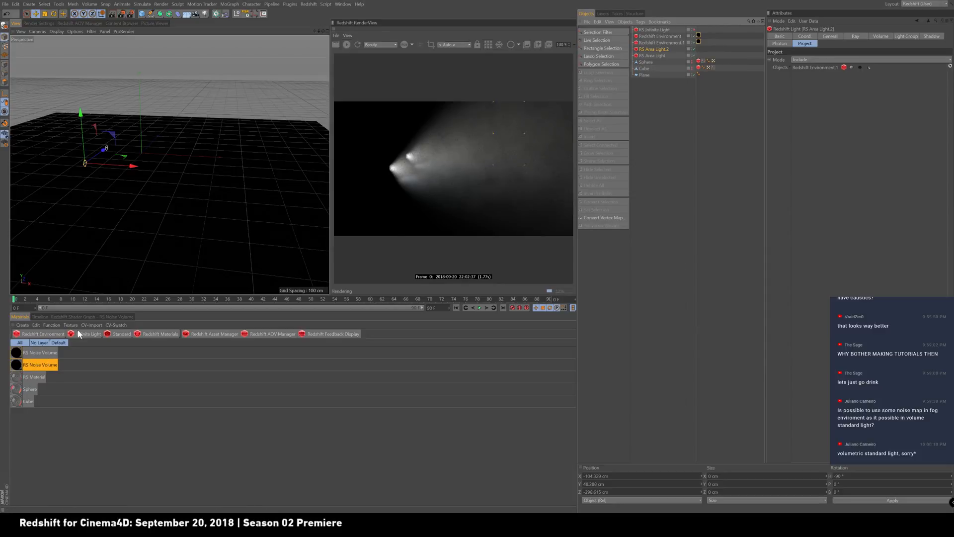
- Change the color of RS Area Light.2 from white to a saturated red
click(806, 36)
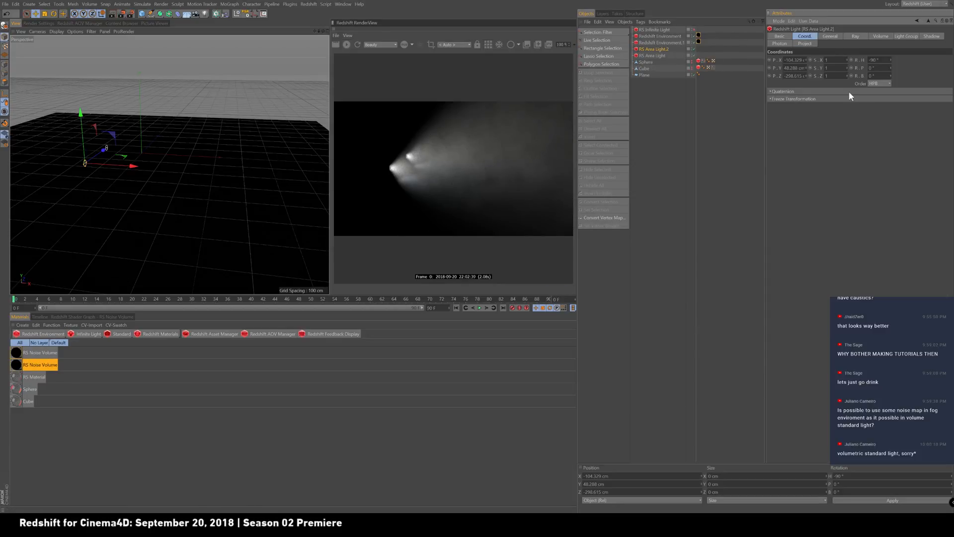
click(829, 37)
click(847, 89)
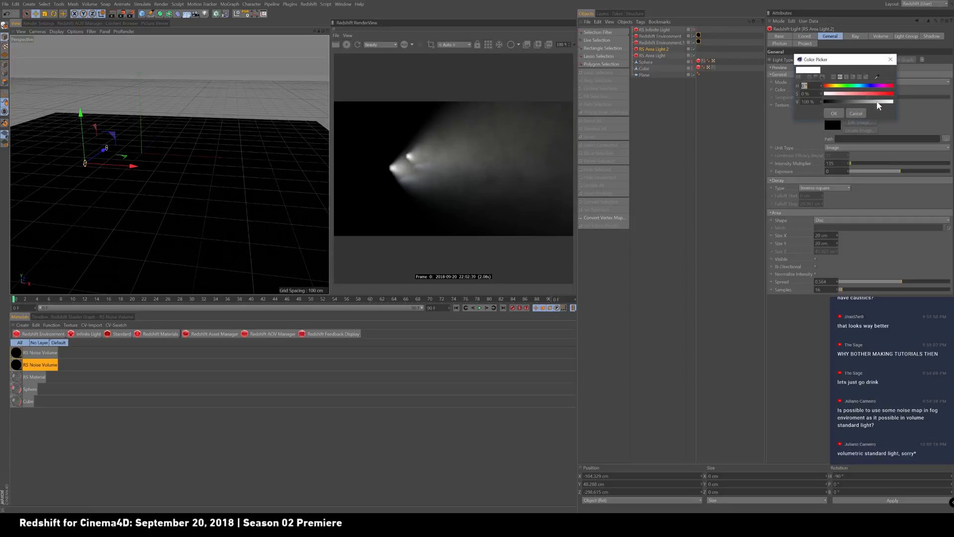
drag(875, 96, 893, 94)
click(834, 113)
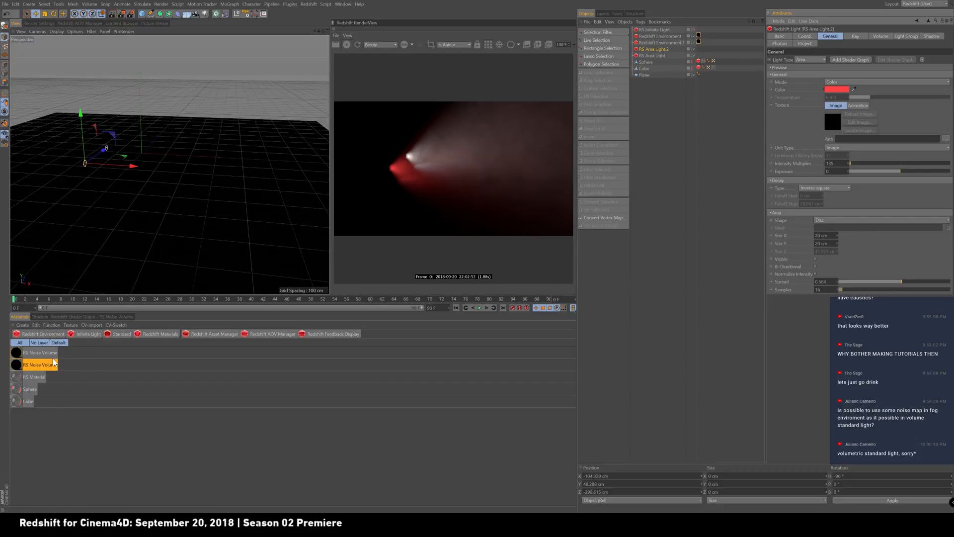
- Set the Overall Scale of the RS Noise node in the duplicated noise material to 5
double_click(20, 365)
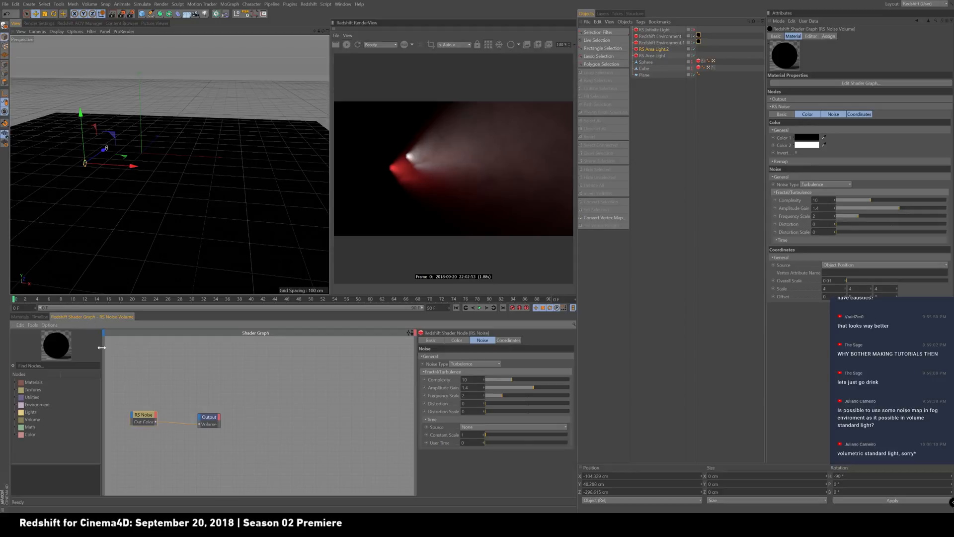
click(153, 415)
drag(530, 386, 448, 332)
click(514, 342)
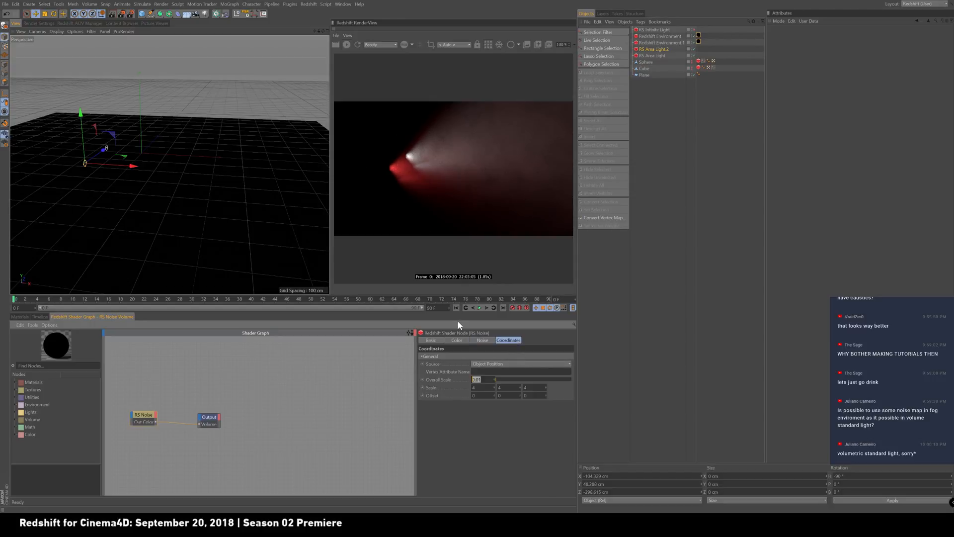
text(5)
key(Return)
- Rotate RS Area Light.2 and move it away from the white light, to about X 141 cm and Z -711 cm
click(660, 50)
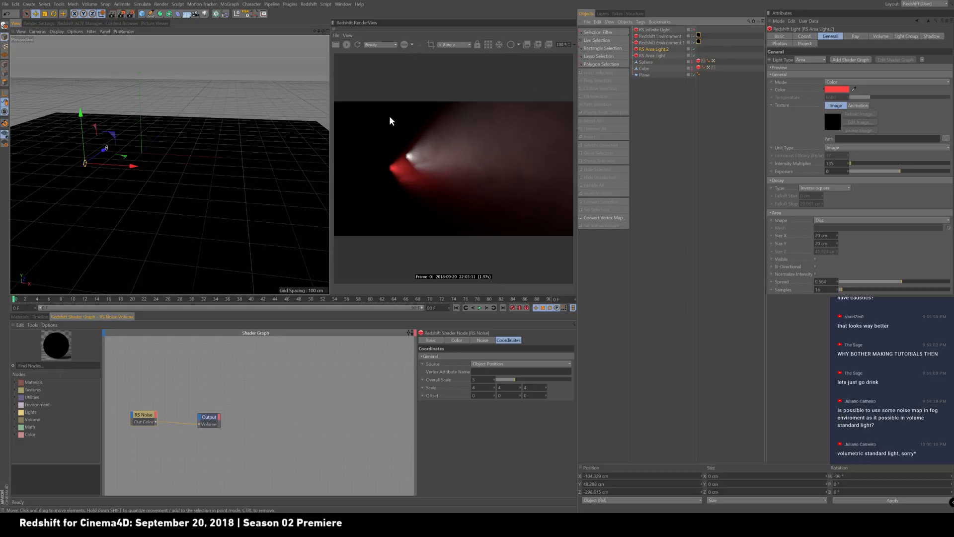
click(652, 55)
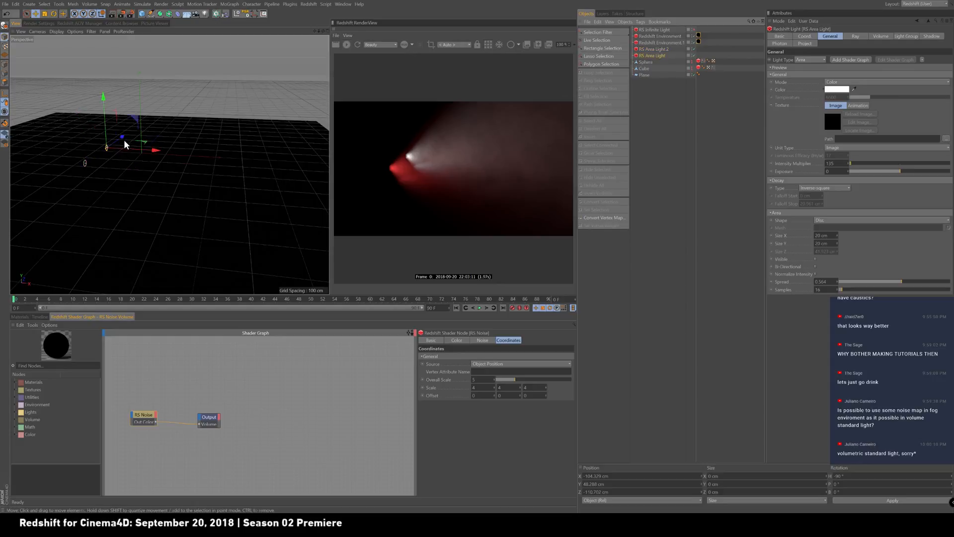
click(661, 50)
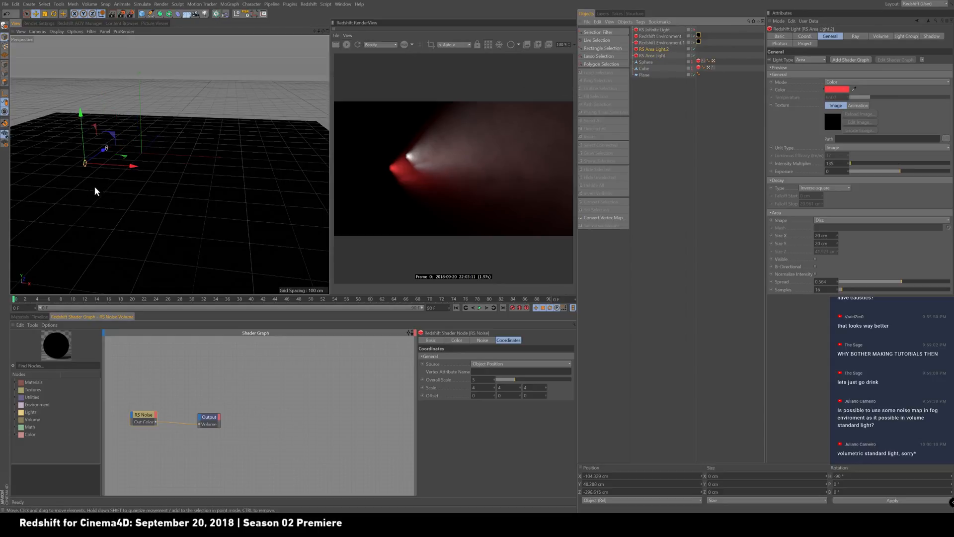
key(r)
drag(82, 181, 124, 211)
key(e)
alt+drag(120, 175, 139, 187)
alt+drag(182, 153, 250, 140)
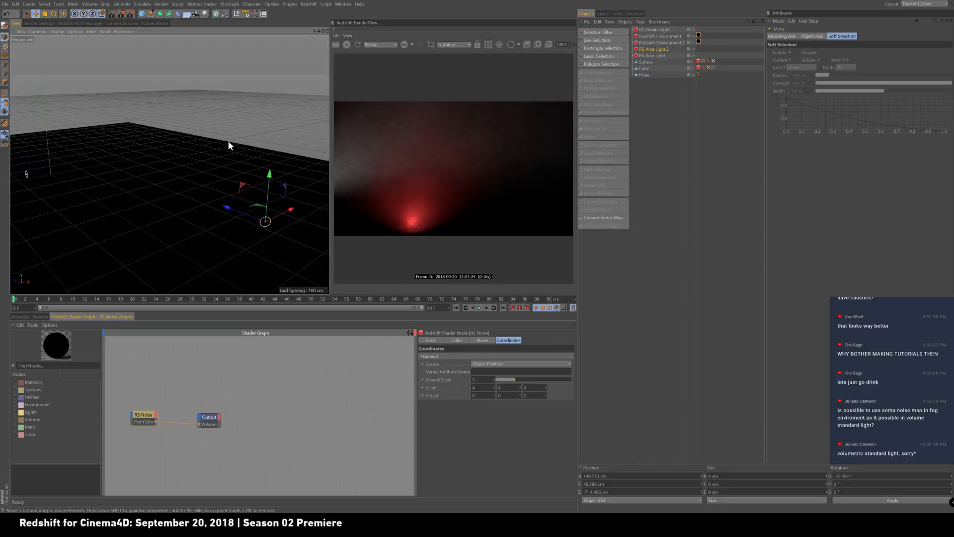
alt+drag(137, 155, 171, 166)
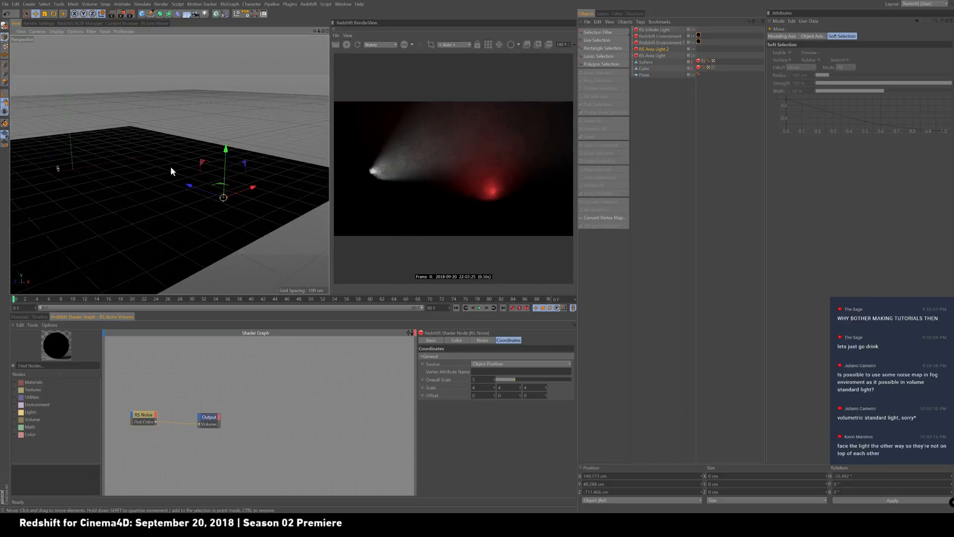
- Rename the duplicated RS Noise Volume material as Vol2
click(696, 38)
click(21, 317)
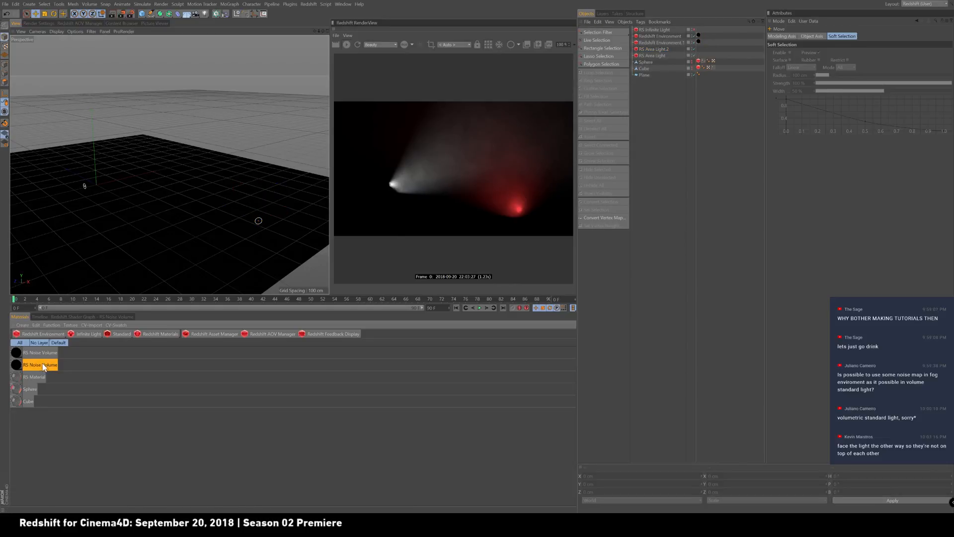
click(44, 365)
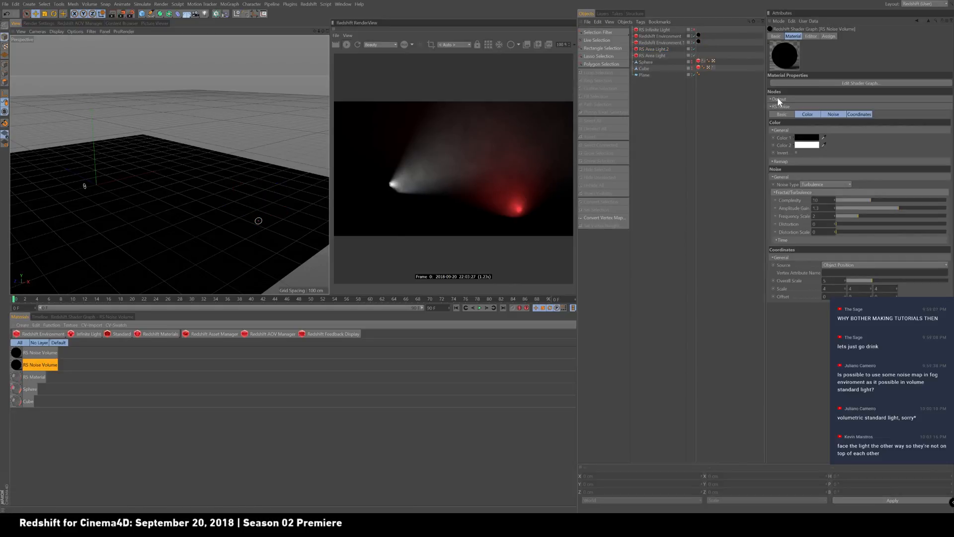
click(782, 114)
click(779, 37)
double_click(804, 83)
text(Vol2)
key(Return)
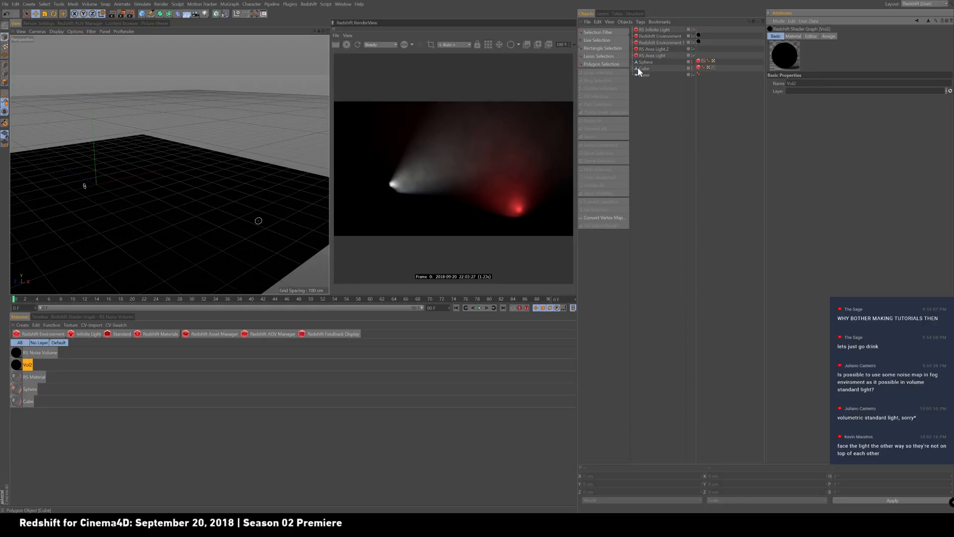
- Check which noise material is assigned to each of the two Redshift Environments
click(699, 42)
click(699, 35)
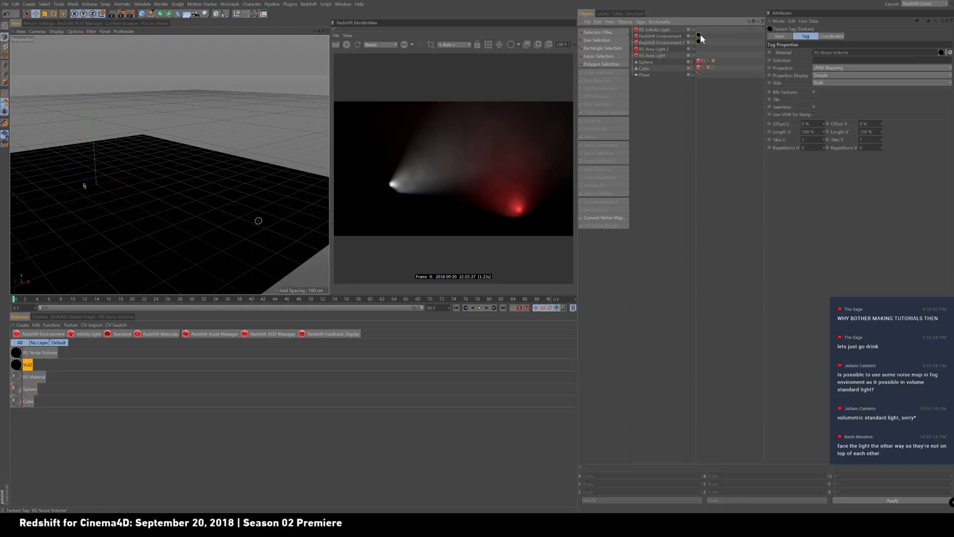
click(678, 43)
click(699, 42)
click(18, 367)
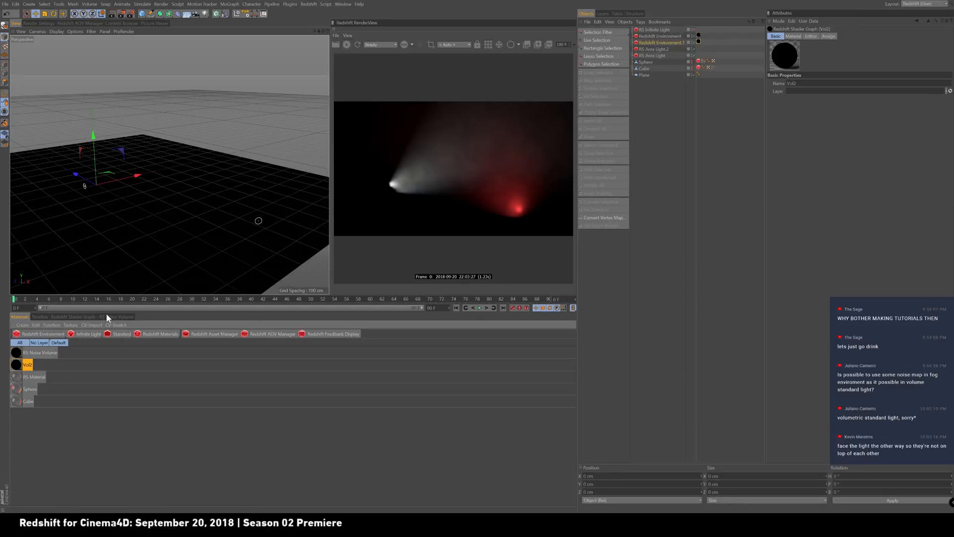
- Set the RS Noise Scale to 1 on all three axes and its Overall Scale to 1.28
click(109, 317)
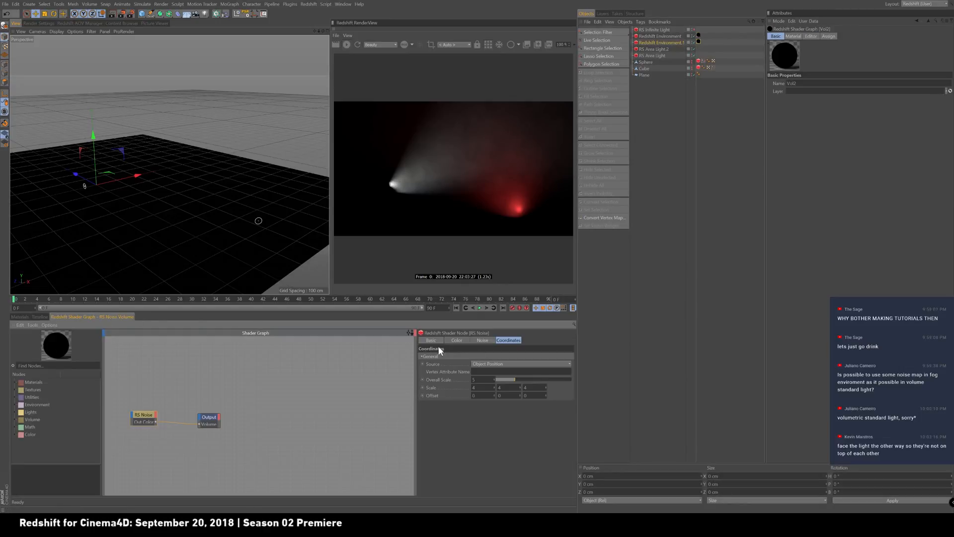
click(480, 341)
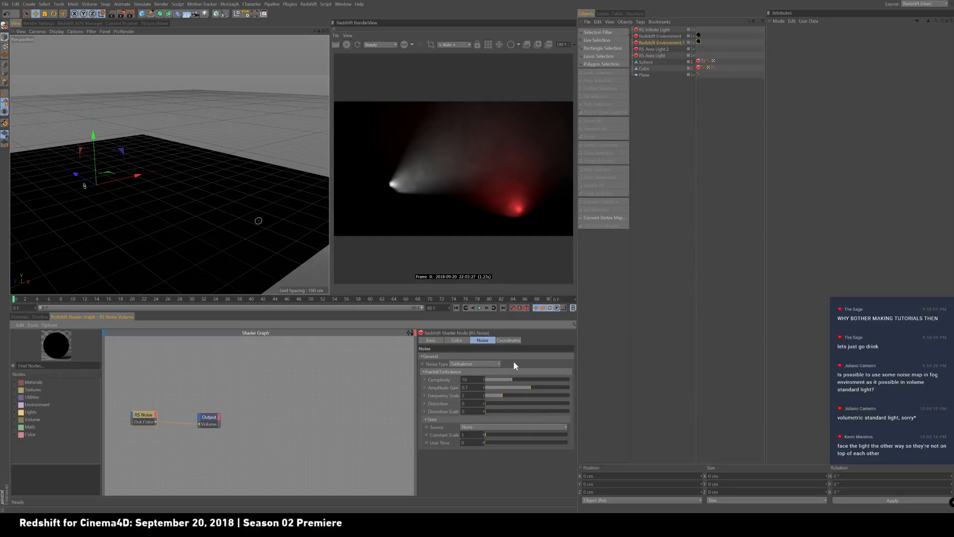
click(508, 341)
key(Tab)
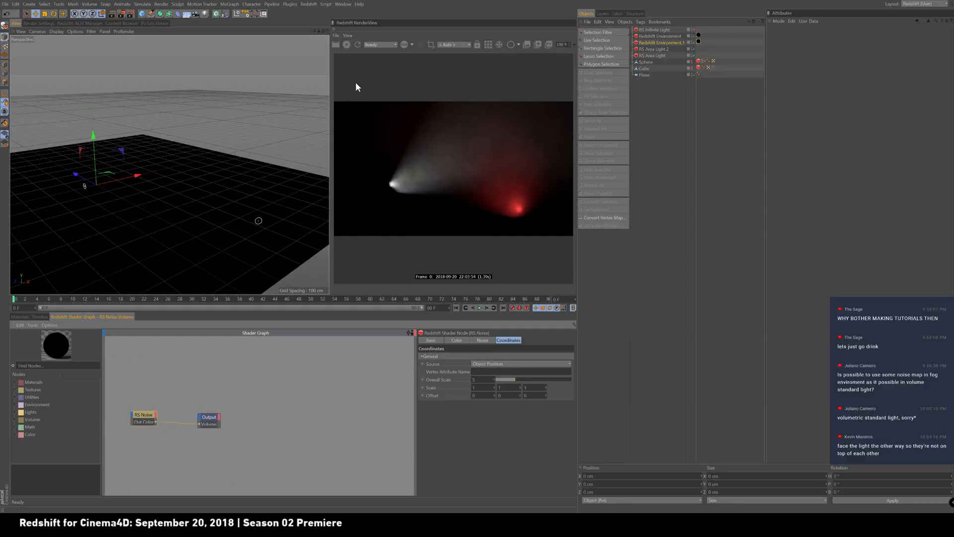
click(694, 36)
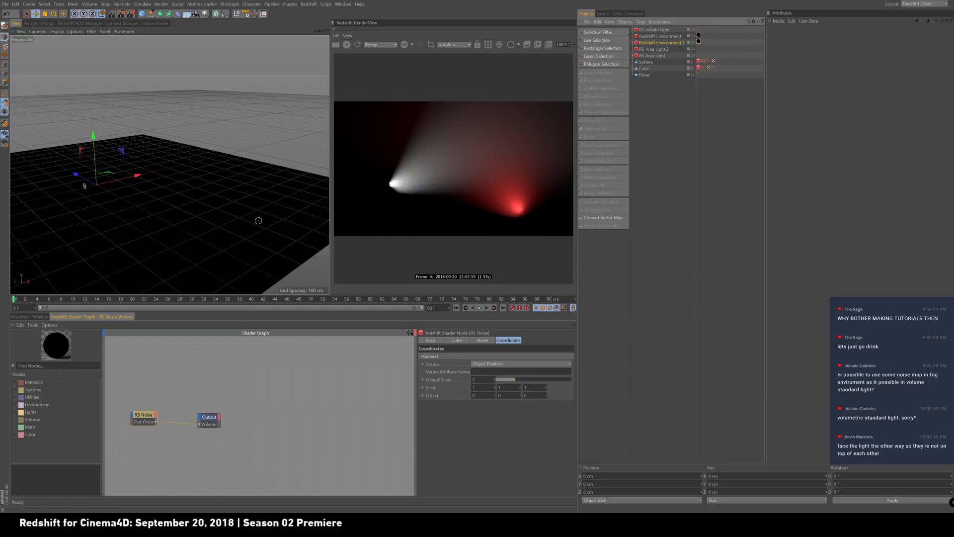
drag(508, 380, 505, 380)
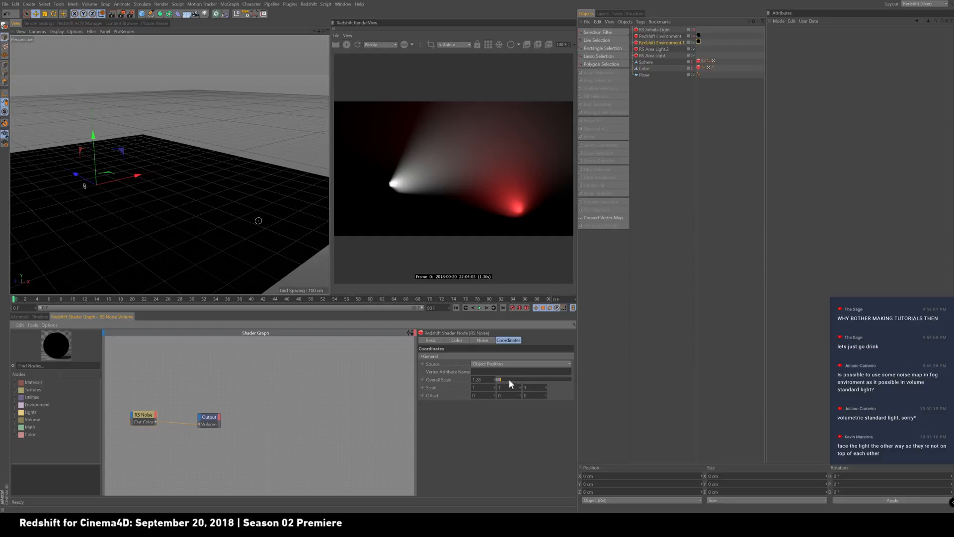
- Check the material assigned to Redshift Environment.1 and inspect the RS Noise coordinates in the Vol2 shader graph
click(699, 42)
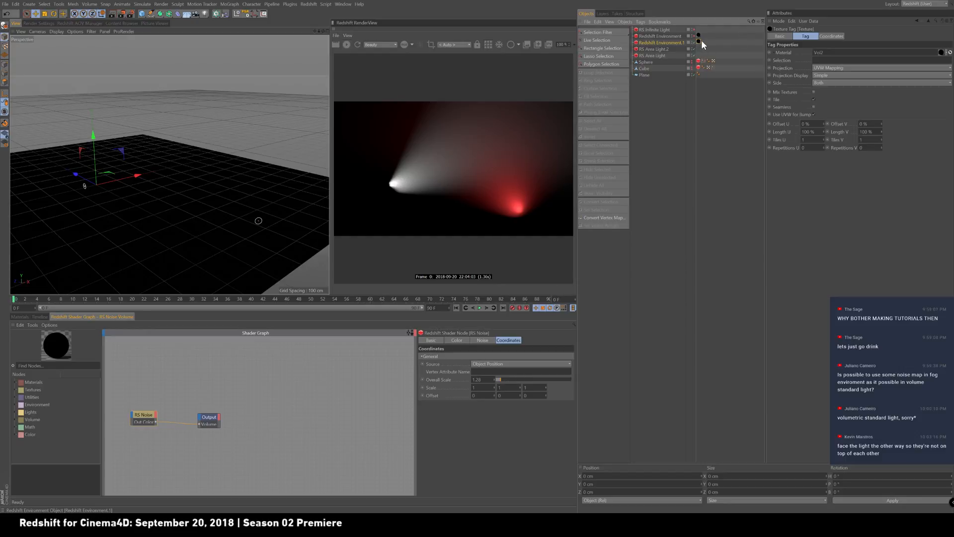
click(40, 316)
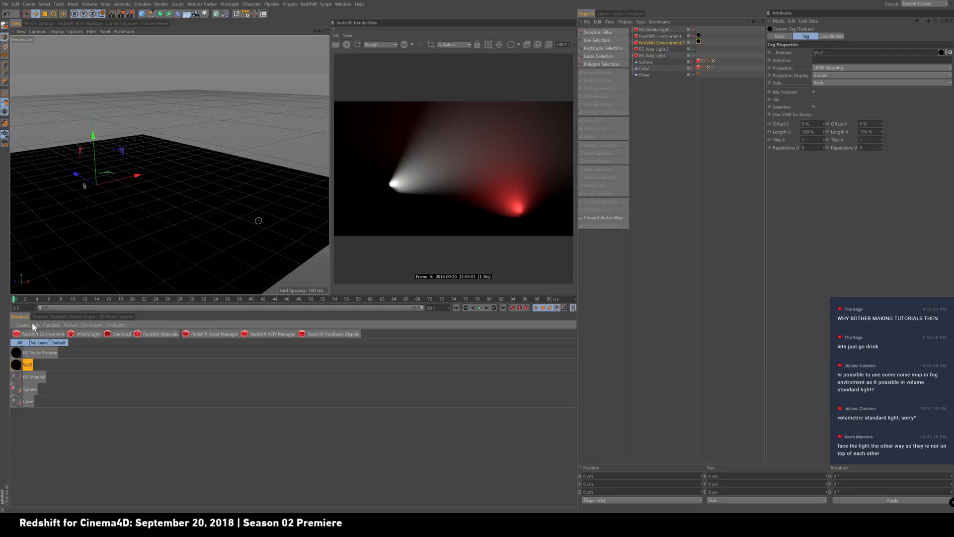
click(20, 365)
click(106, 316)
click(148, 425)
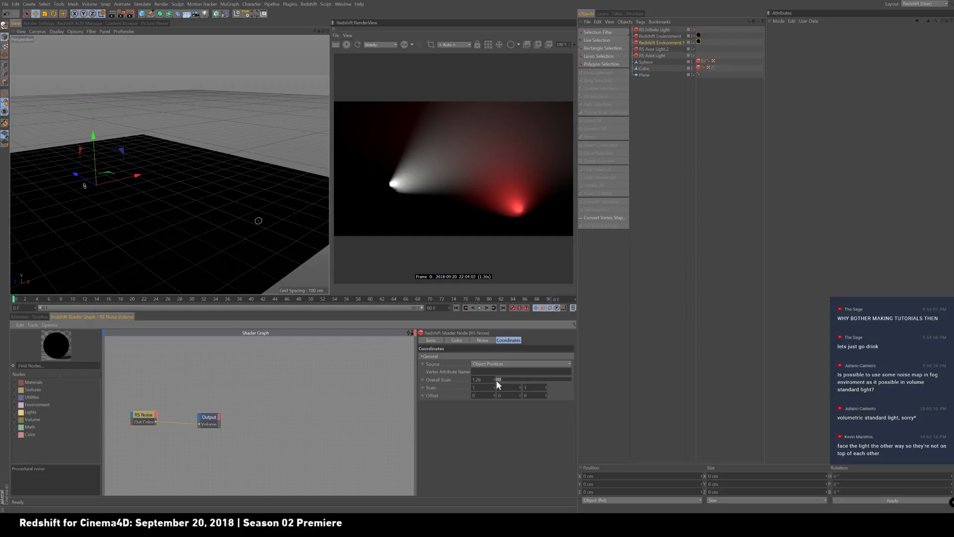
- Delete the Vol2 material, create a new Redshift noise volume material and assign it to Redshift Environment.1
click(28, 318)
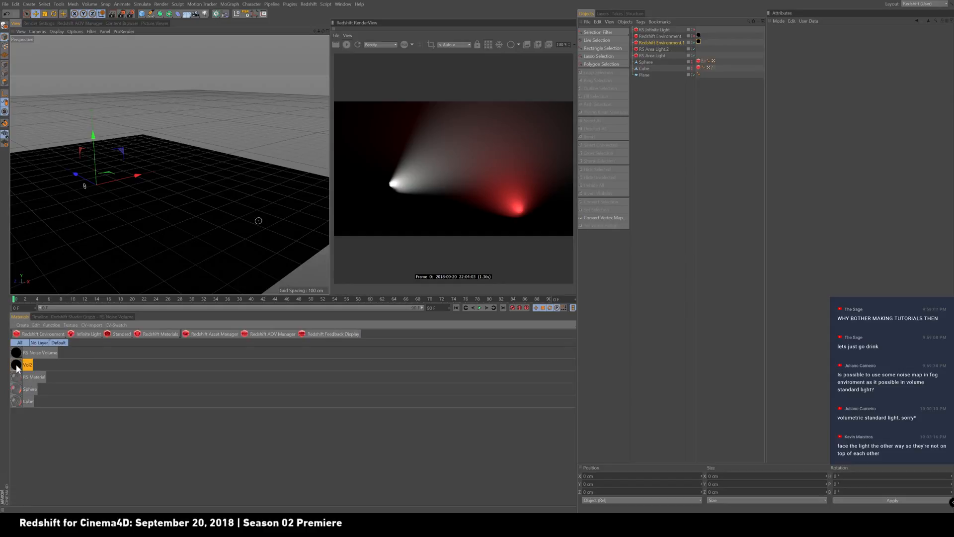
click(158, 333)
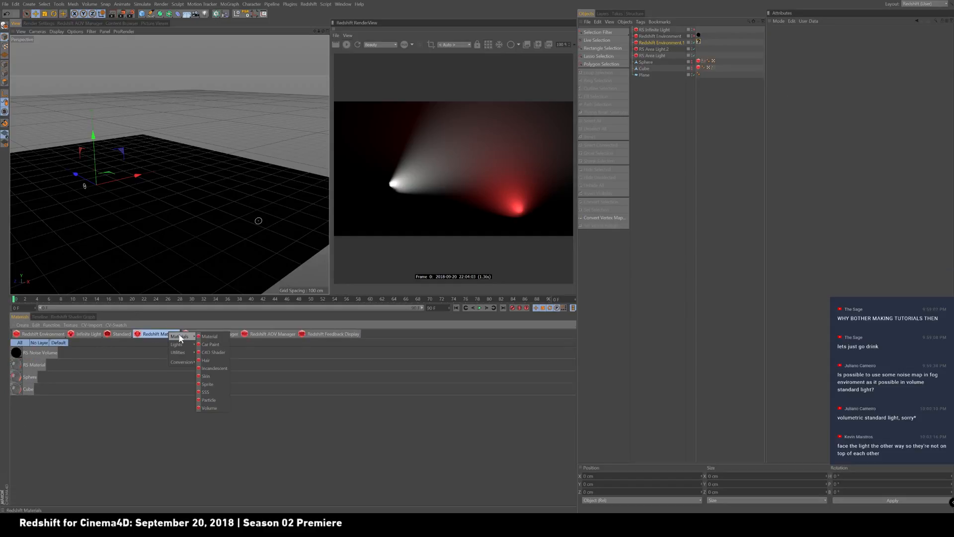
mouse_move(182, 352)
click(211, 369)
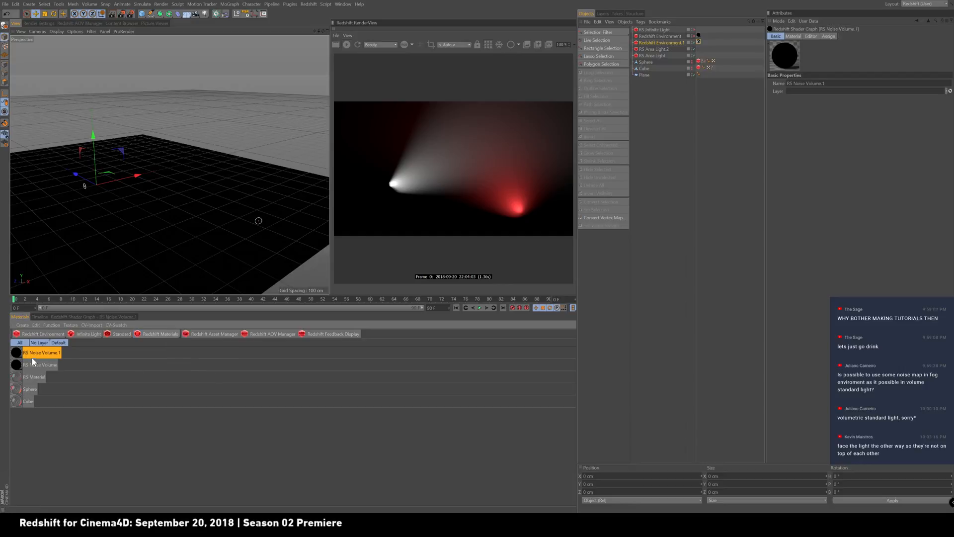
drag(21, 356, 699, 44)
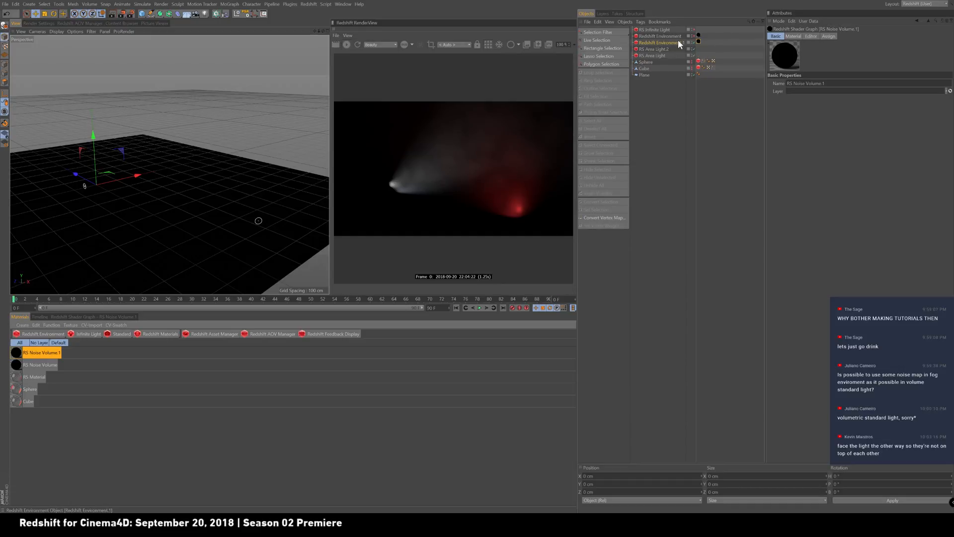
- Check the Redshift Environment.1 settings and which environment each of the two area lights includes
click(676, 43)
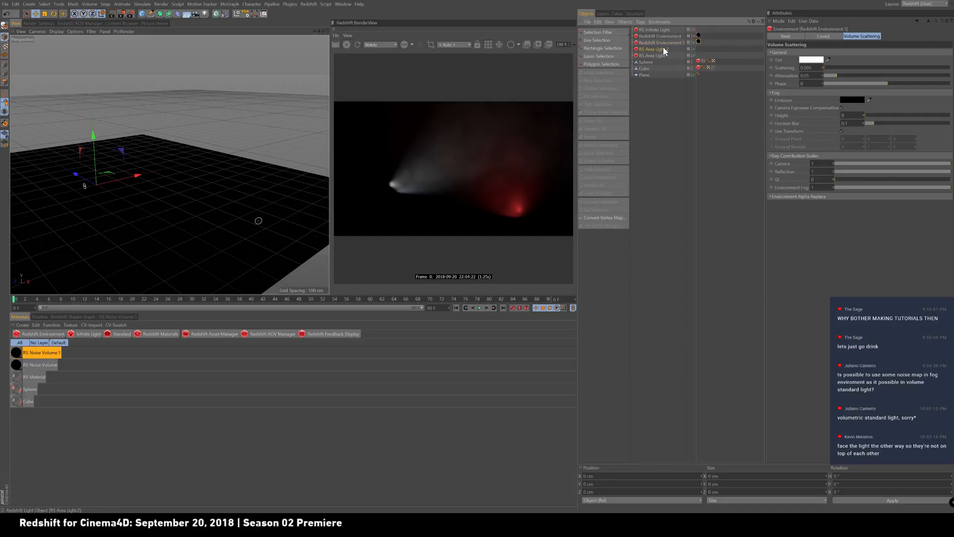
click(663, 48)
click(805, 44)
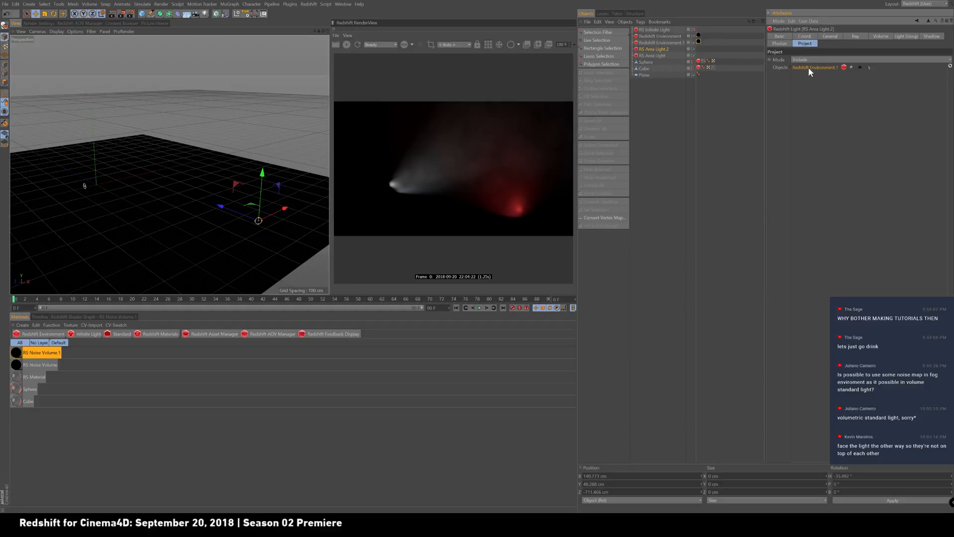
click(655, 55)
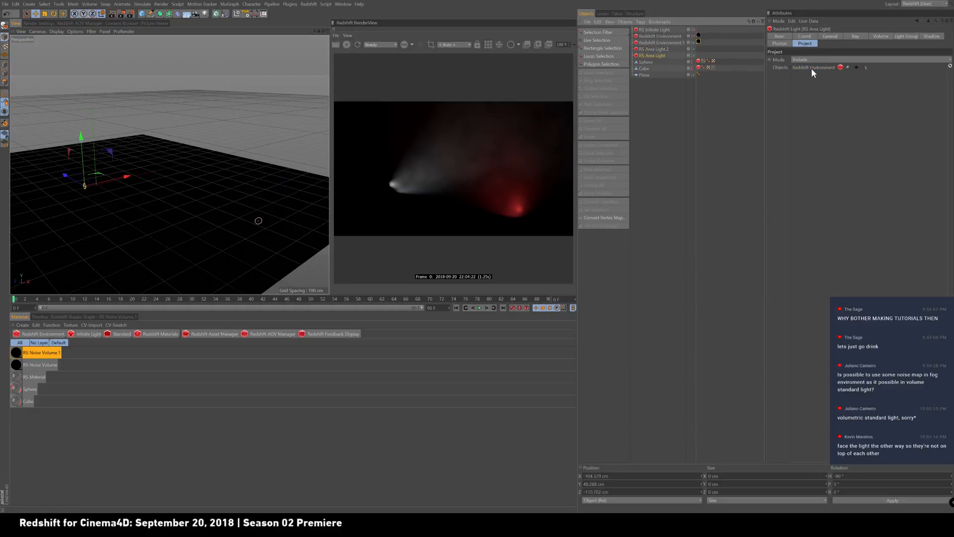
click(663, 48)
click(657, 55)
- Remove the noise volume material from Redshift Environment.1
click(699, 42)
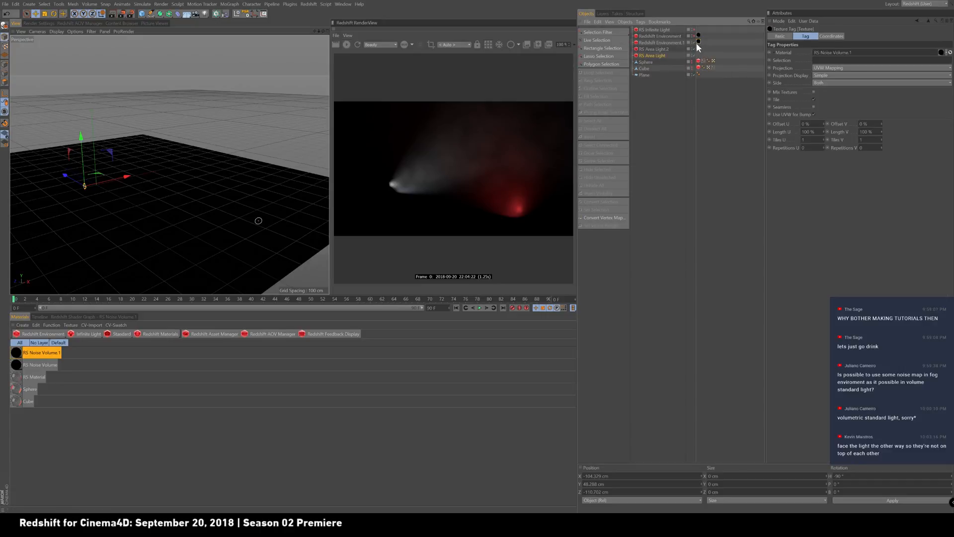
key(Delete)
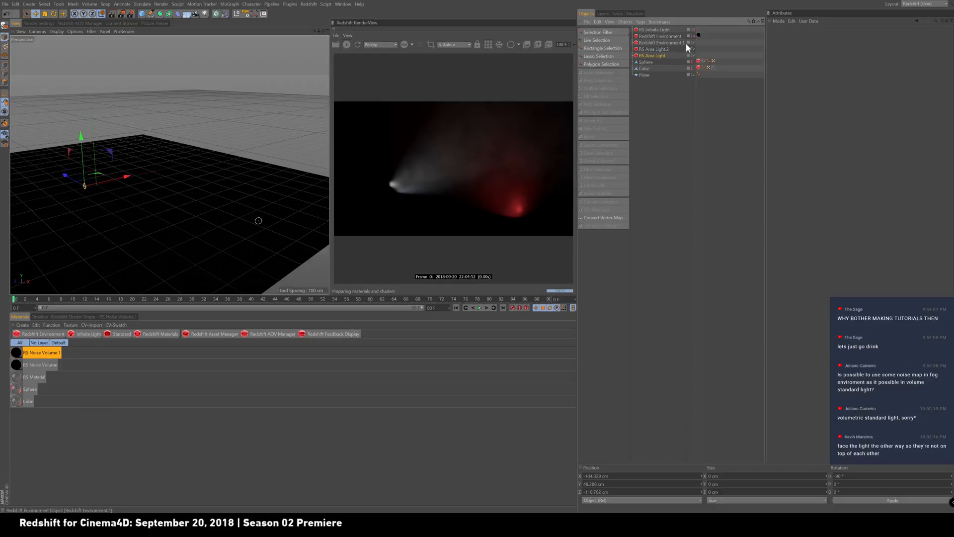
- Compare the environments included by RS Area Light and RS Area Light.2, and check Redshift Environment.1's volume scattering settings
click(652, 55)
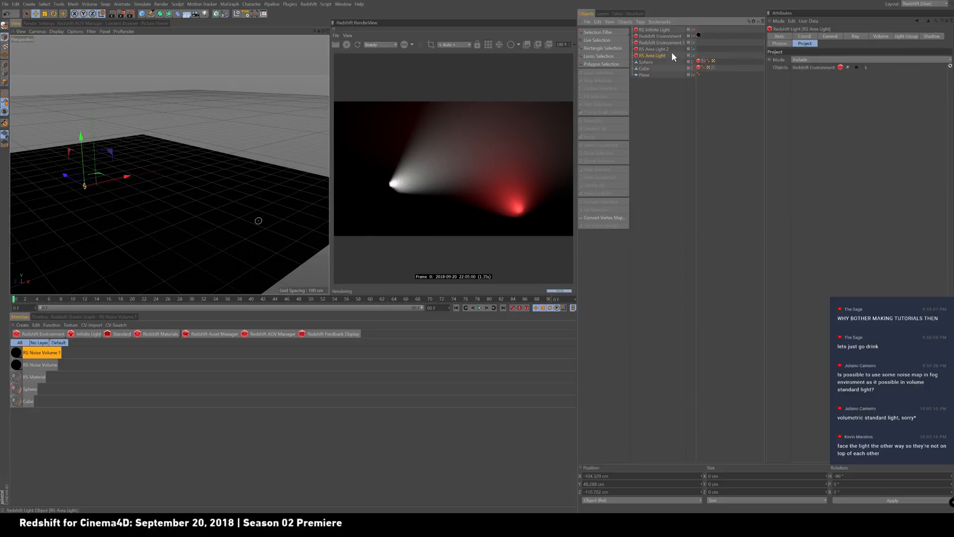
click(665, 50)
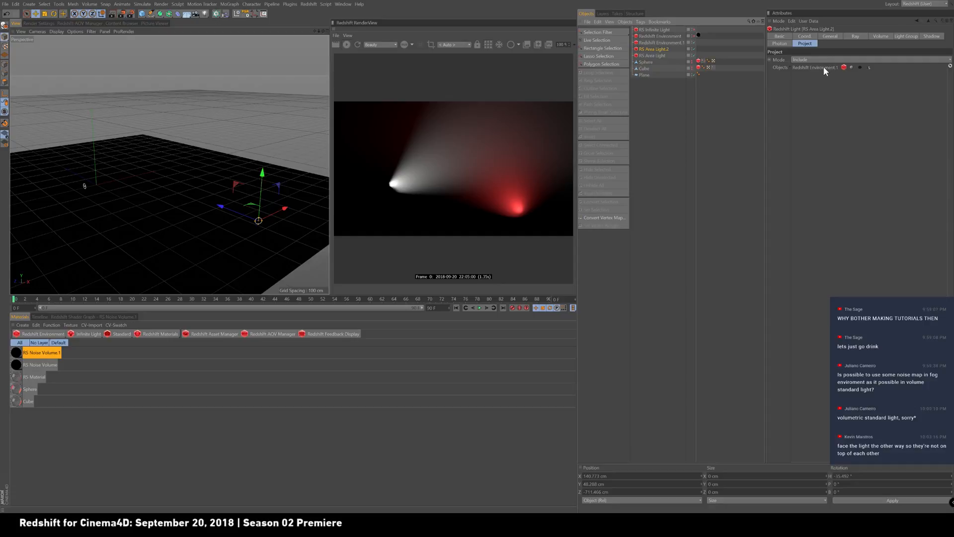
click(653, 55)
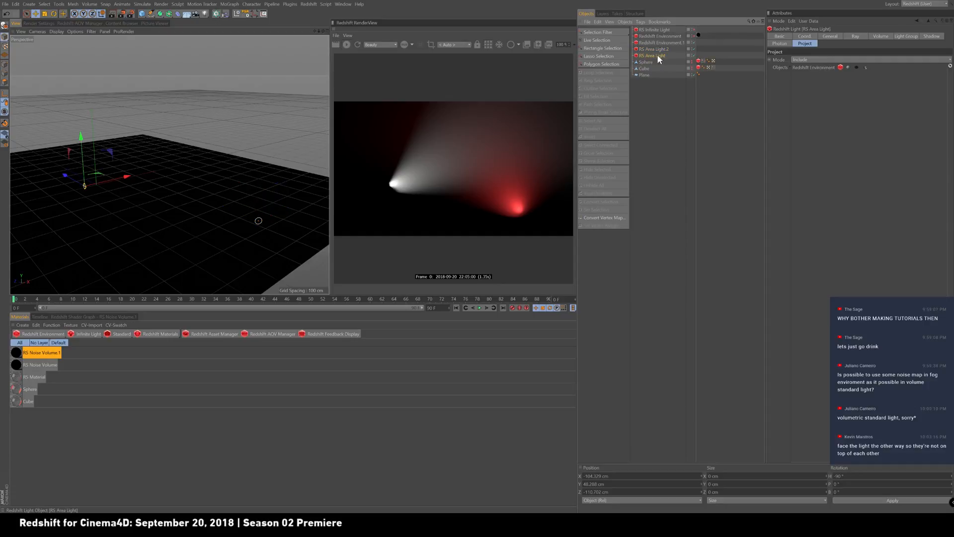
click(824, 67)
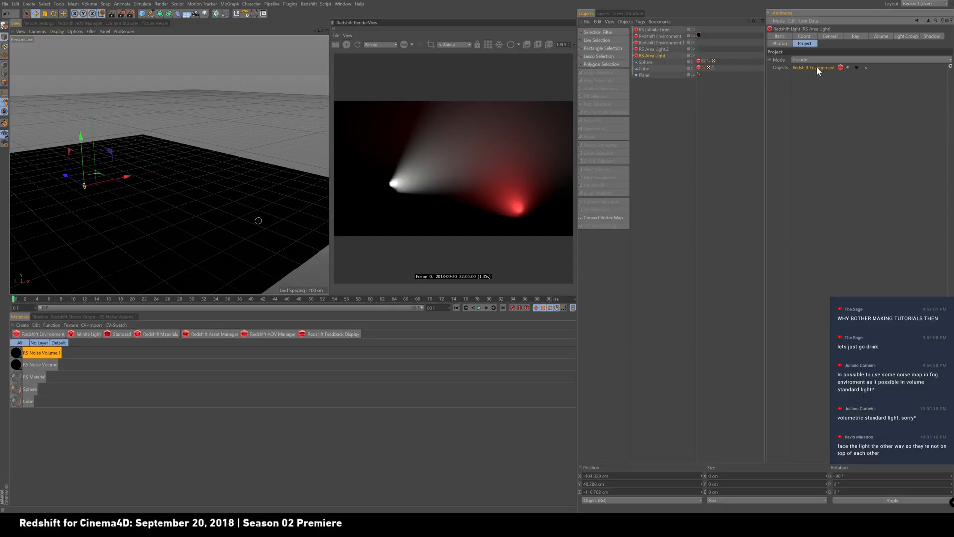
click(661, 42)
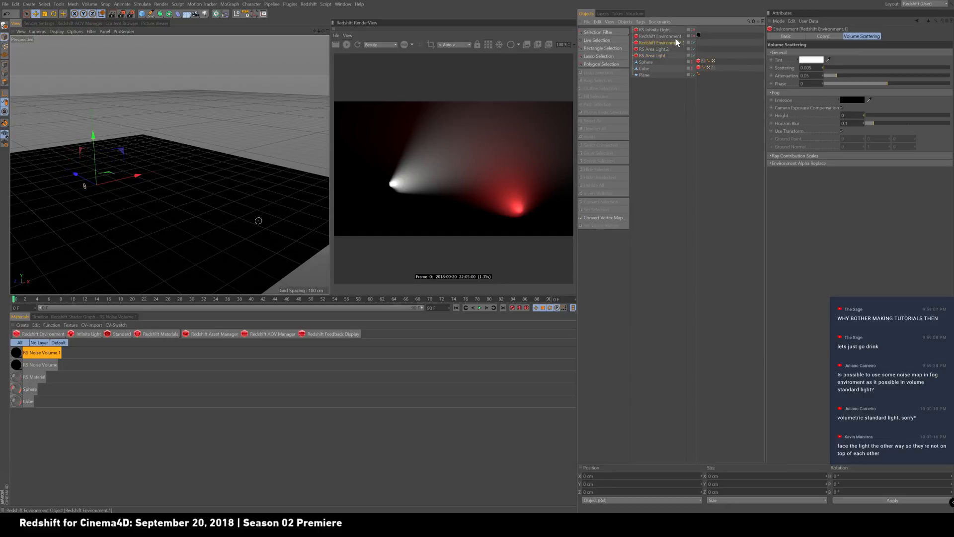
- Toggle the Redshift Environment object's enabled state and recheck its volume scattering settings and the area lights' included environments
click(666, 36)
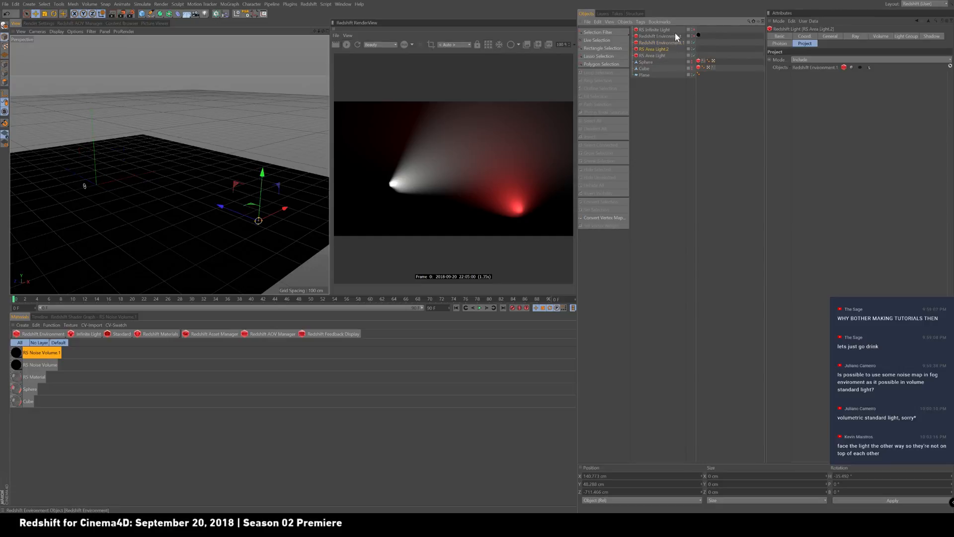
click(693, 37)
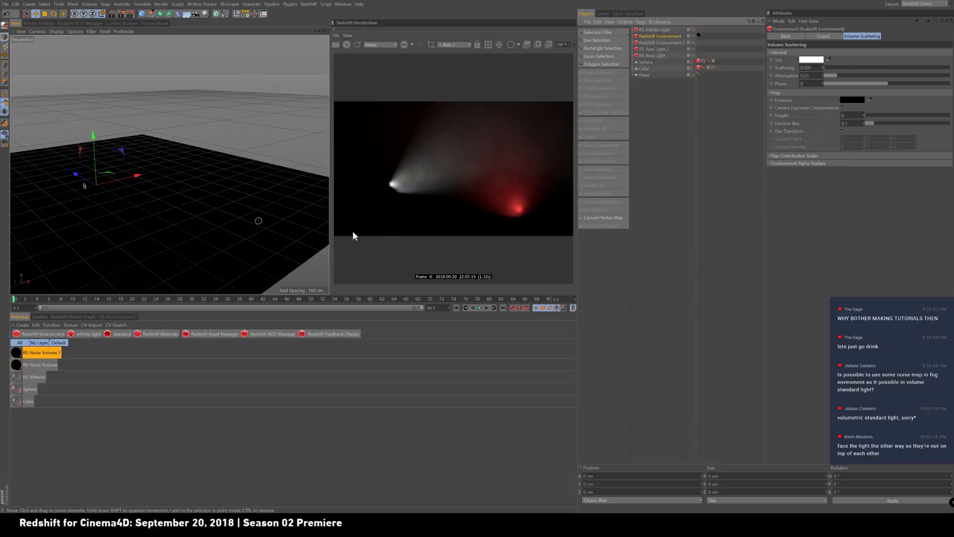
click(657, 54)
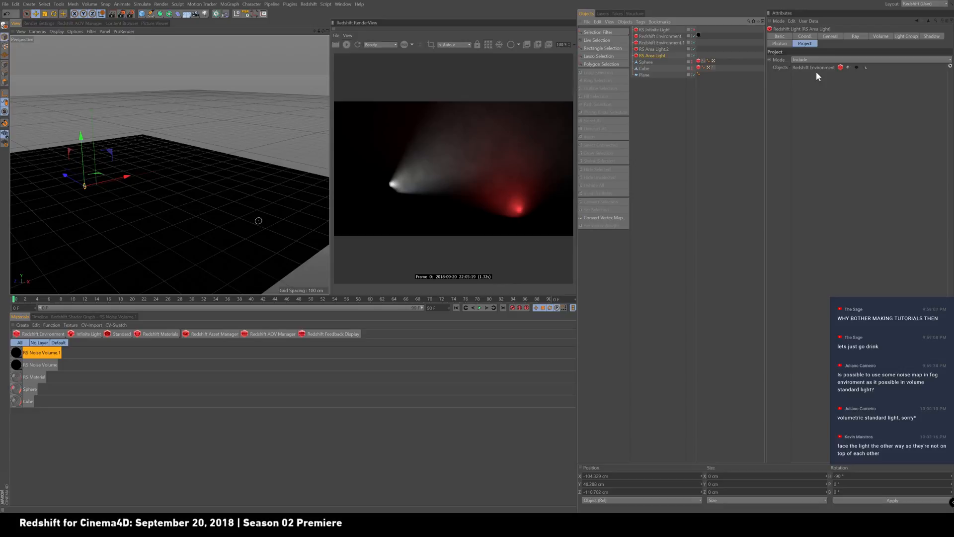
click(665, 37)
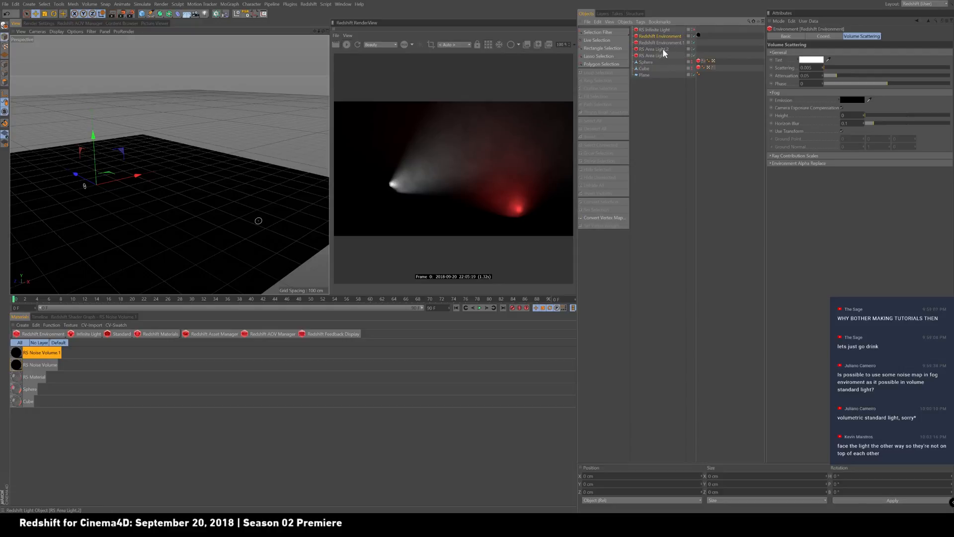
click(661, 49)
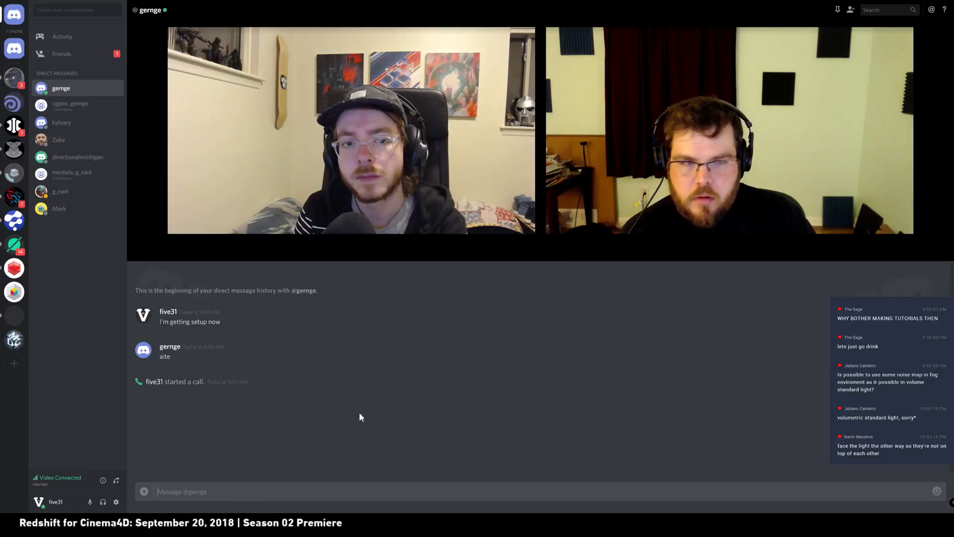
- Switch to Discord and expand the video call to full screen
click(939, 247)
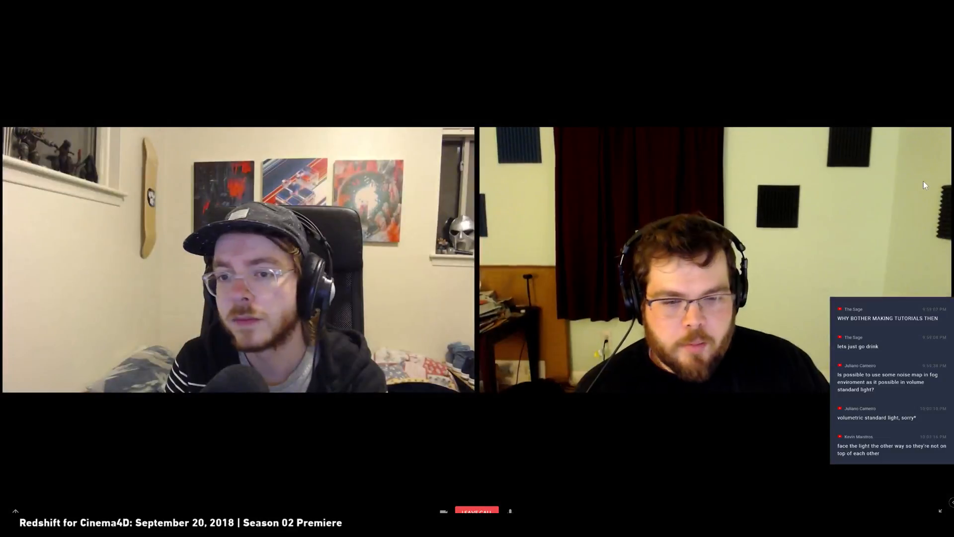